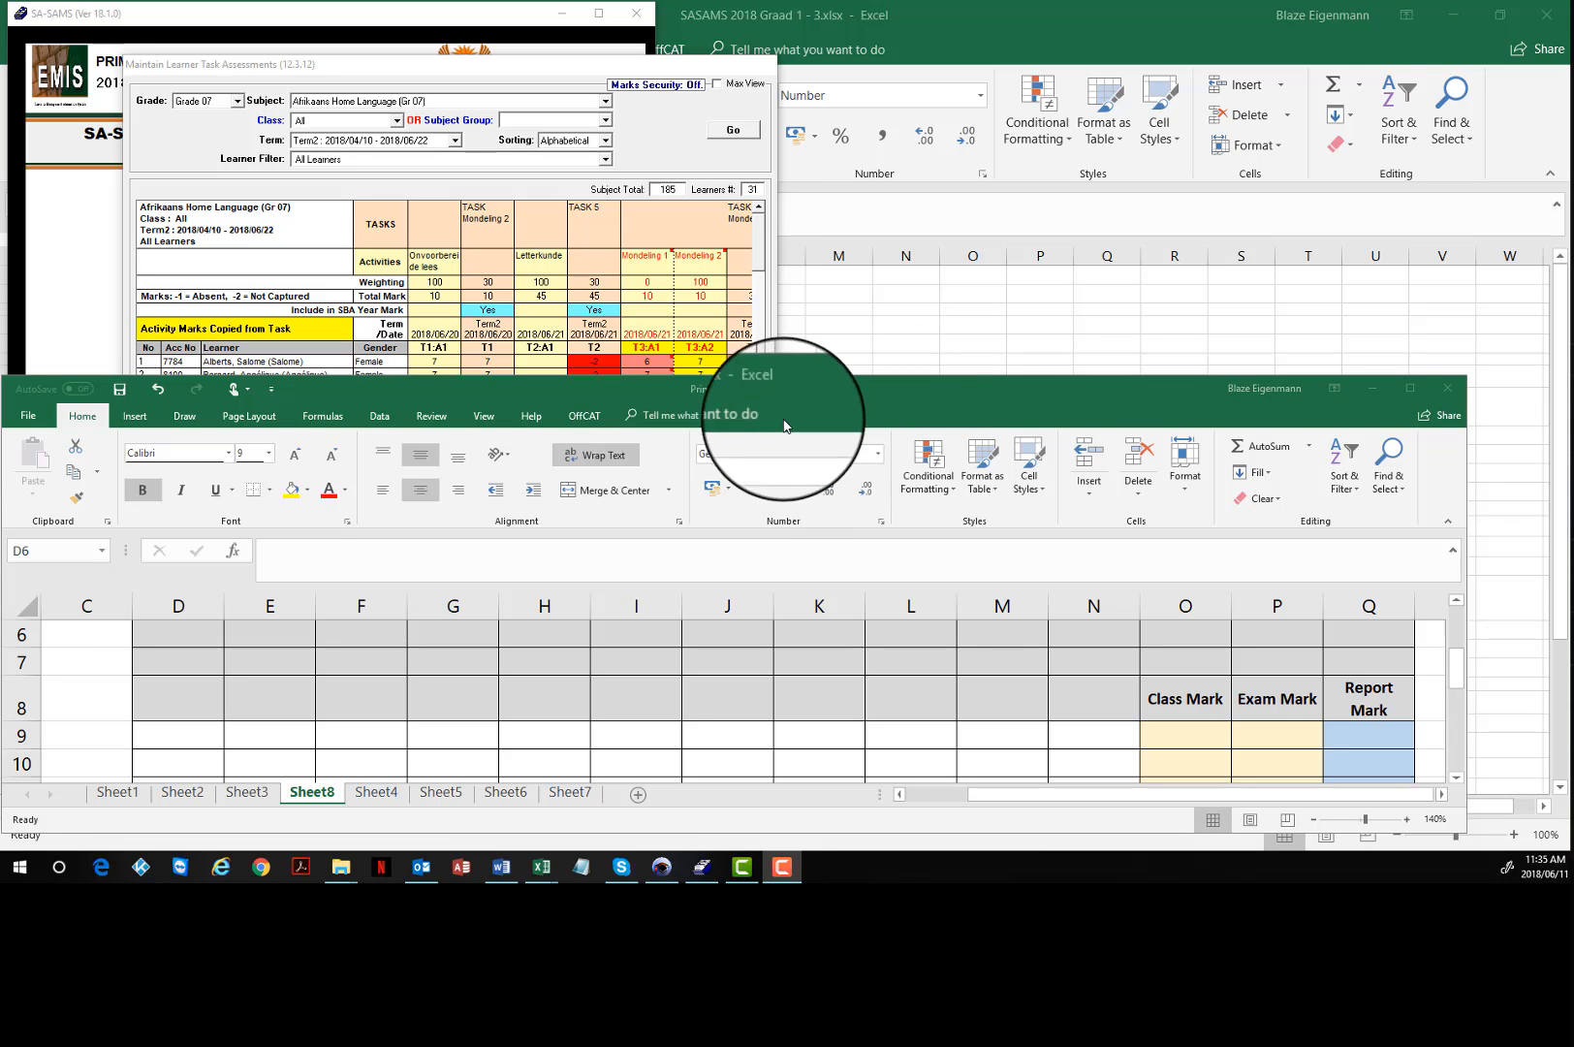
# Step: In the Primary.xlsx workbook, enter the first SA-SAMS activity's total mark 10 in D7 and its weighting 100 in D6
pyautogui.click(449, 70)
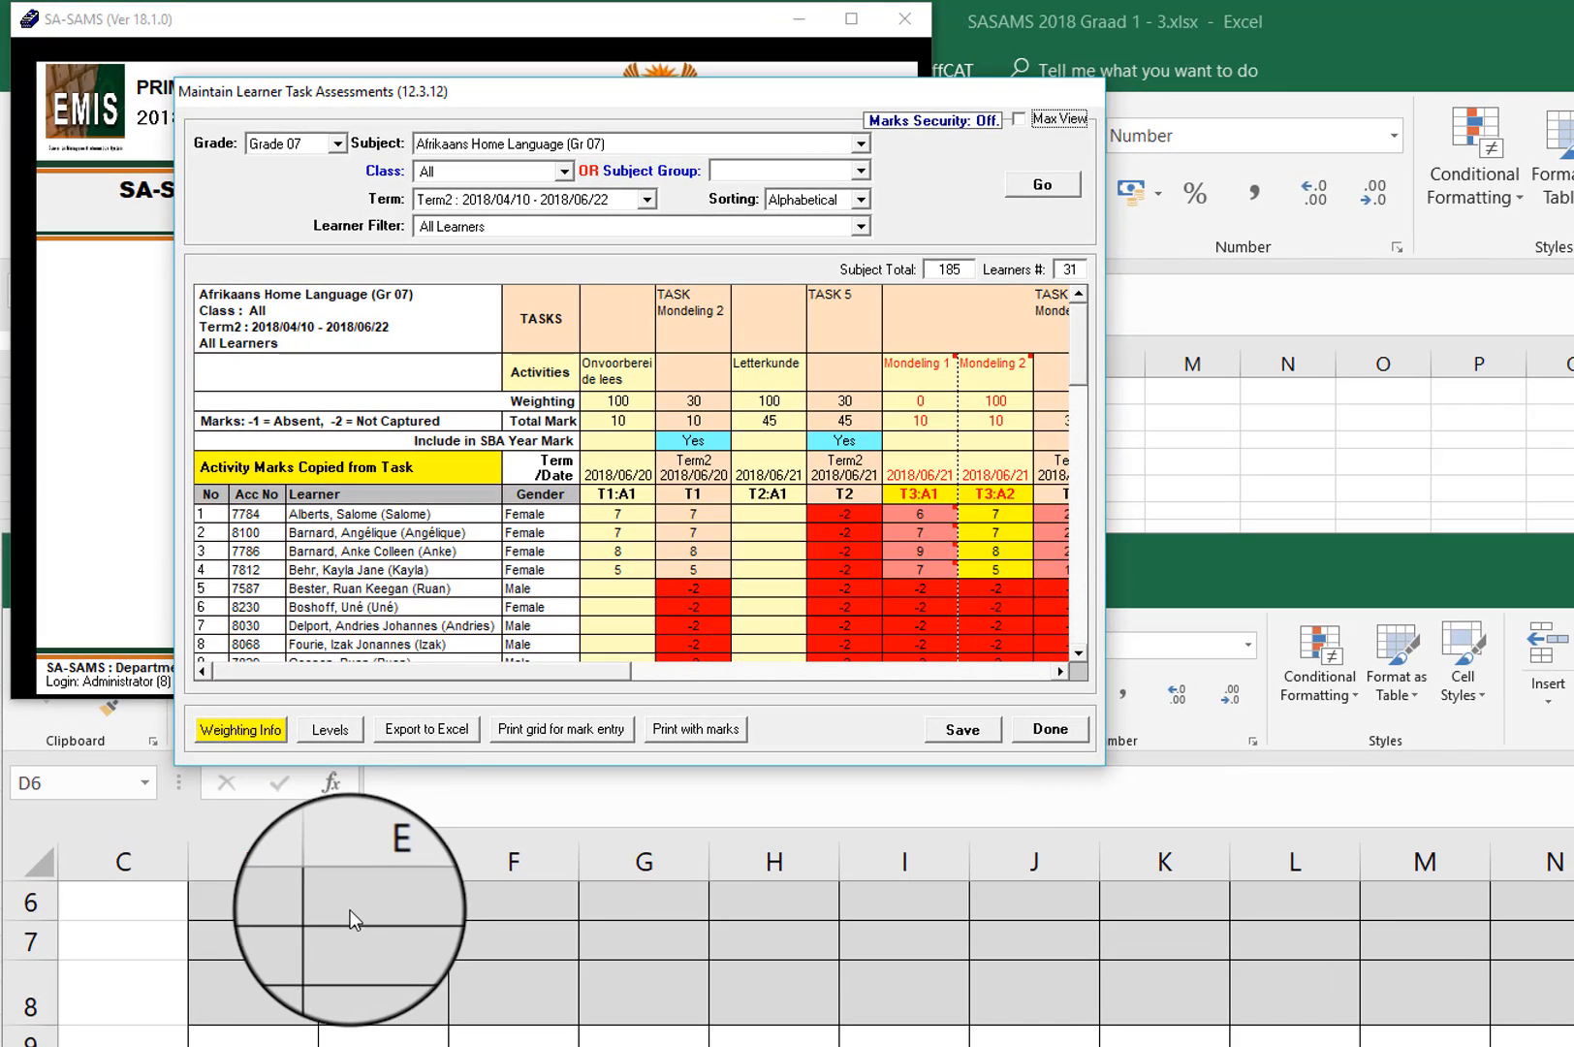
pyautogui.click(258, 944)
pyautogui.click(258, 944)
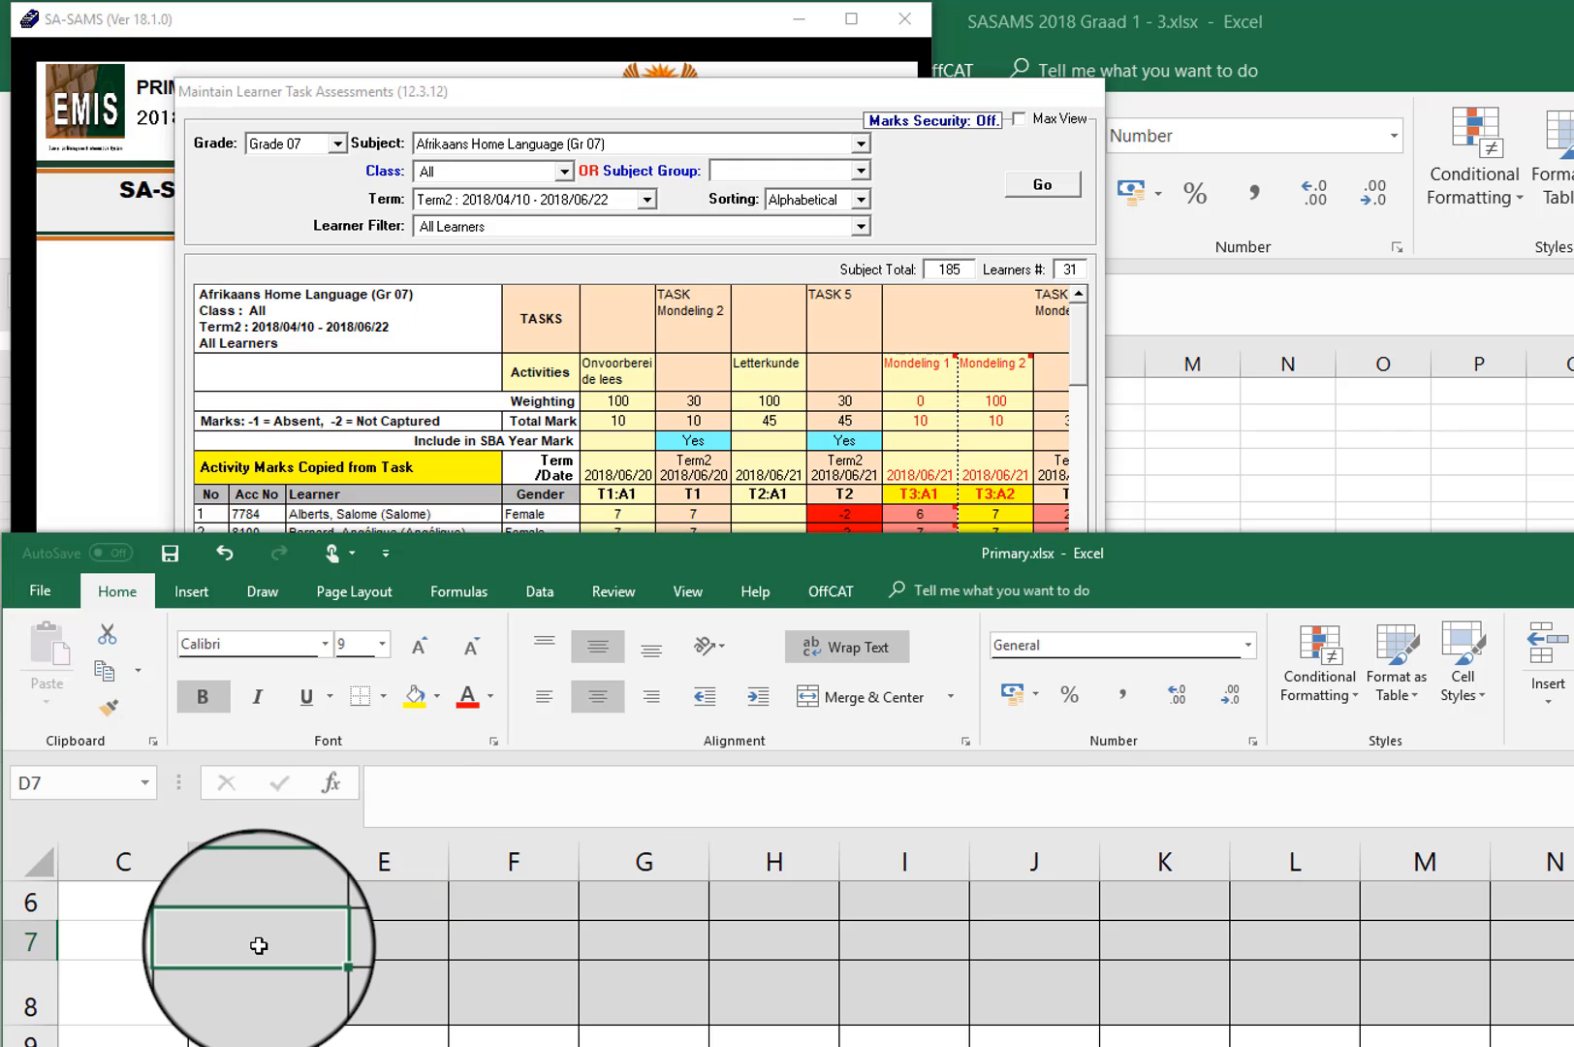
pyautogui.write('10')
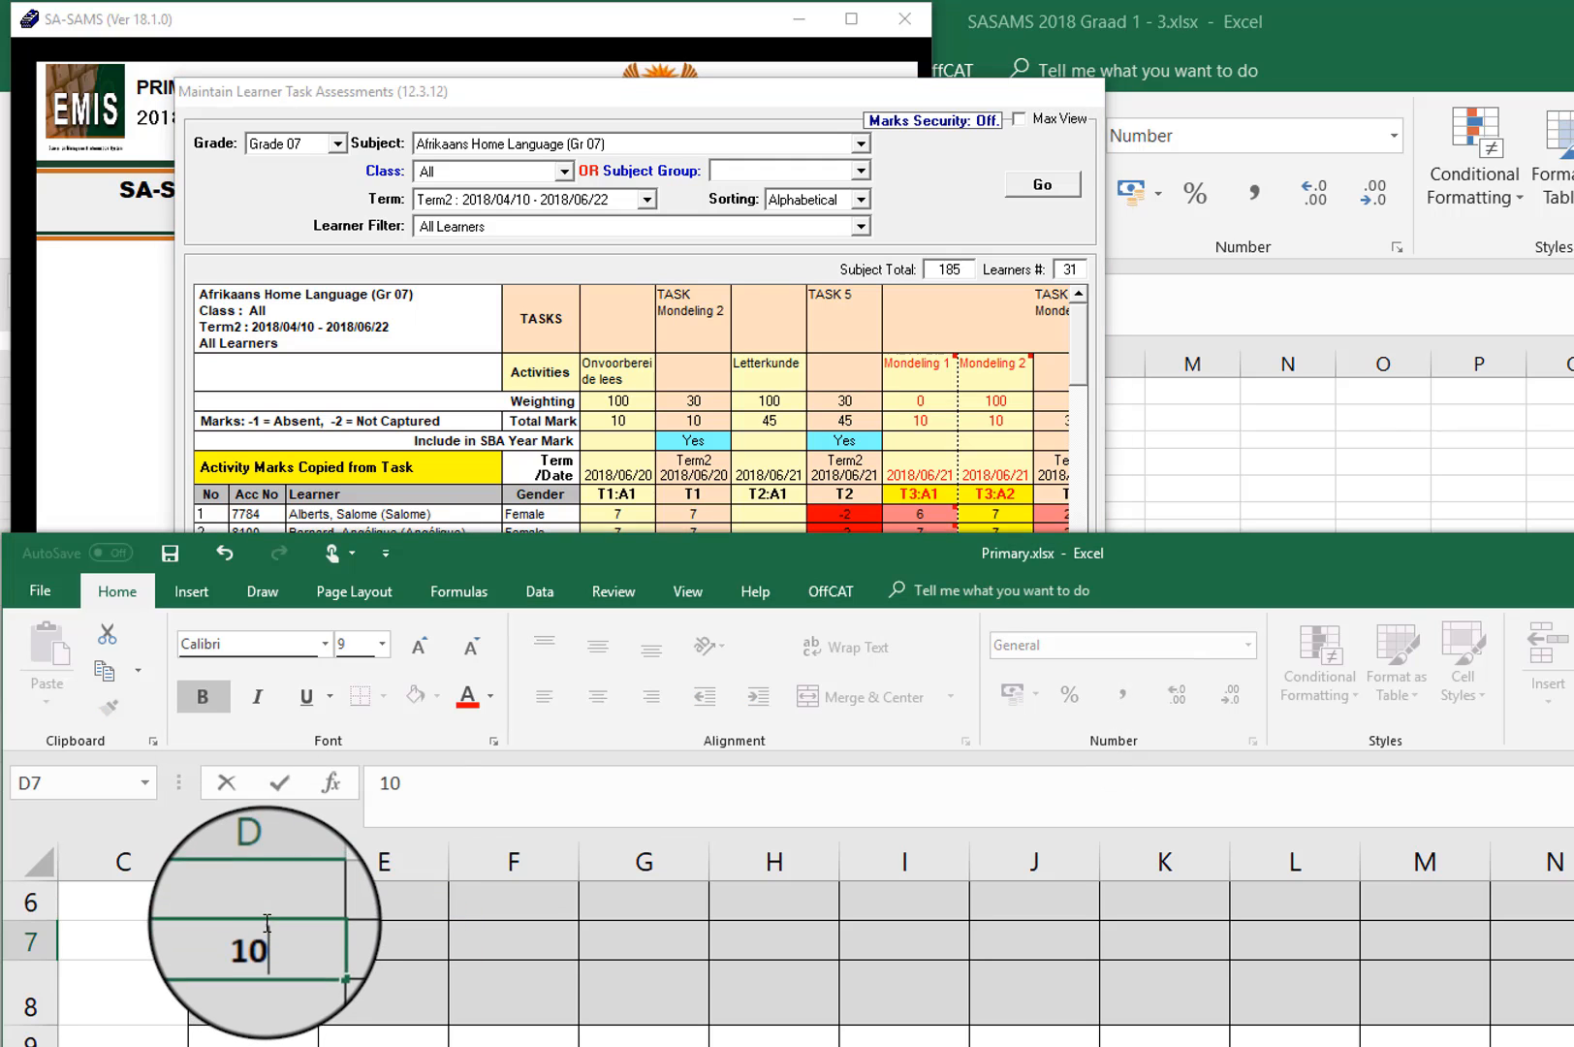
pyautogui.click(227, 900)
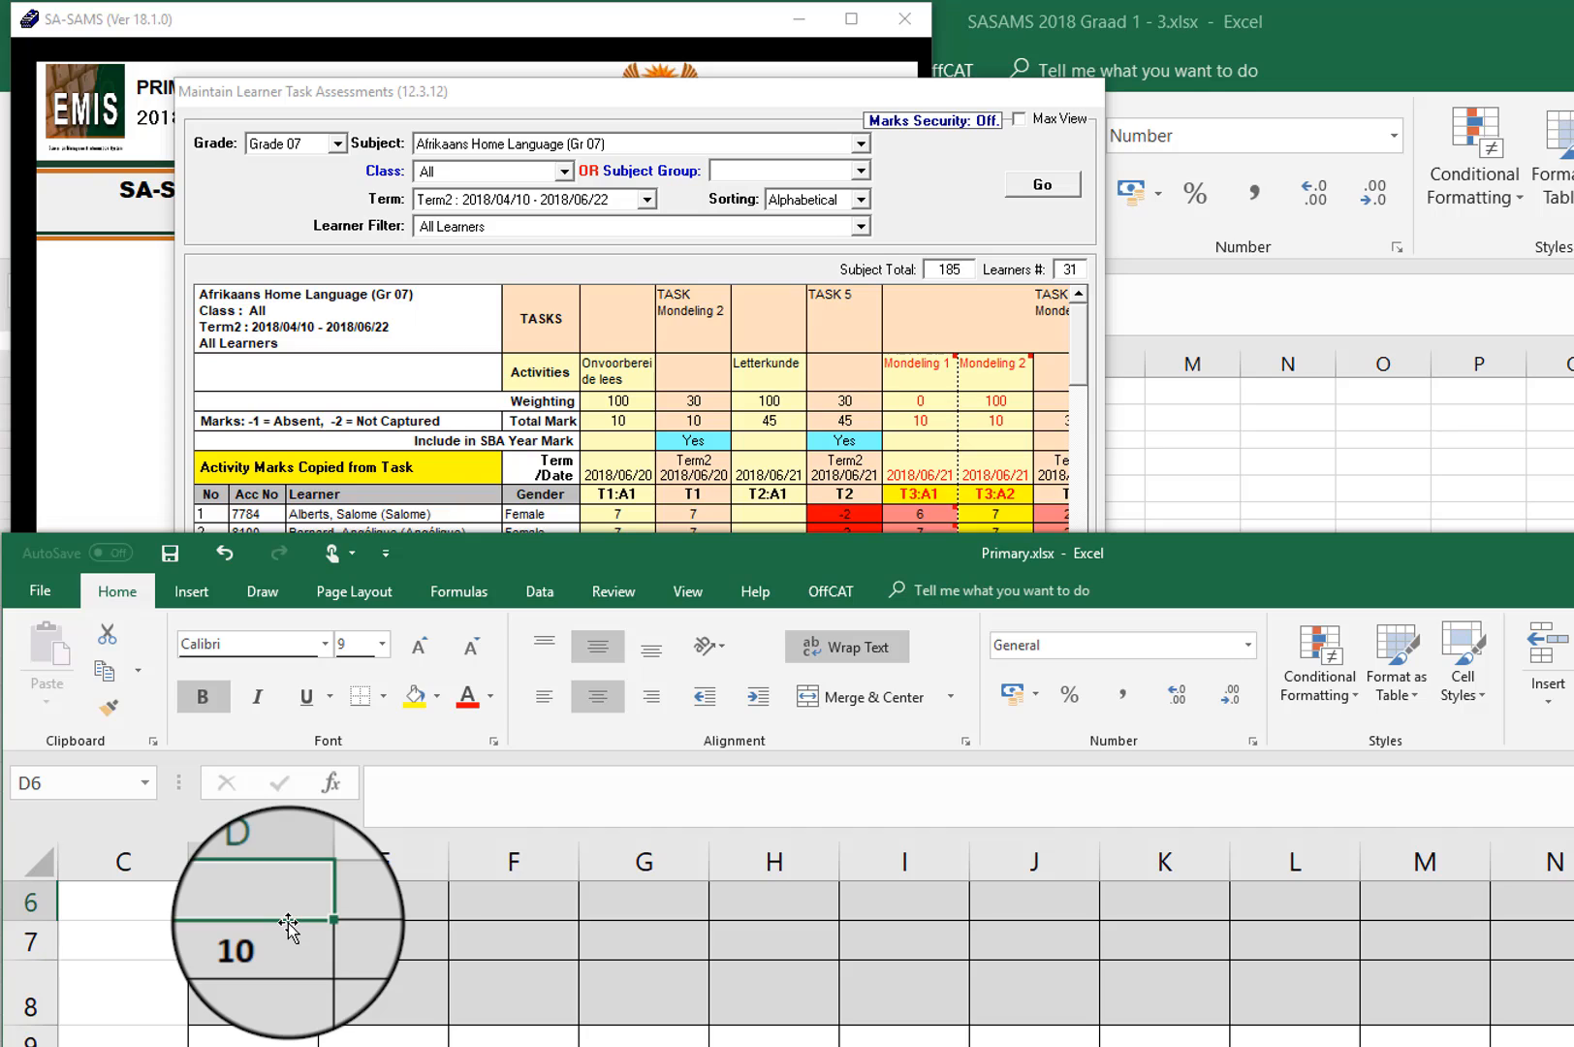
pyautogui.write('100')
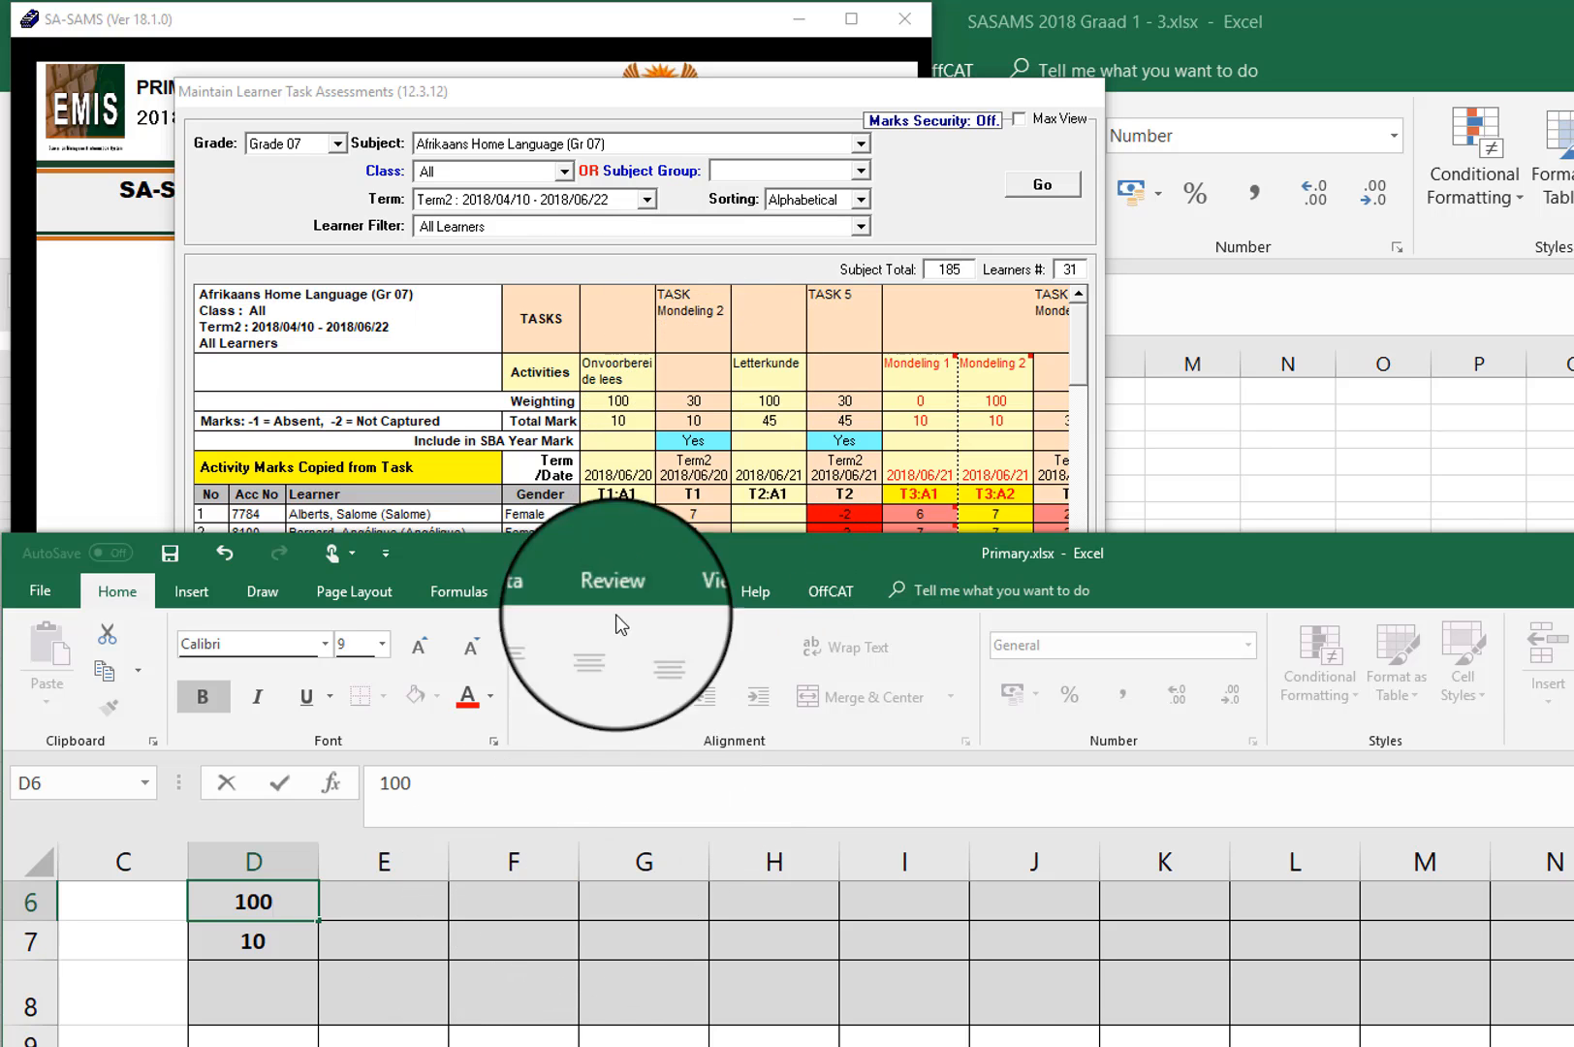
# Step: Enter the Letterkunde activity's total mark 45 in E7 and its weighting 100 in E6
pyautogui.click(388, 943)
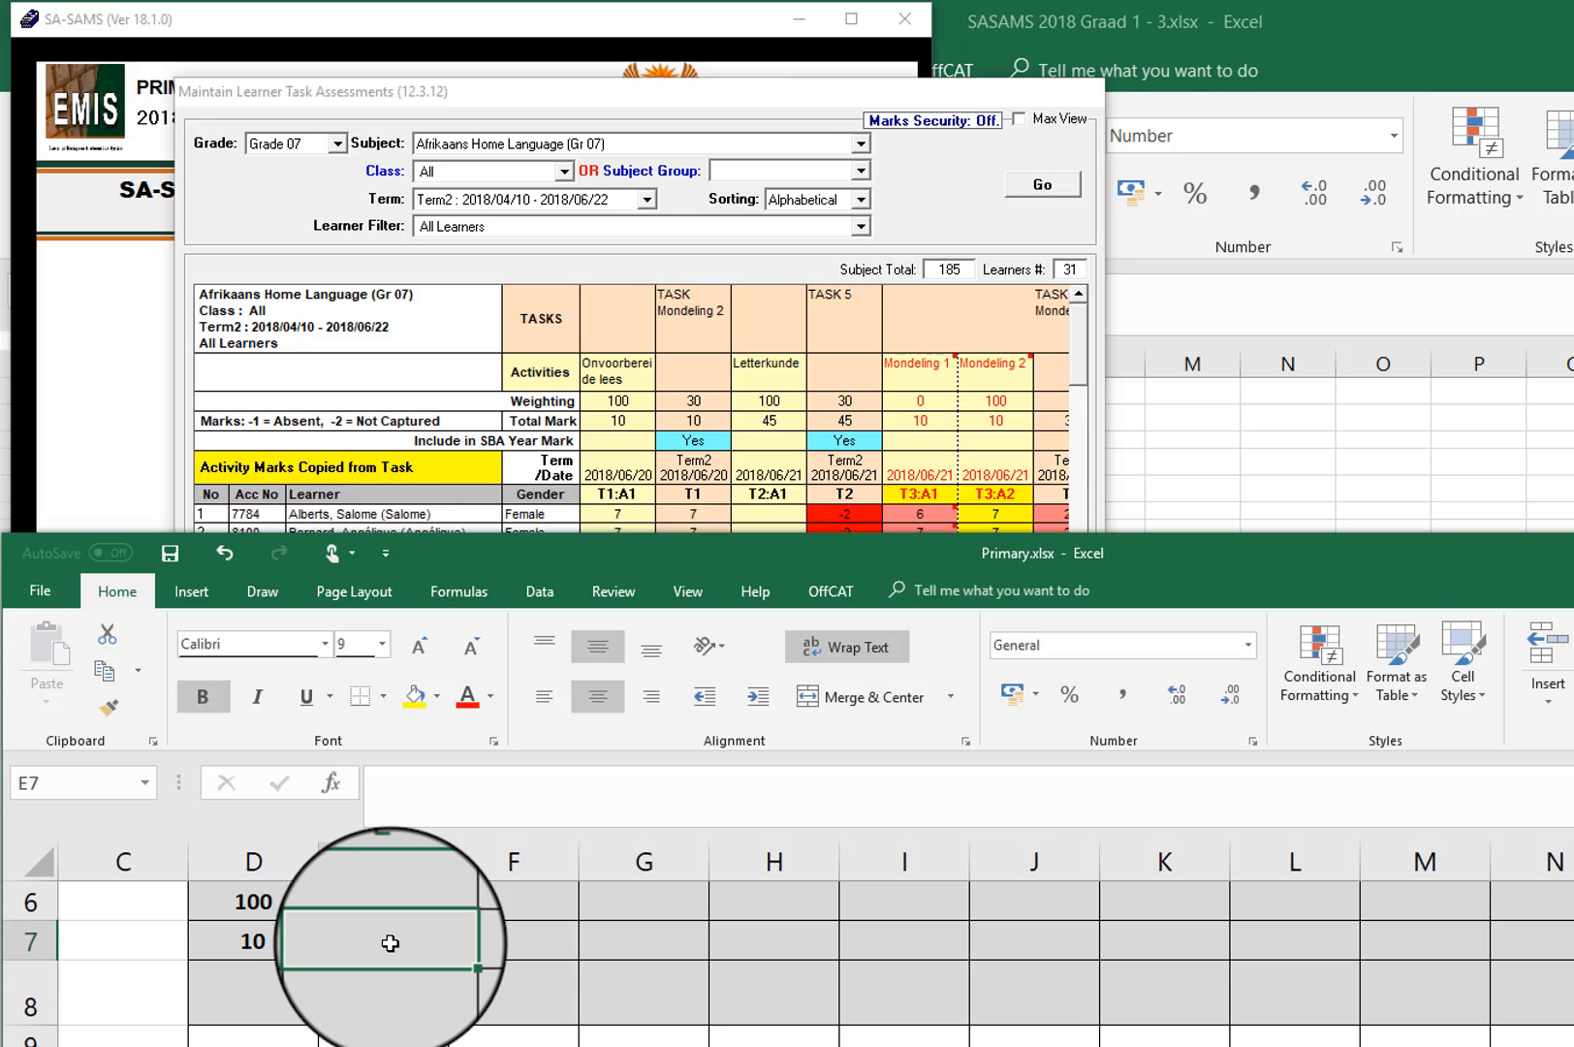
pyautogui.write('45')
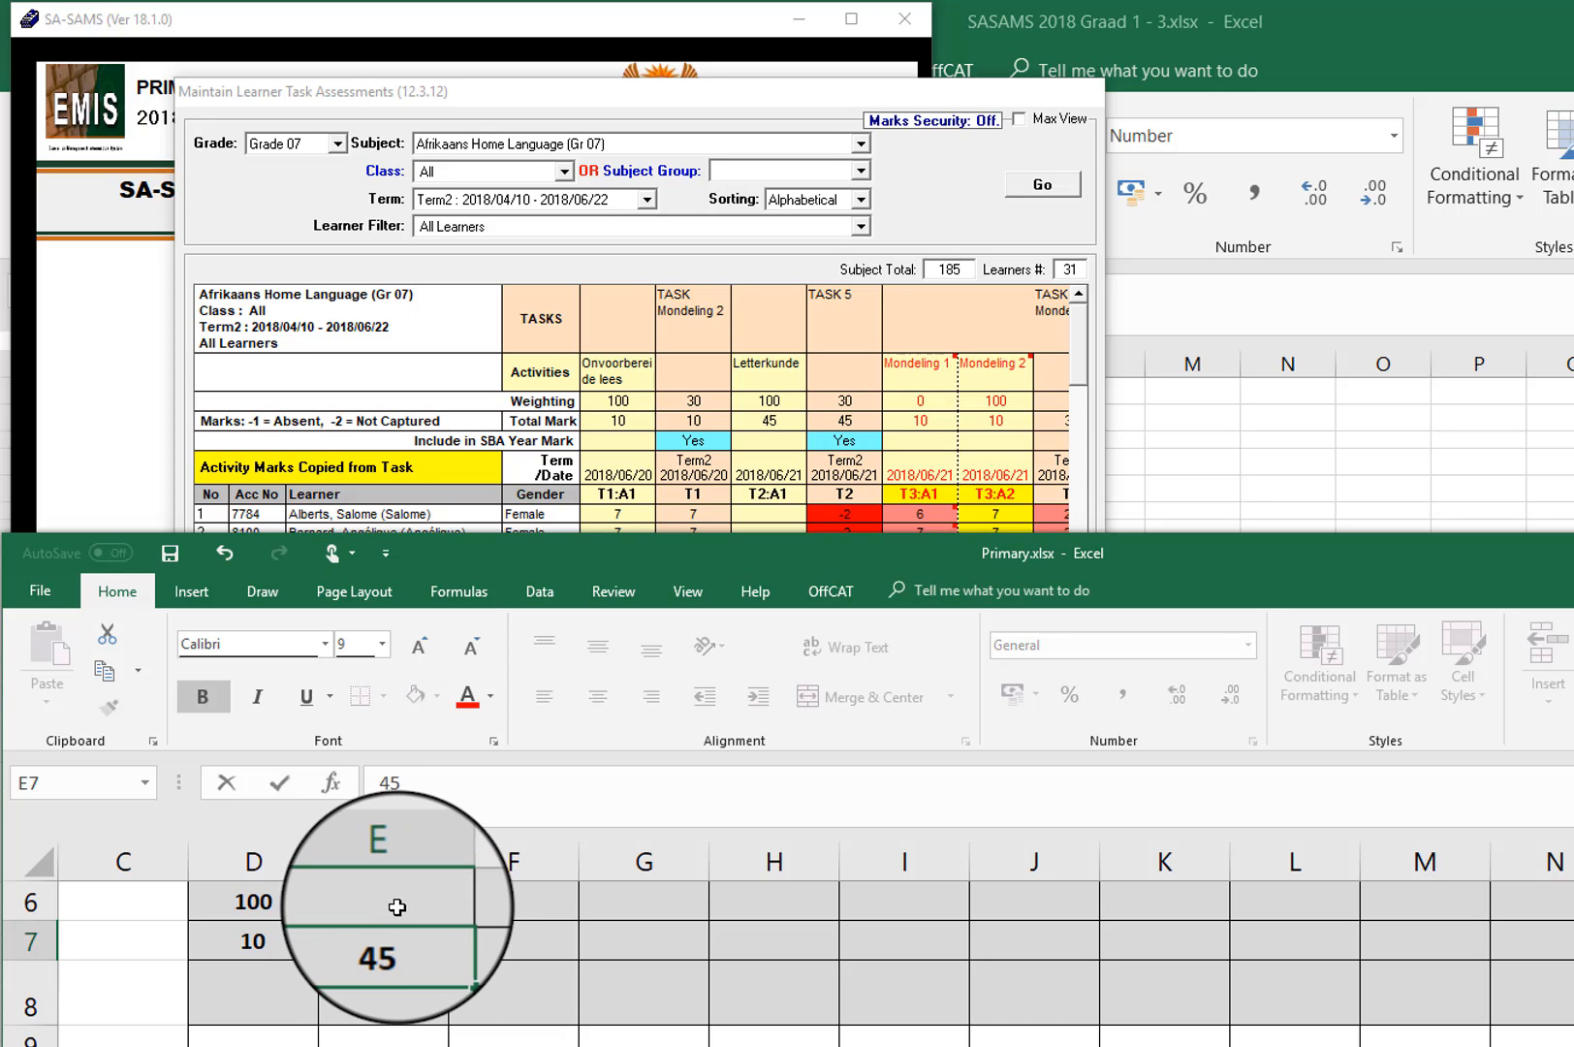
pyautogui.click(398, 906)
pyautogui.write('100')
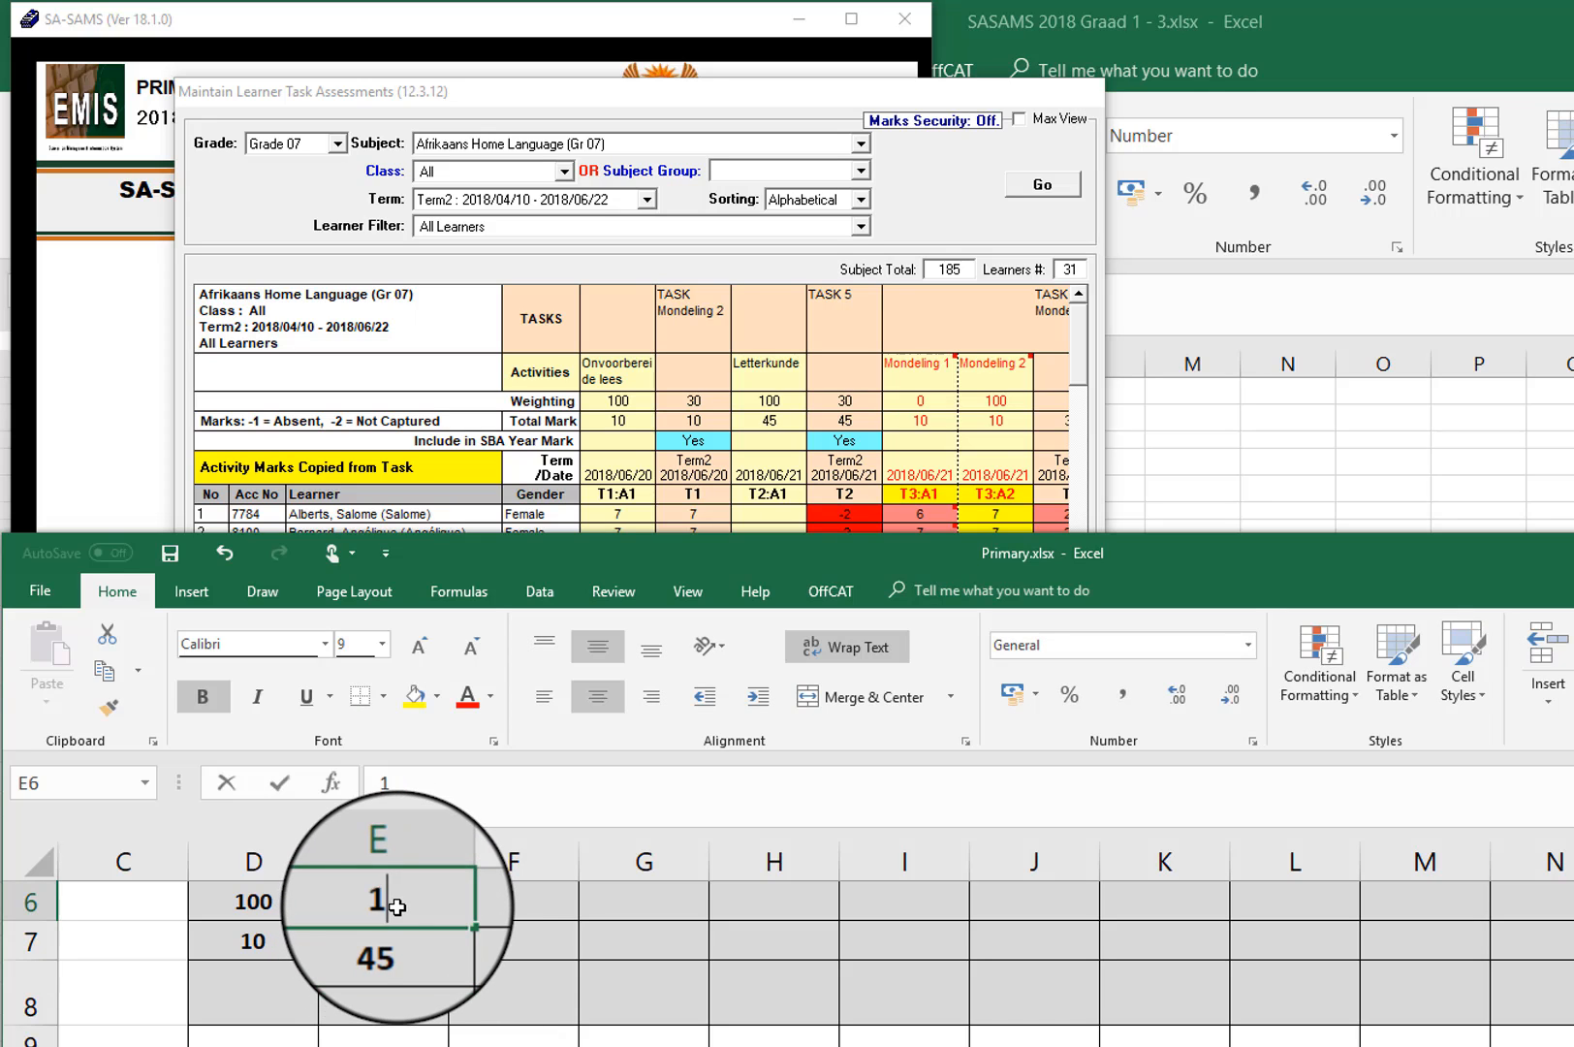
# Step: Look up the Mondeling 1 activity in SA-SAMS and enter its weighting 0 in F6 and total mark 10 in F7 in Excel
pyautogui.click(514, 935)
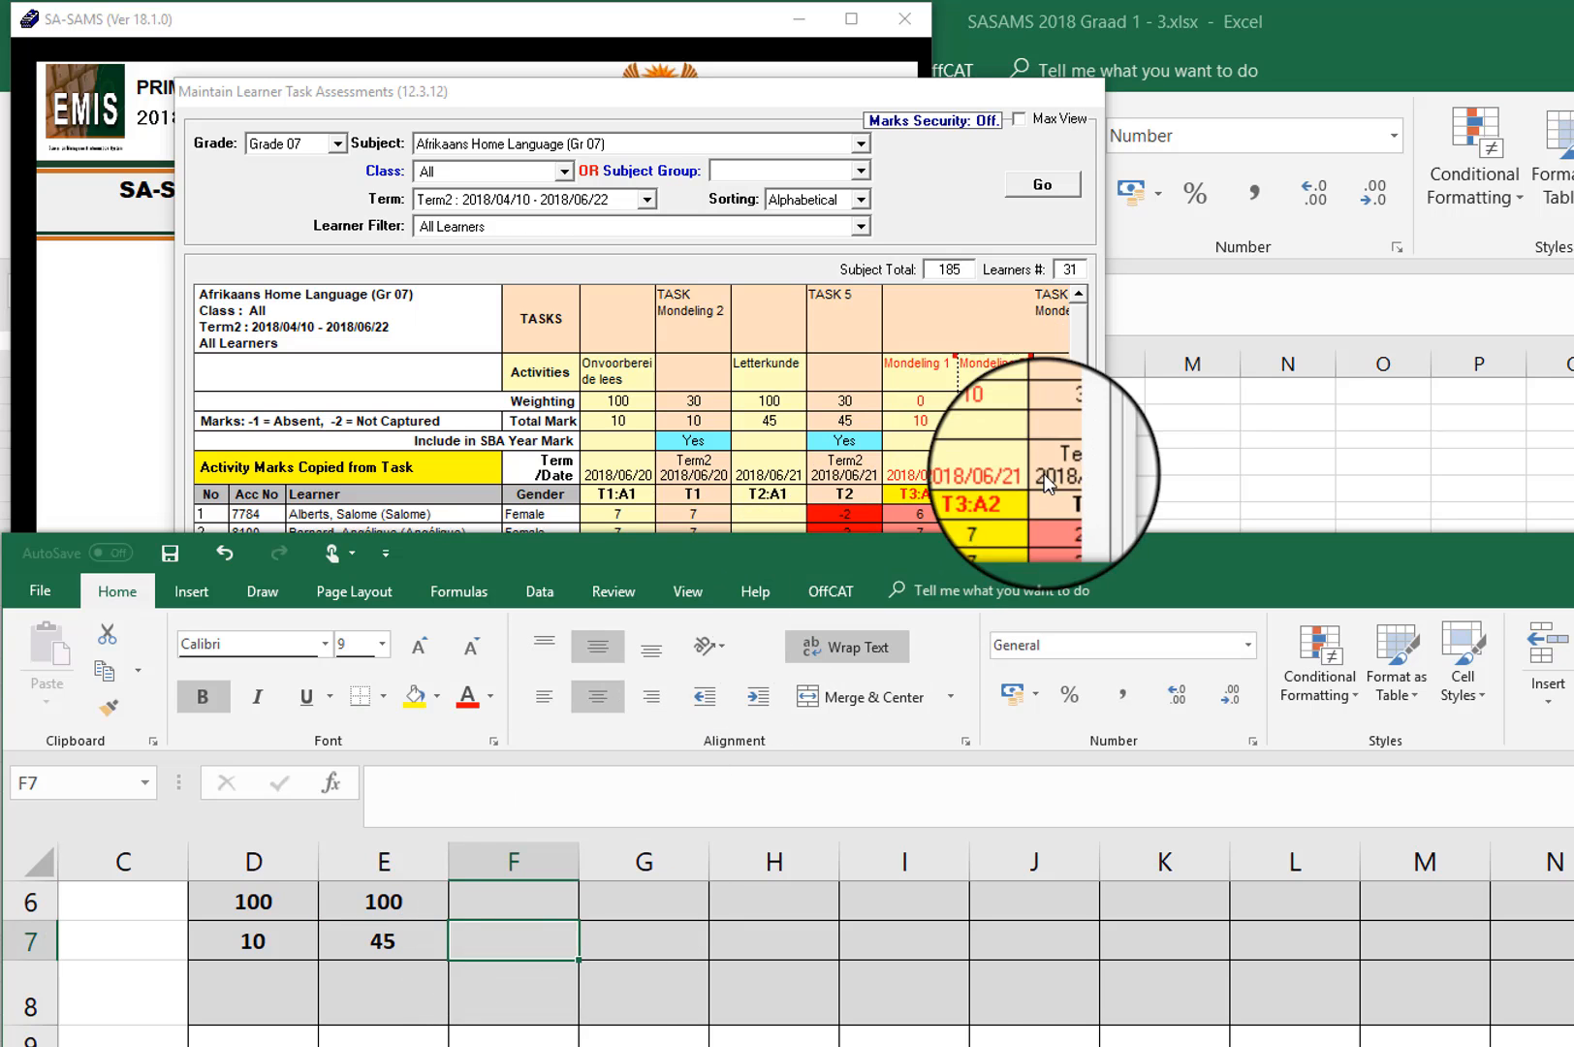
pyautogui.click(1045, 291)
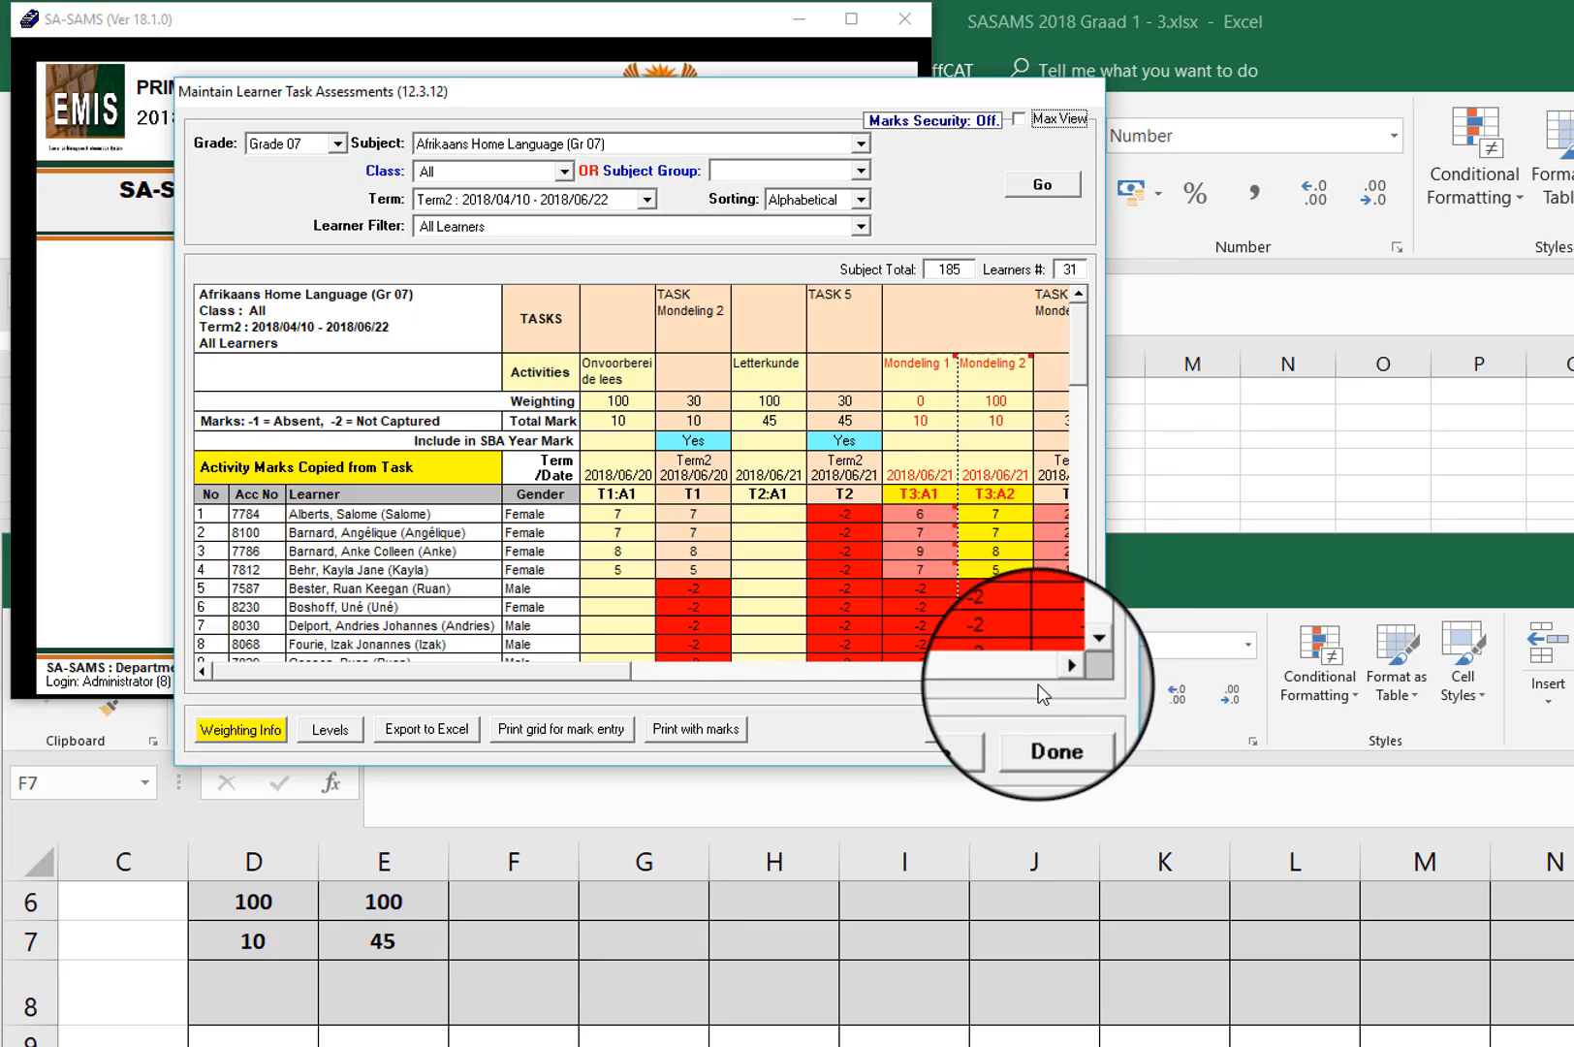
pyautogui.click(1061, 671)
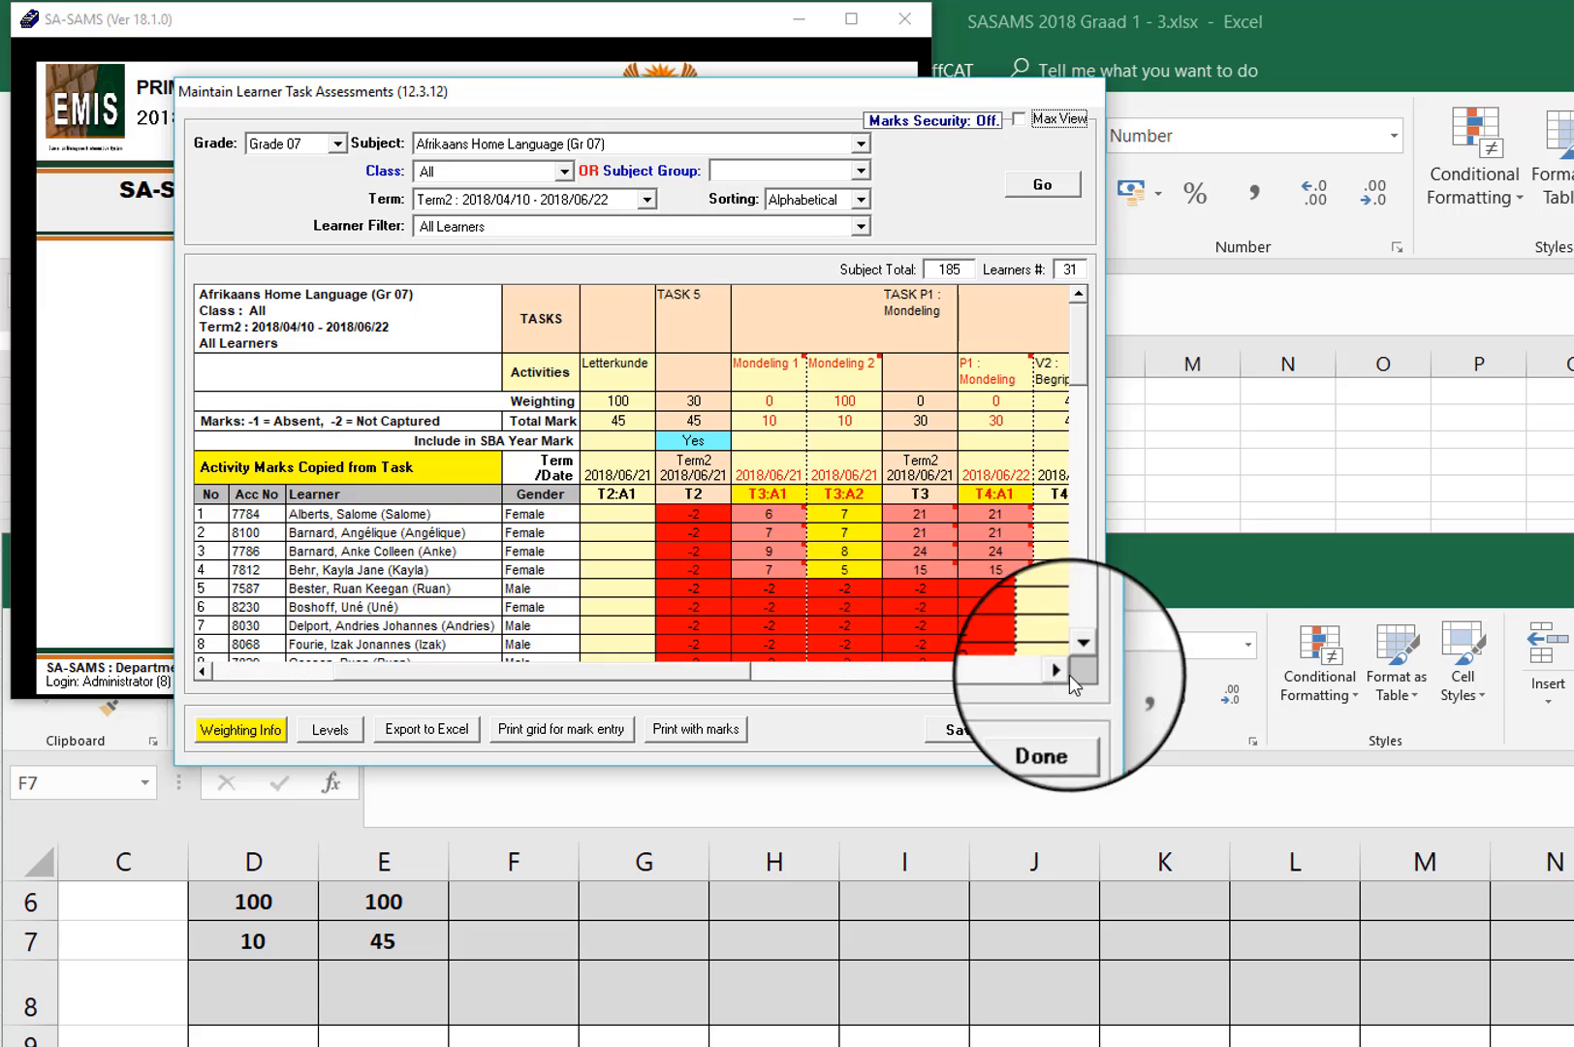
pyautogui.click(1170, 572)
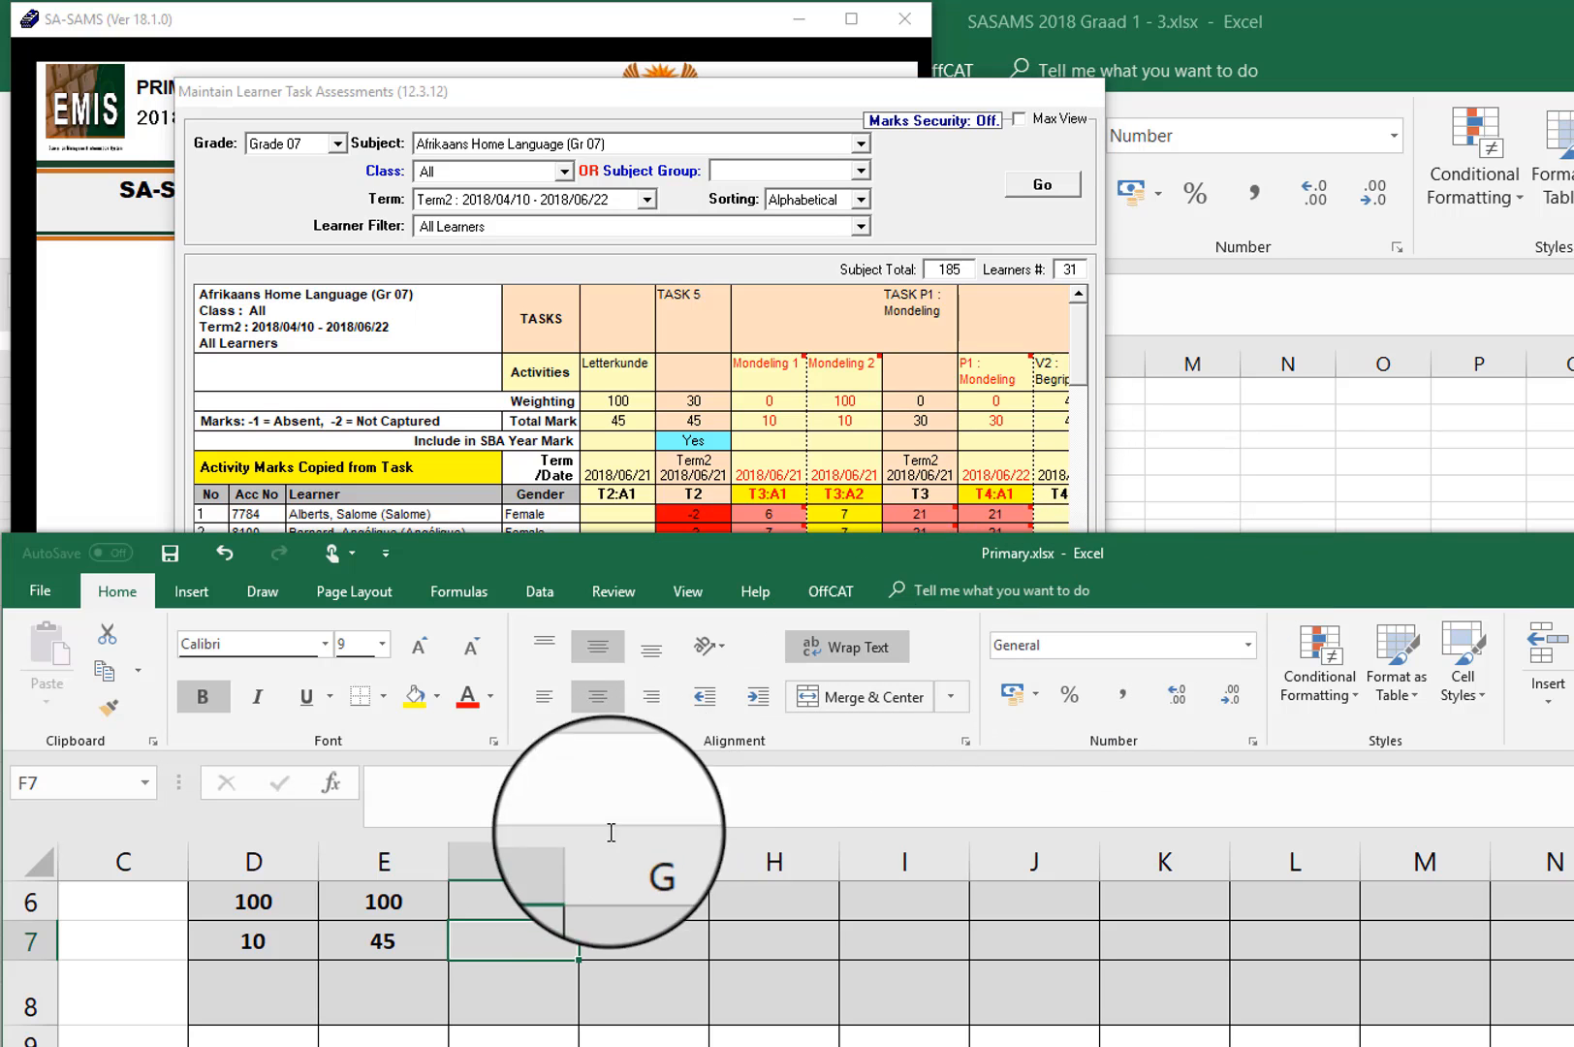
pyautogui.click(524, 901)
pyautogui.write('0')
pyautogui.press('Return')
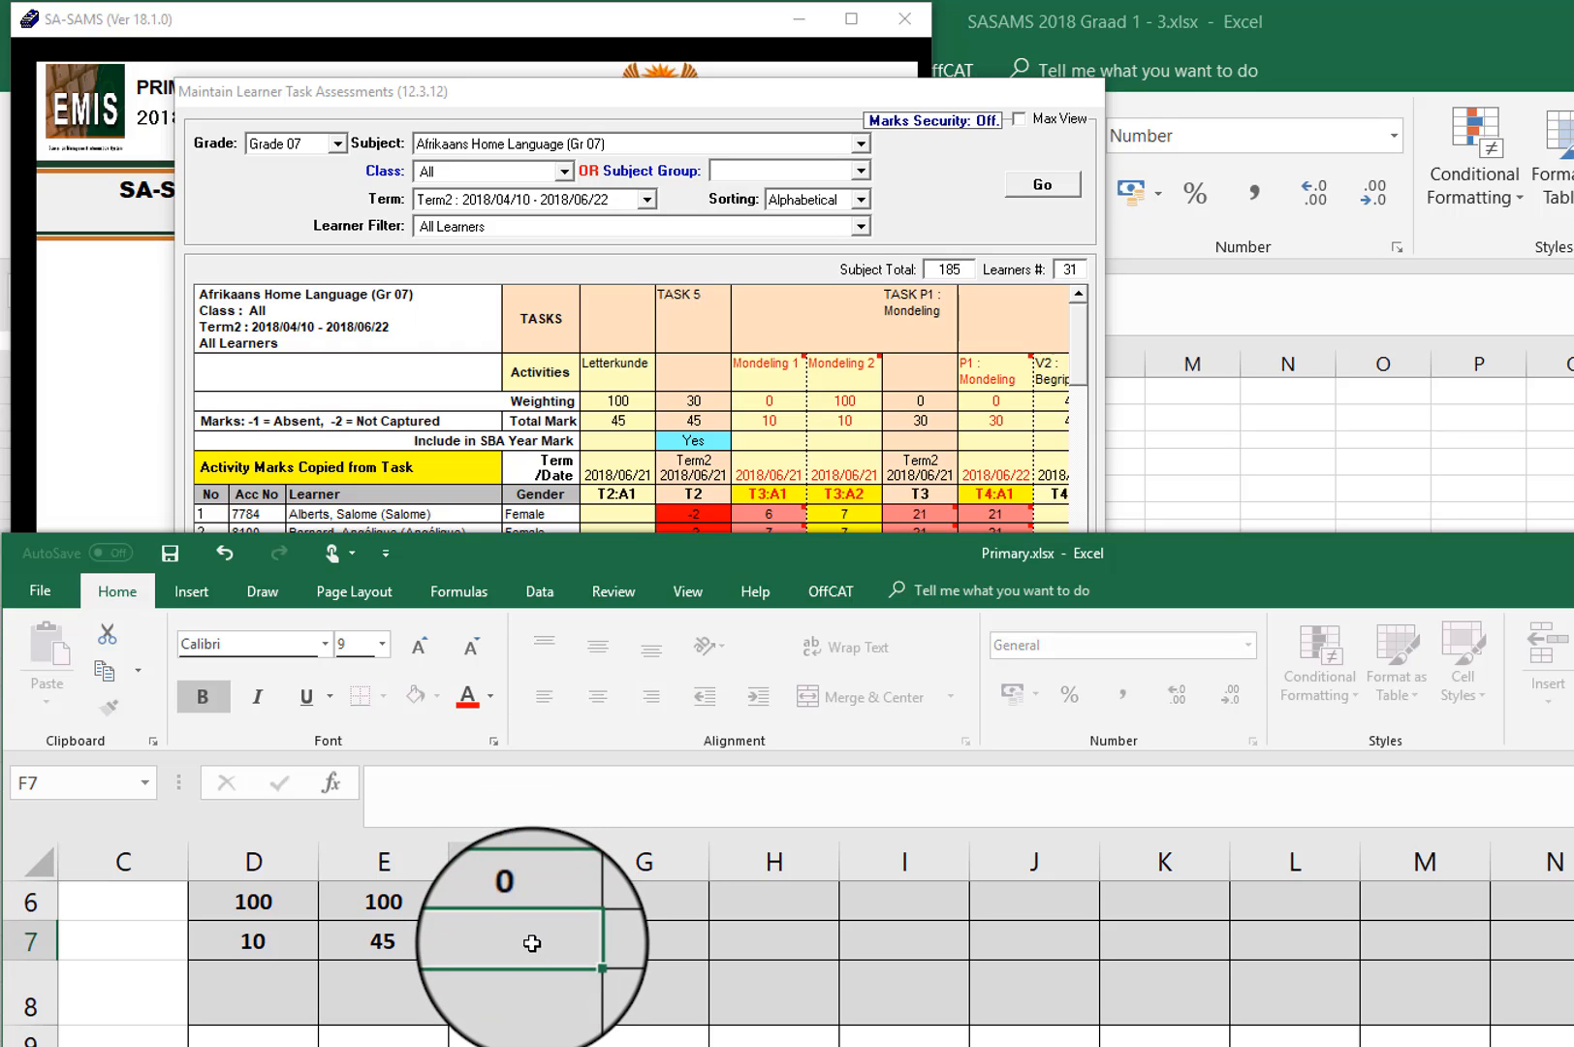
pyautogui.write('10')
# Step: Enter the Mondeling 2 activity's weighting 100 in G6 and its total mark 10 in G7
pyautogui.click(630, 901)
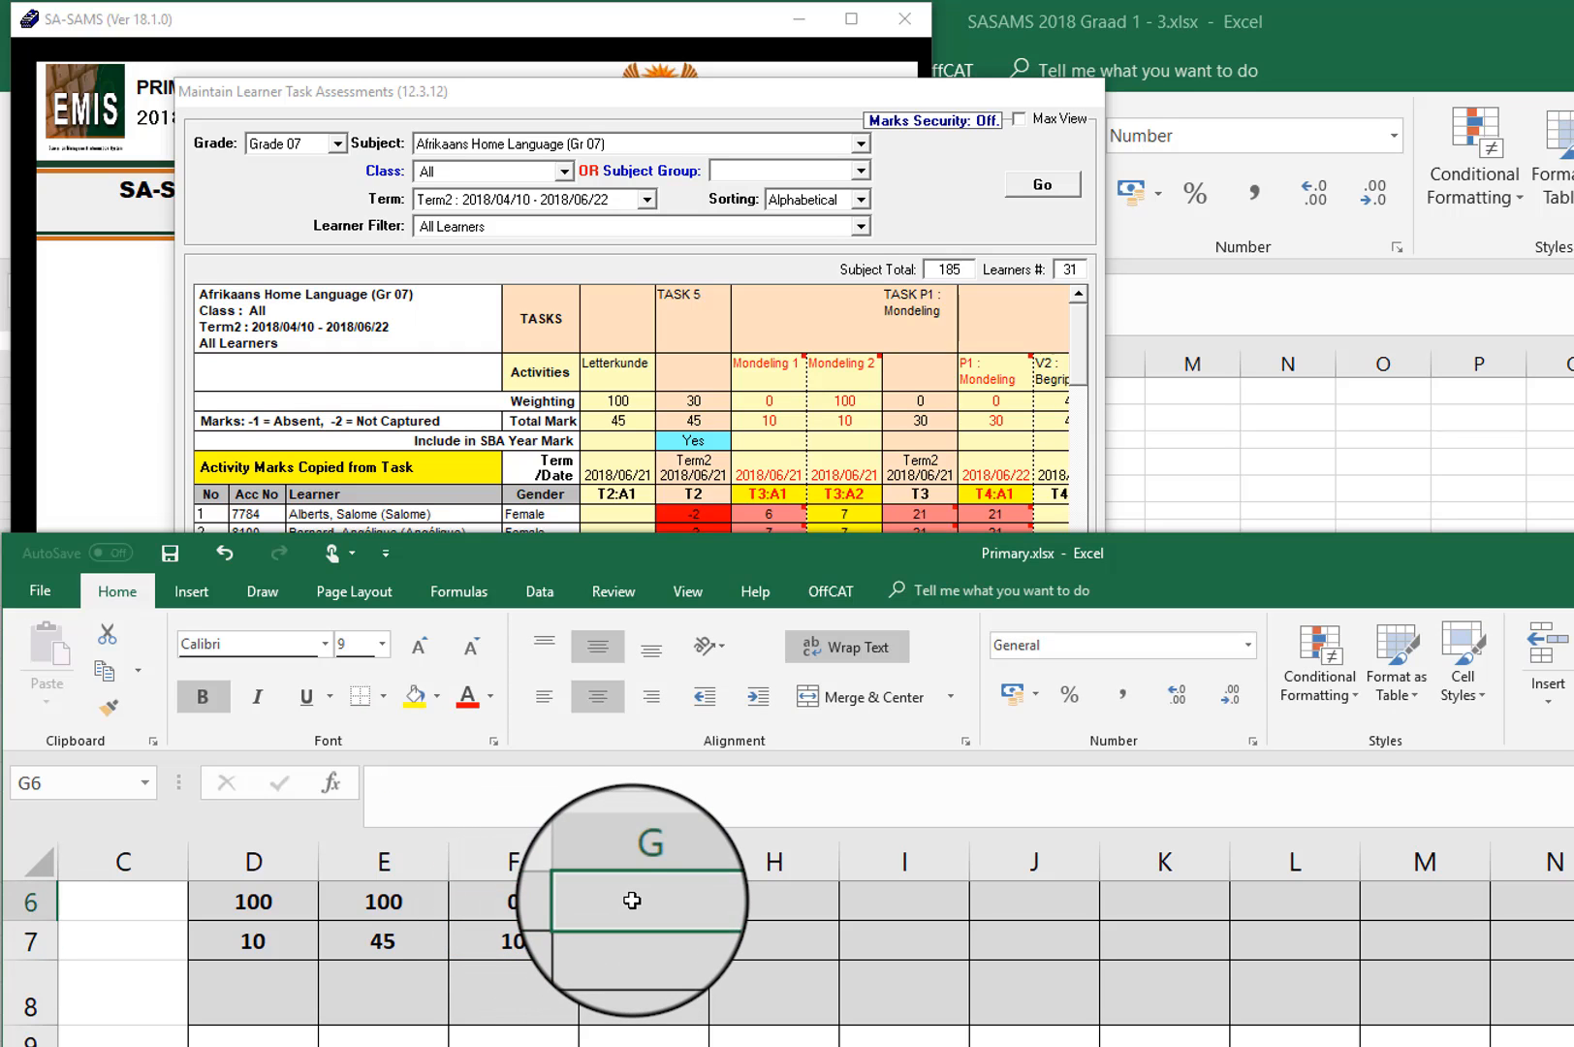
pyautogui.write('100')
pyautogui.press('Return')
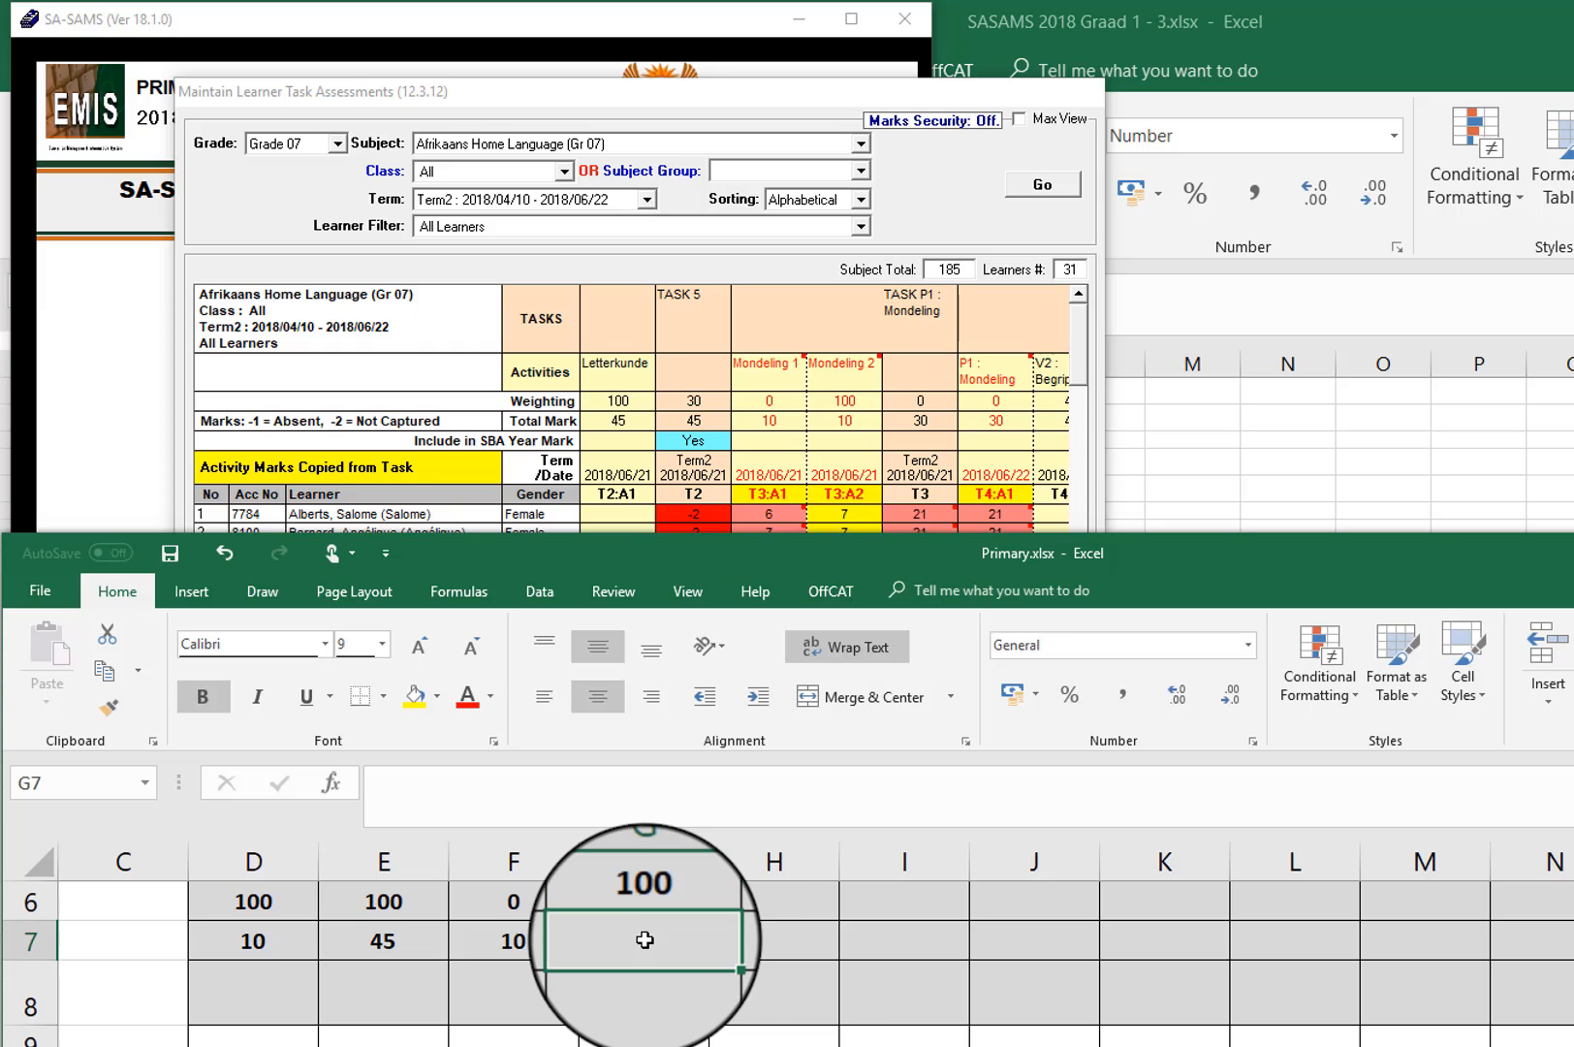
pyautogui.write('10')
# Step: Enter the P1 Mondeling activity's weighting 0 in H6 and its total mark 30 in H7
pyautogui.click(804, 903)
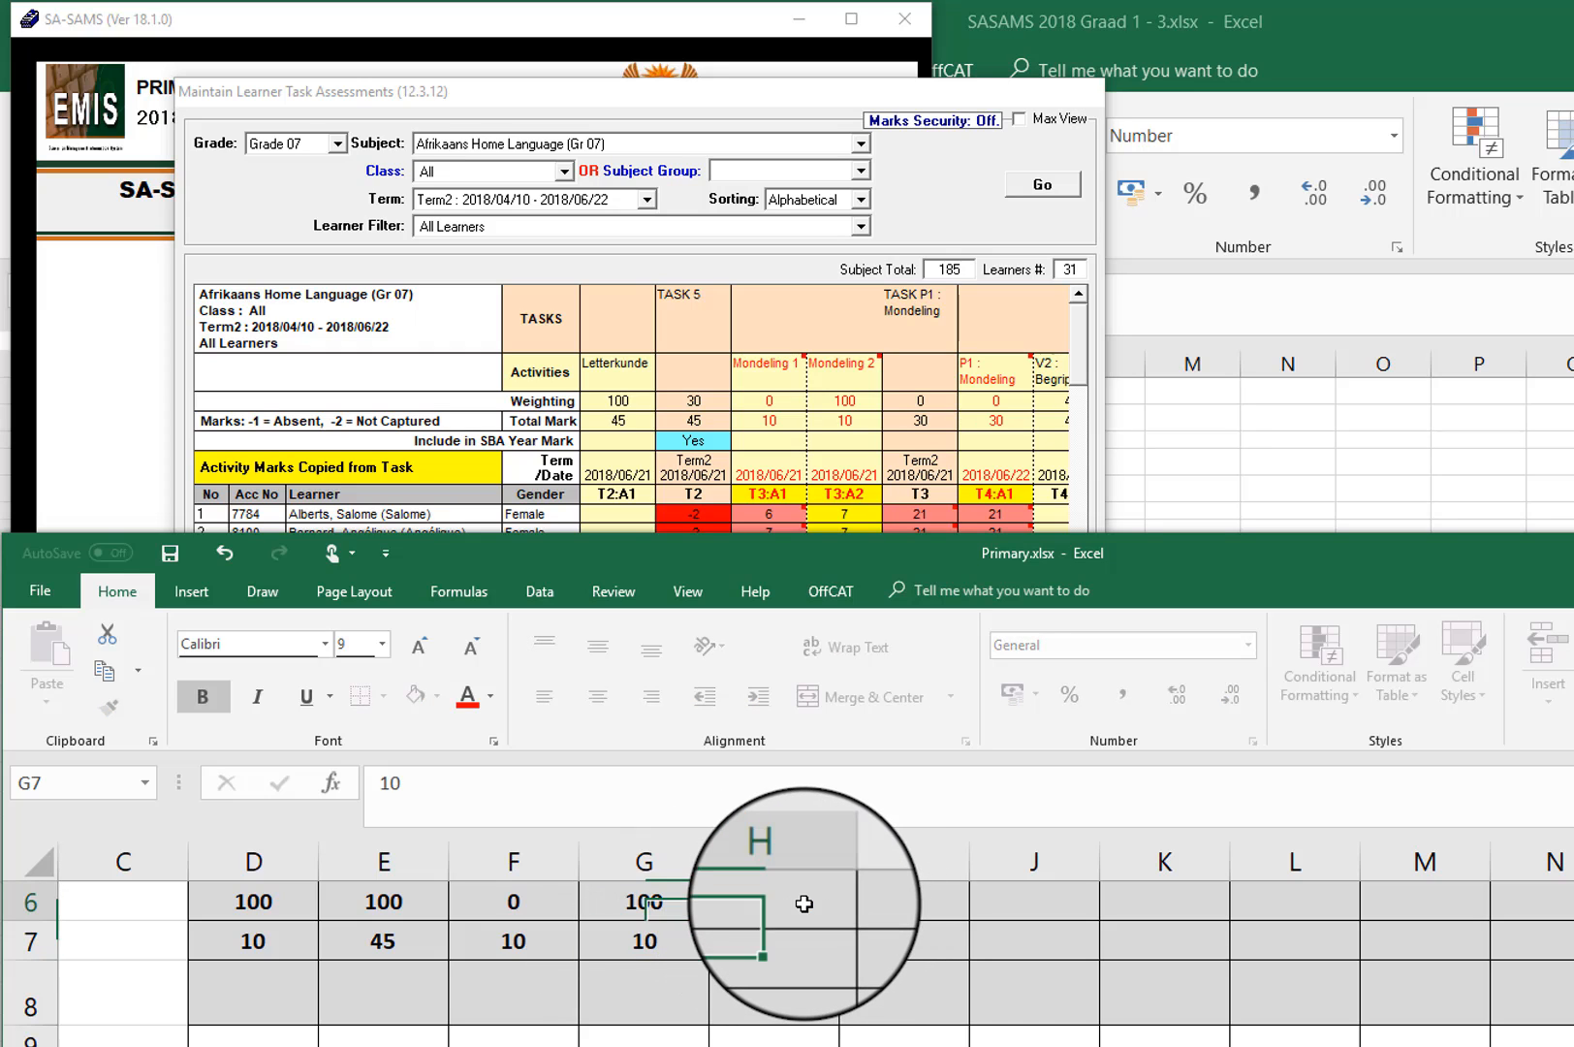
pyautogui.write('0')
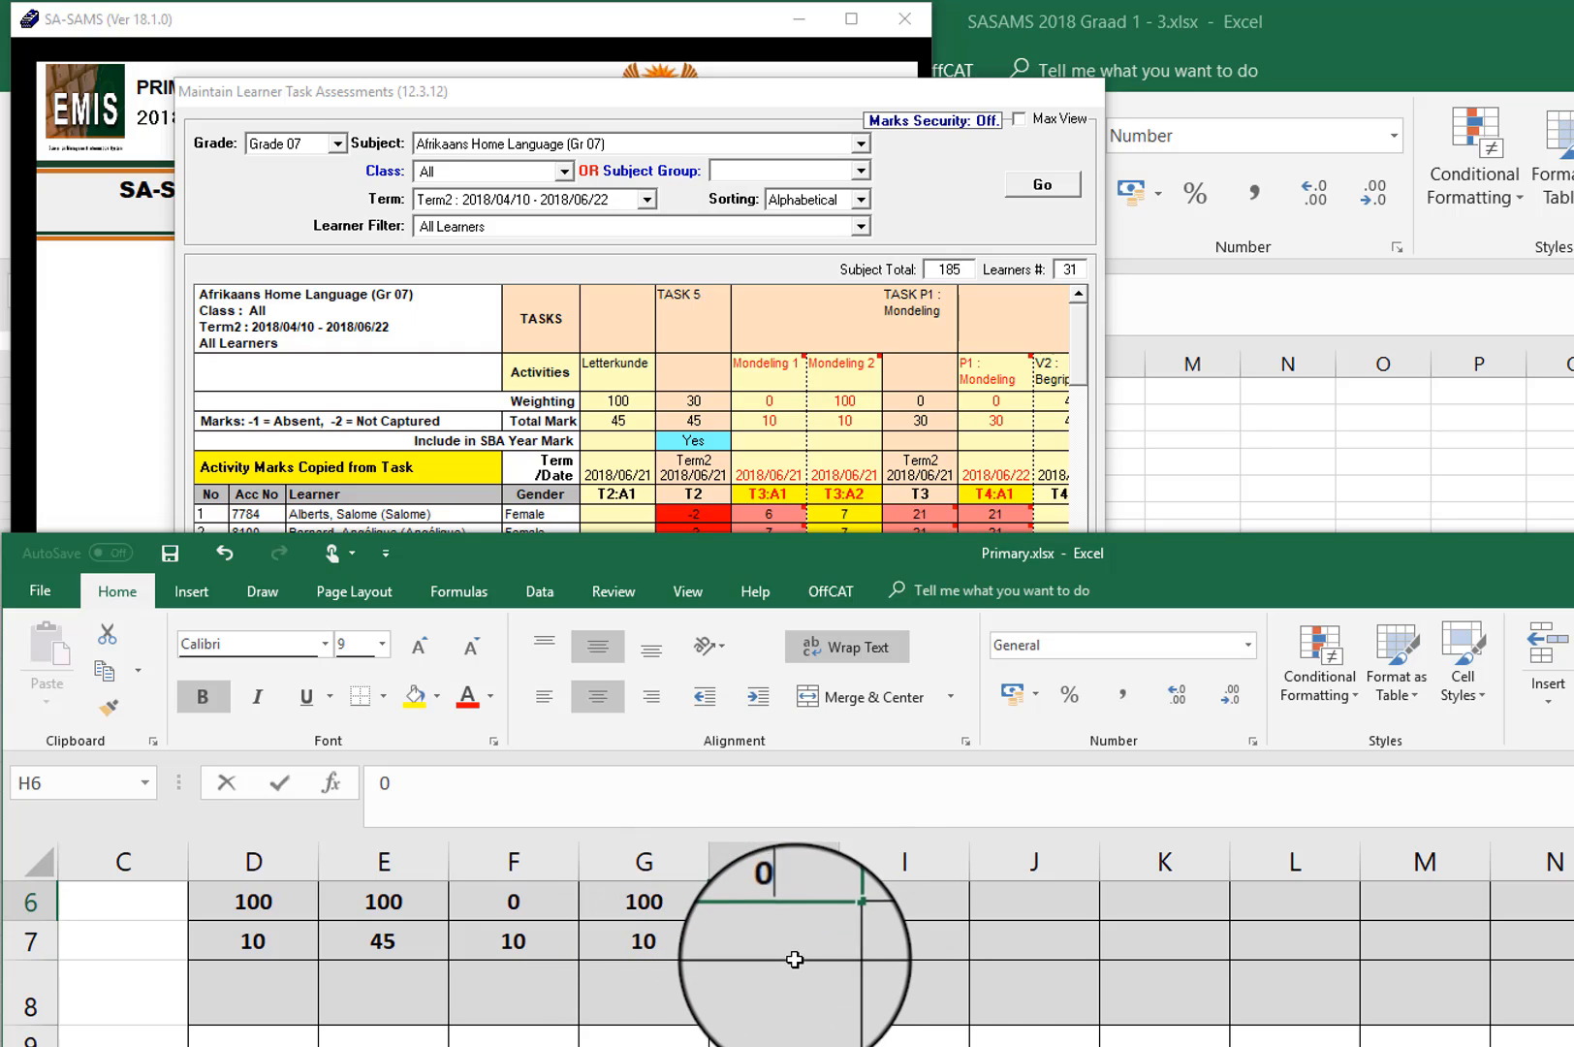
pyautogui.press('Return')
pyautogui.write('30')
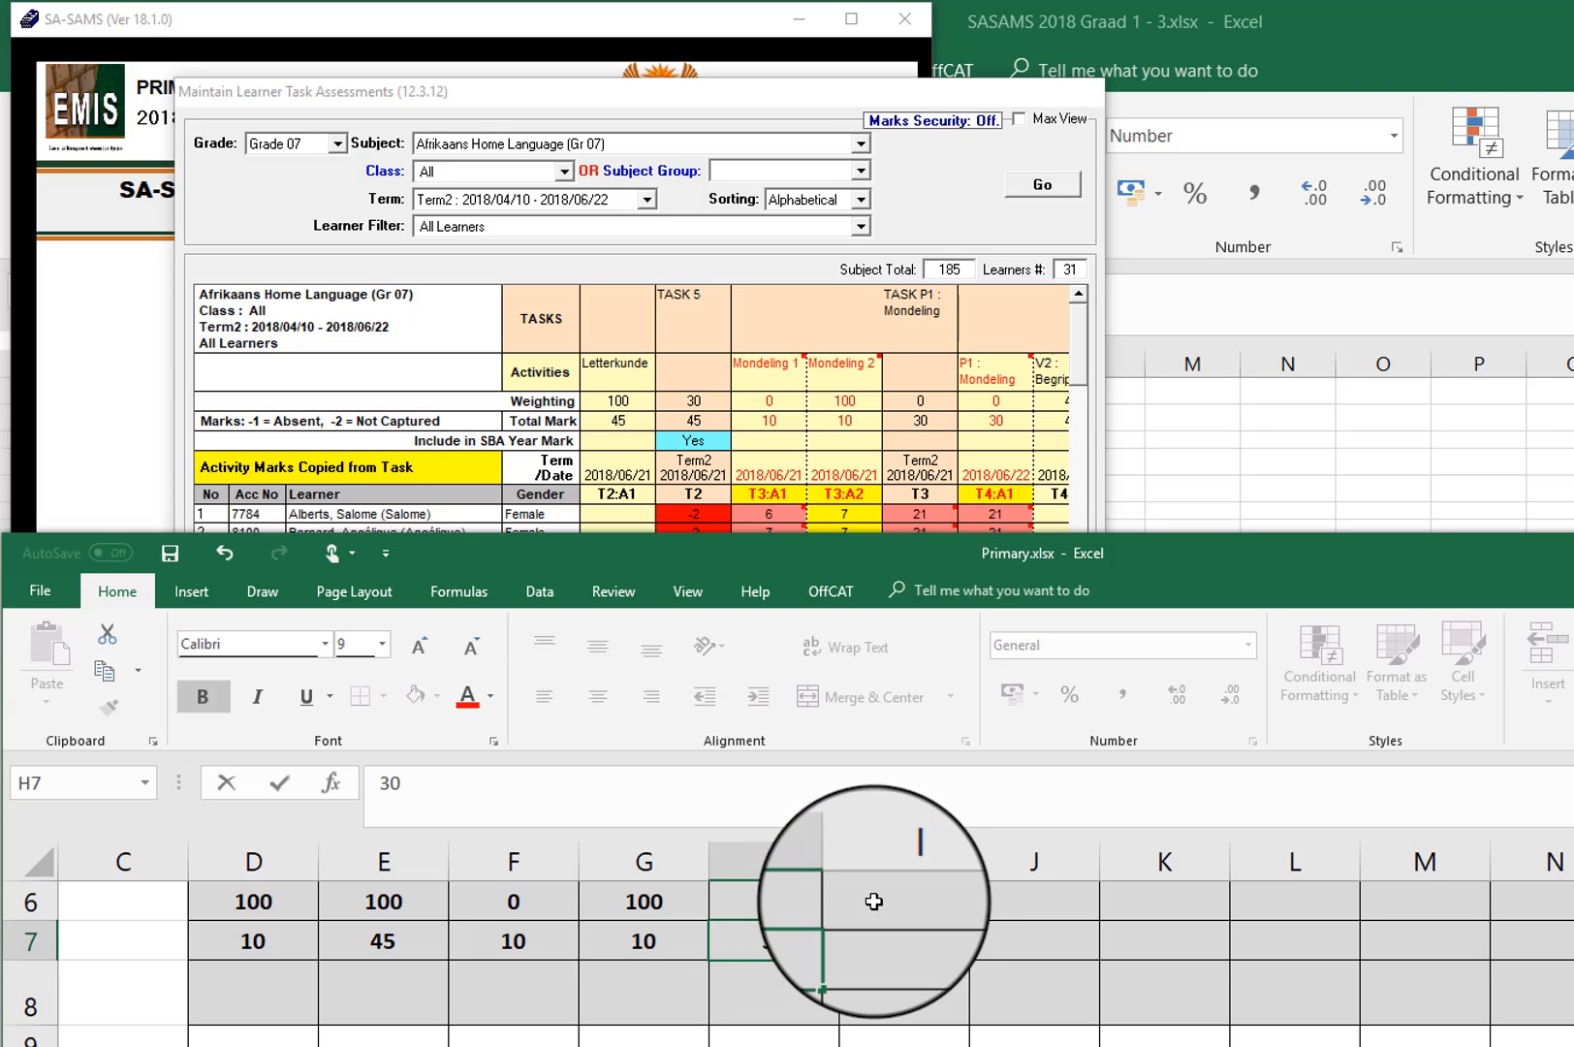
# Step: Look up the V2 Begripstoets activity in SA-SAMS and enter its weighting 40 in I6 and total mark 40 in I7 in Excel
pyautogui.click(877, 899)
pyautogui.click(786, 100)
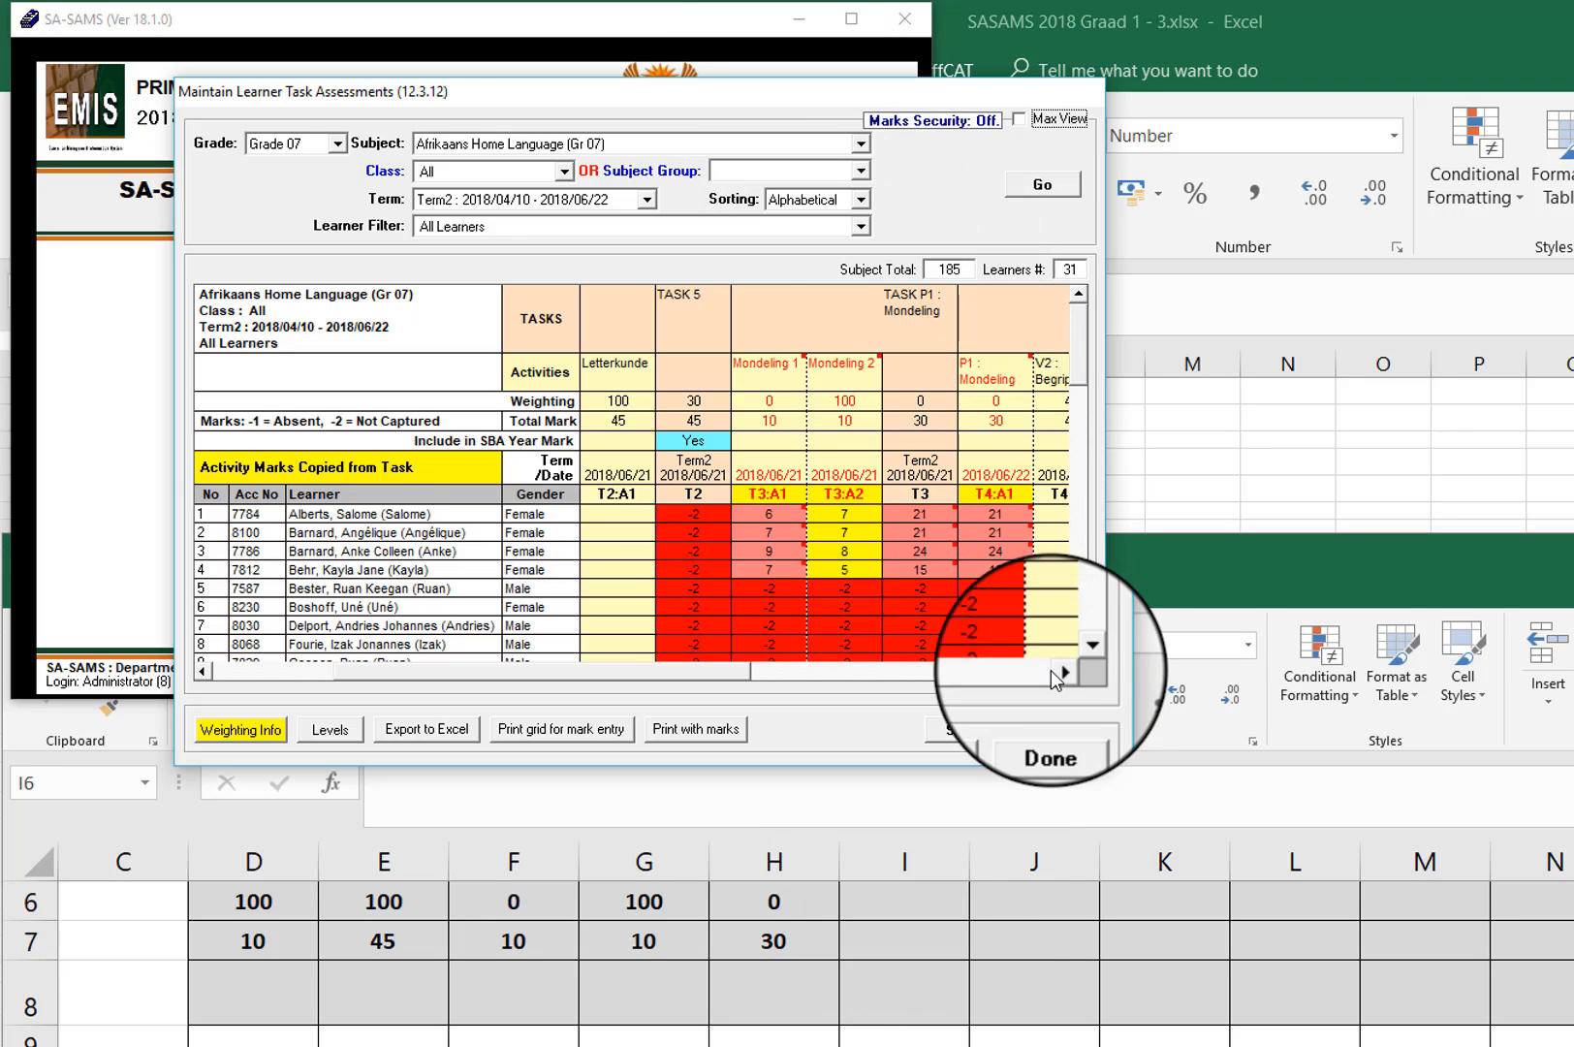
pyautogui.click(1061, 671)
pyautogui.click(1061, 671)
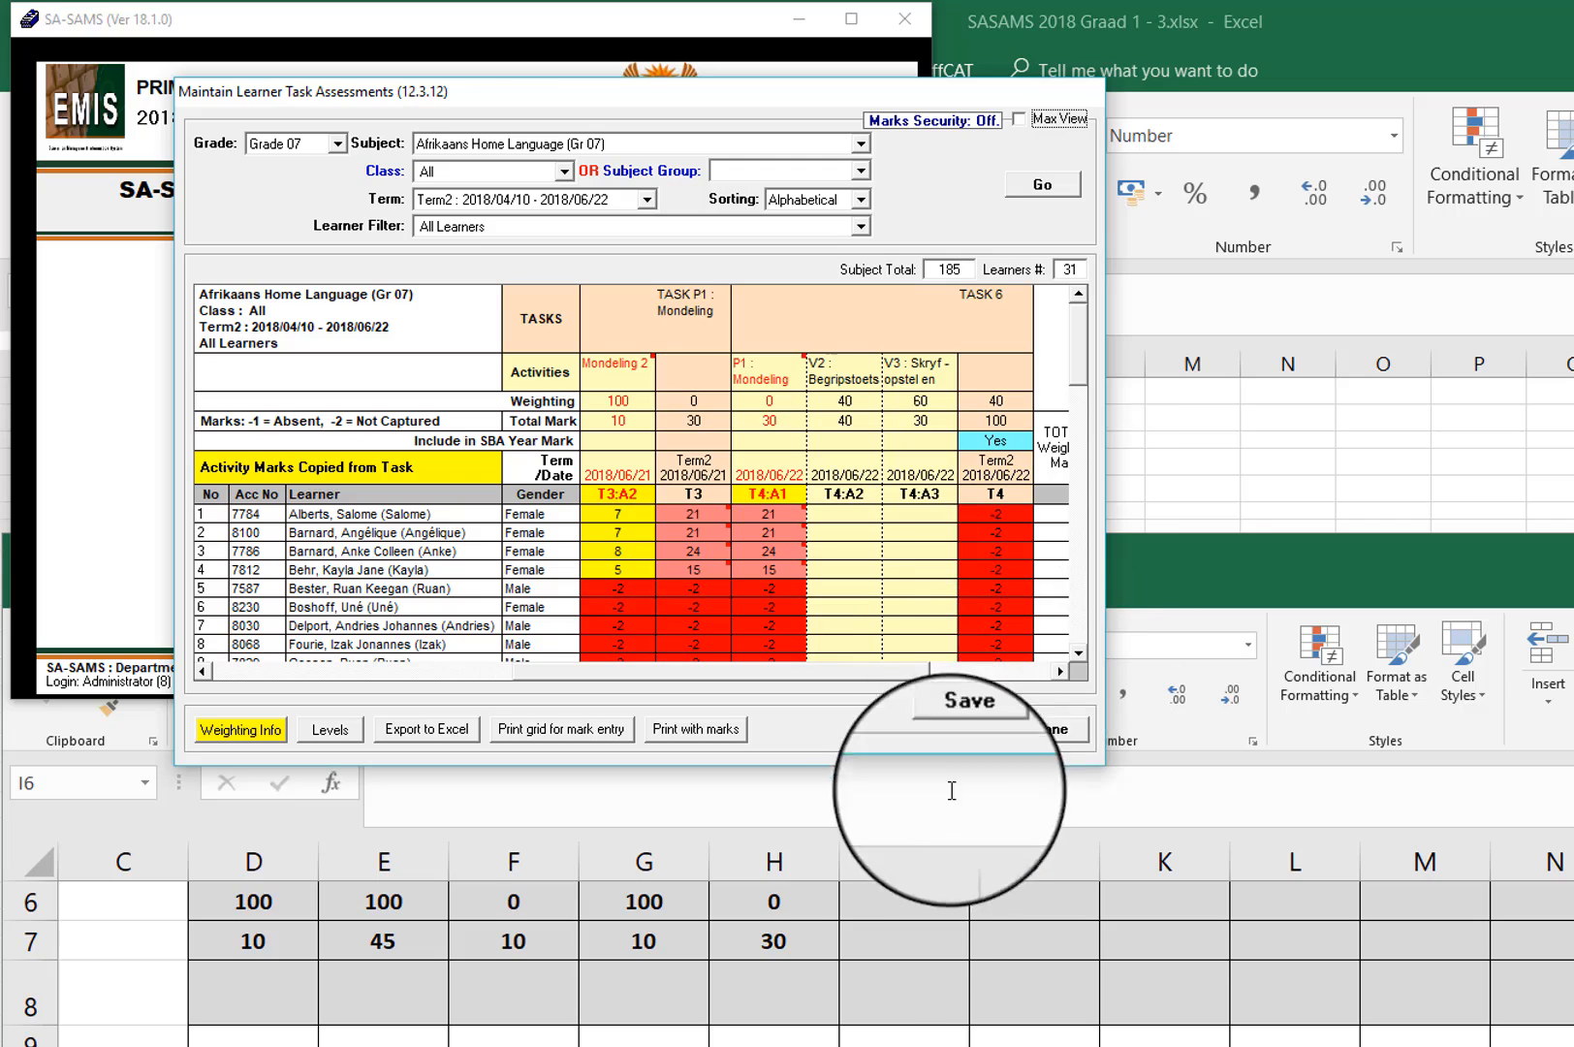
pyautogui.click(893, 891)
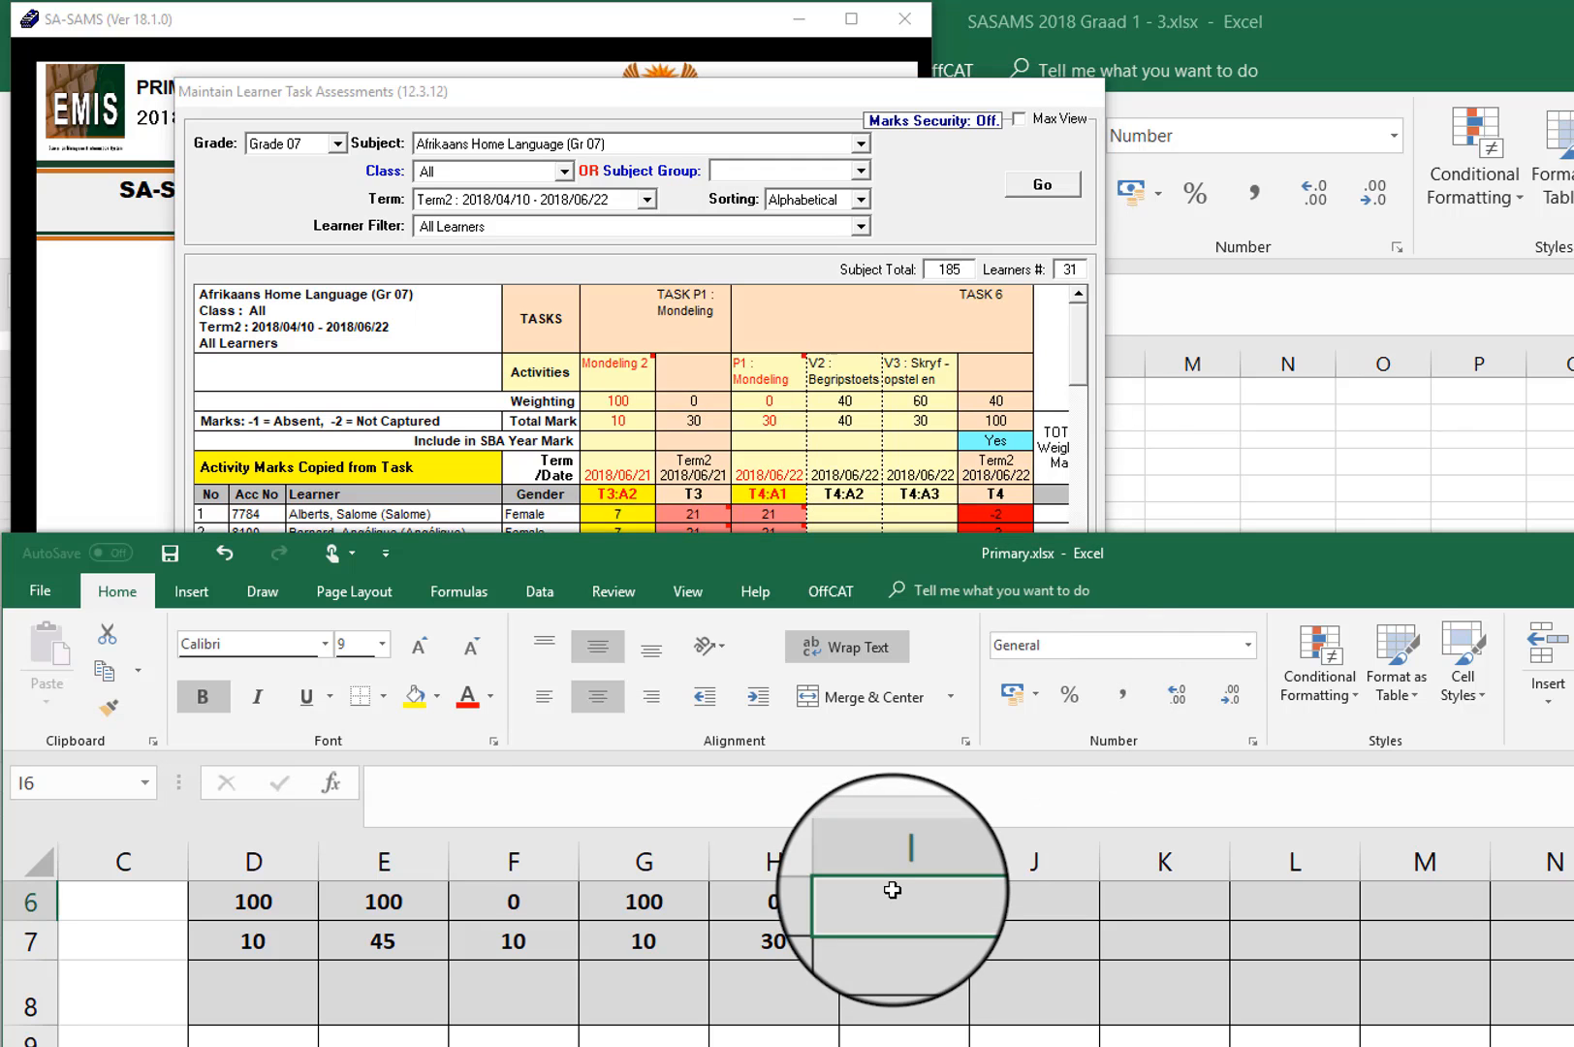
pyautogui.write('40')
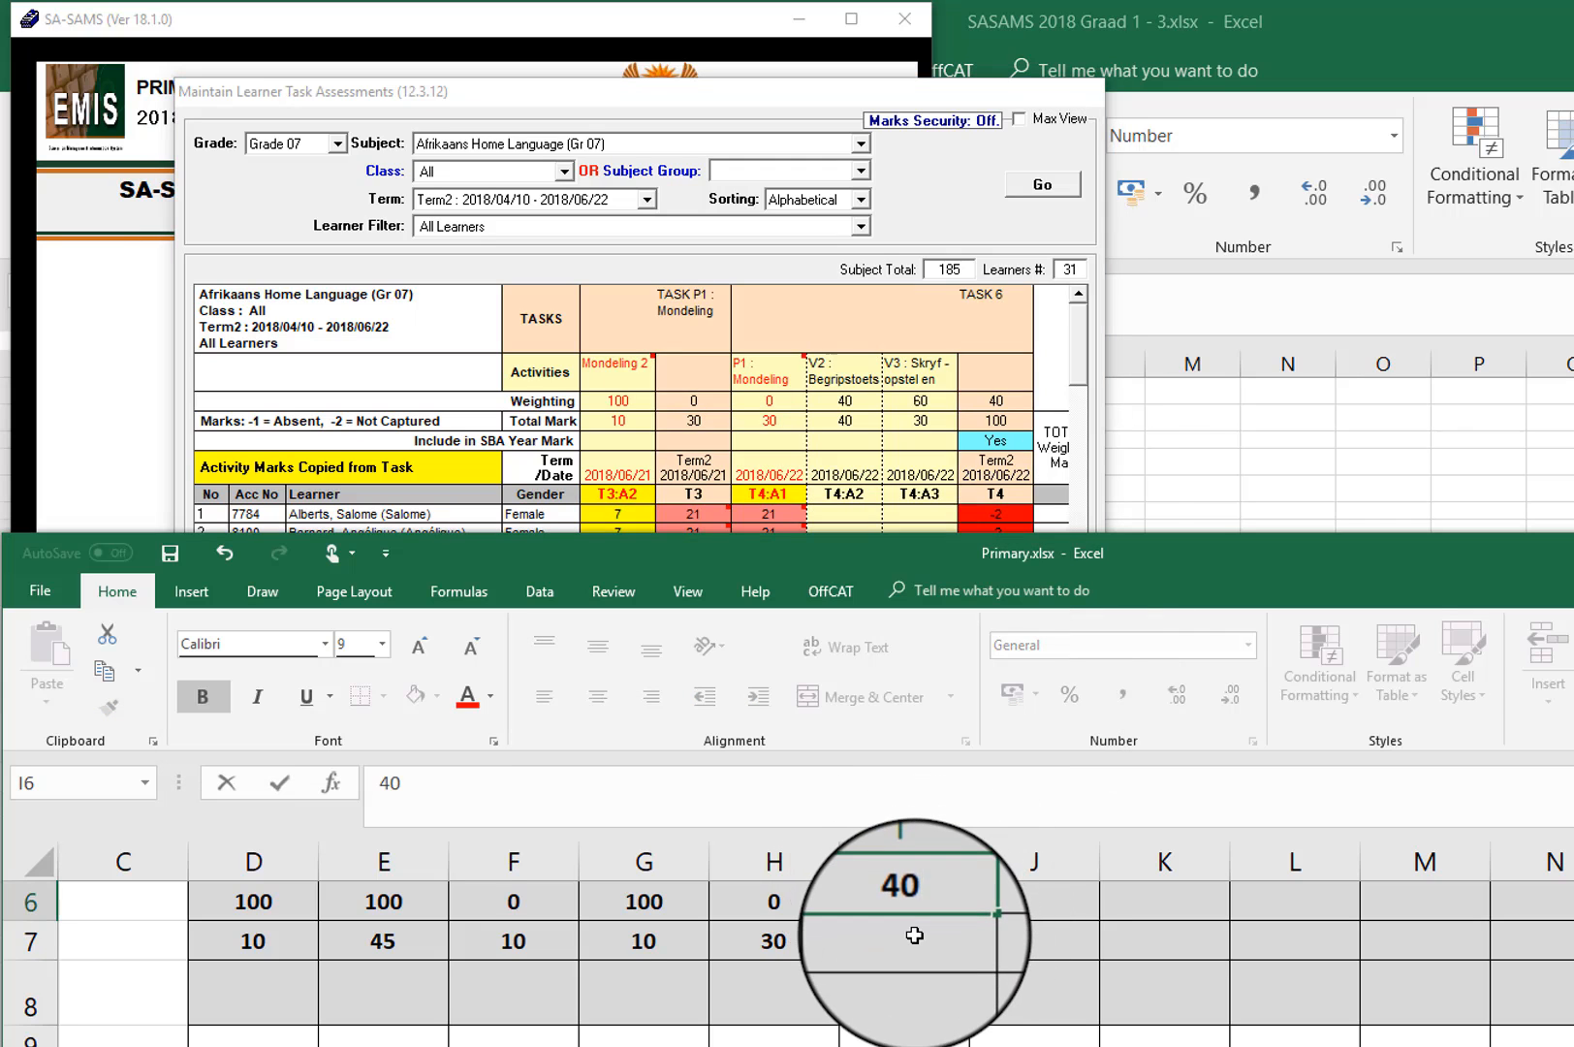
pyautogui.press('Return')
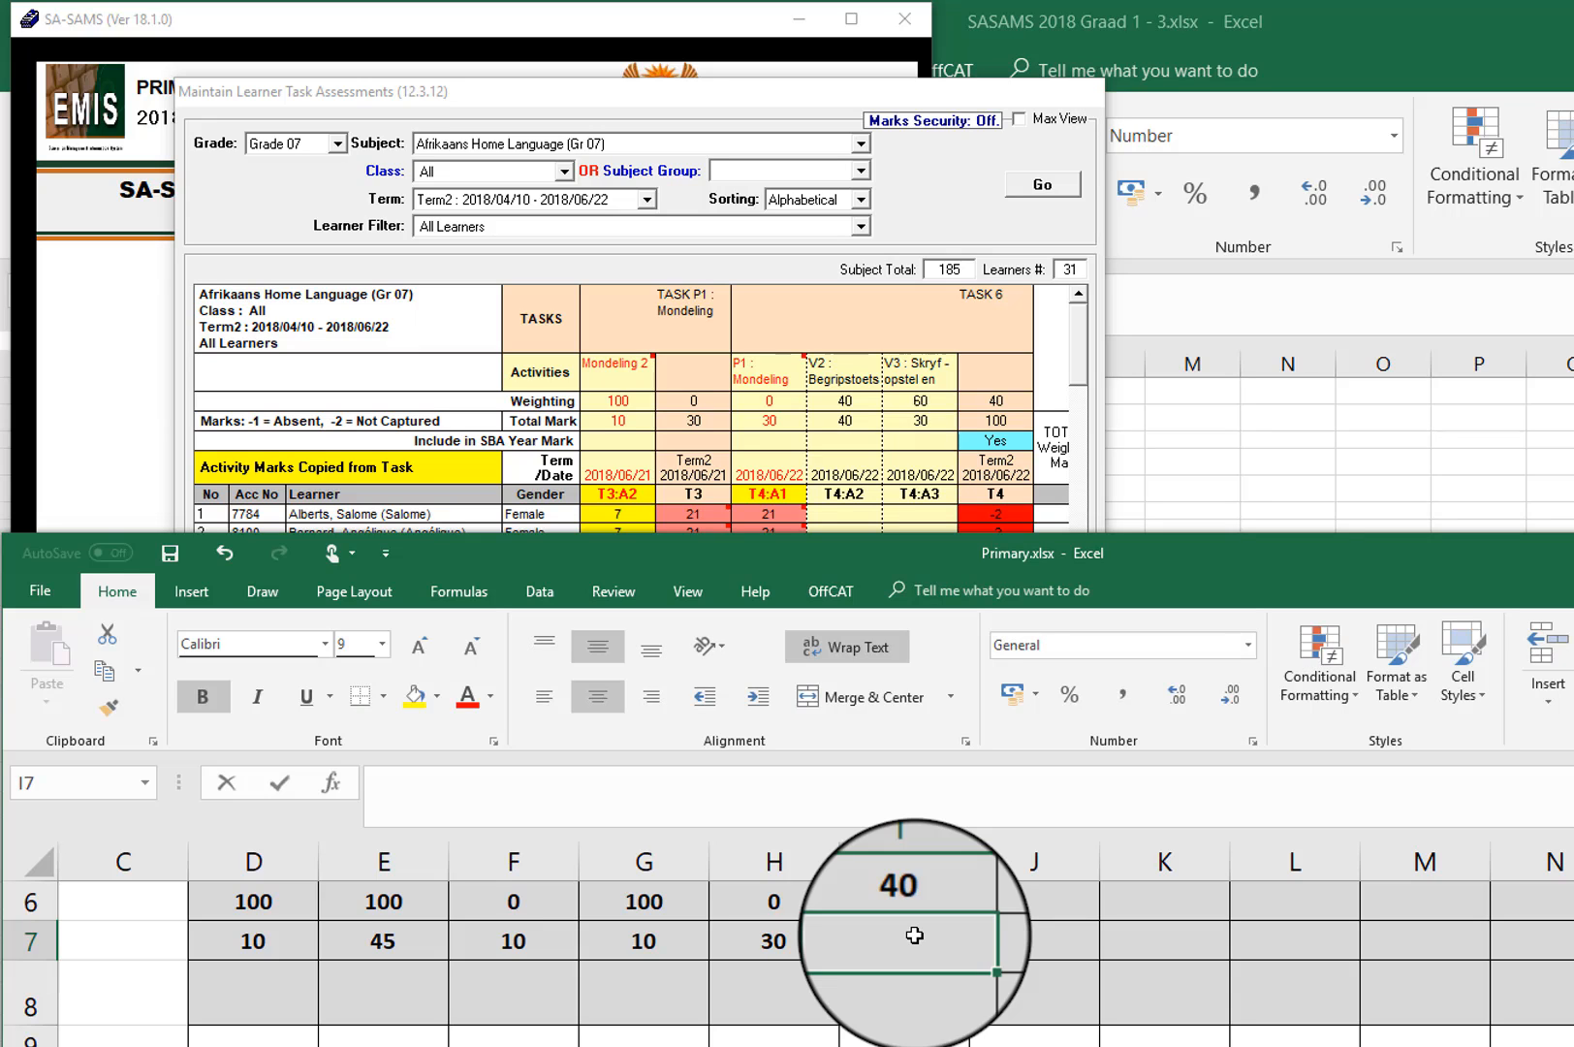
pyautogui.write('40')
# Step: Enter the V3 Skryf-opstel activity's weighting 60 in J6 and its total mark 30 in J7
pyautogui.click(1034, 898)
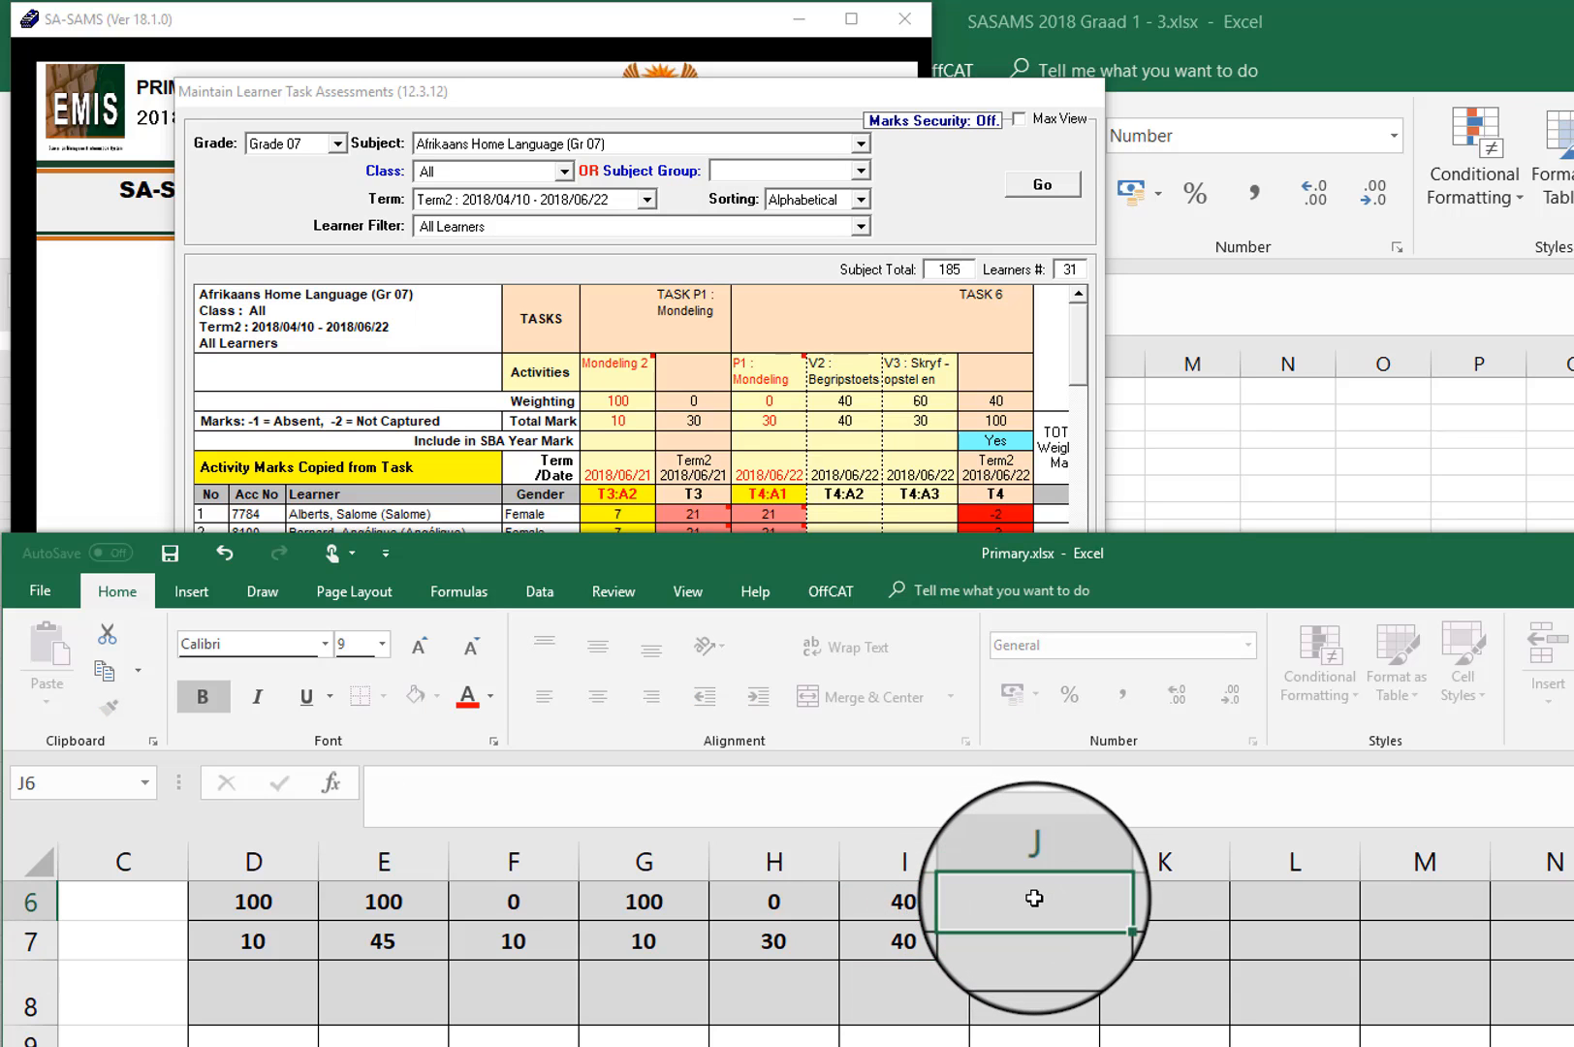
pyautogui.write('60')
pyautogui.click(1036, 939)
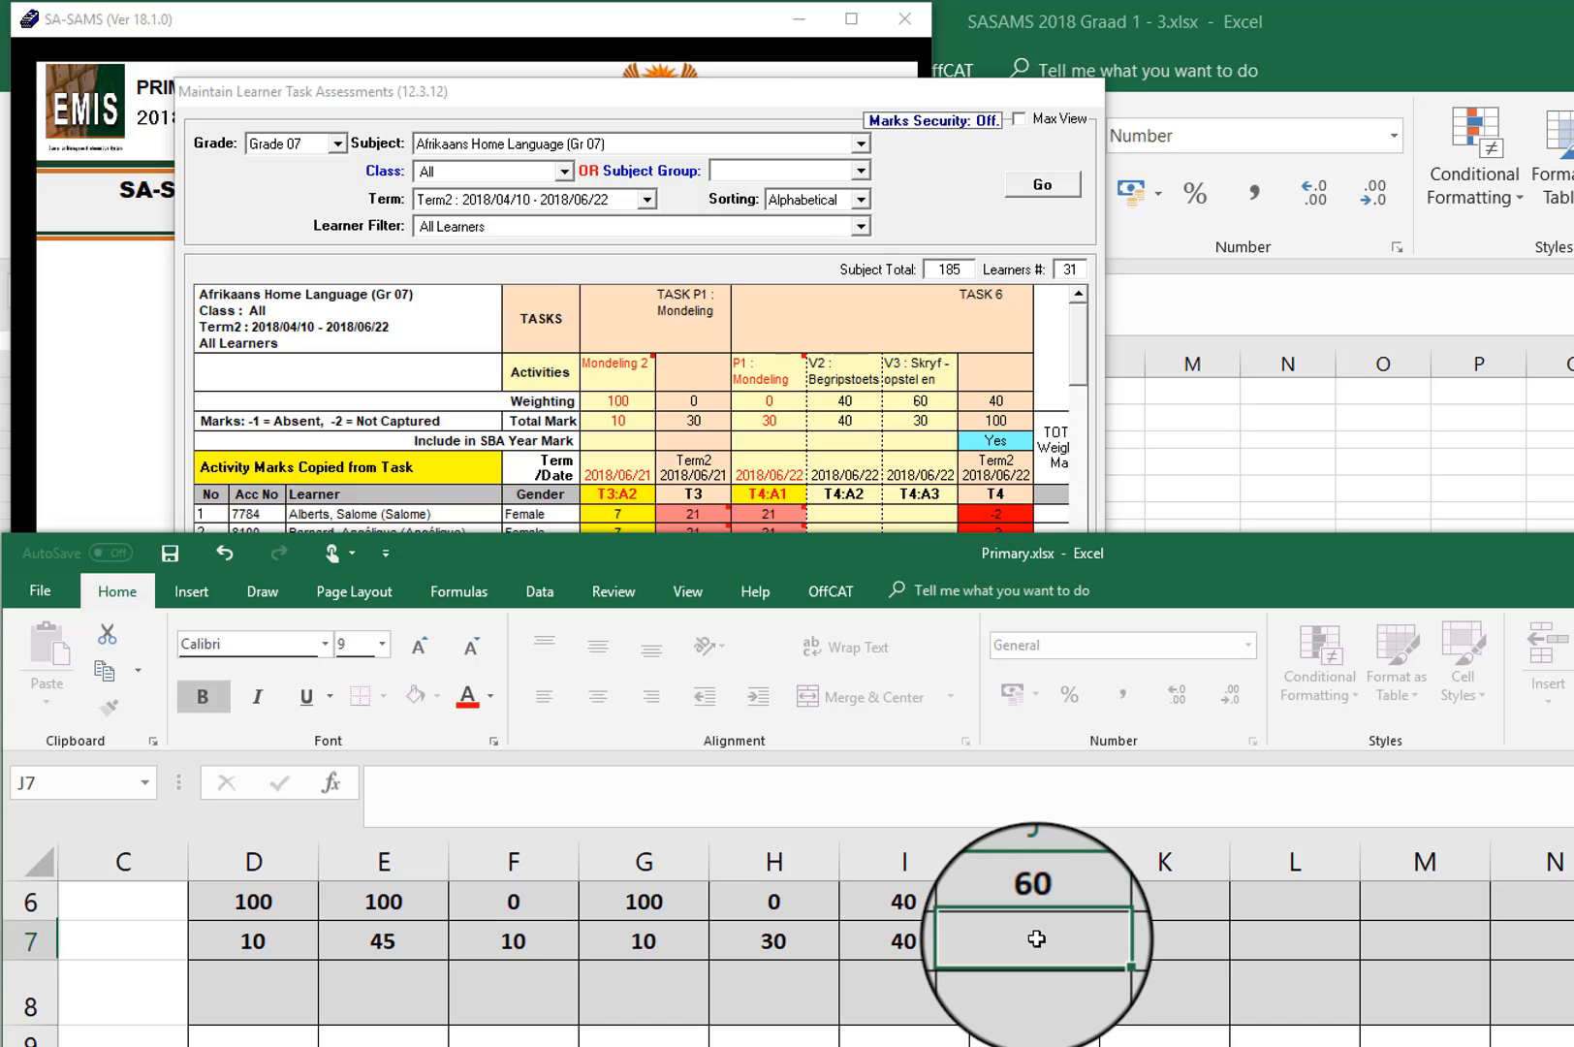
pyautogui.write('30')
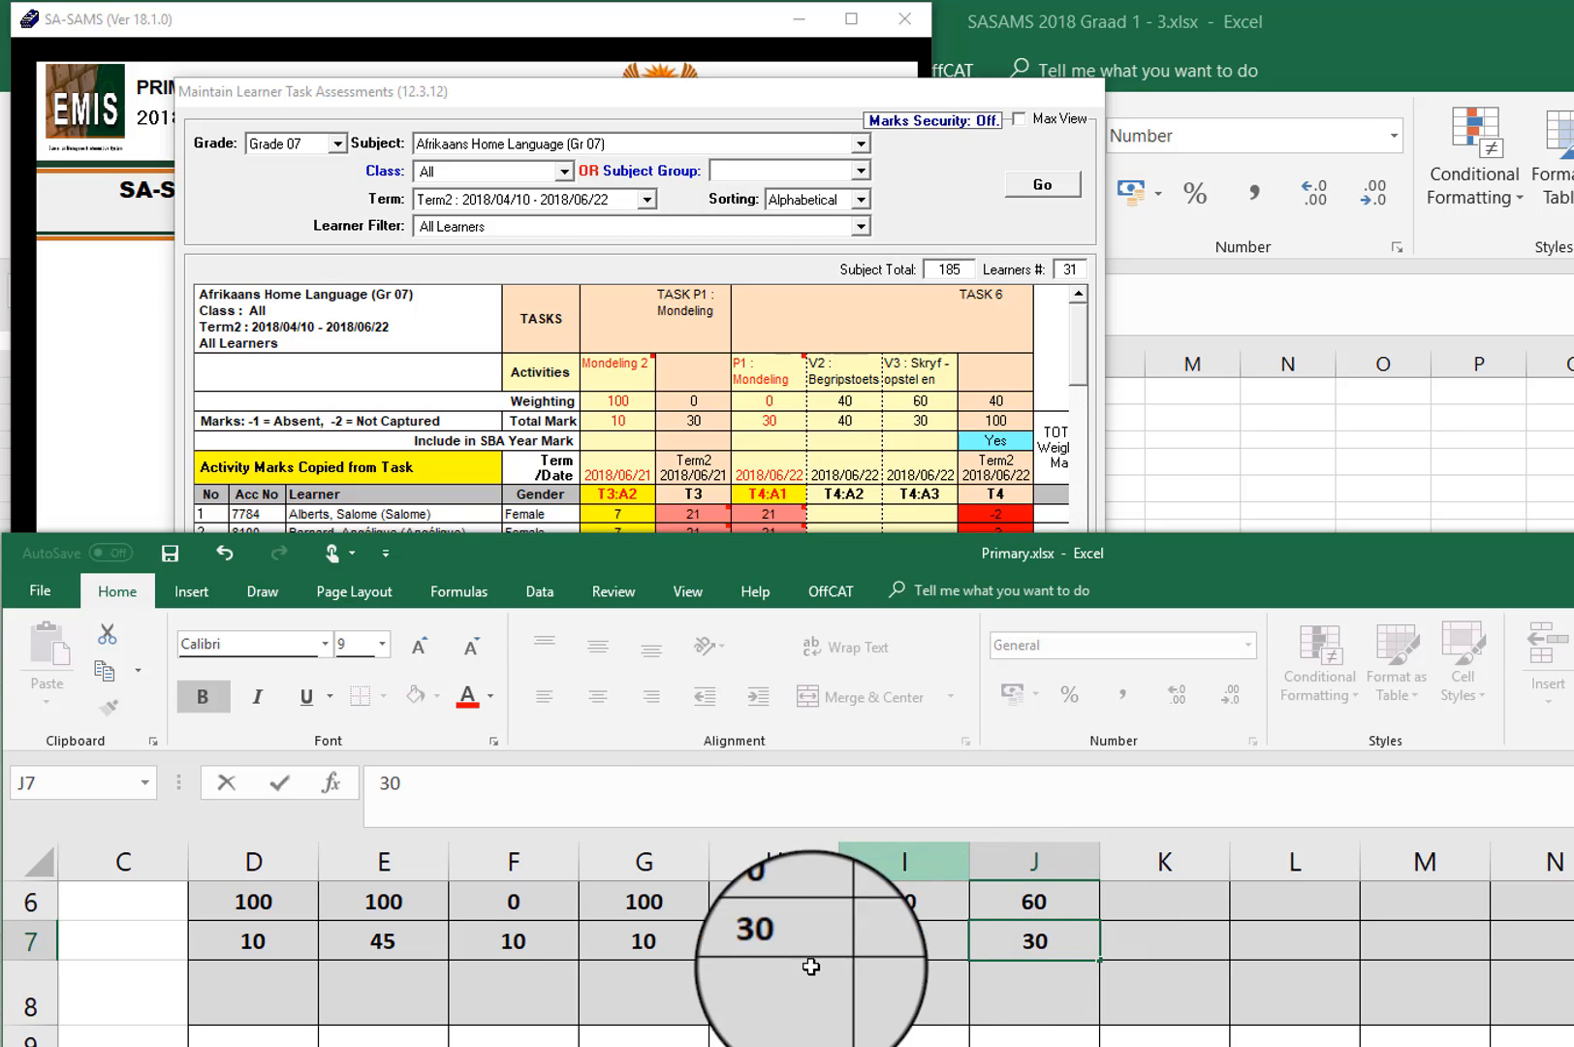
# Step: Switch to SA-SAMS and examine the tasks, activities, weightings and total marks across the whole Term 2 Afrikaans Home Language grid
pyautogui.click(785, 95)
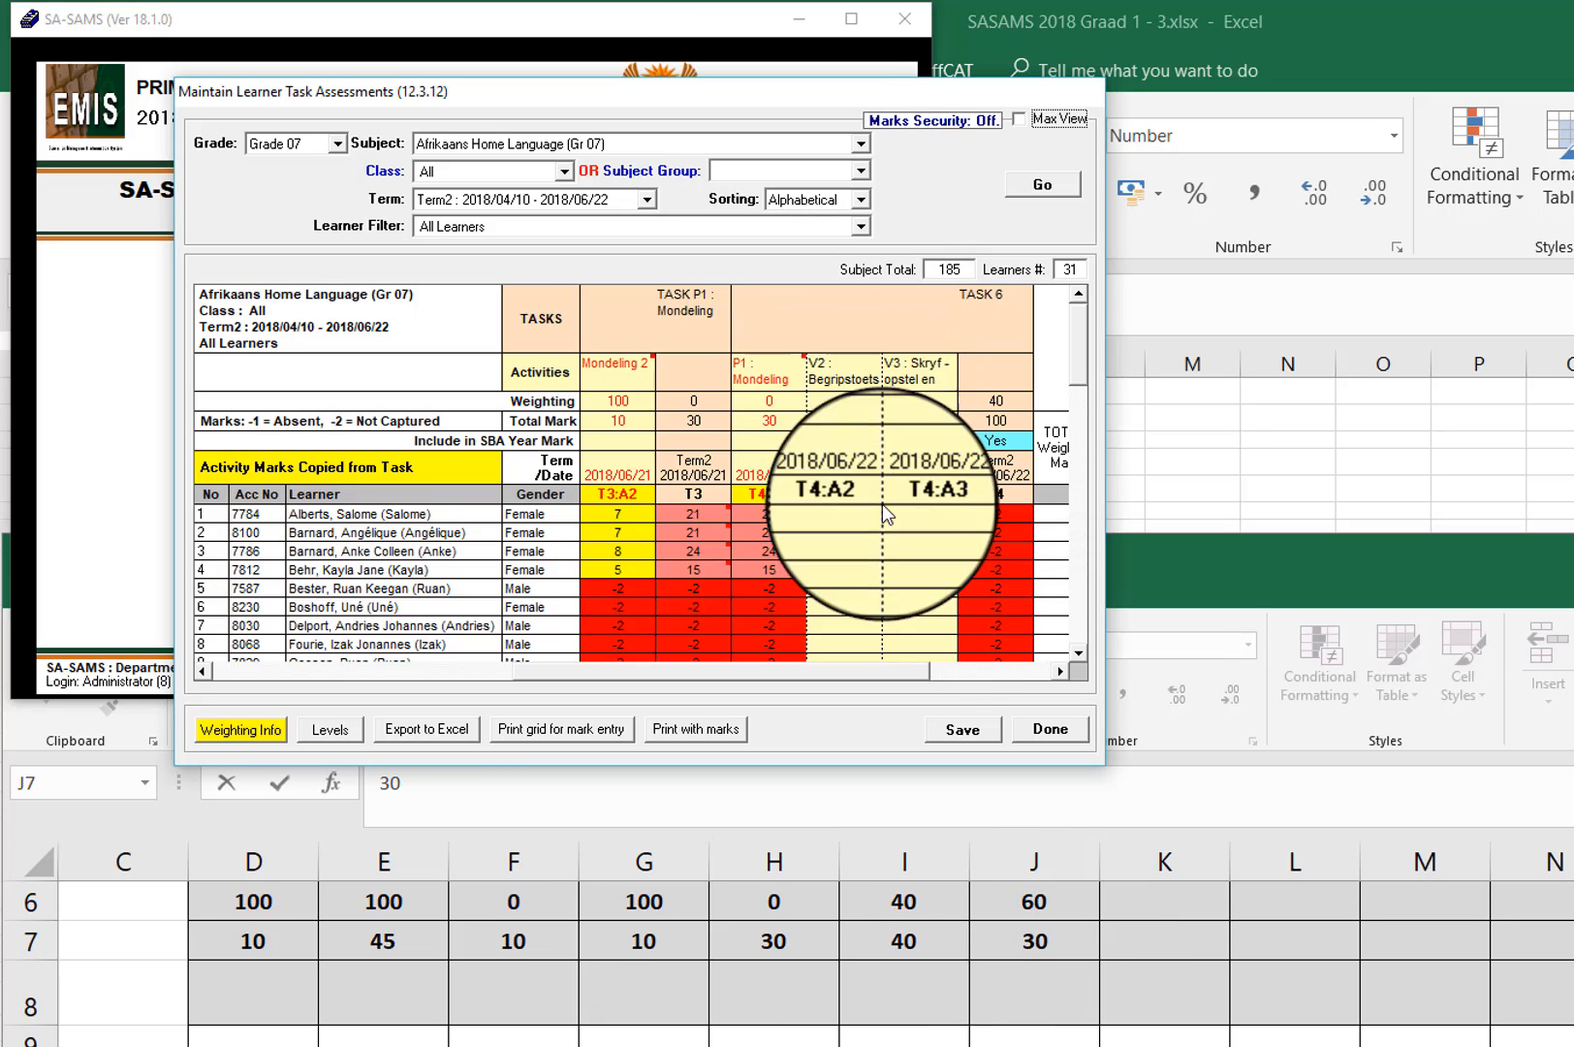
pyautogui.moveTo(878, 669); pyautogui.dragTo(519, 675)
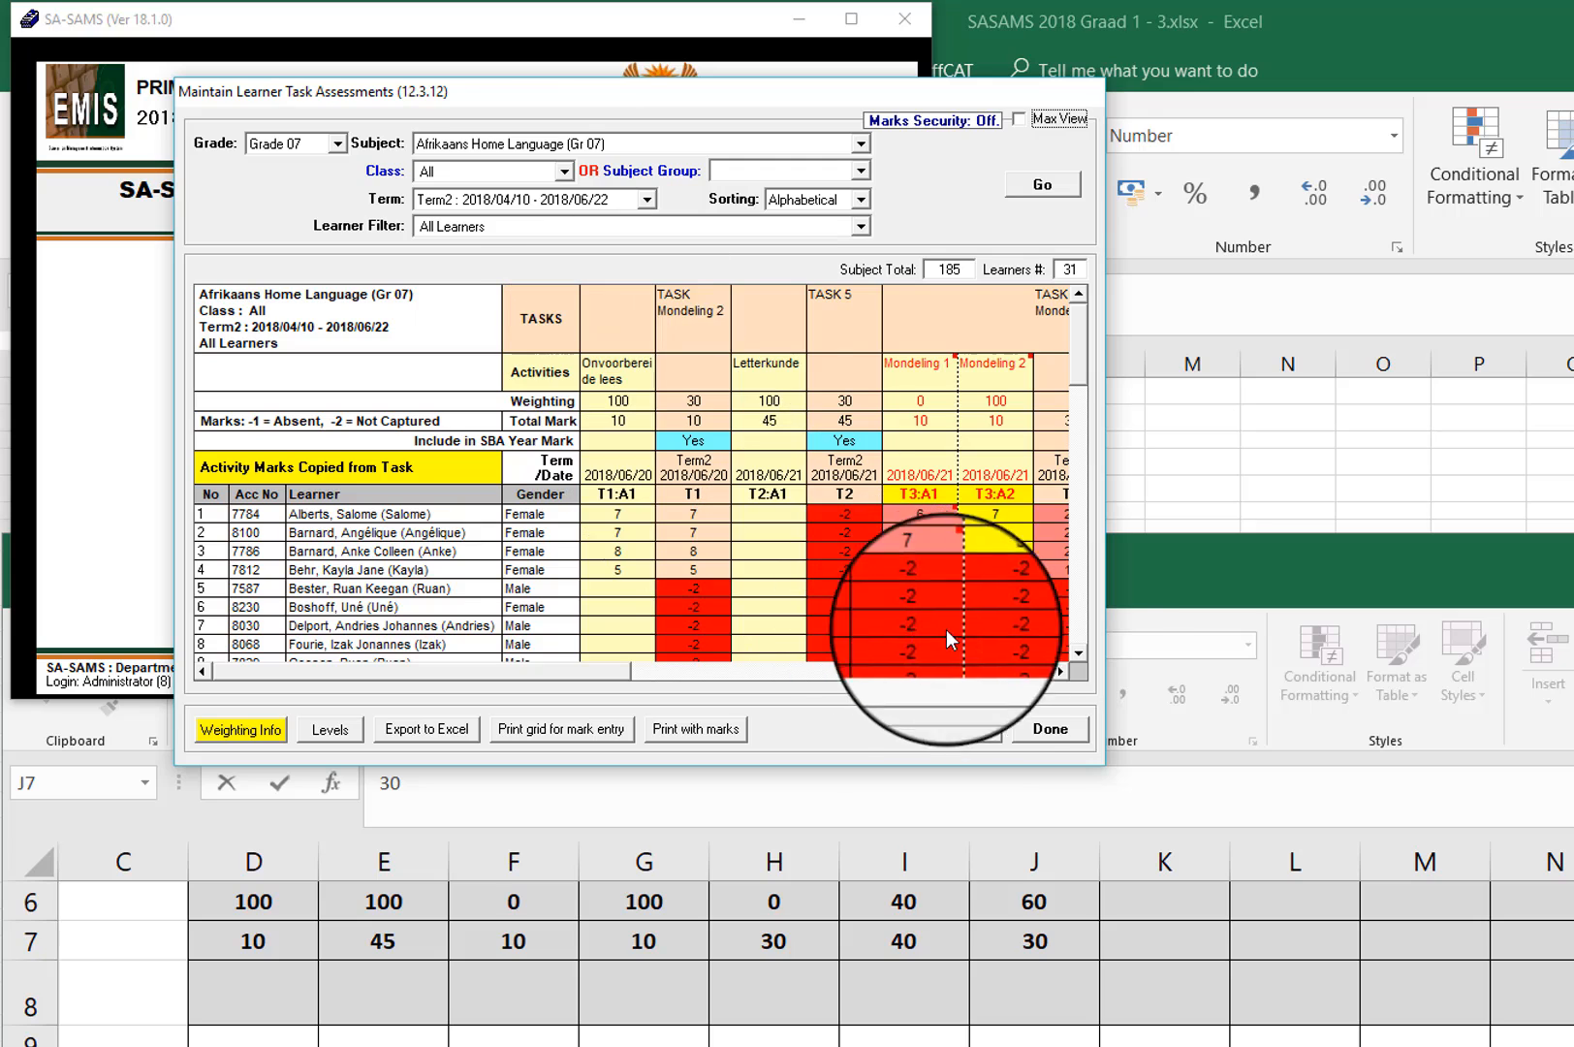
pyautogui.click(1058, 670)
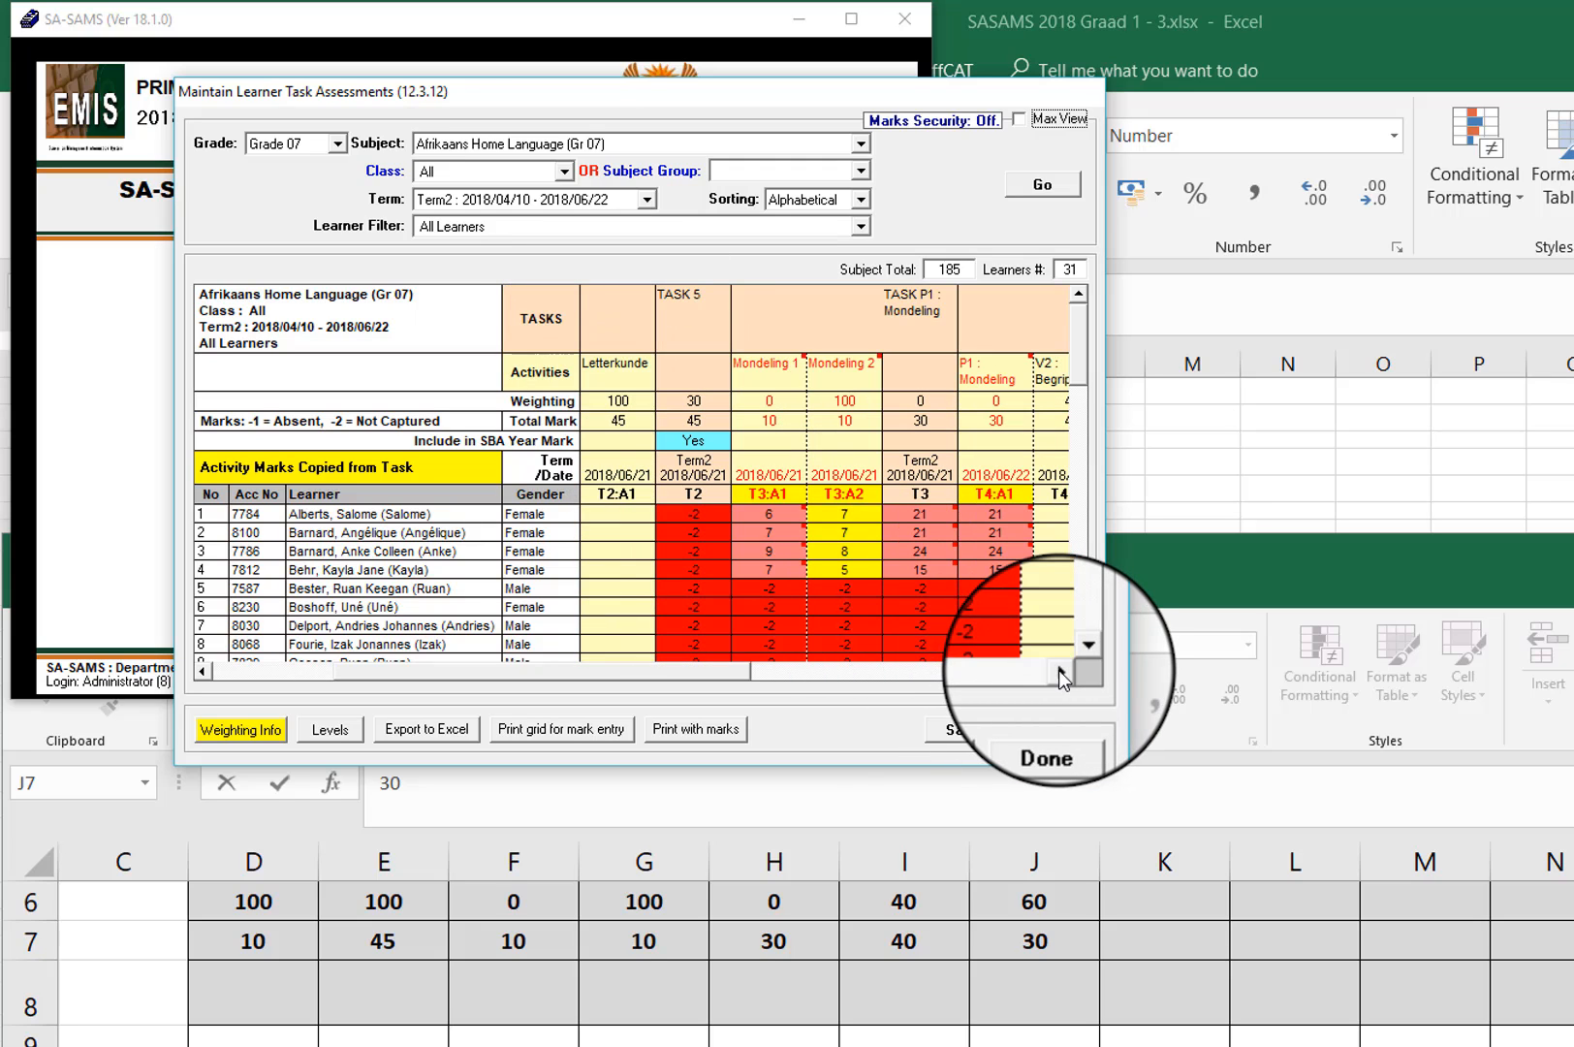
pyautogui.click(1059, 670)
pyautogui.click(1058, 670)
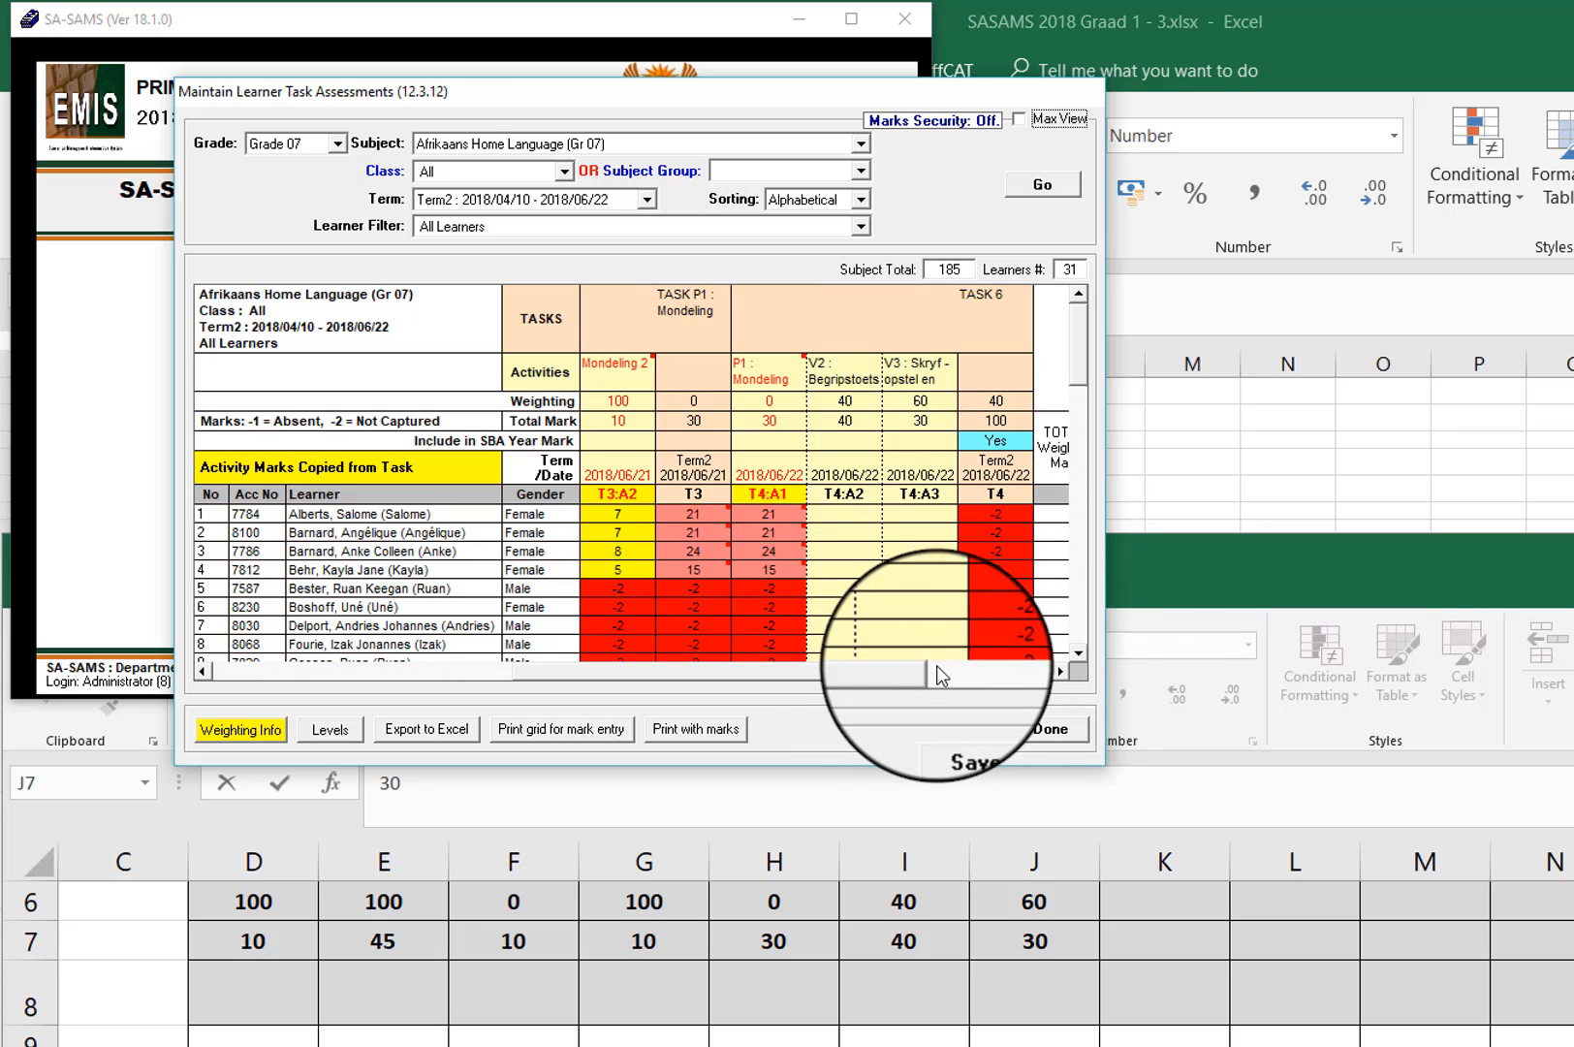
pyautogui.moveTo(874, 670); pyautogui.dragTo(330, 655)
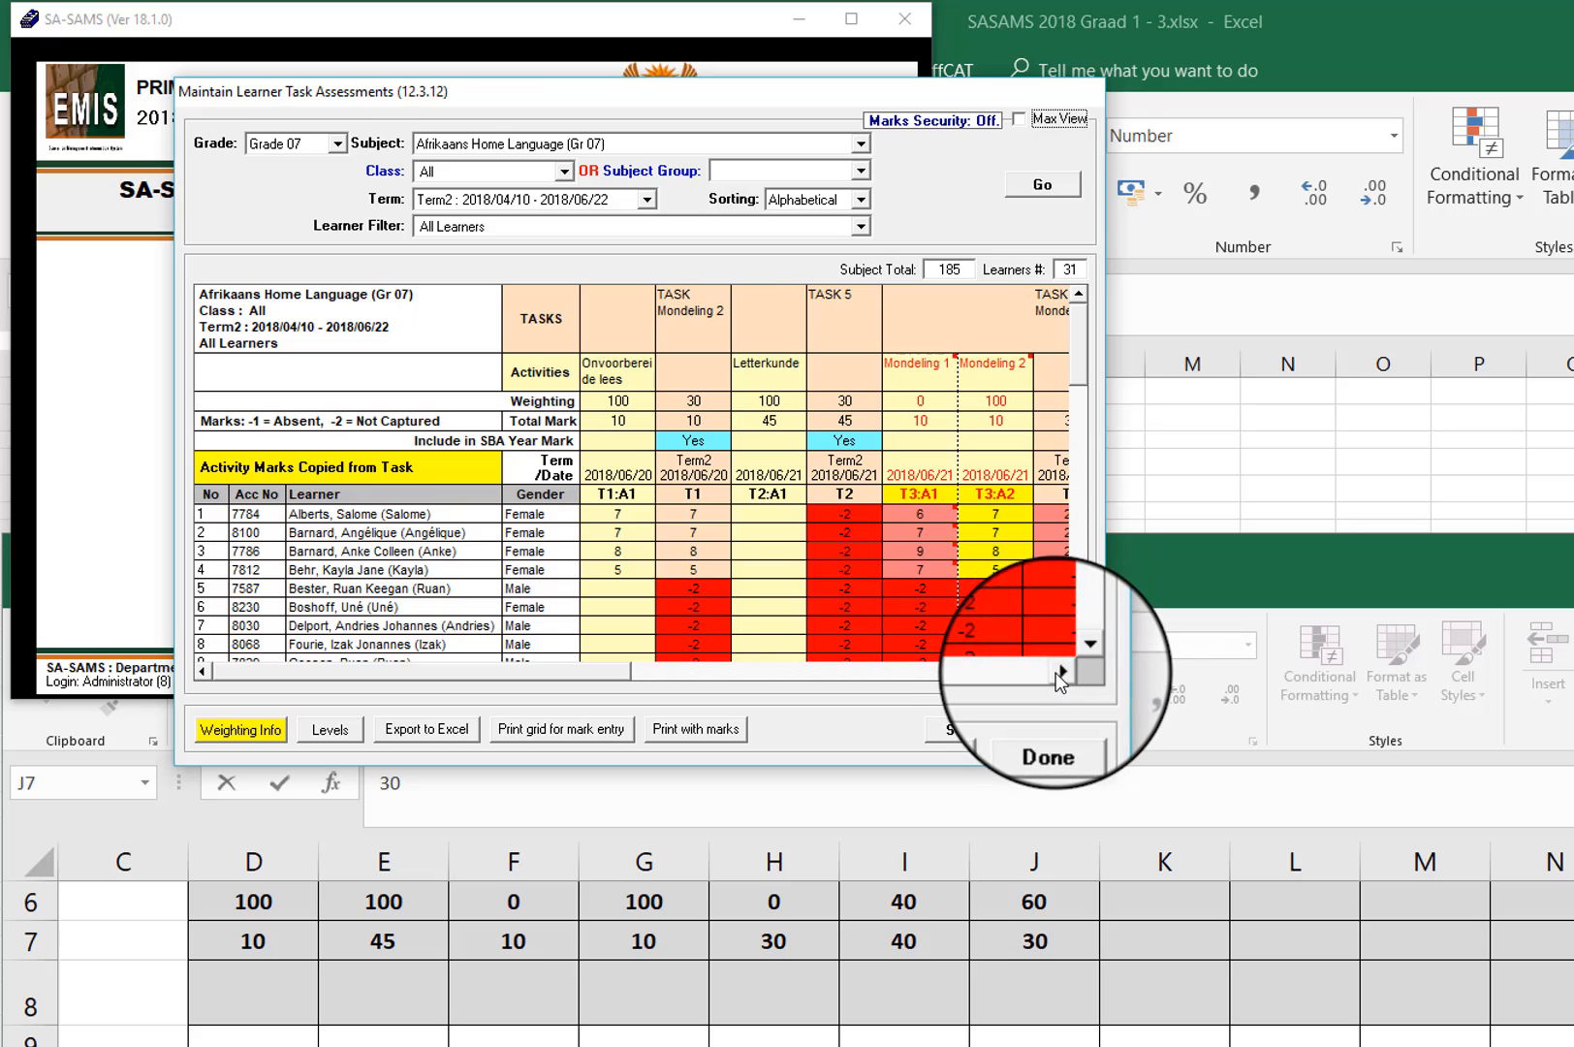
pyautogui.click(1058, 672)
pyautogui.click(1059, 672)
pyautogui.click(1059, 672)
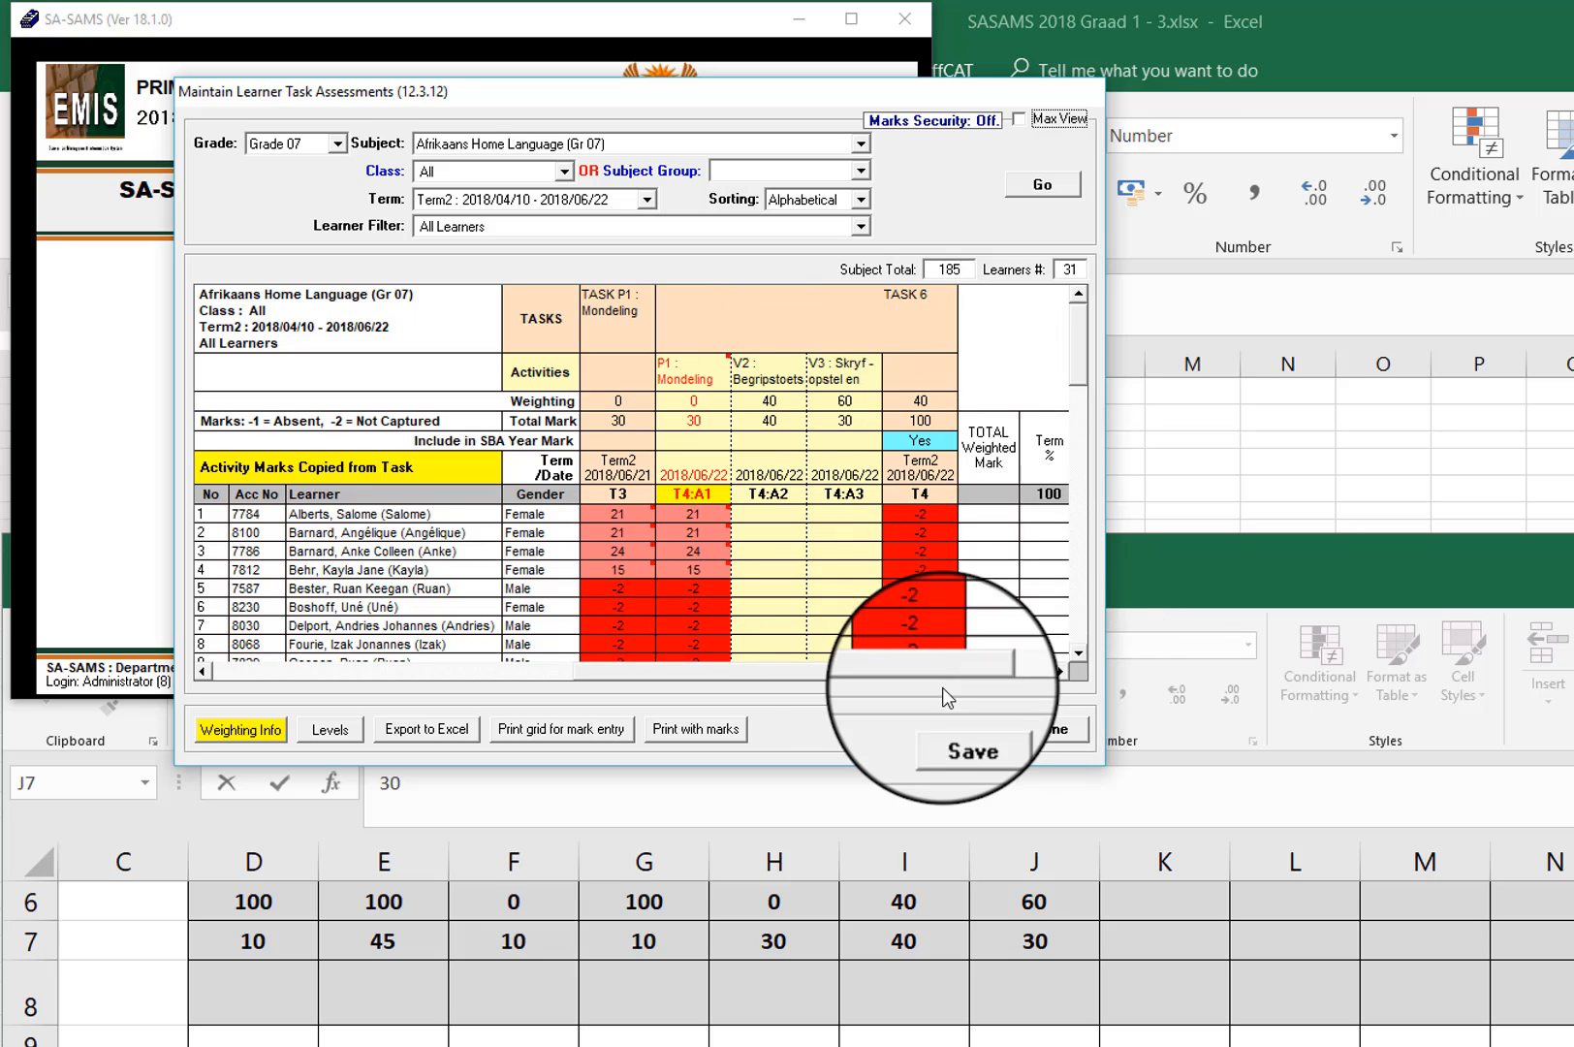
pyautogui.click(637, 667)
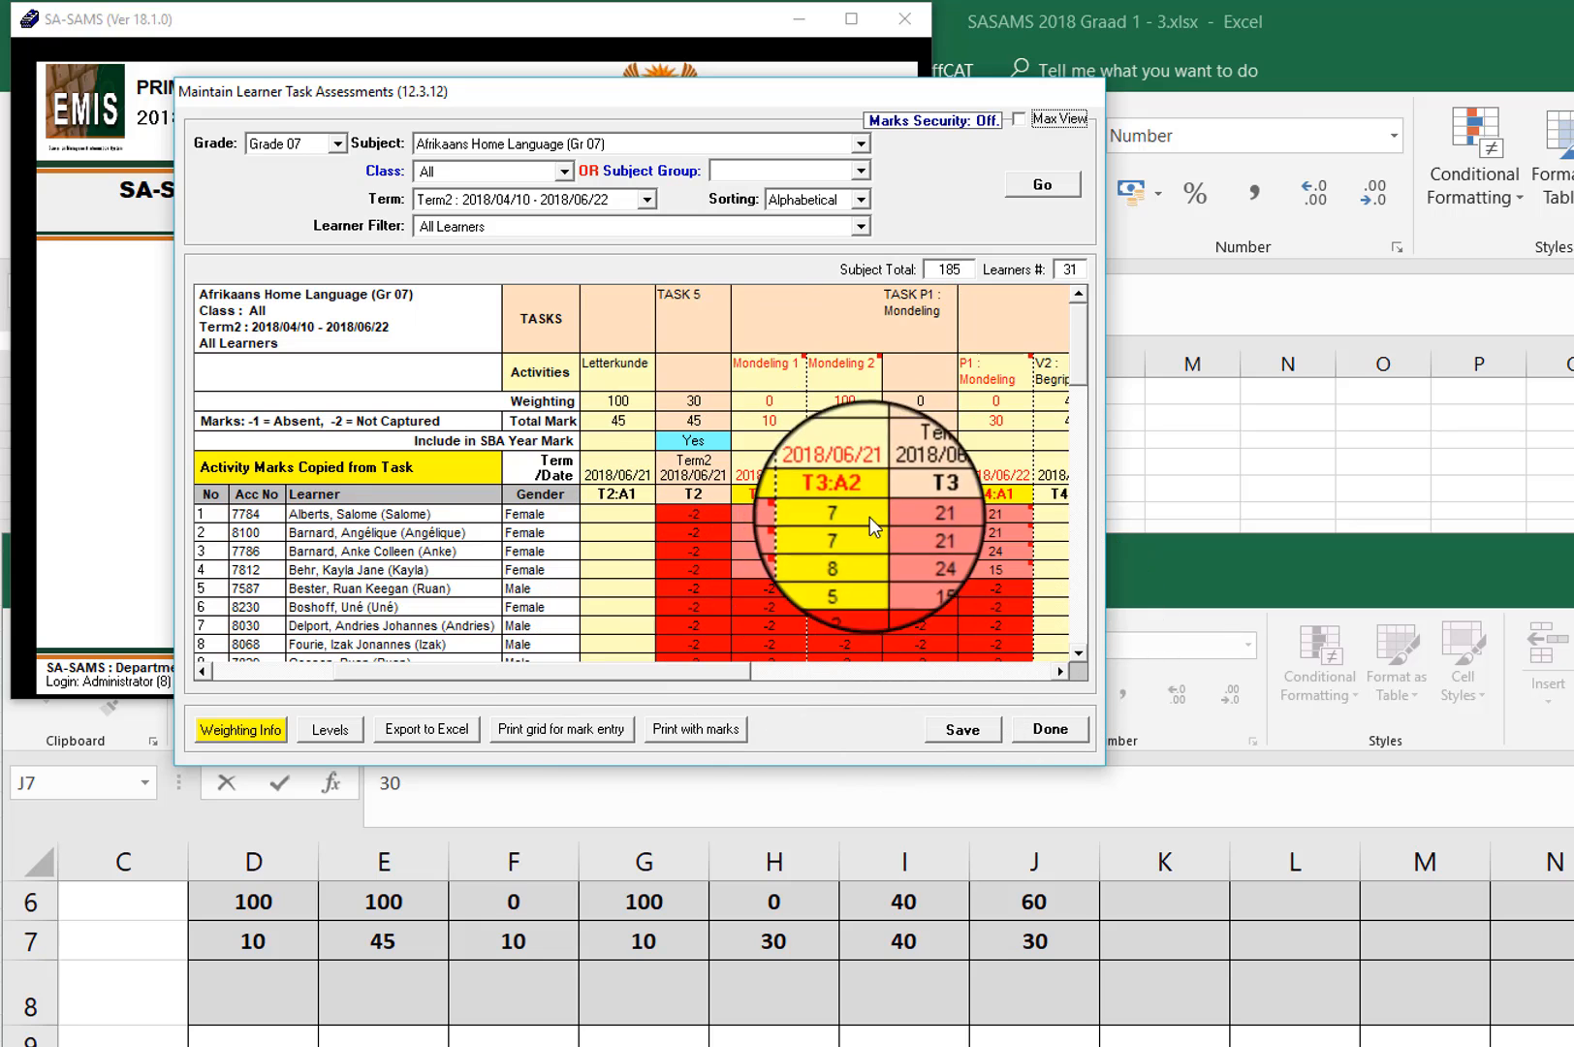
pyautogui.click(1060, 672)
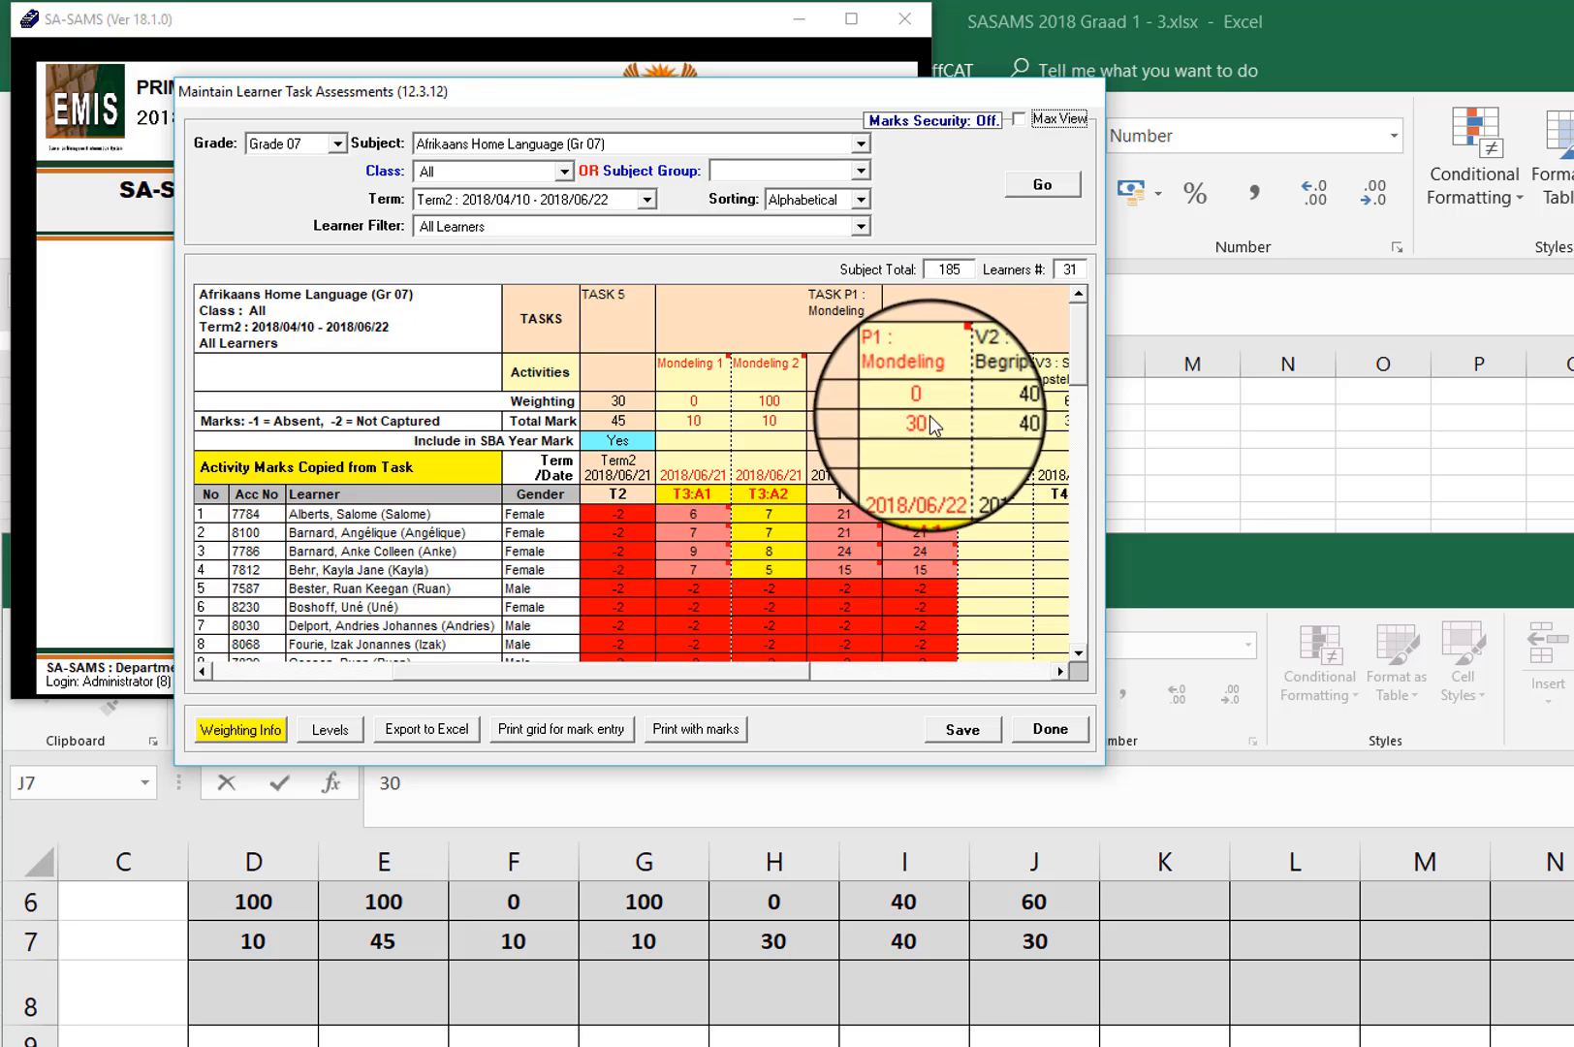
pyautogui.click(1060, 671)
pyautogui.click(1059, 671)
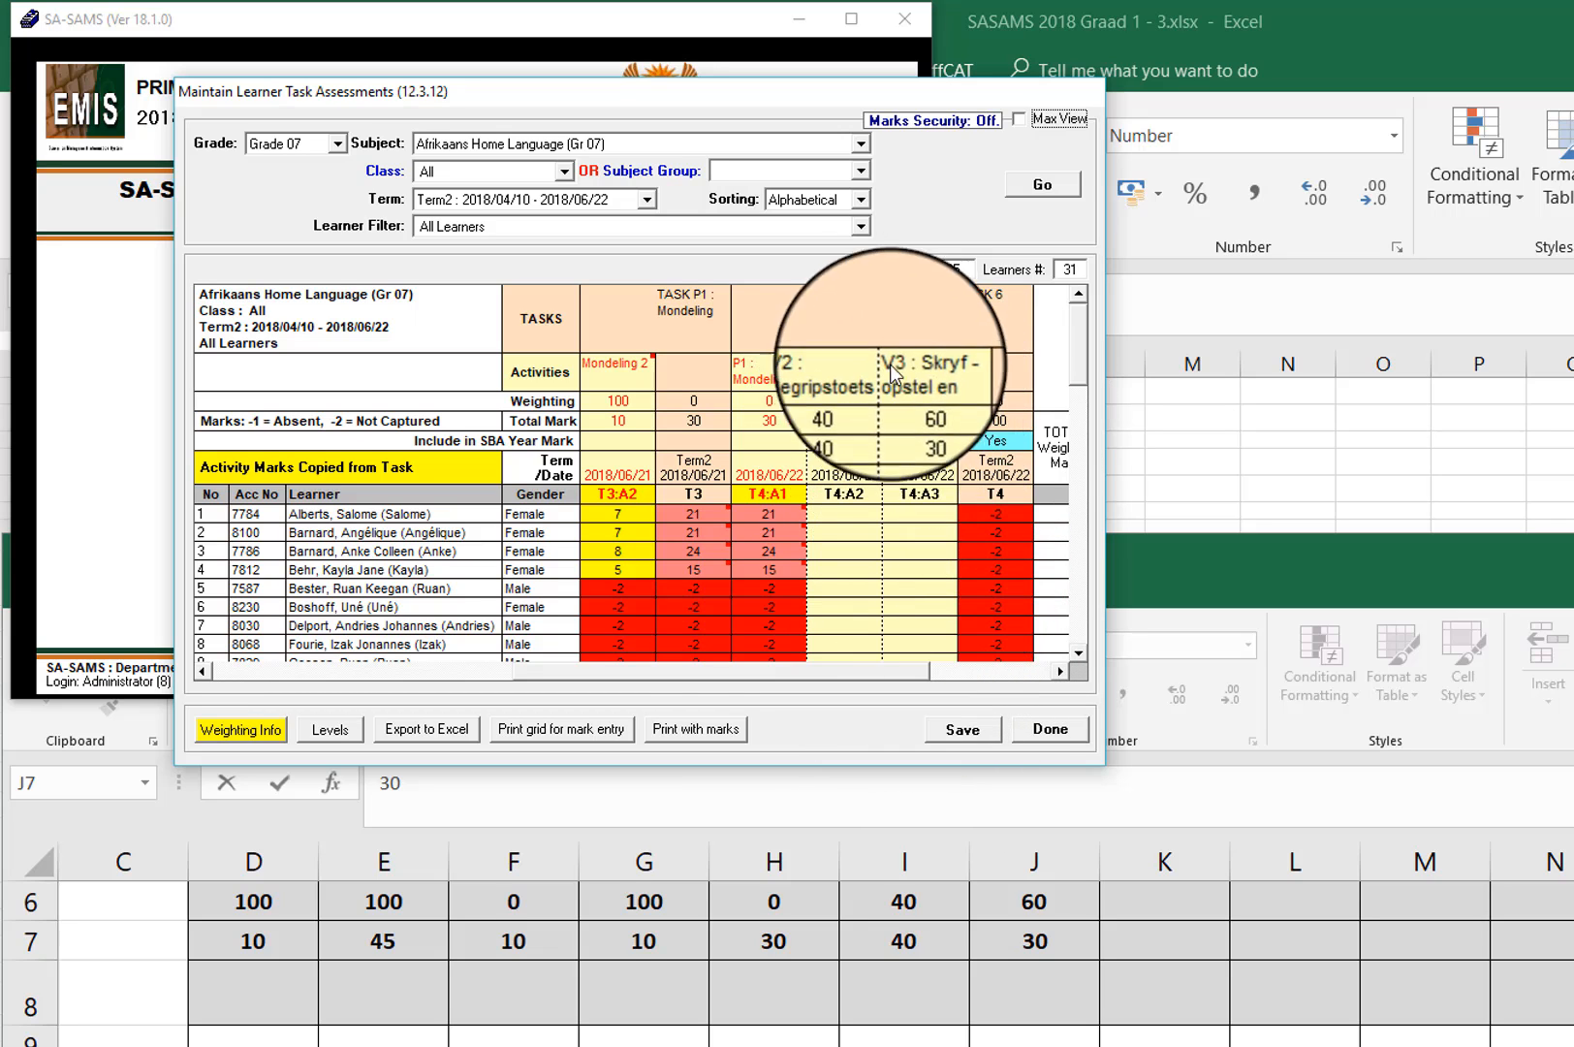
# Step: Review in SA-SAMS how the activities from Onvoorbereide lees through V3 Skryf-opstel feed into their tasks and the SBA year mark
pyautogui.moveTo(891, 665); pyautogui.dragTo(549, 668)
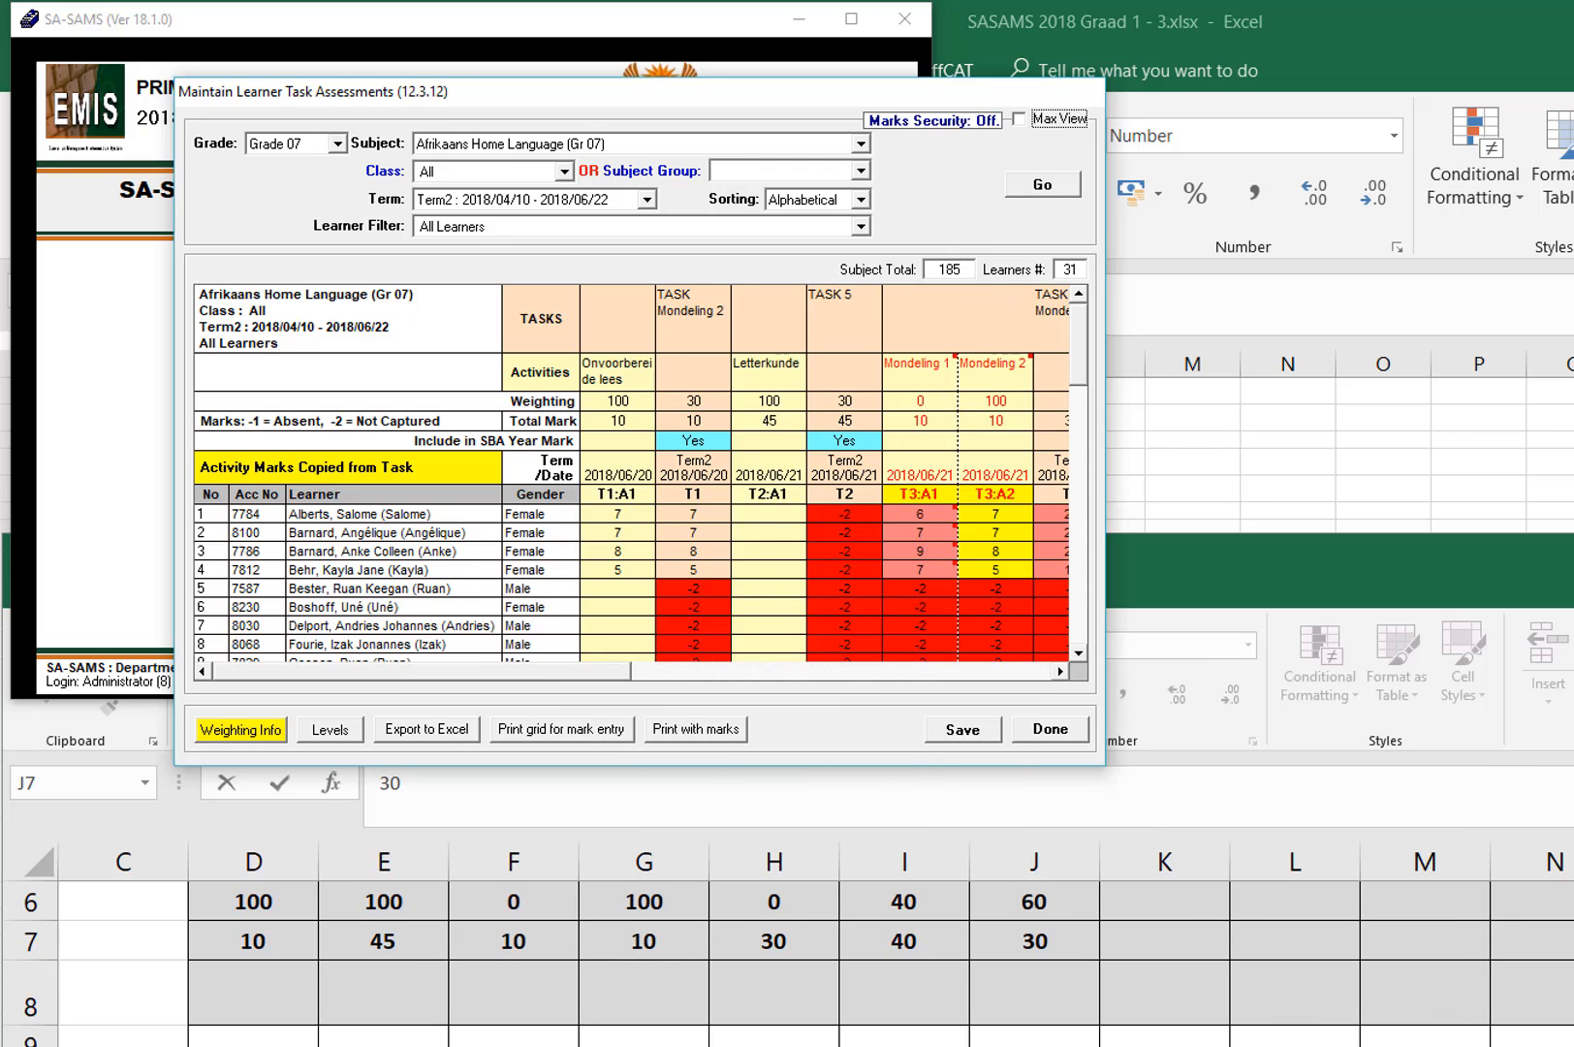
pyautogui.click(1062, 669)
pyautogui.click(1062, 669)
pyautogui.click(1061, 669)
pyautogui.click(1062, 668)
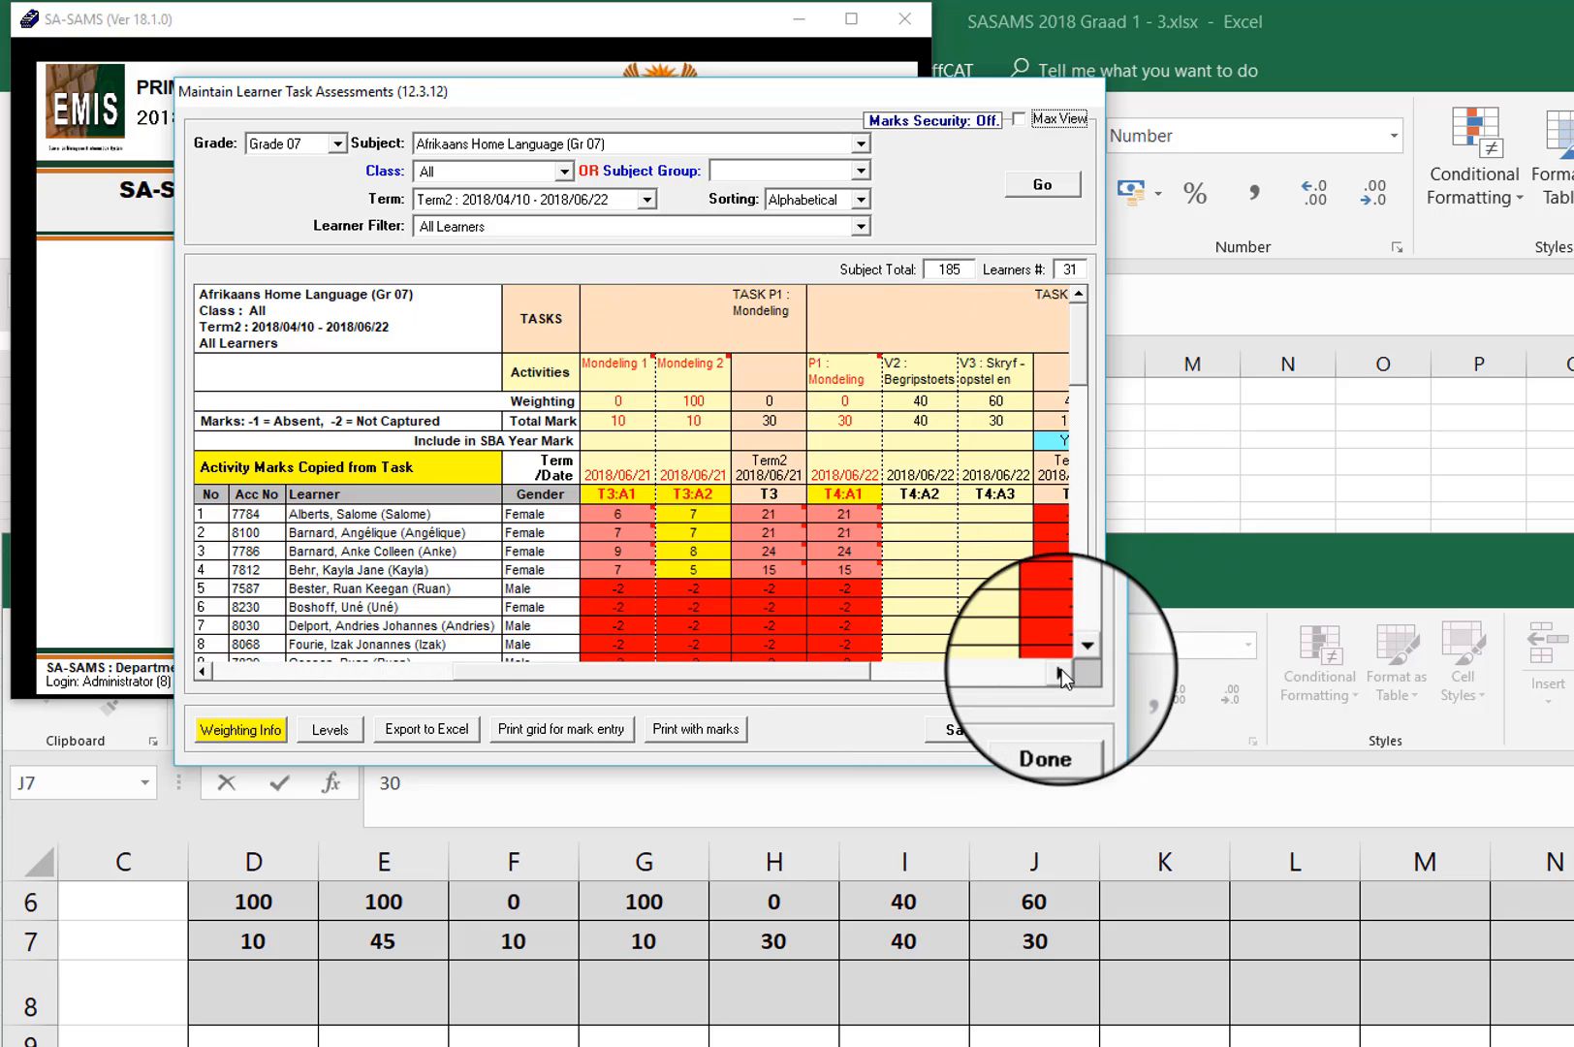
pyautogui.click(1061, 669)
pyautogui.click(511, 669)
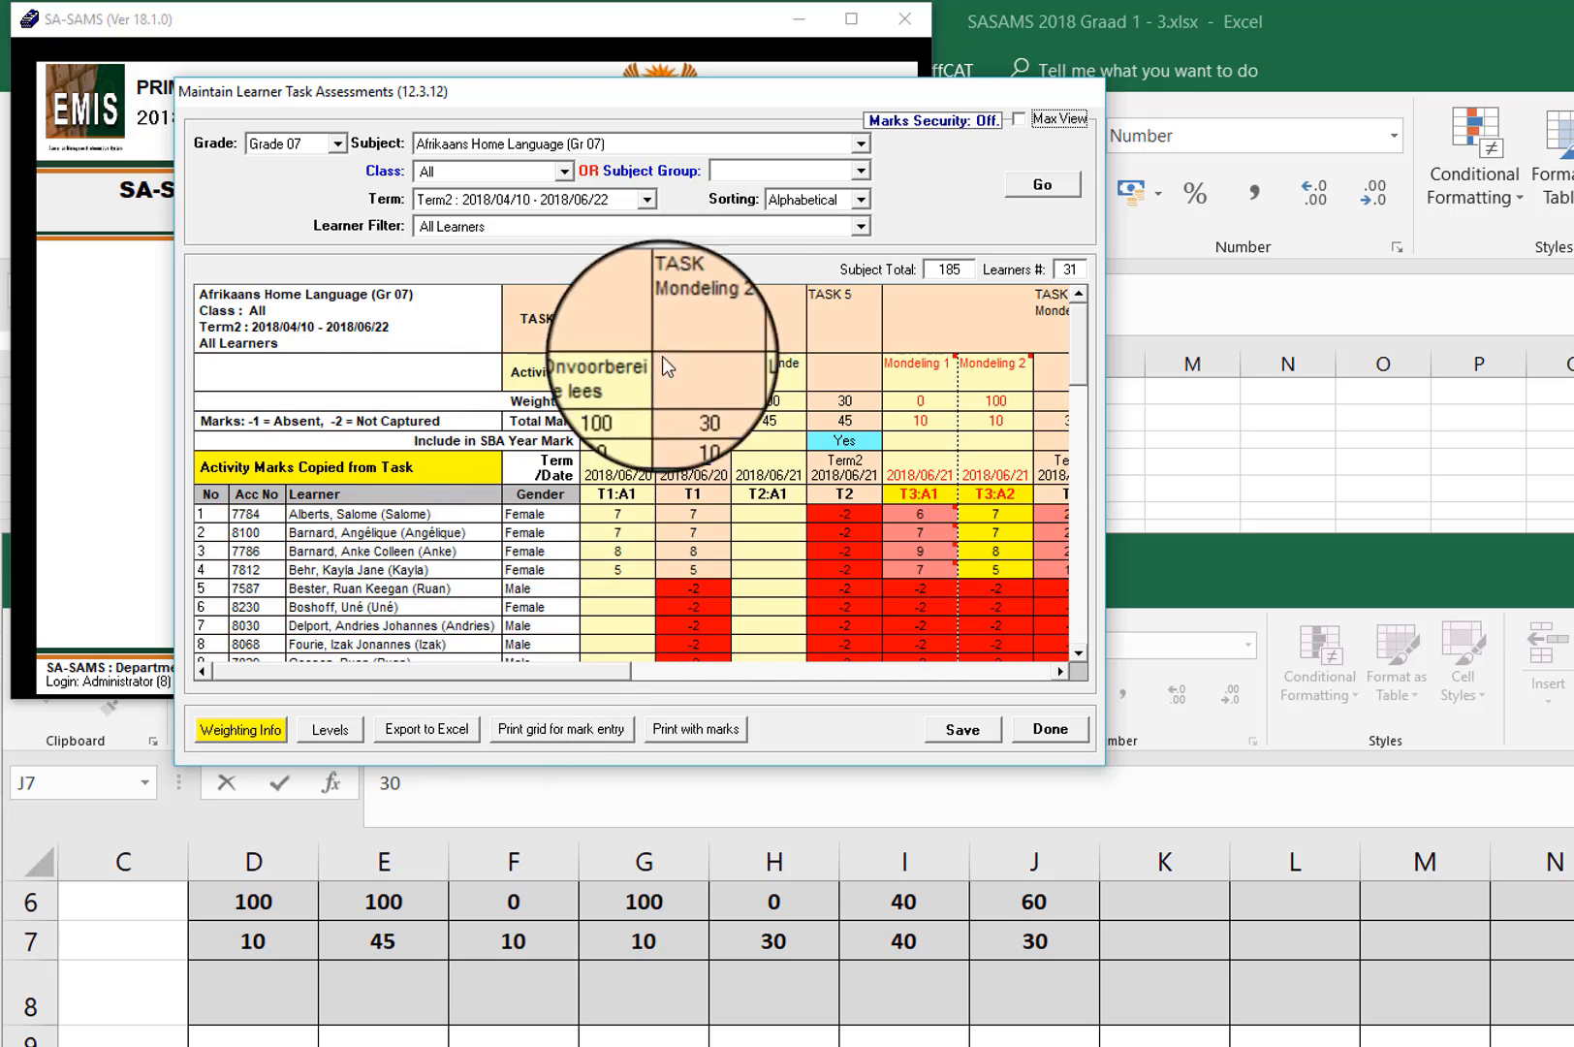
pyautogui.click(1062, 669)
pyautogui.click(1062, 669)
pyautogui.click(1062, 669)
pyautogui.click(1062, 669)
pyautogui.click(1062, 669)
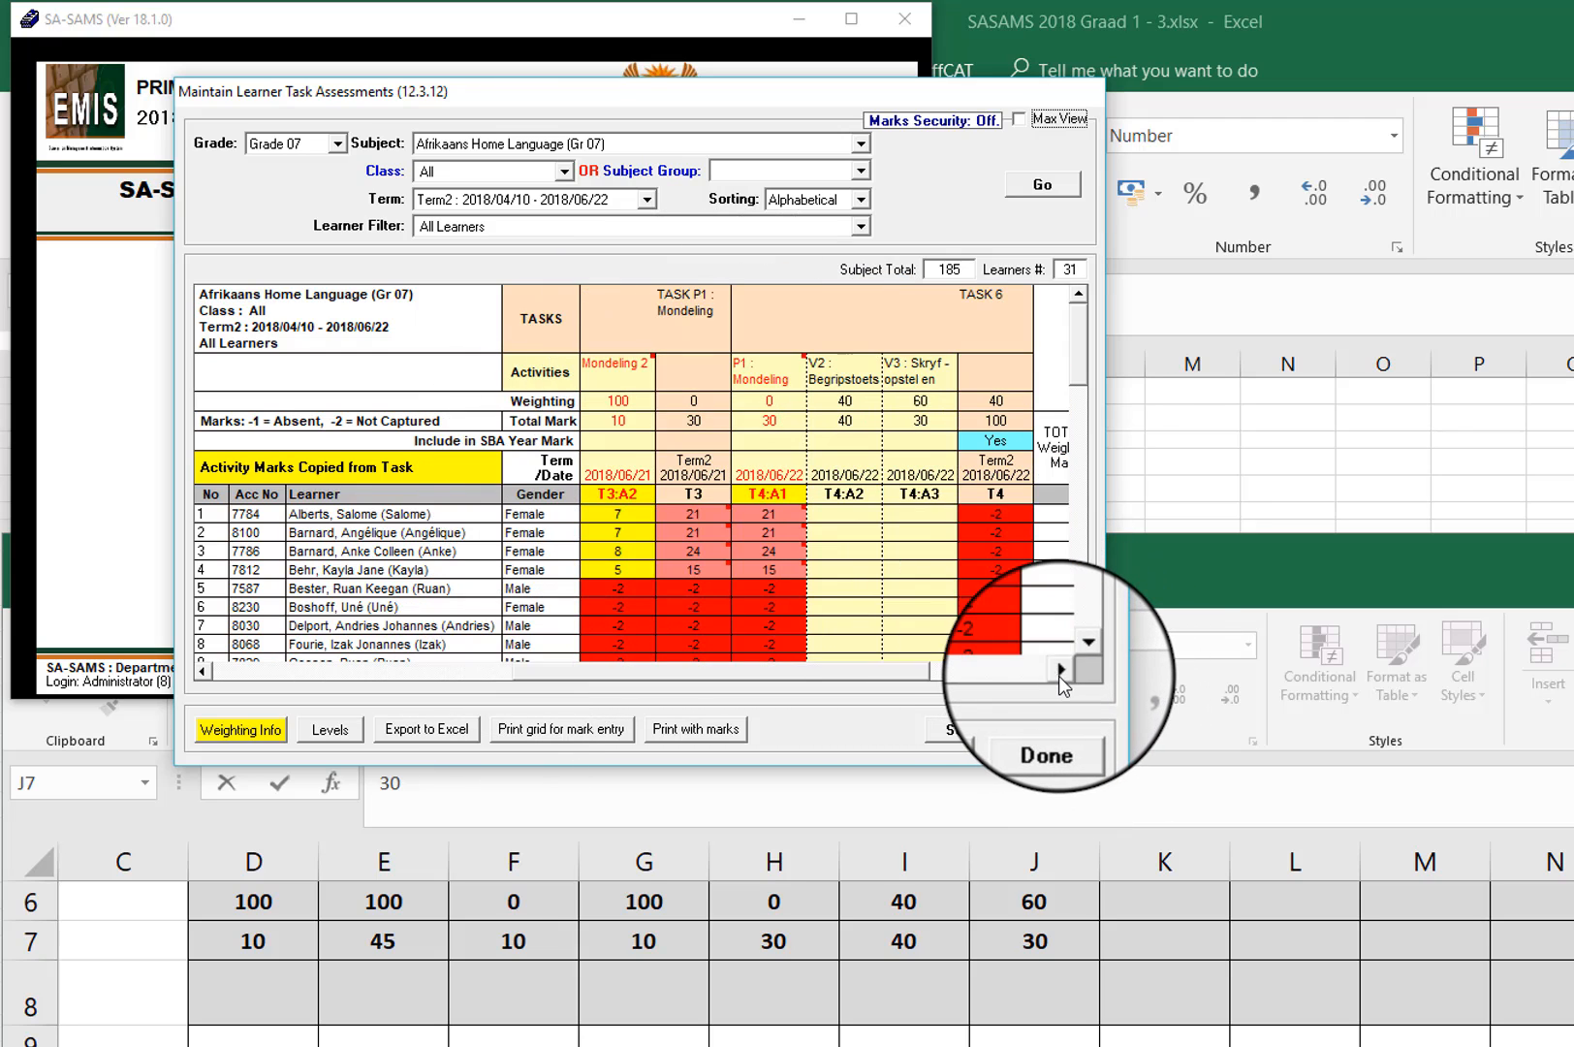
pyautogui.click(1063, 669)
pyautogui.moveTo(854, 669); pyautogui.dragTo(342, 687)
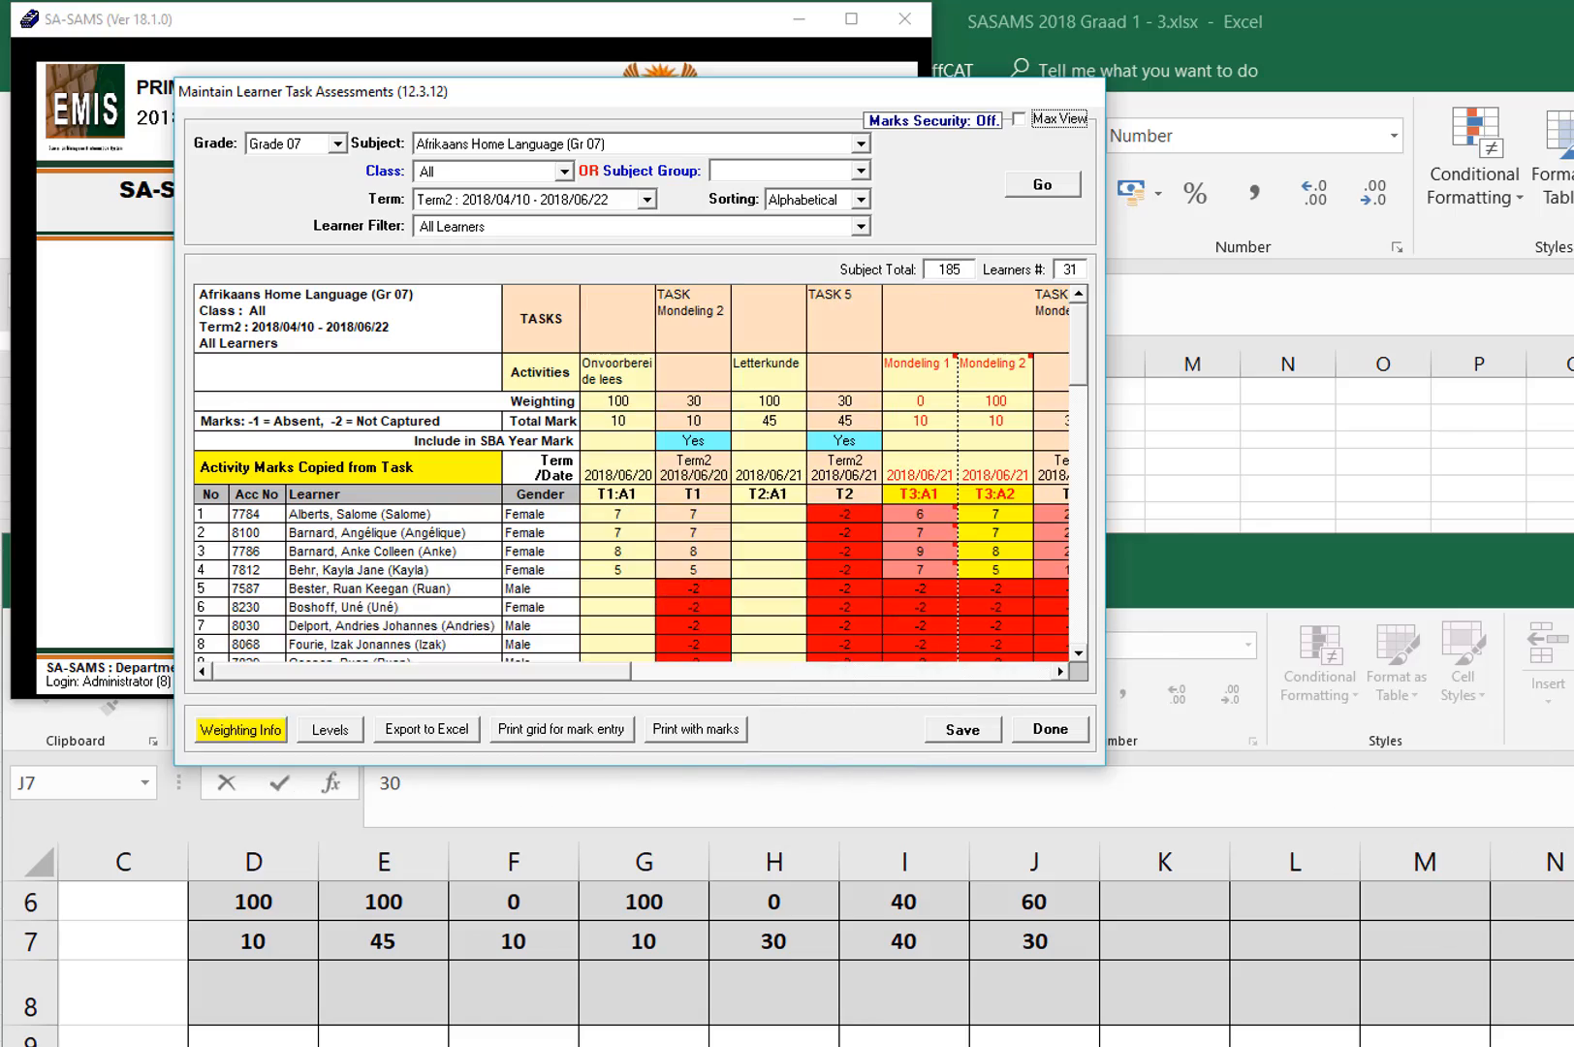
# Step: In Excel, start the Report Mark formula in Q9 as =(D9/D$7*30)+()+(), with row 7 locked in the first term
pyautogui.click(1523, 818)
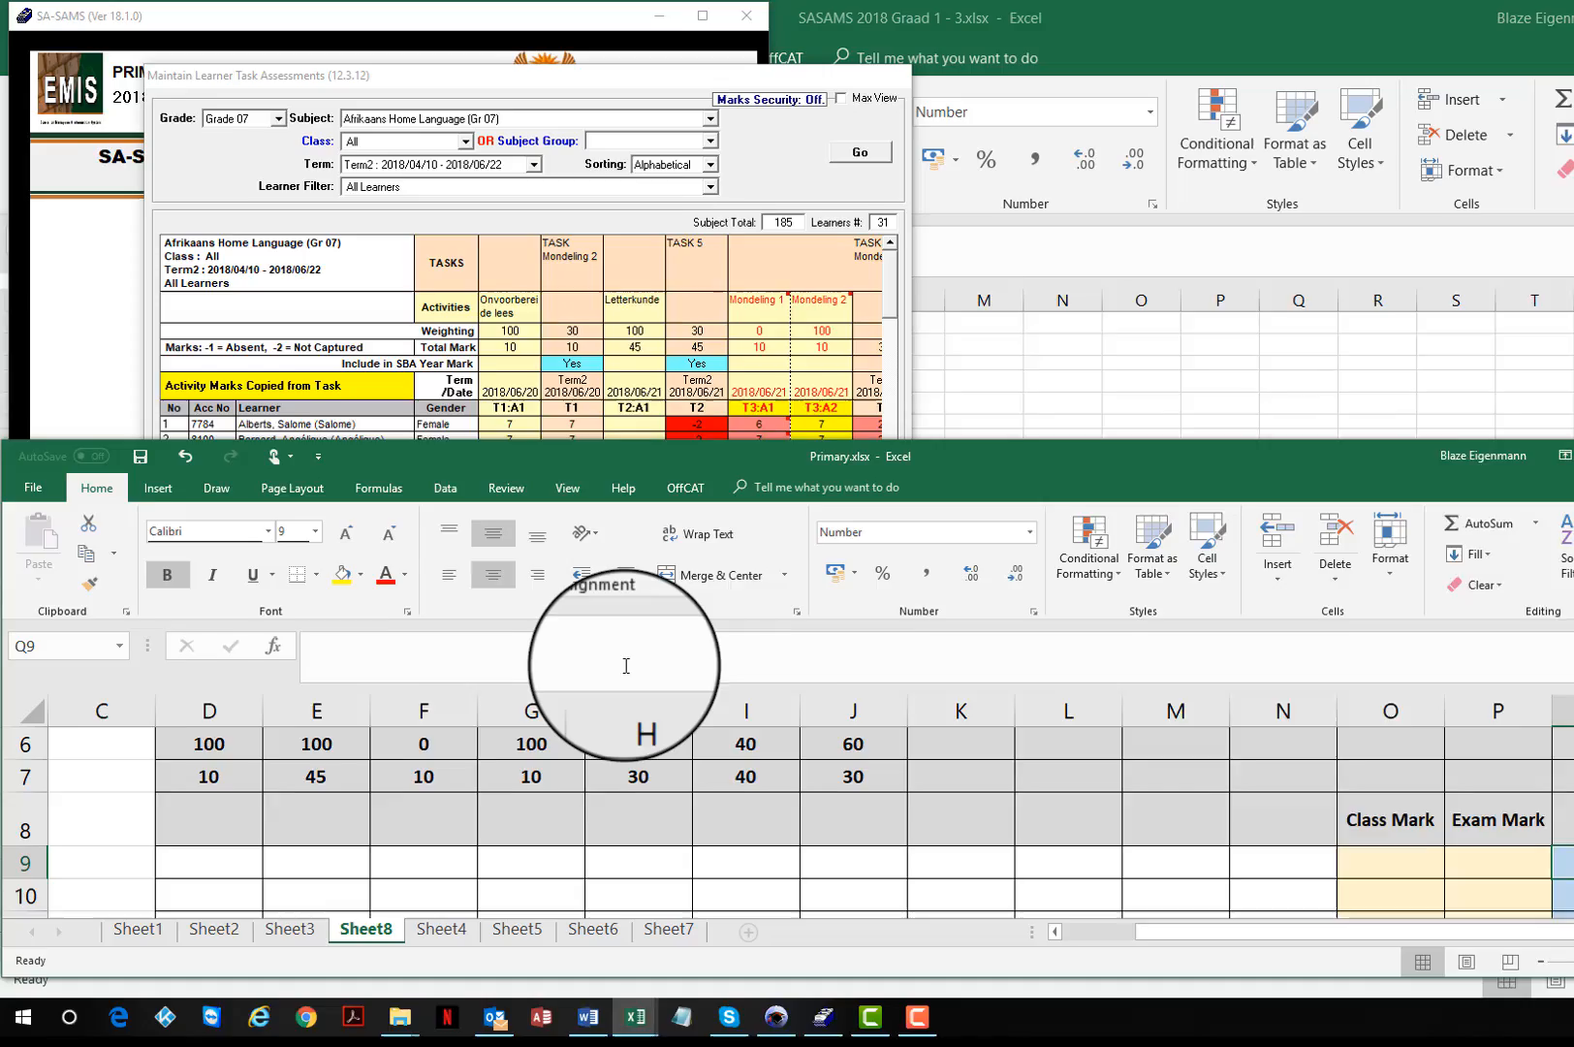
pyautogui.click(593, 629)
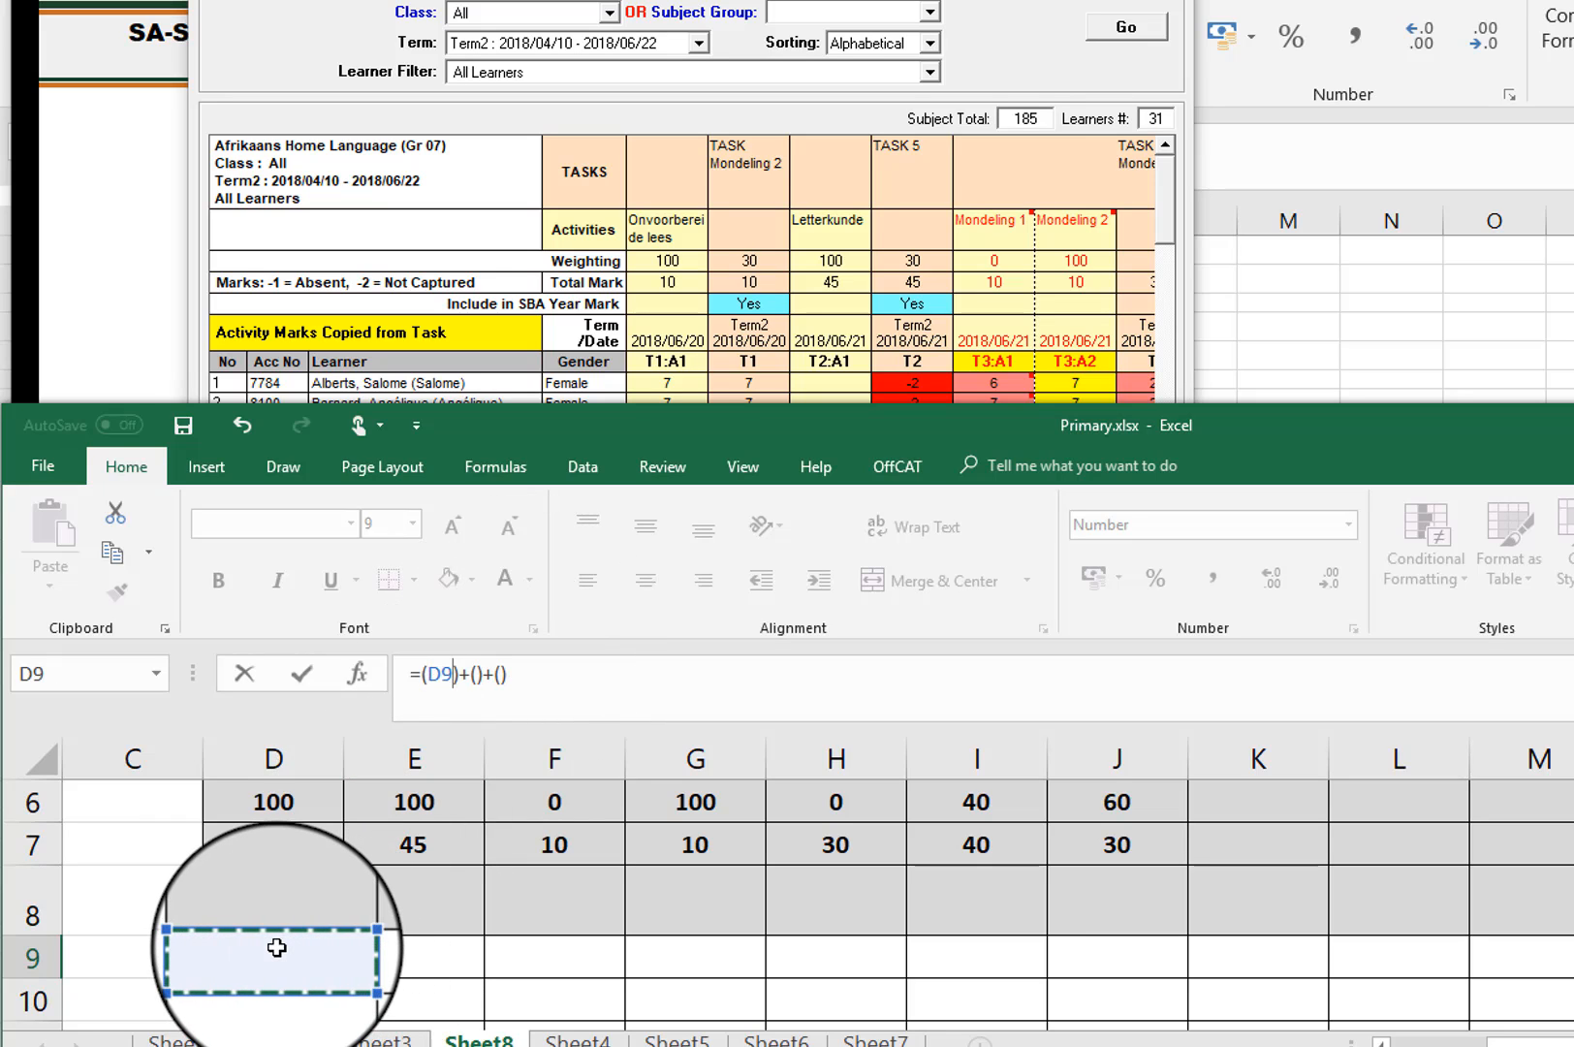
pyautogui.write('/D7')
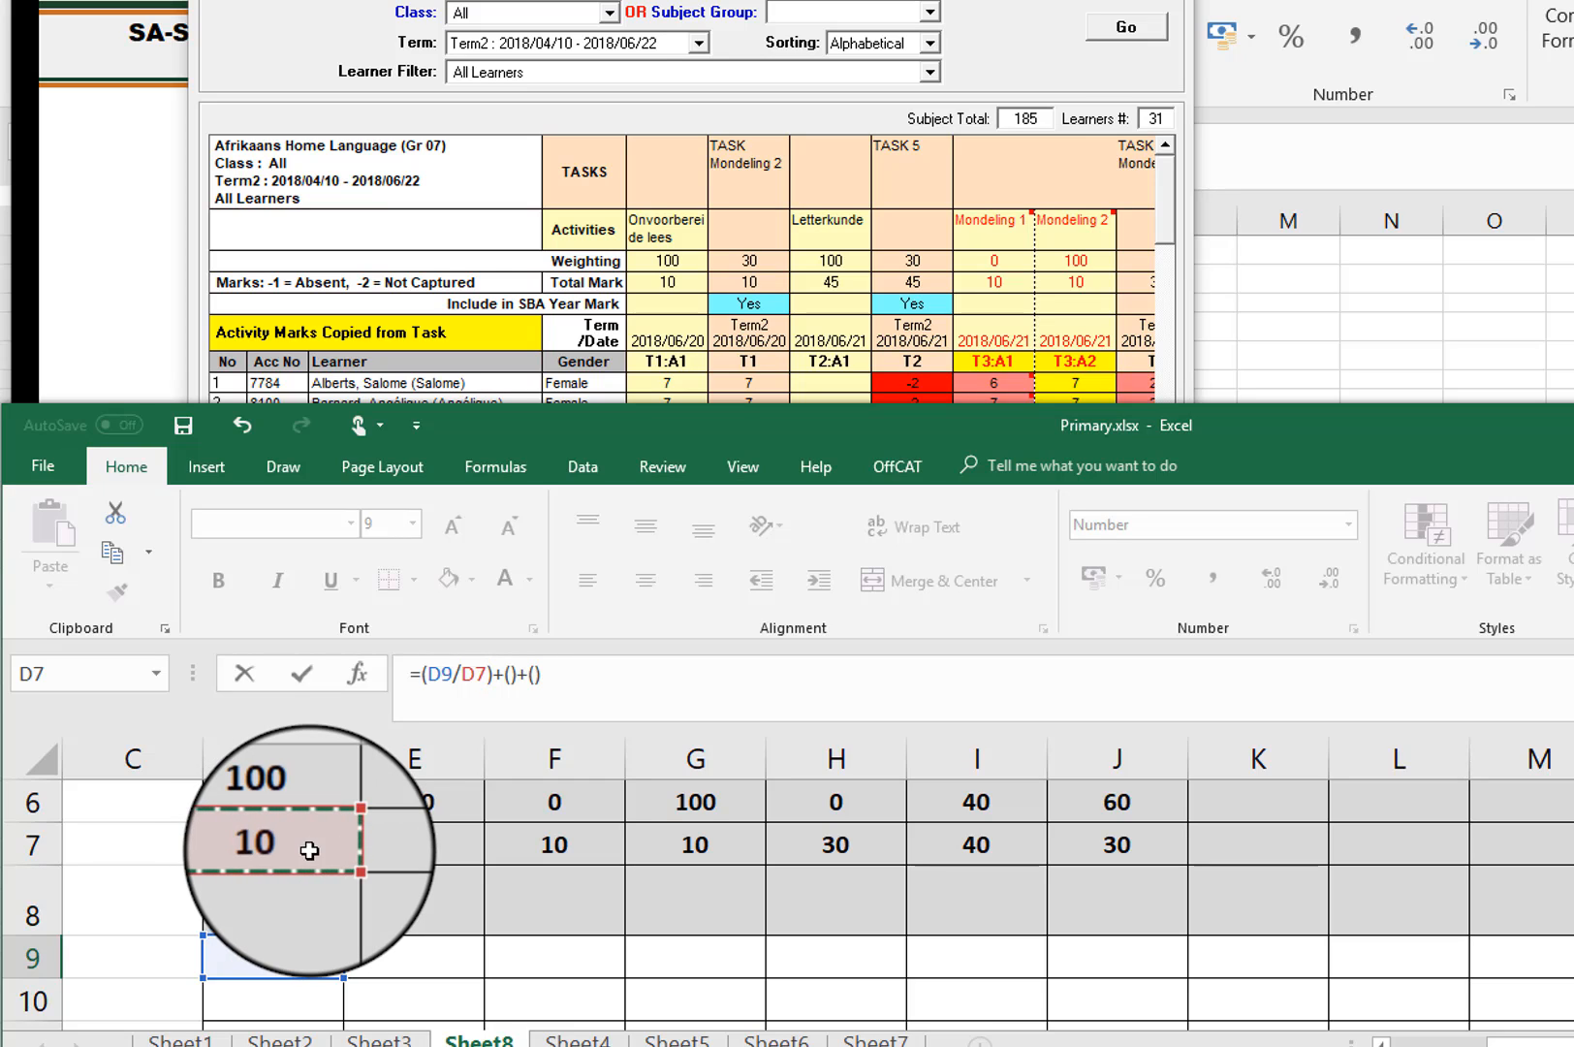
pyautogui.write('*')
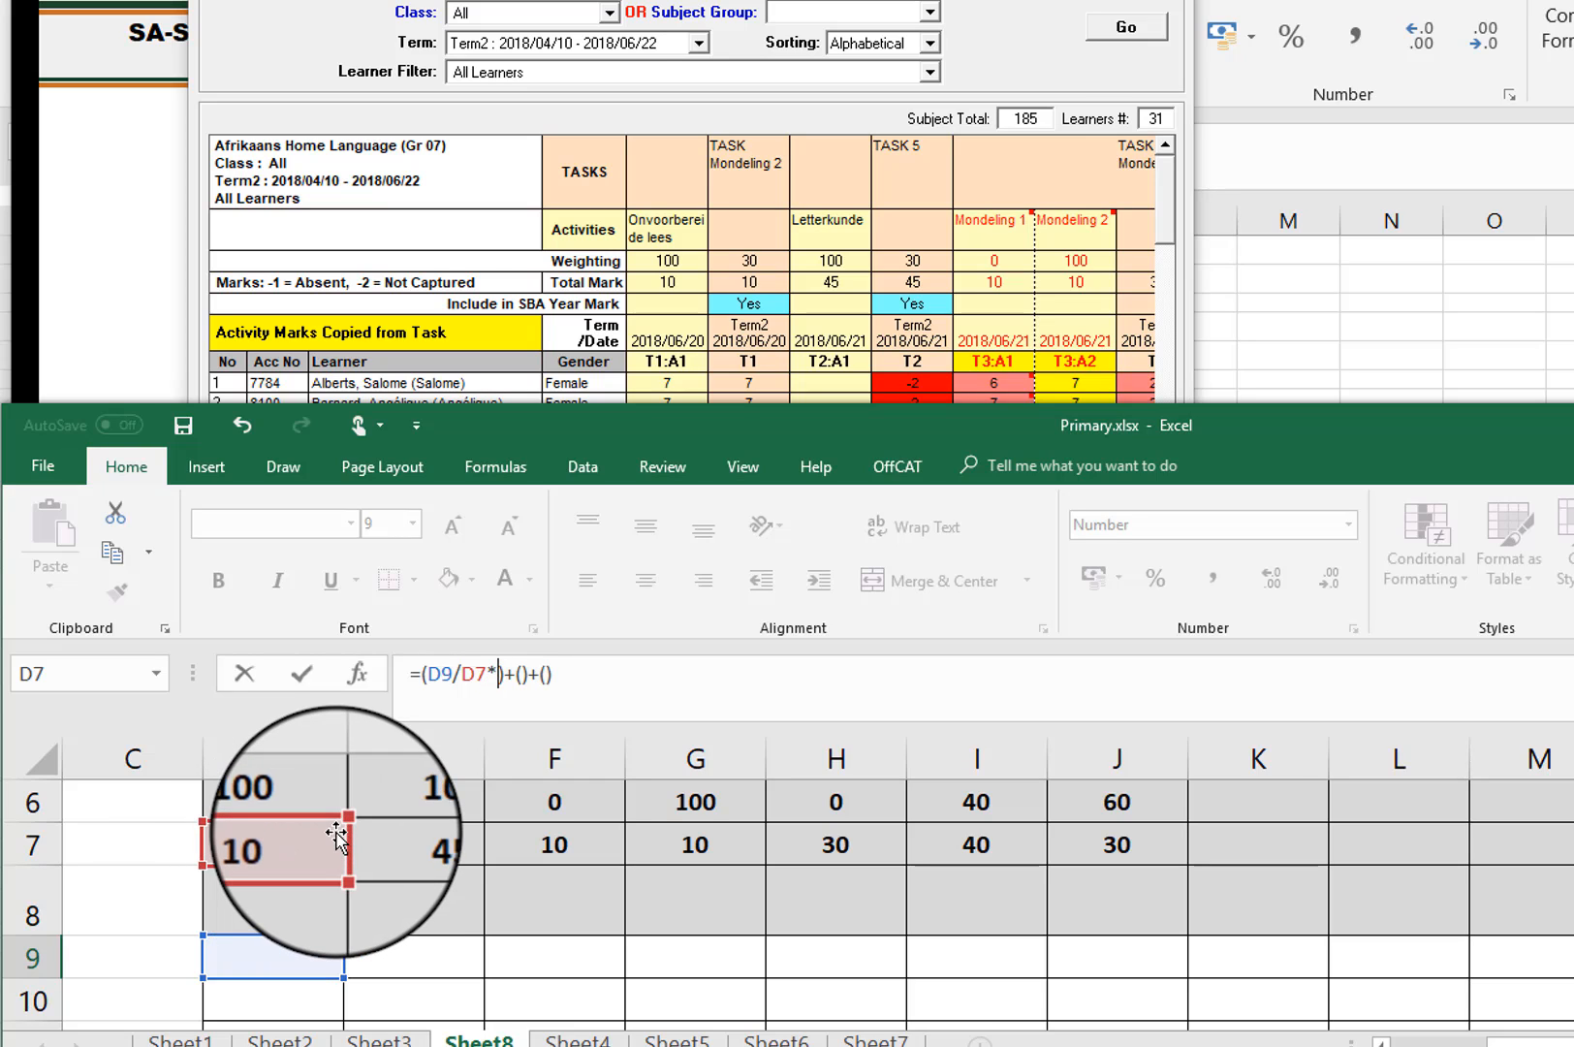
pyautogui.click(474, 672)
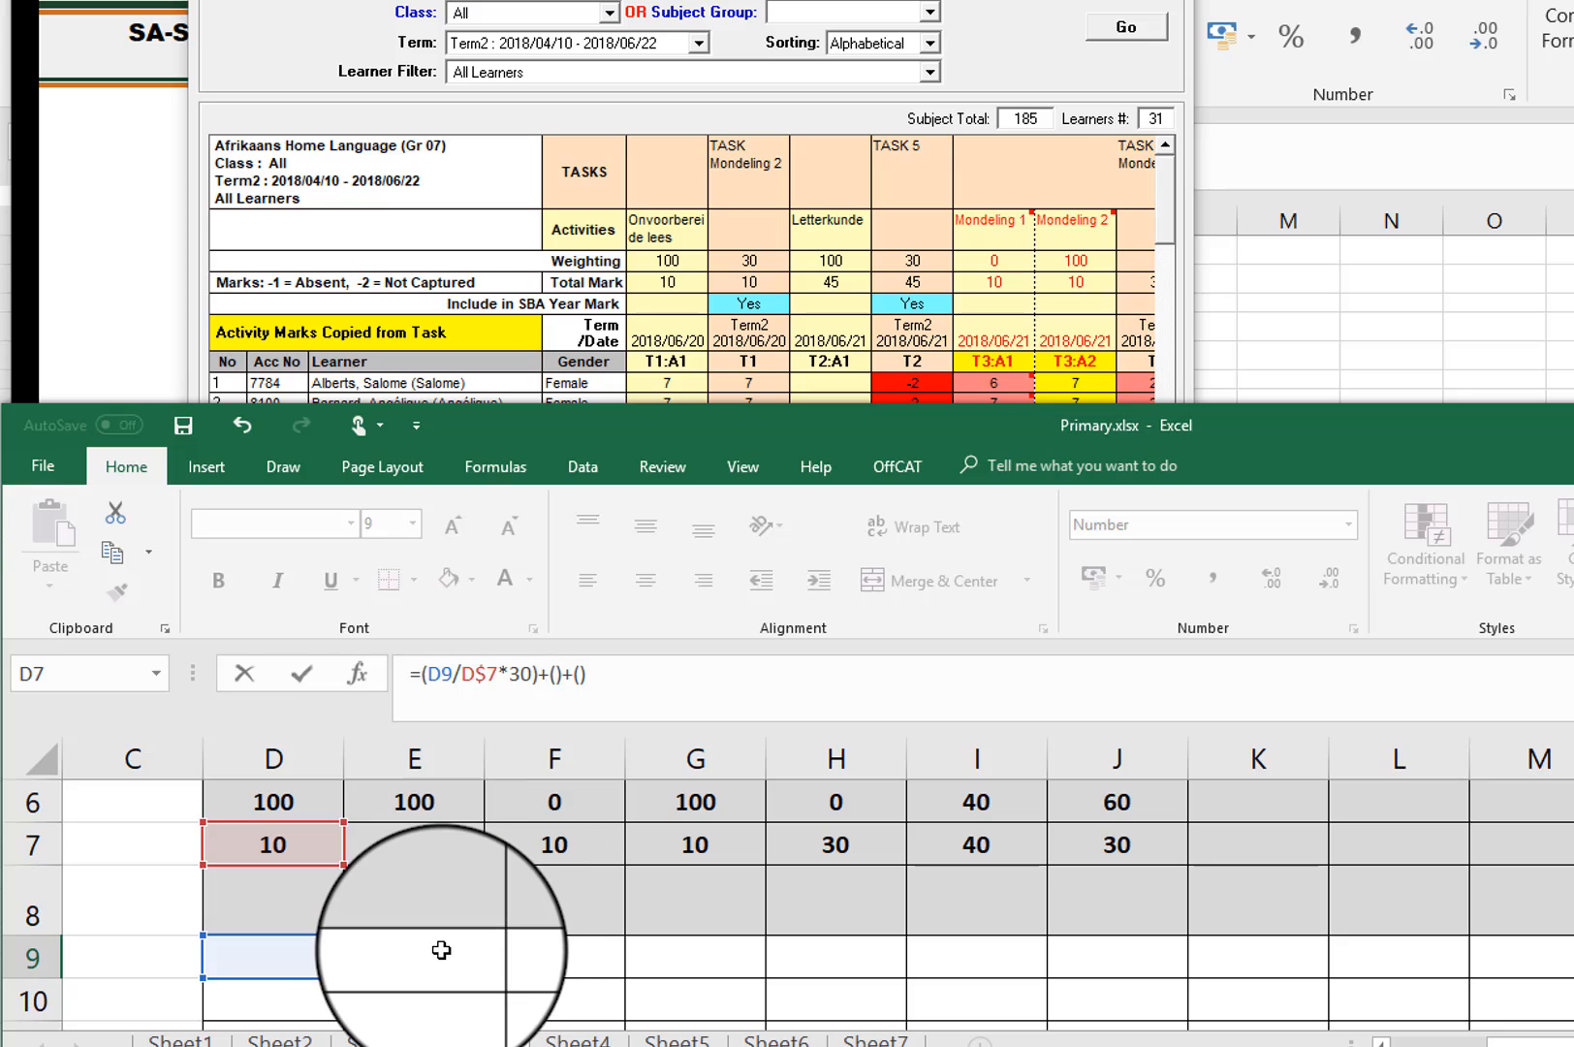
# Step: Fill the second bracket of the Q9 formula with E9/E$7*30, locking row 7
pyautogui.write('/')
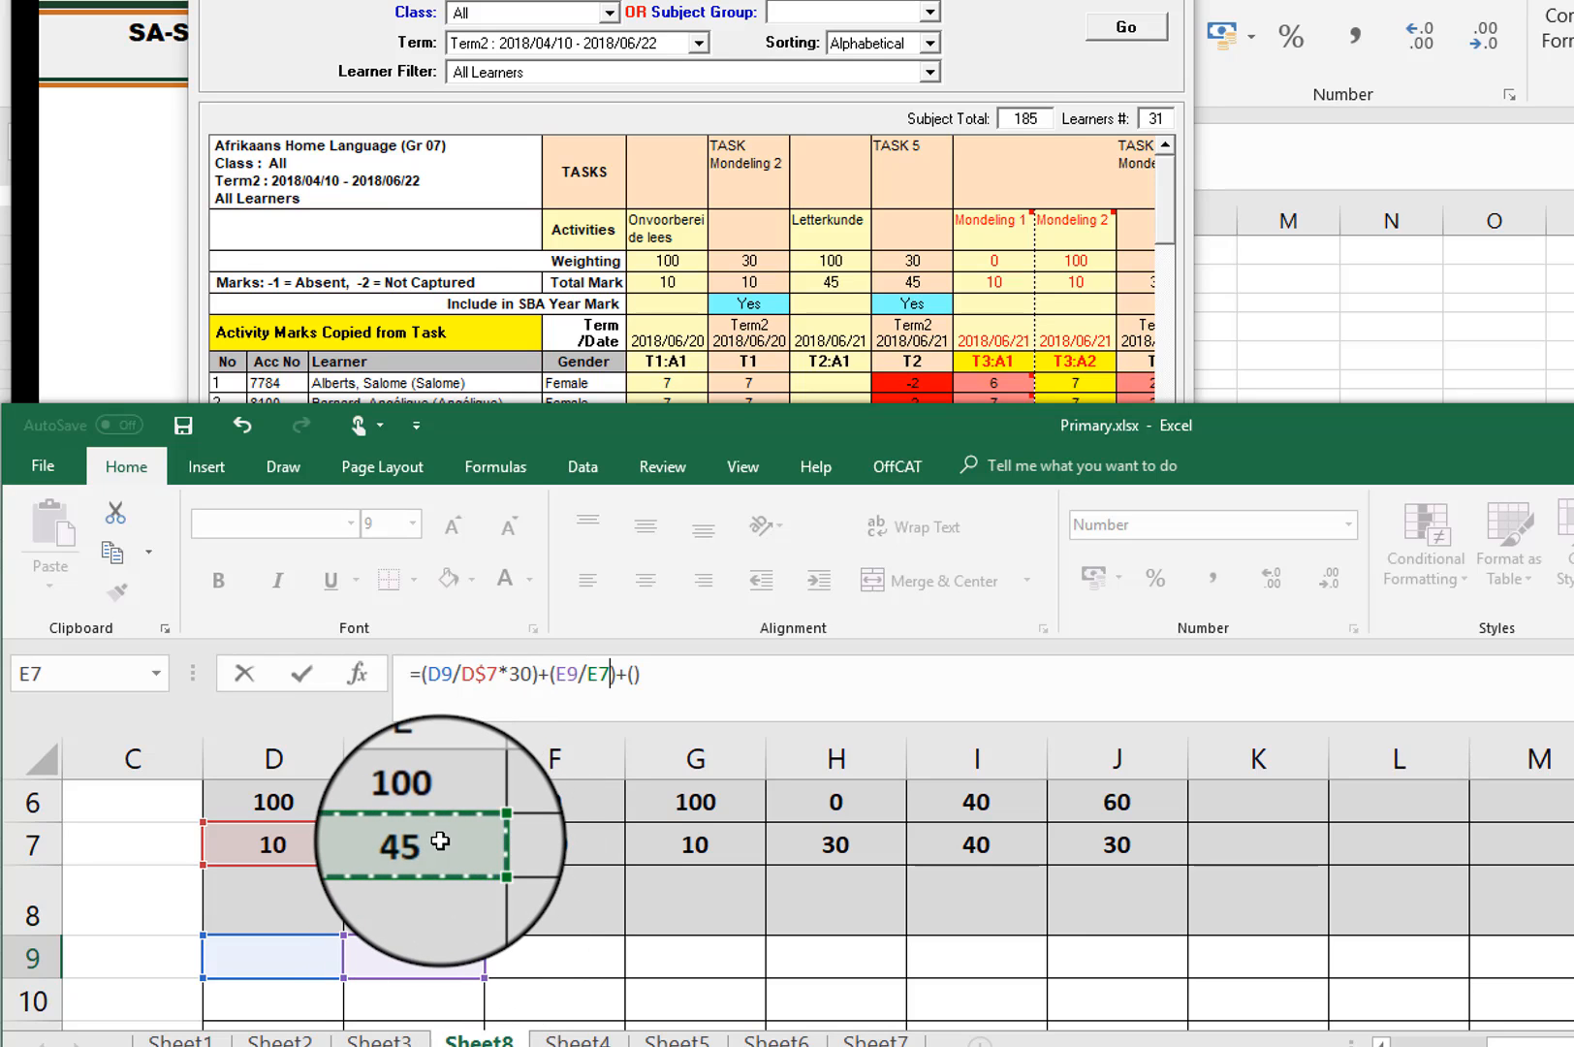
pyautogui.write('*')
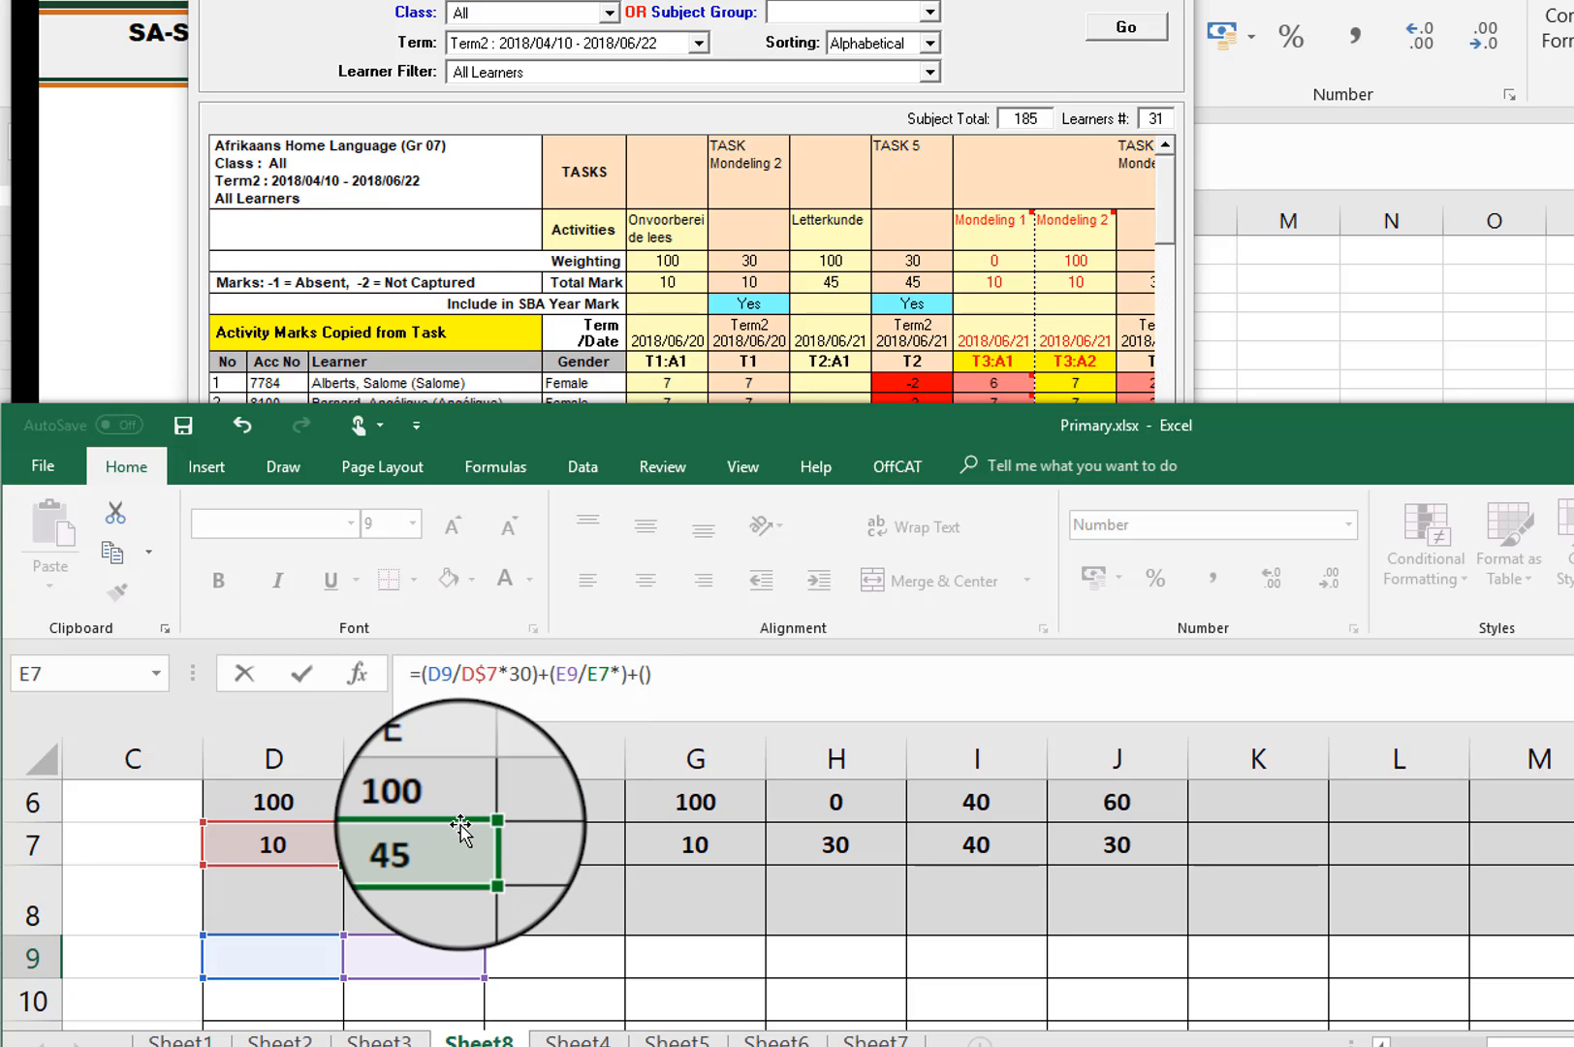
pyautogui.write('30')
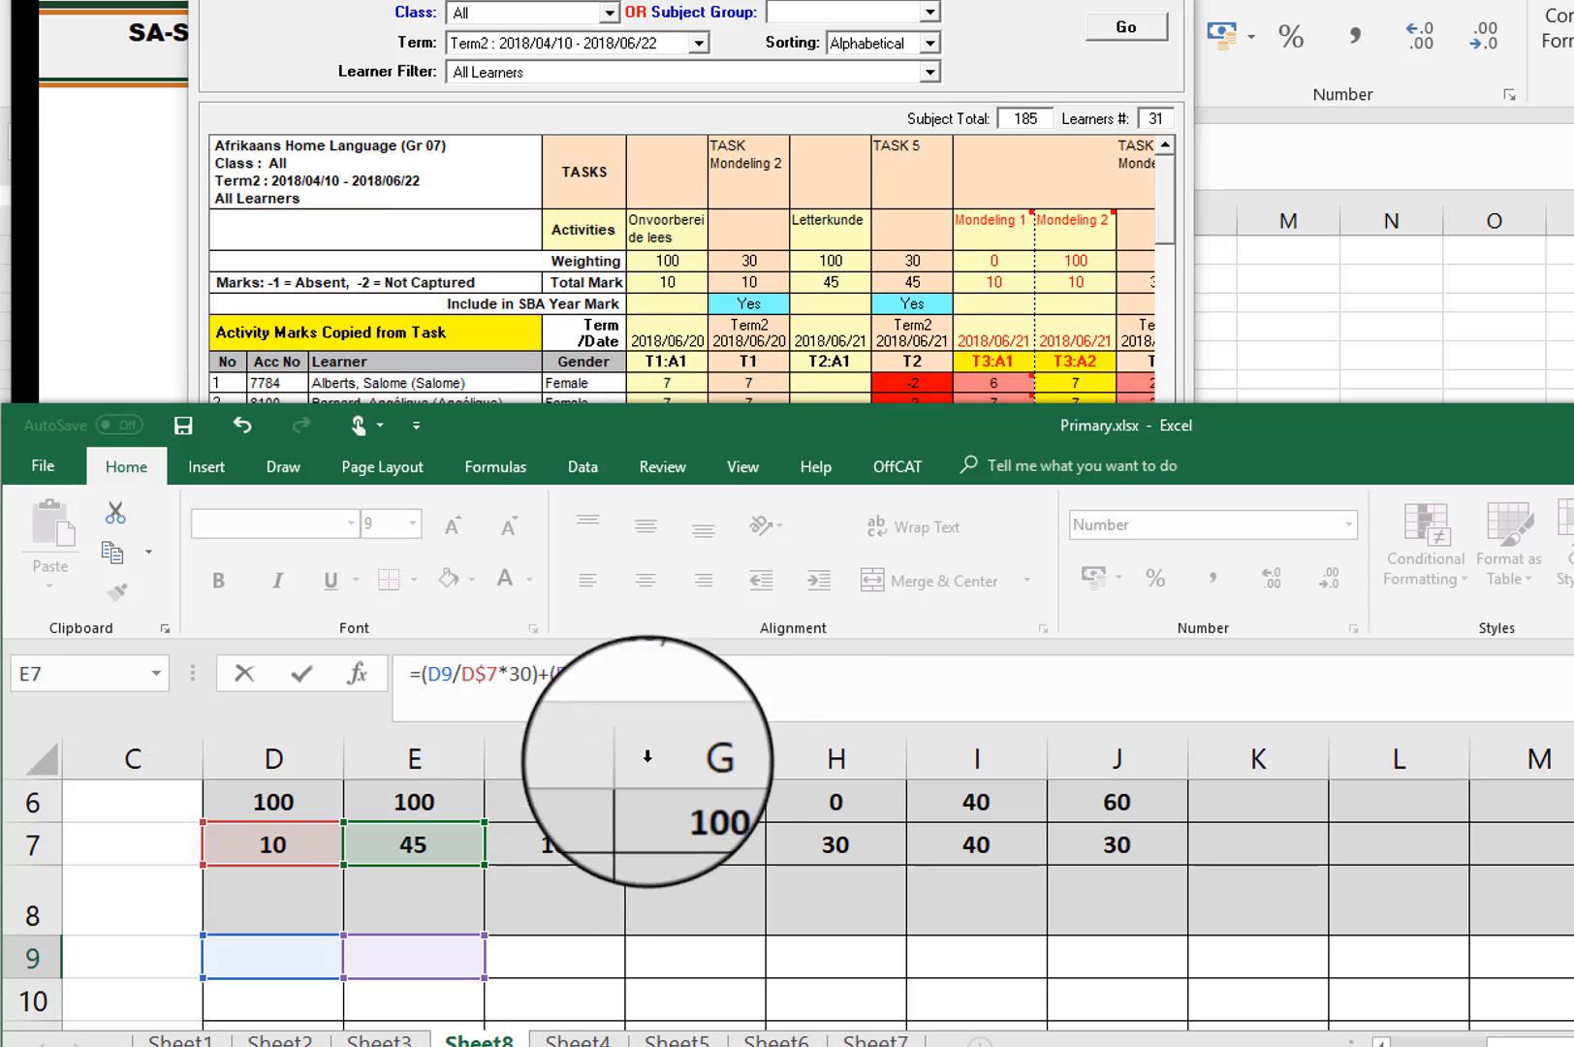
pyautogui.write('$7*30)+(')
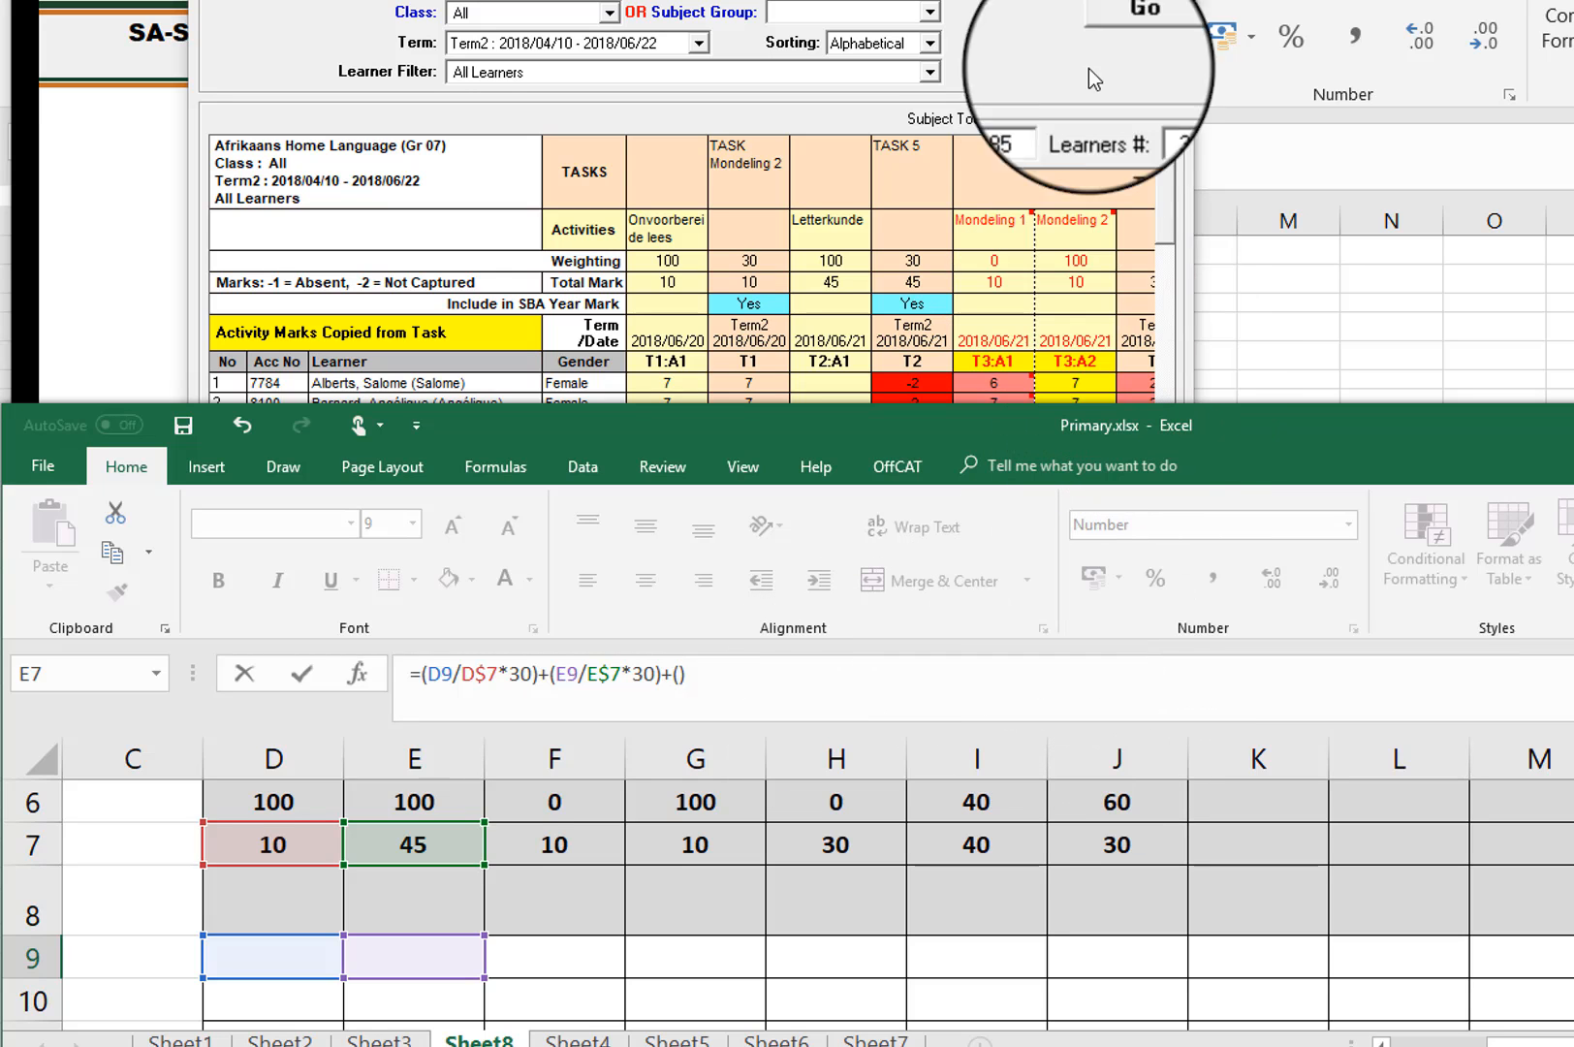
# Step: Check Task 6's activities in SA-SAMS and split the third bracket of the Excel formula into two nested brackets joined by +
pyautogui.click(901, 3)
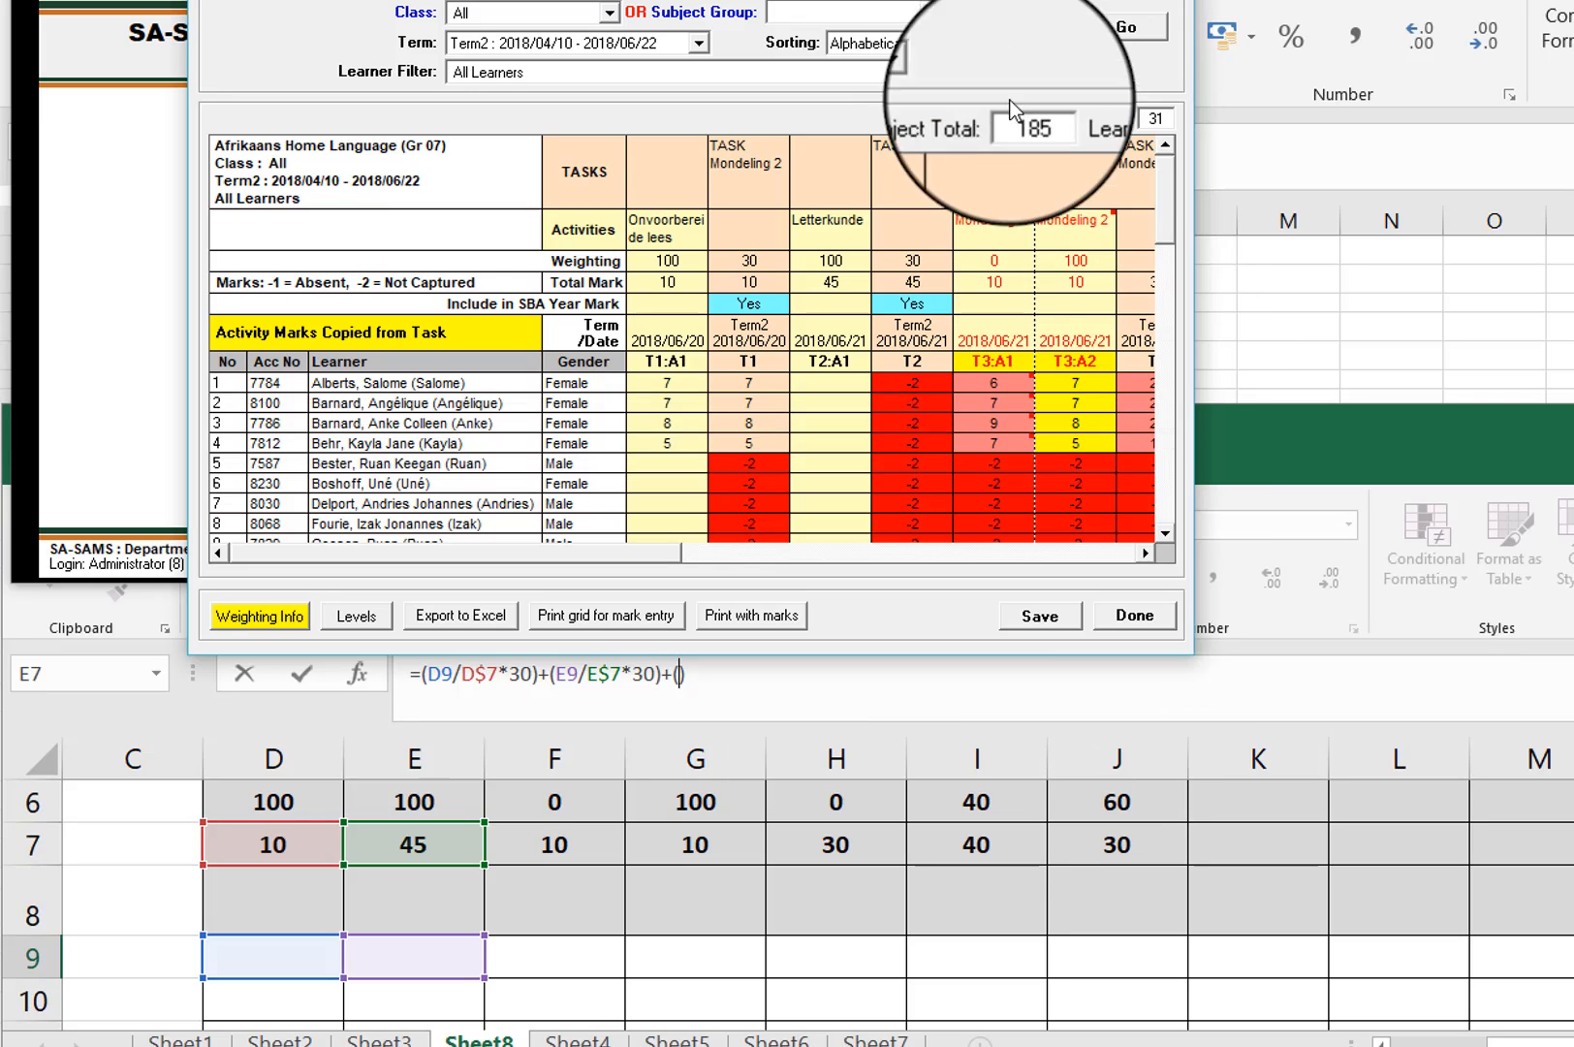
pyautogui.click(1144, 553)
pyautogui.click(1144, 553)
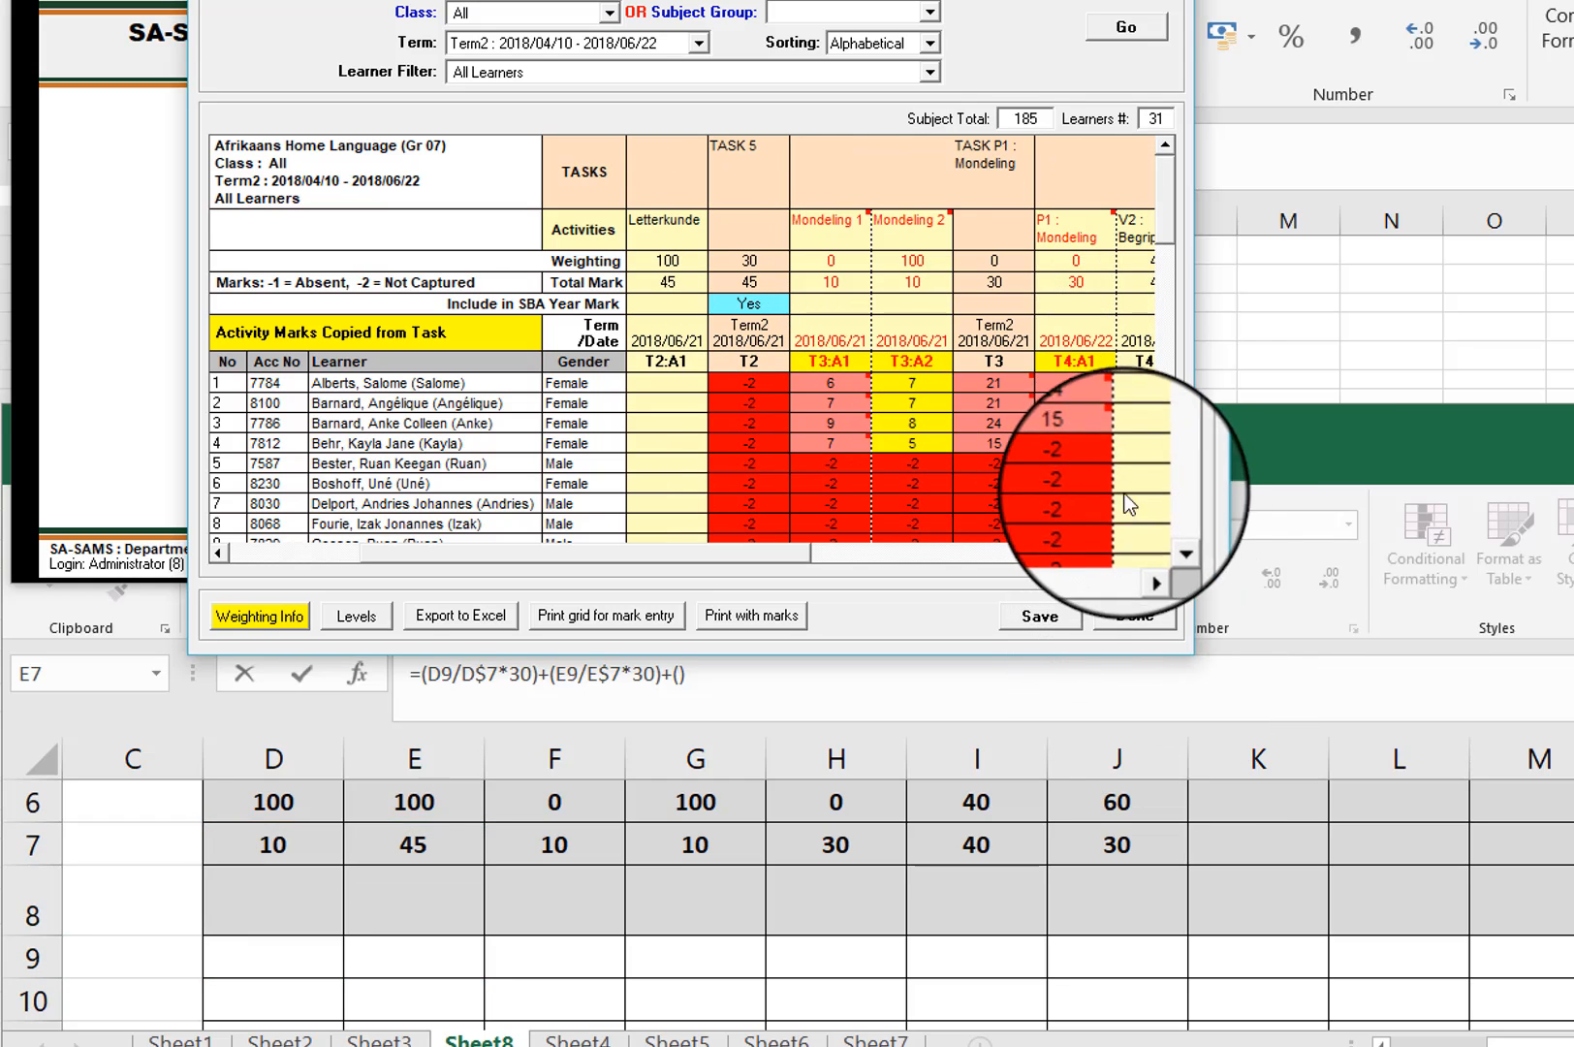
pyautogui.click(1144, 553)
pyautogui.click(1144, 553)
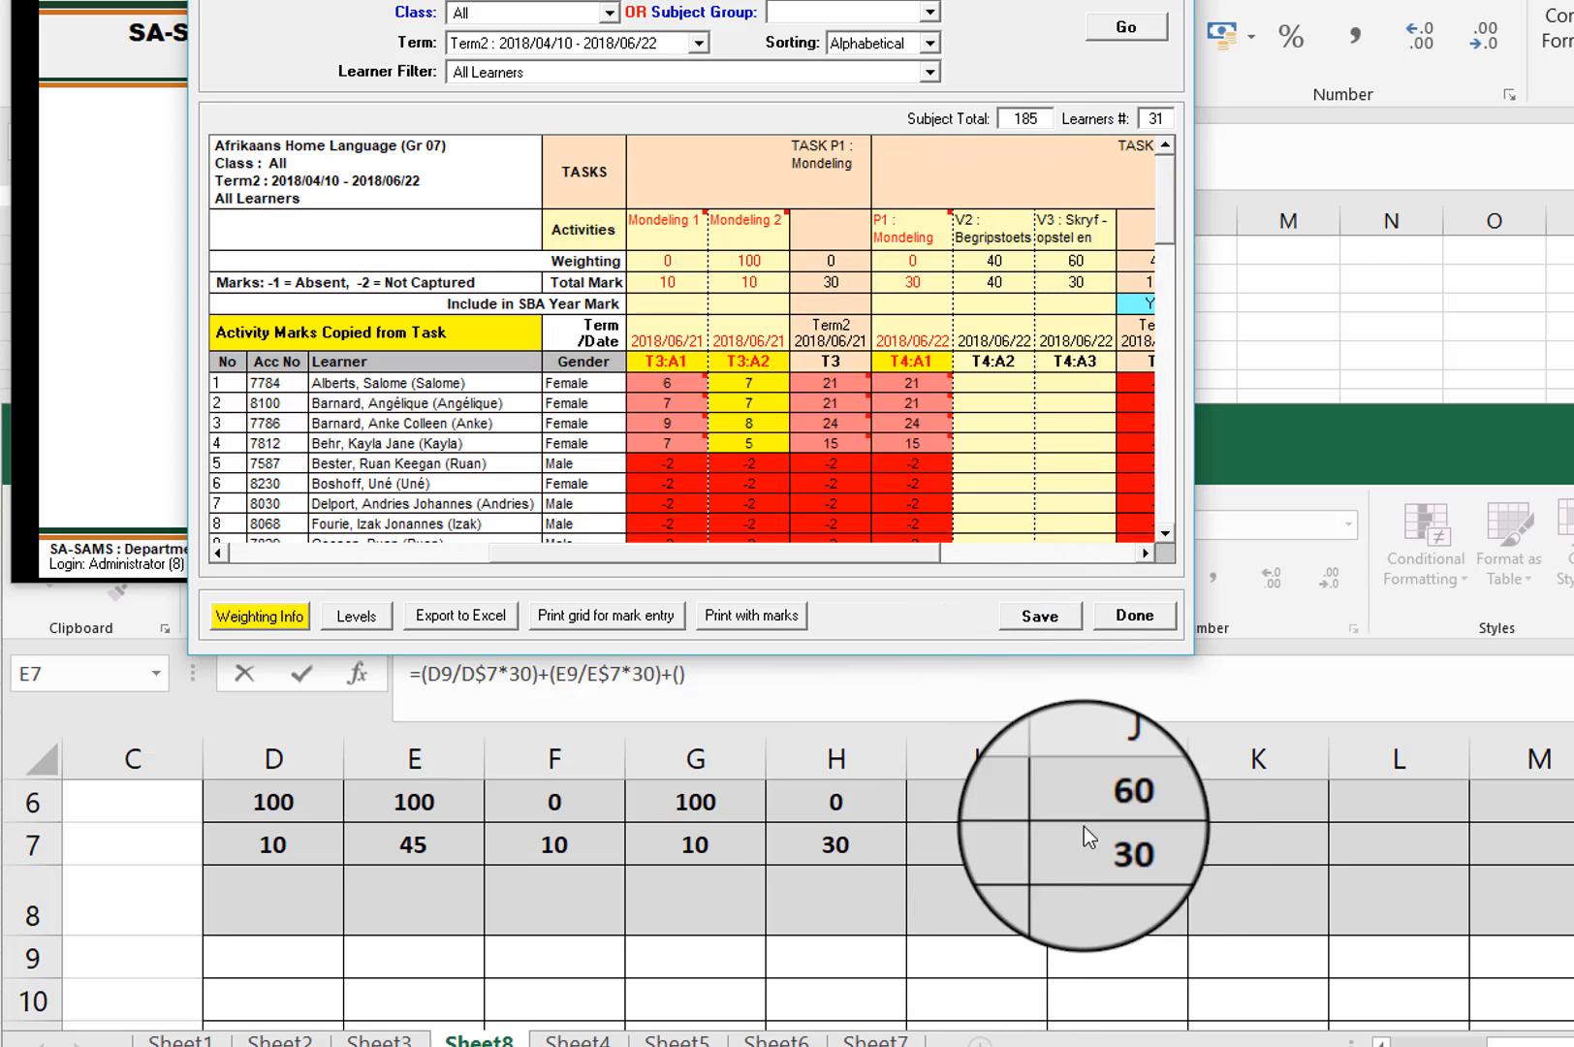
pyautogui.click(683, 679)
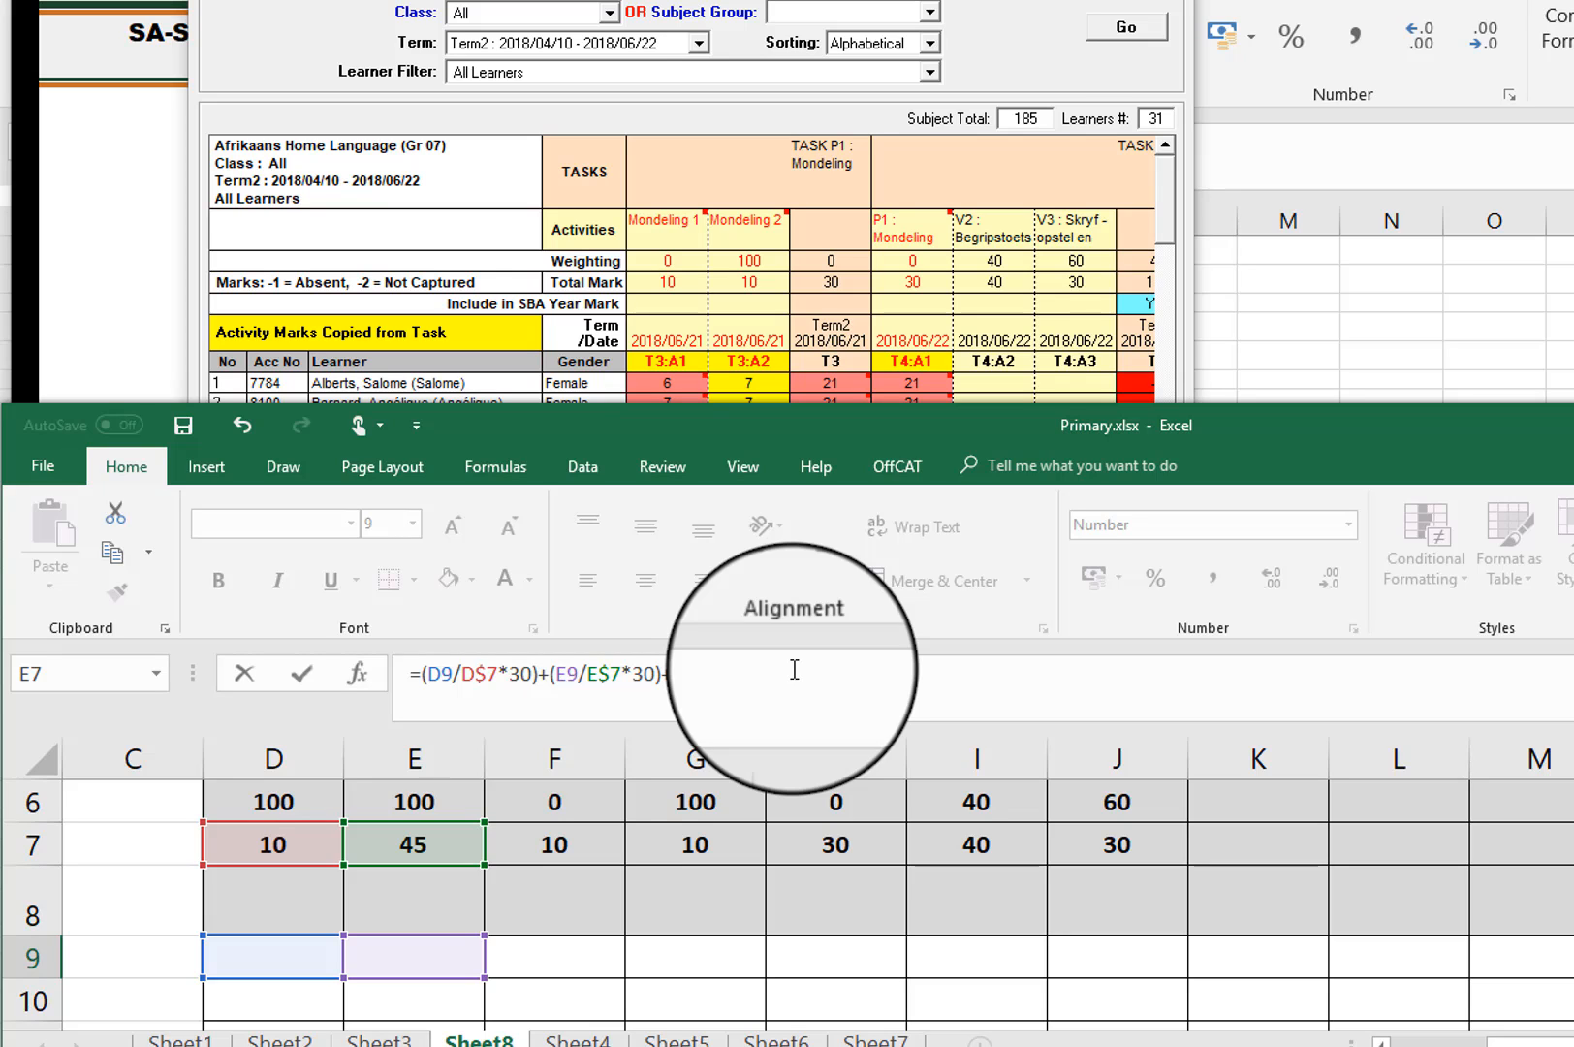
pyautogui.write('+()')
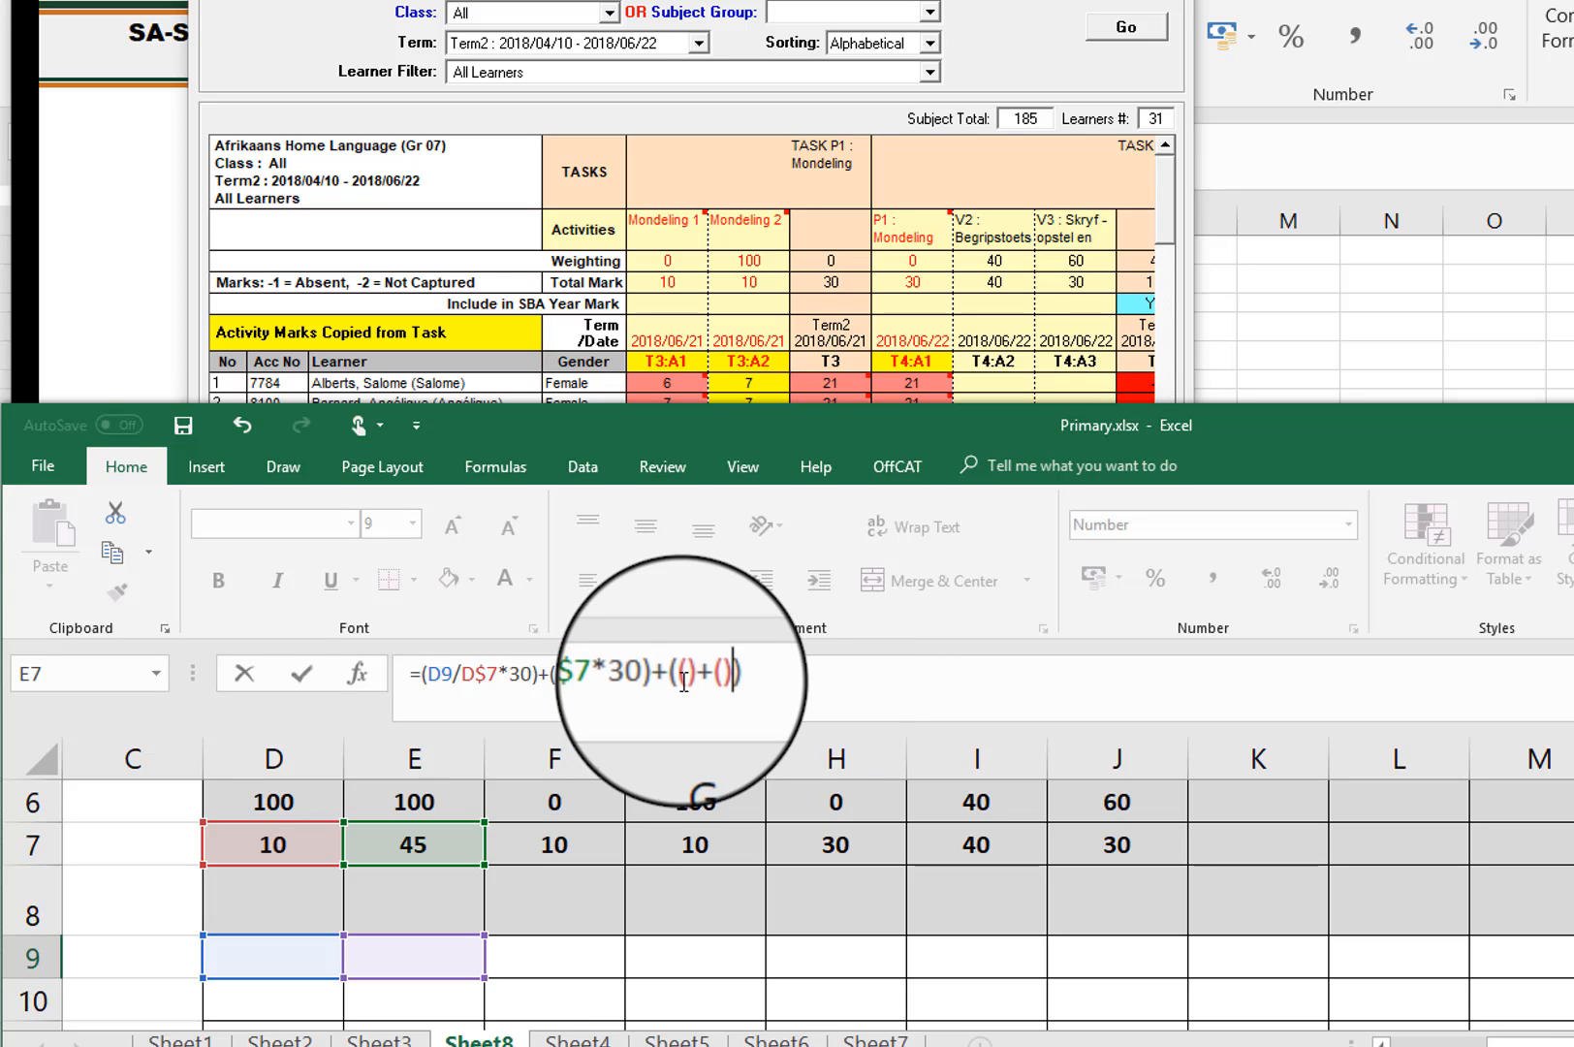
# Step: Fill the first nested bracket of the Q9 formula with I9/I7*I6 for the V2 Begripstoets activity
pyautogui.click(982, 958)
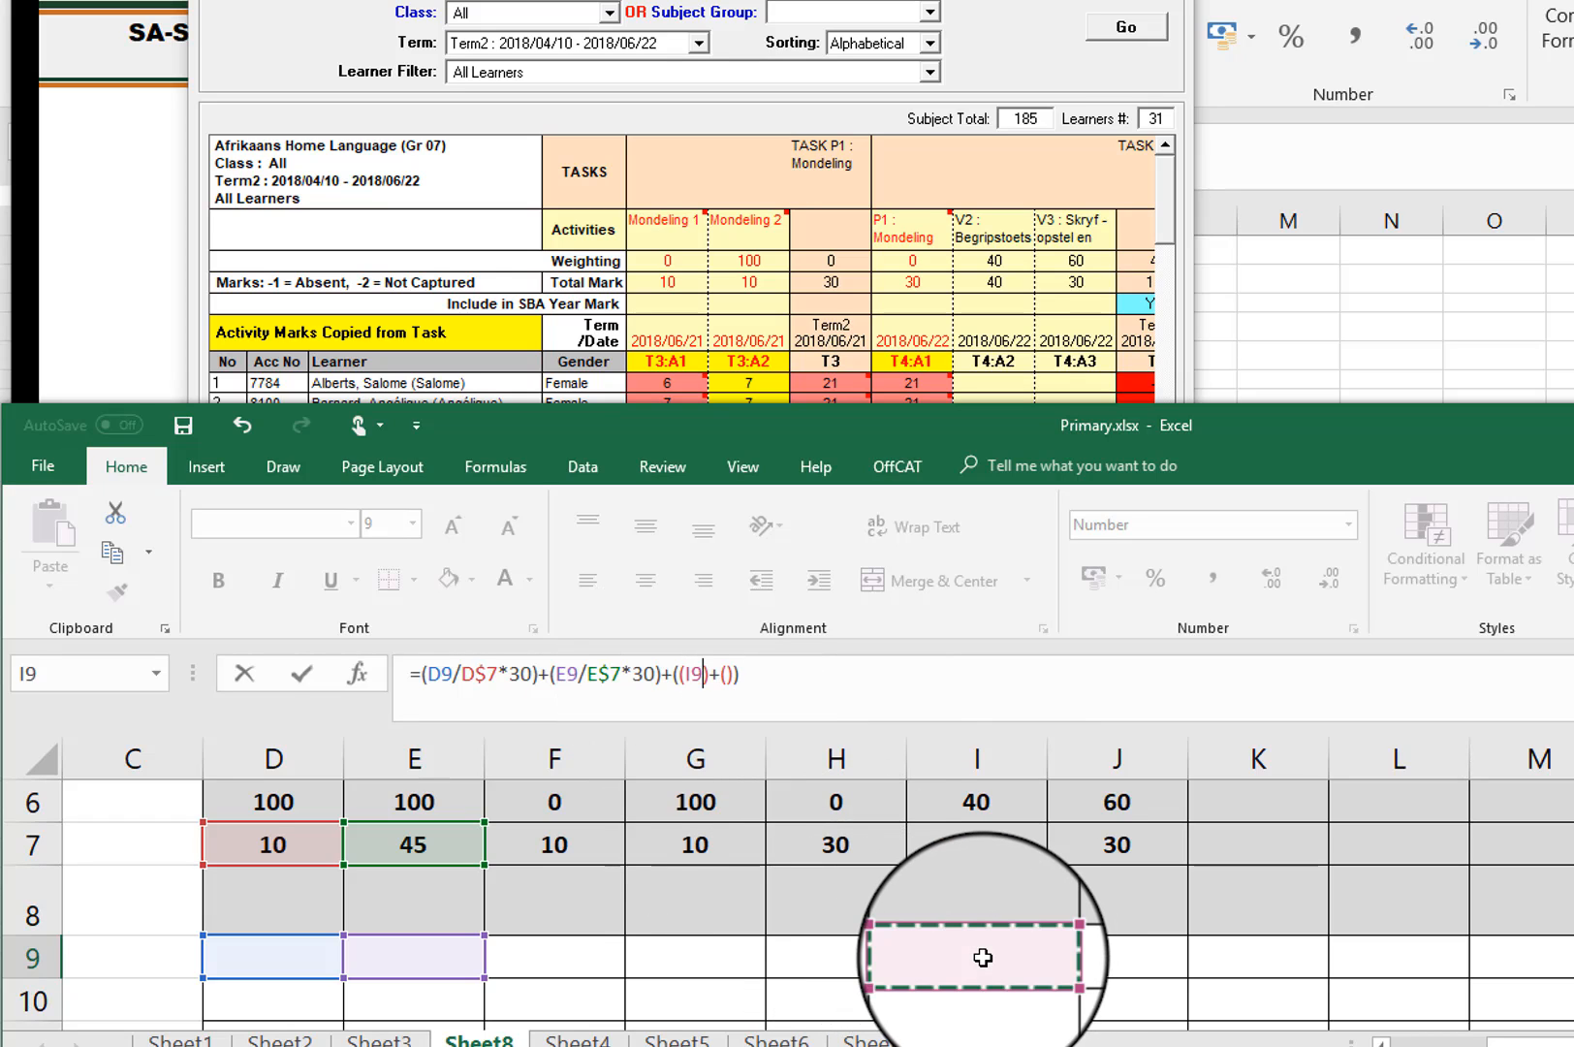
pyautogui.write('/')
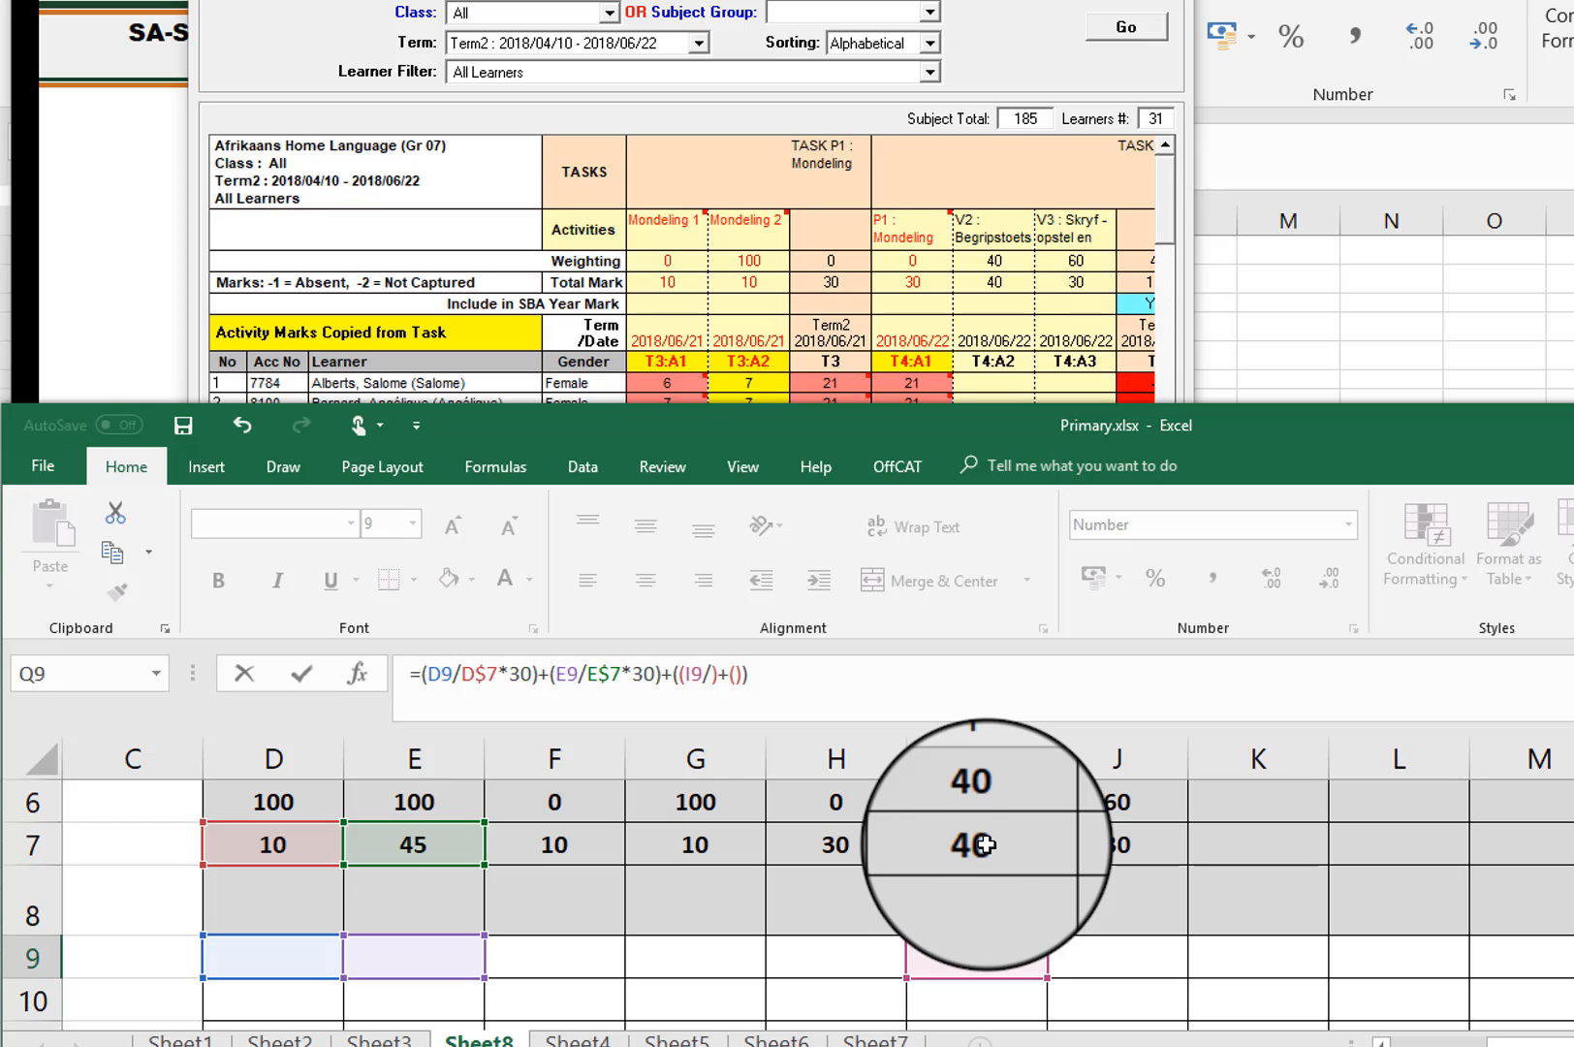
pyautogui.click(985, 844)
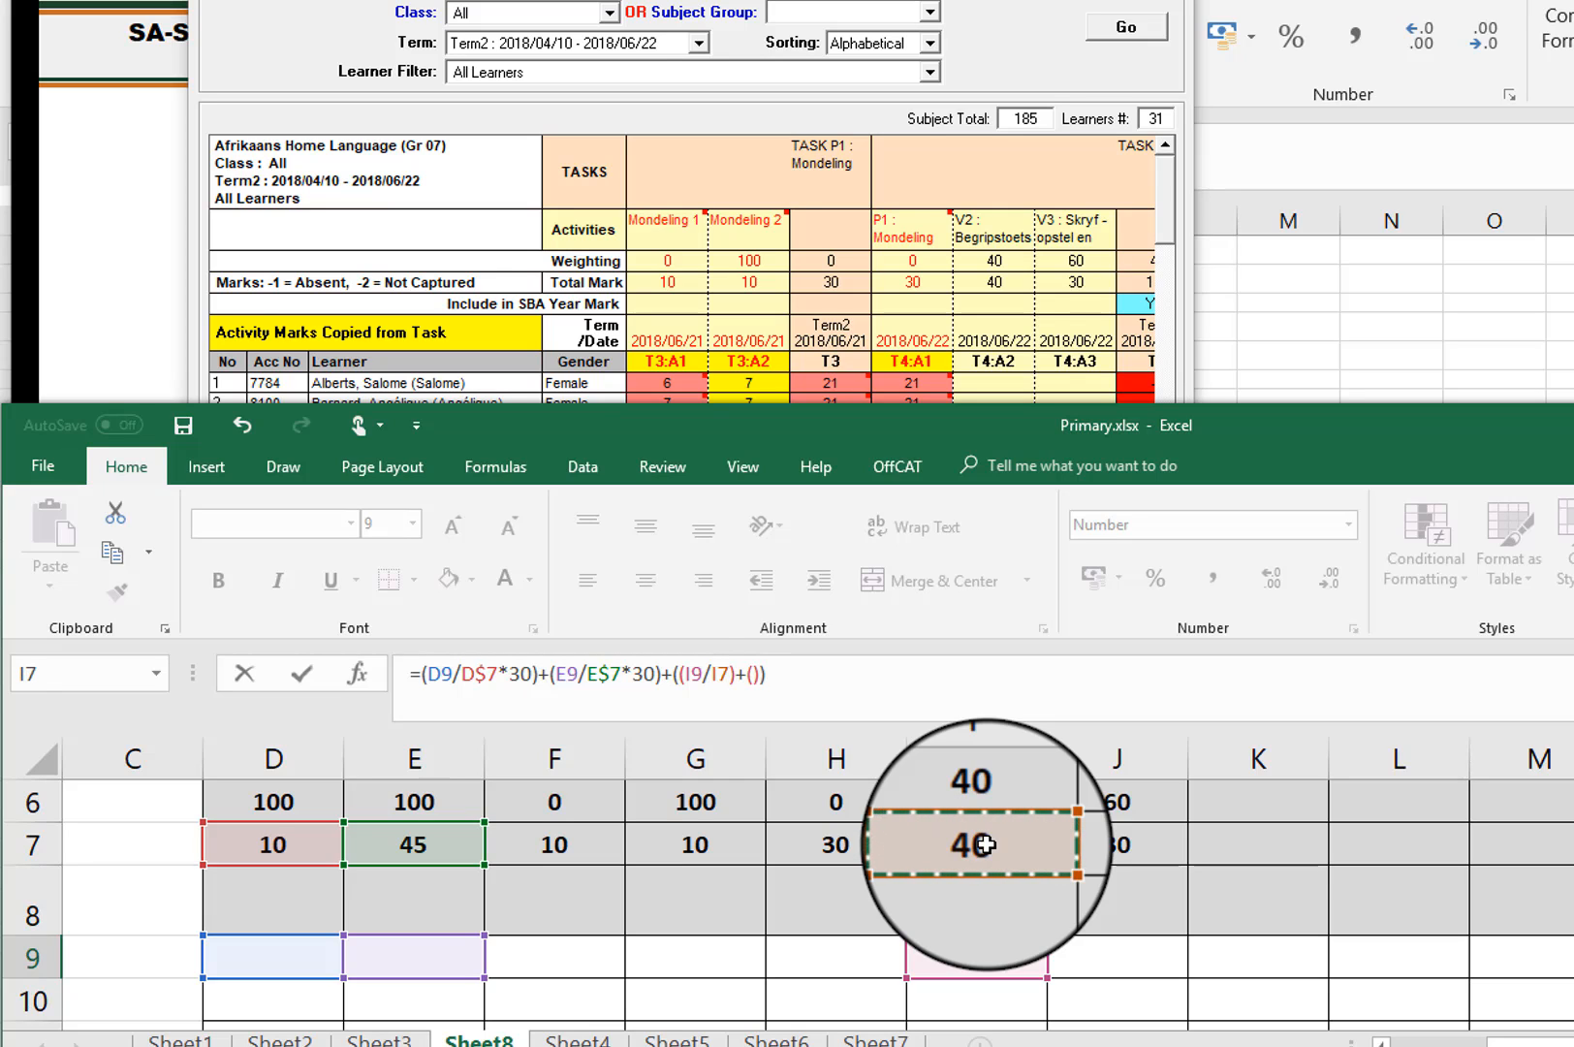
pyautogui.write('*')
pyautogui.click(985, 802)
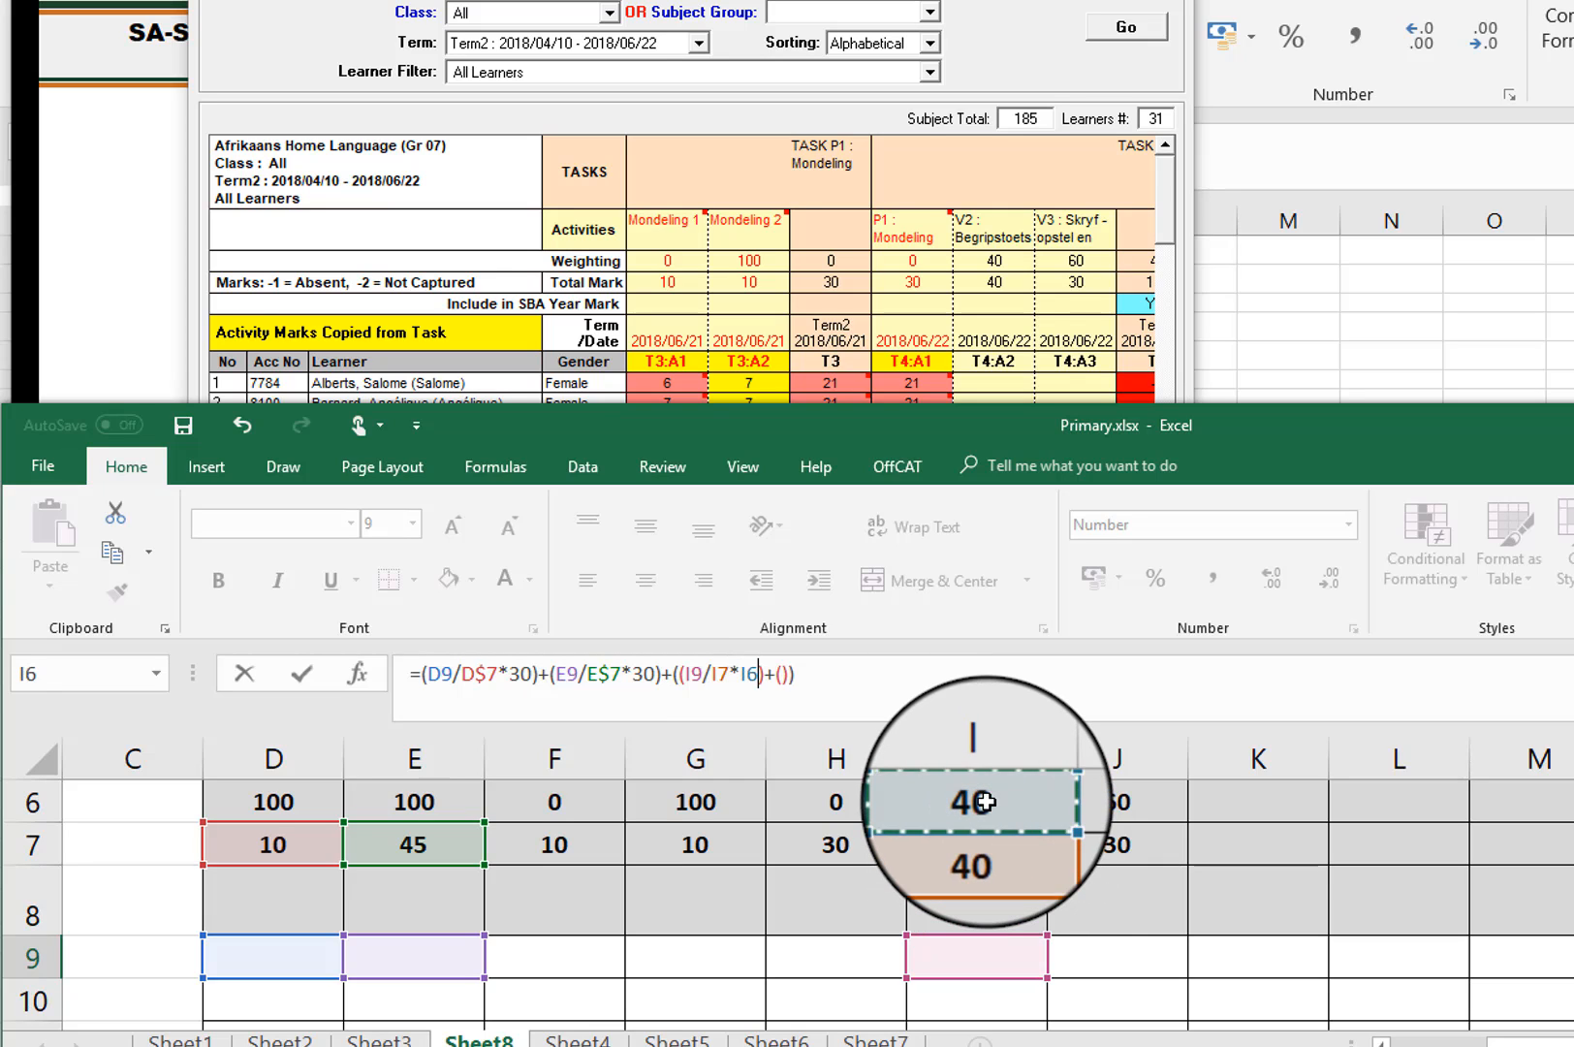
# Step: Fill the second nested bracket of the Q9 formula with J9/J7*J6 for the V3 Skryf-opstel activity
pyautogui.click(782, 675)
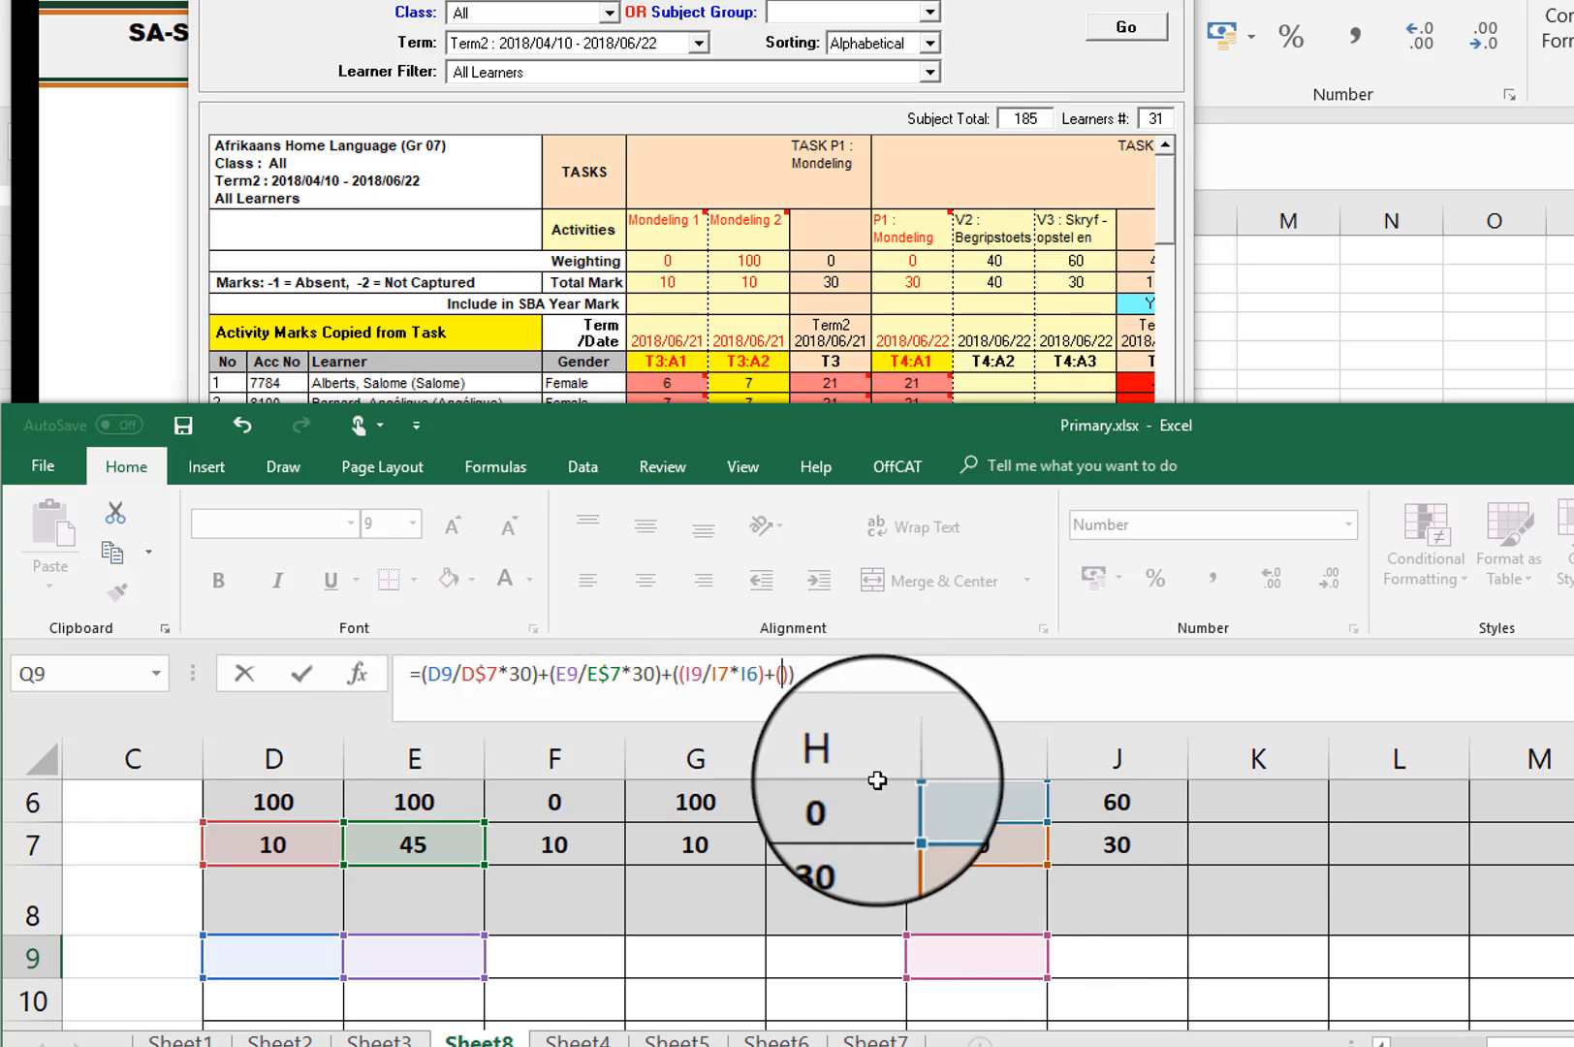
pyautogui.click(1110, 953)
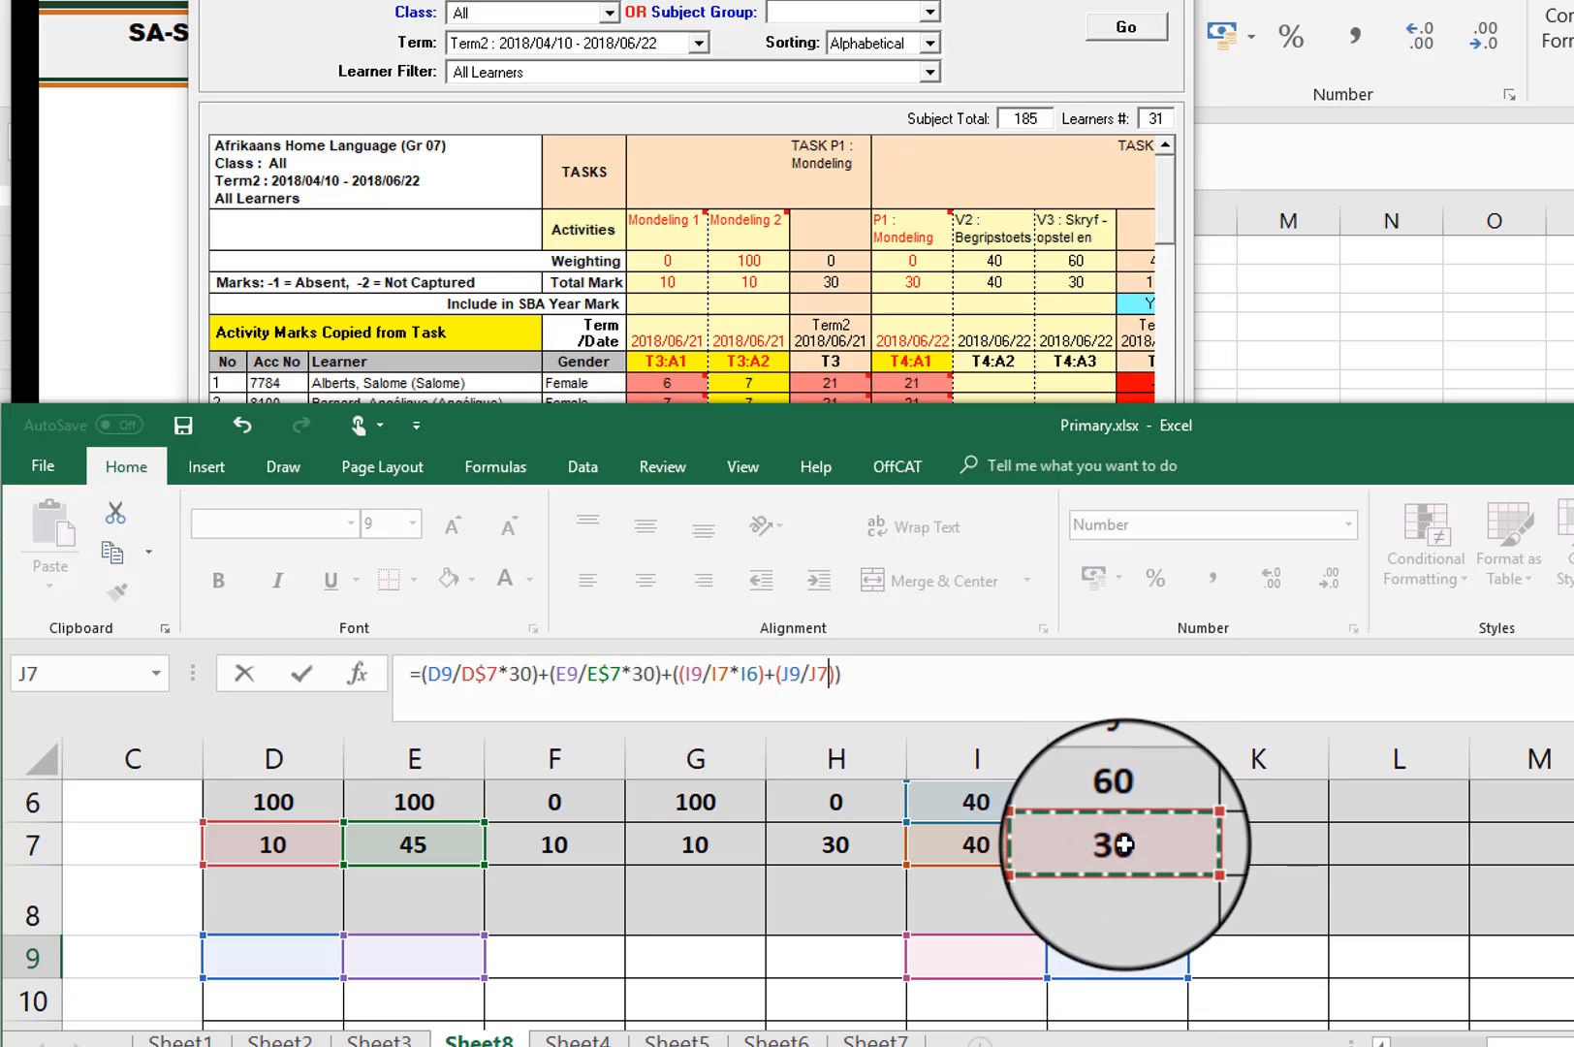
pyautogui.write('*')
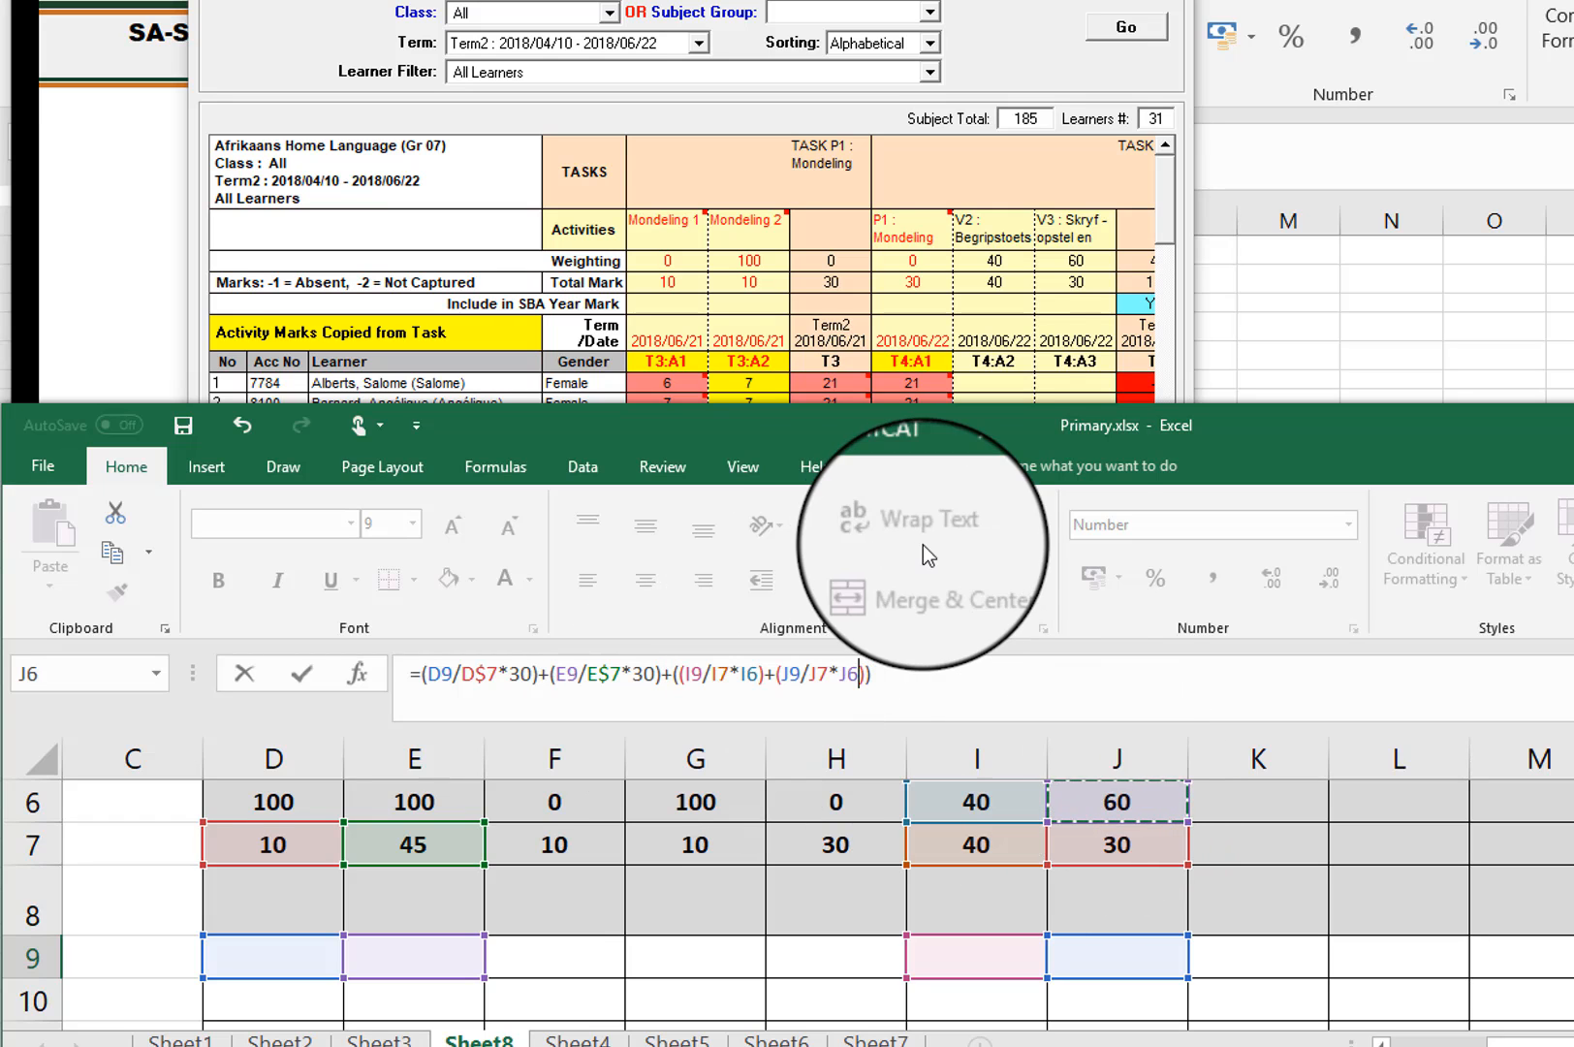
# Step: Check Task 6's weighting in SA-SAMS, then wrap the Excel formula's nested terms in Round to 0 decimals, append /100*40 and commit it in Q9
pyautogui.click(870, 2)
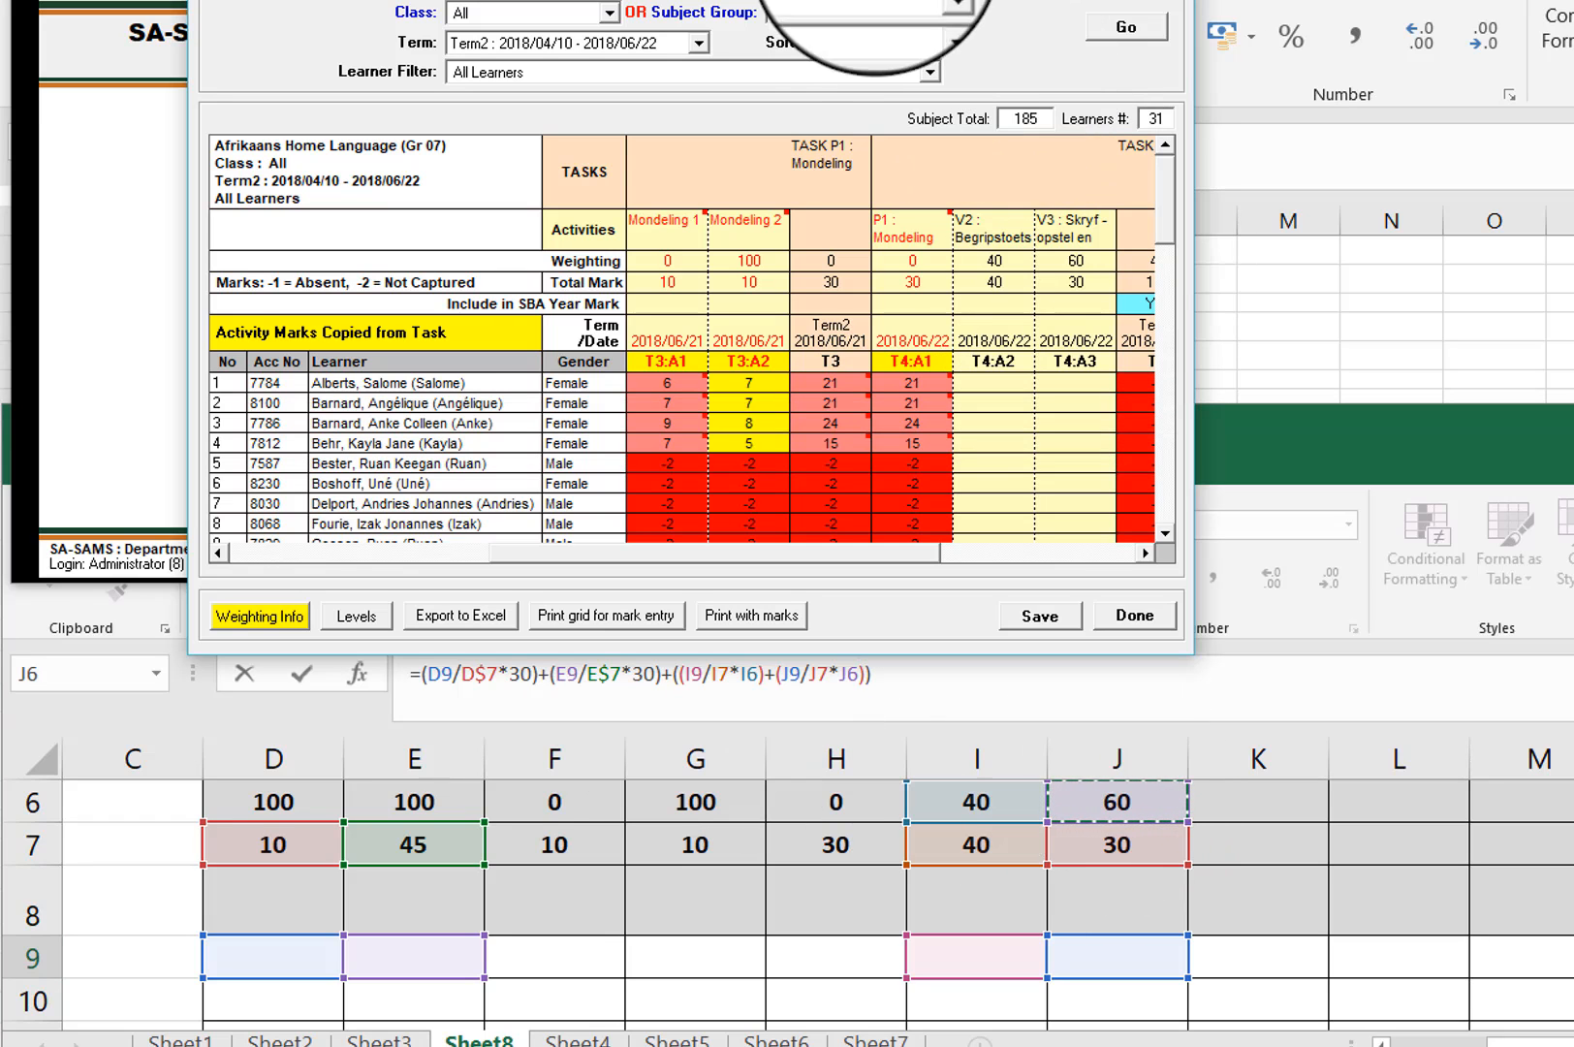
pyautogui.click(1145, 552)
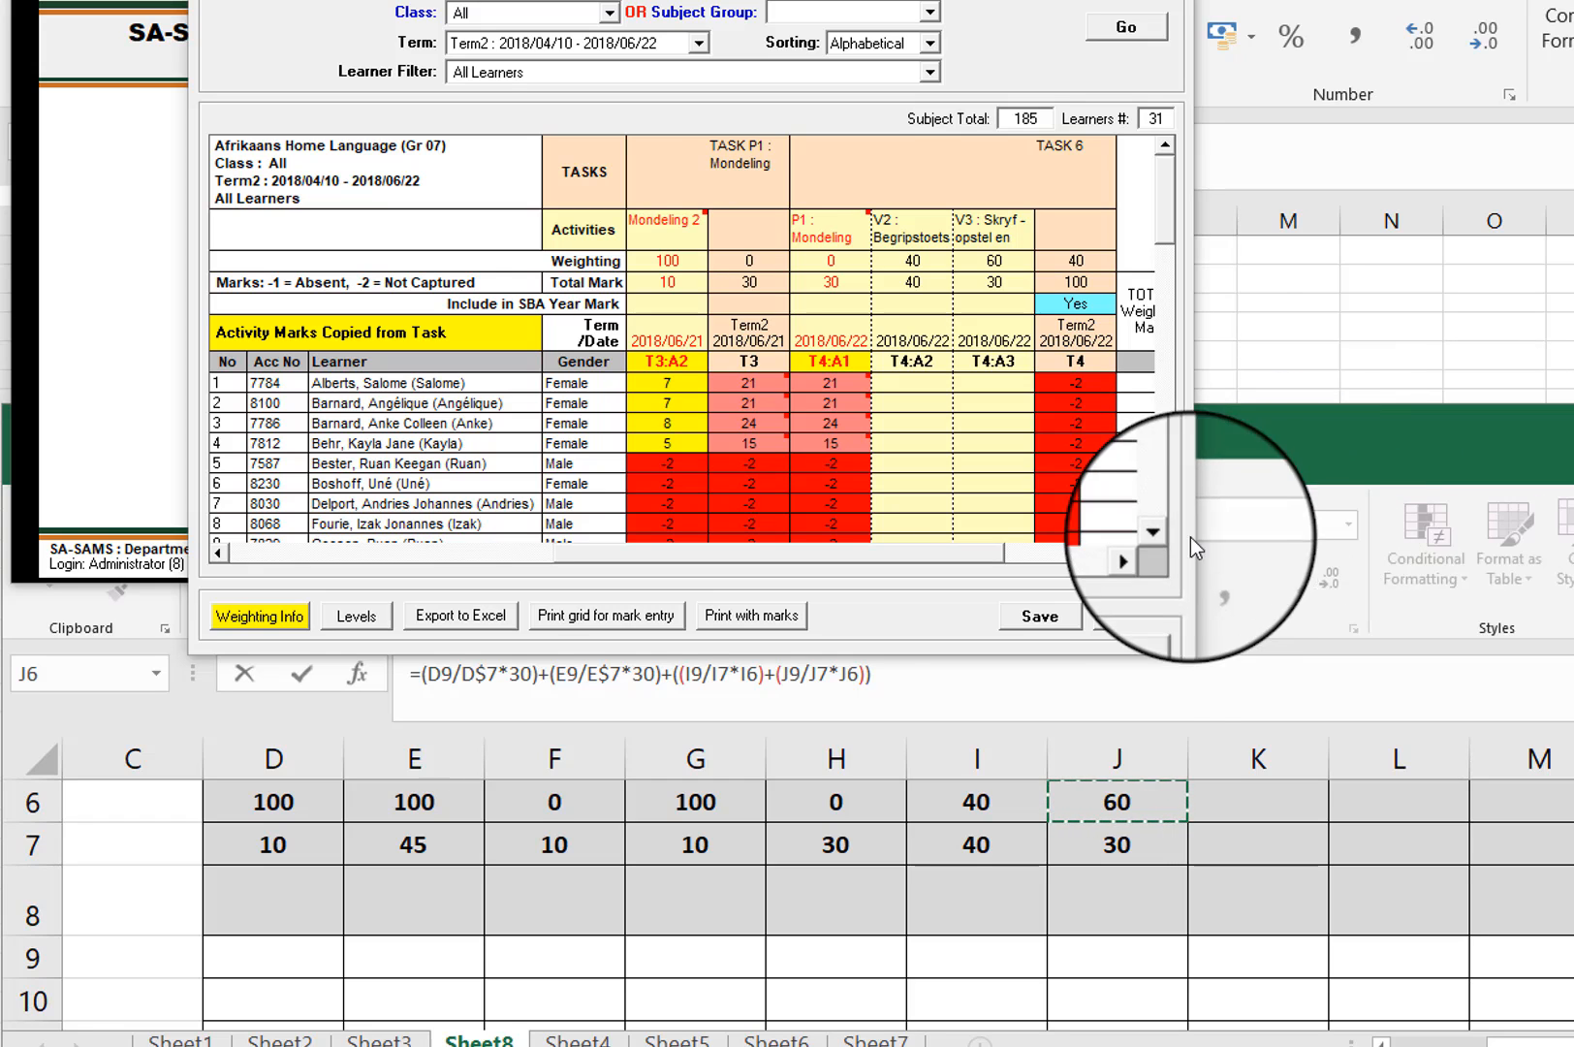
pyautogui.click(682, 678)
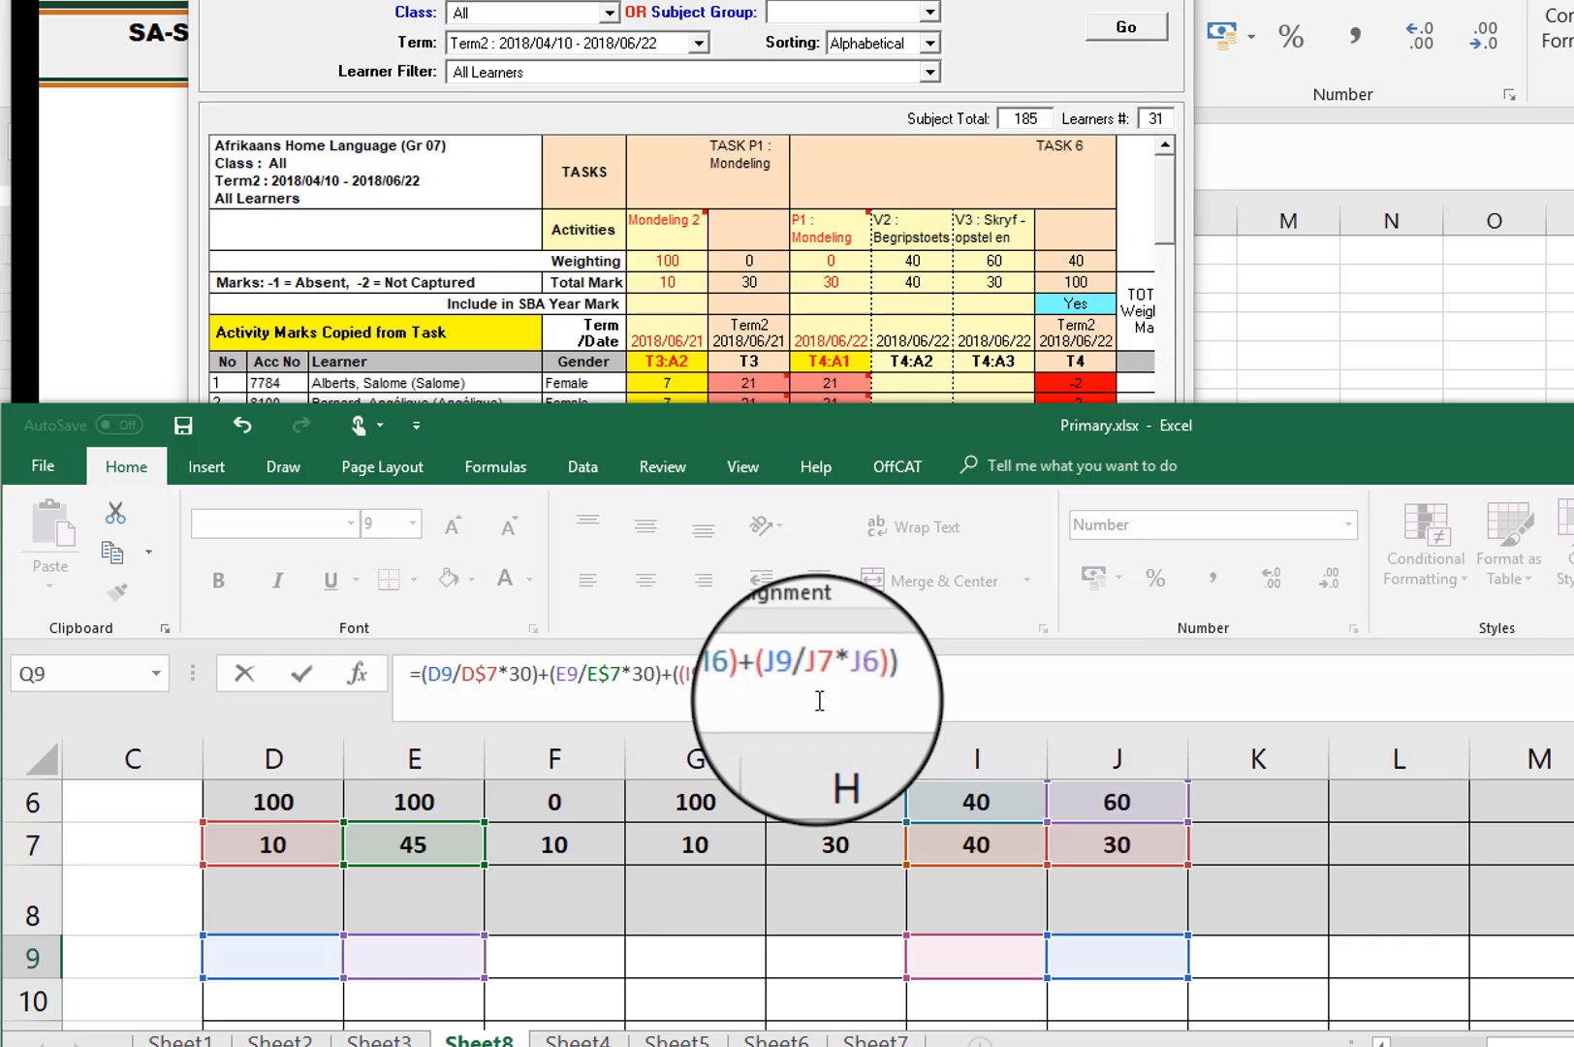
pyautogui.write('R')
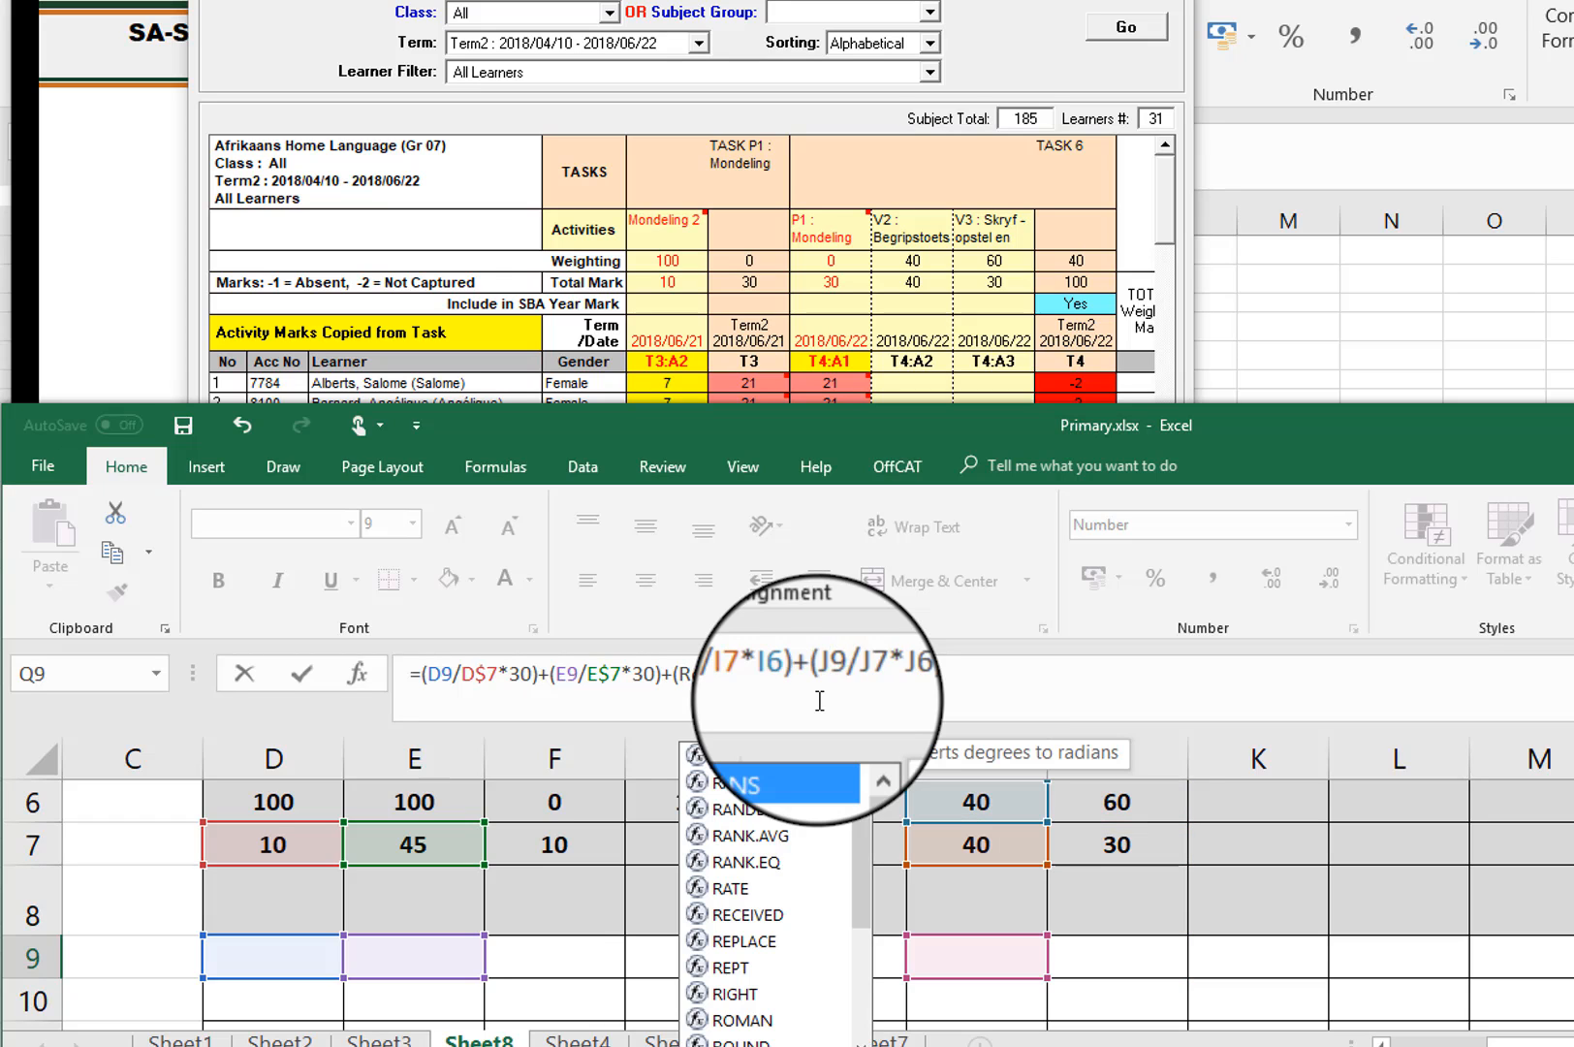
pyautogui.write('ound(')
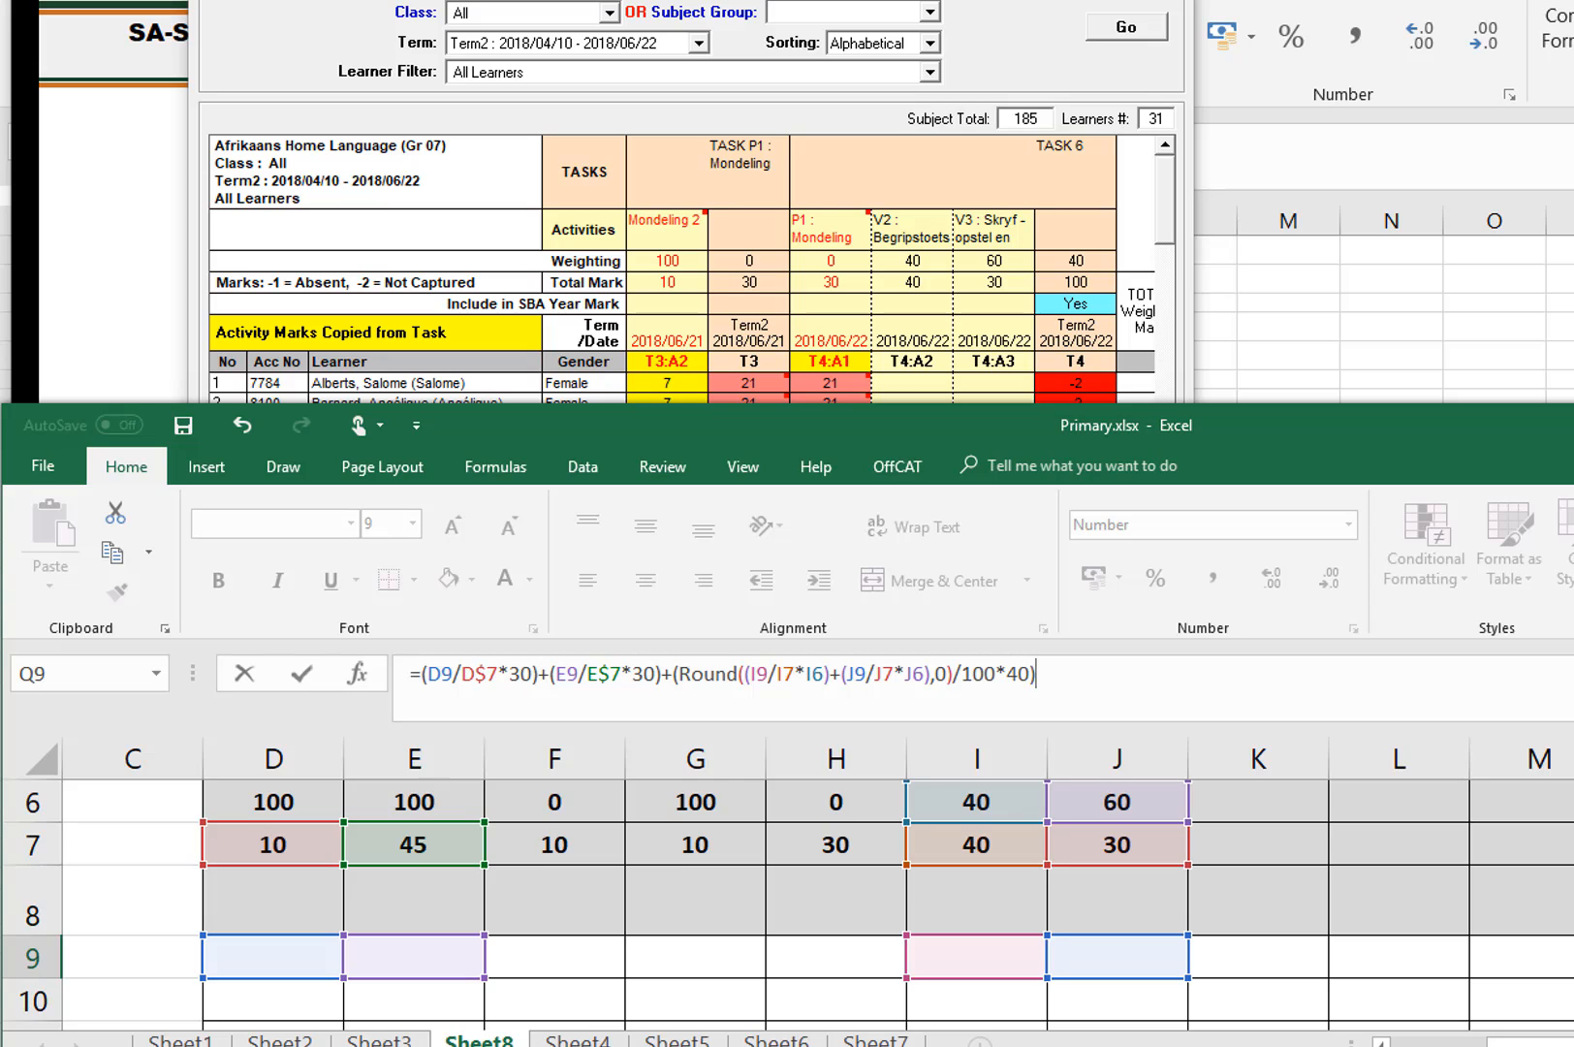
pyautogui.hotkey('ctrl', 'Return')
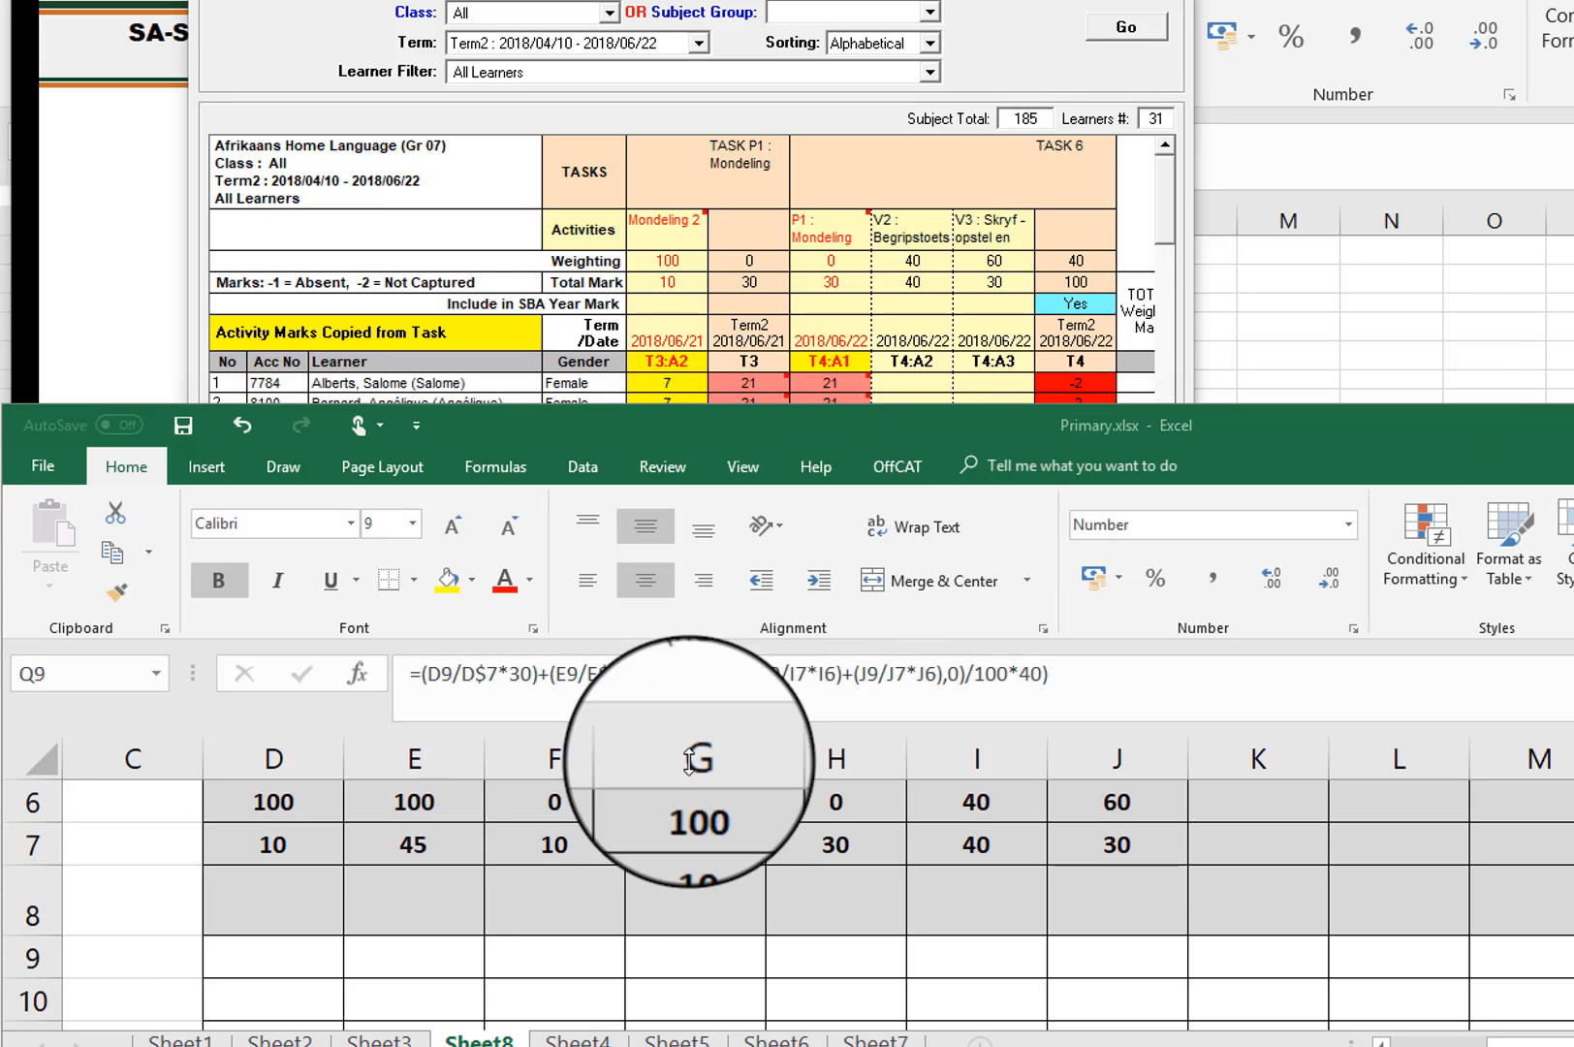
# Step: Check the first learner's Onvoorbereide lees mark in SA-SAMS and enter 7 in cell D9 of the Excel sheet
pyautogui.click(277, 960)
pyautogui.click(751, 10)
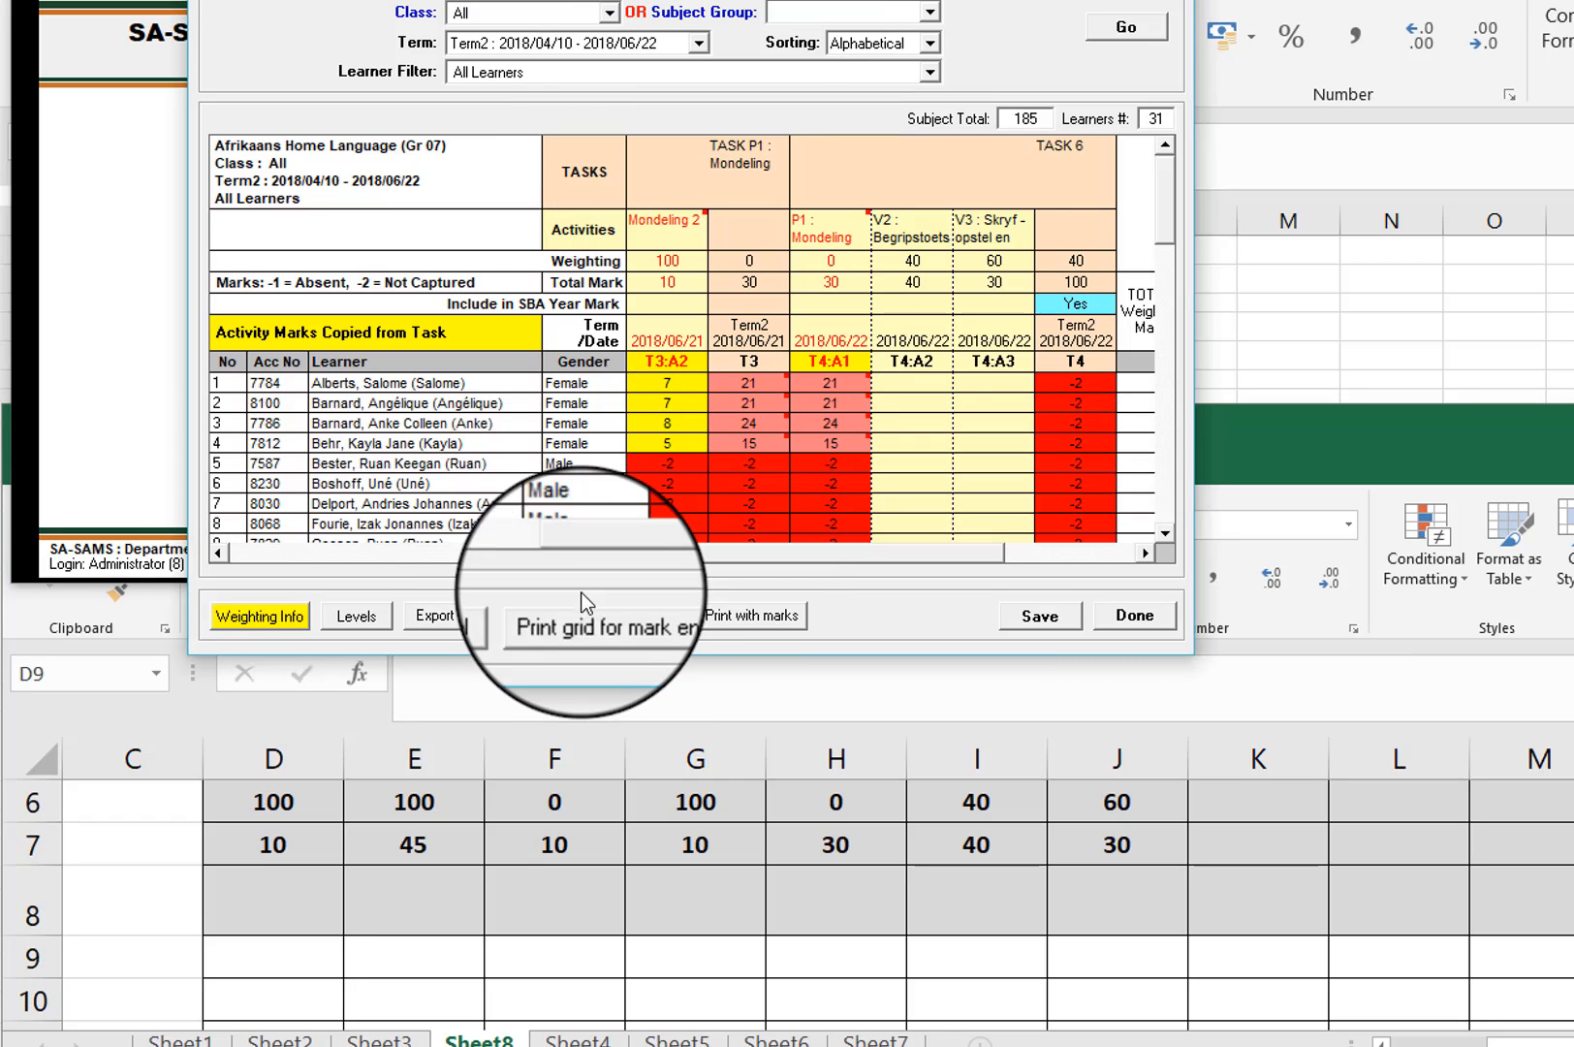
pyautogui.click(242, 551)
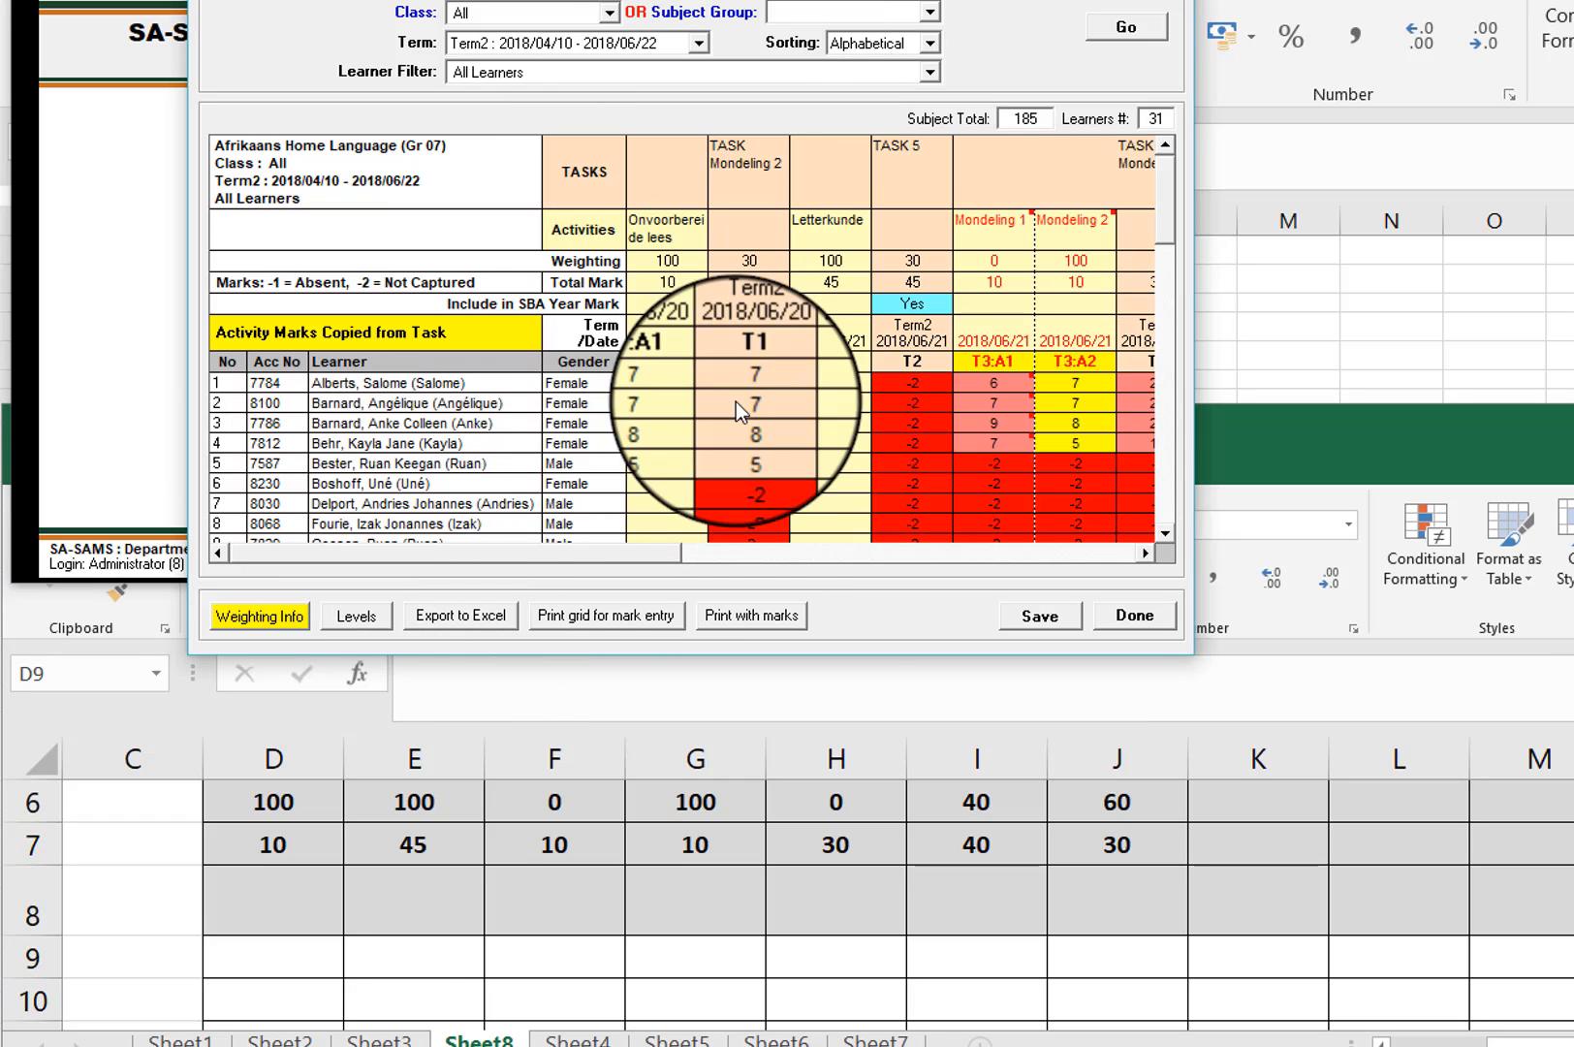
pyautogui.click(270, 947)
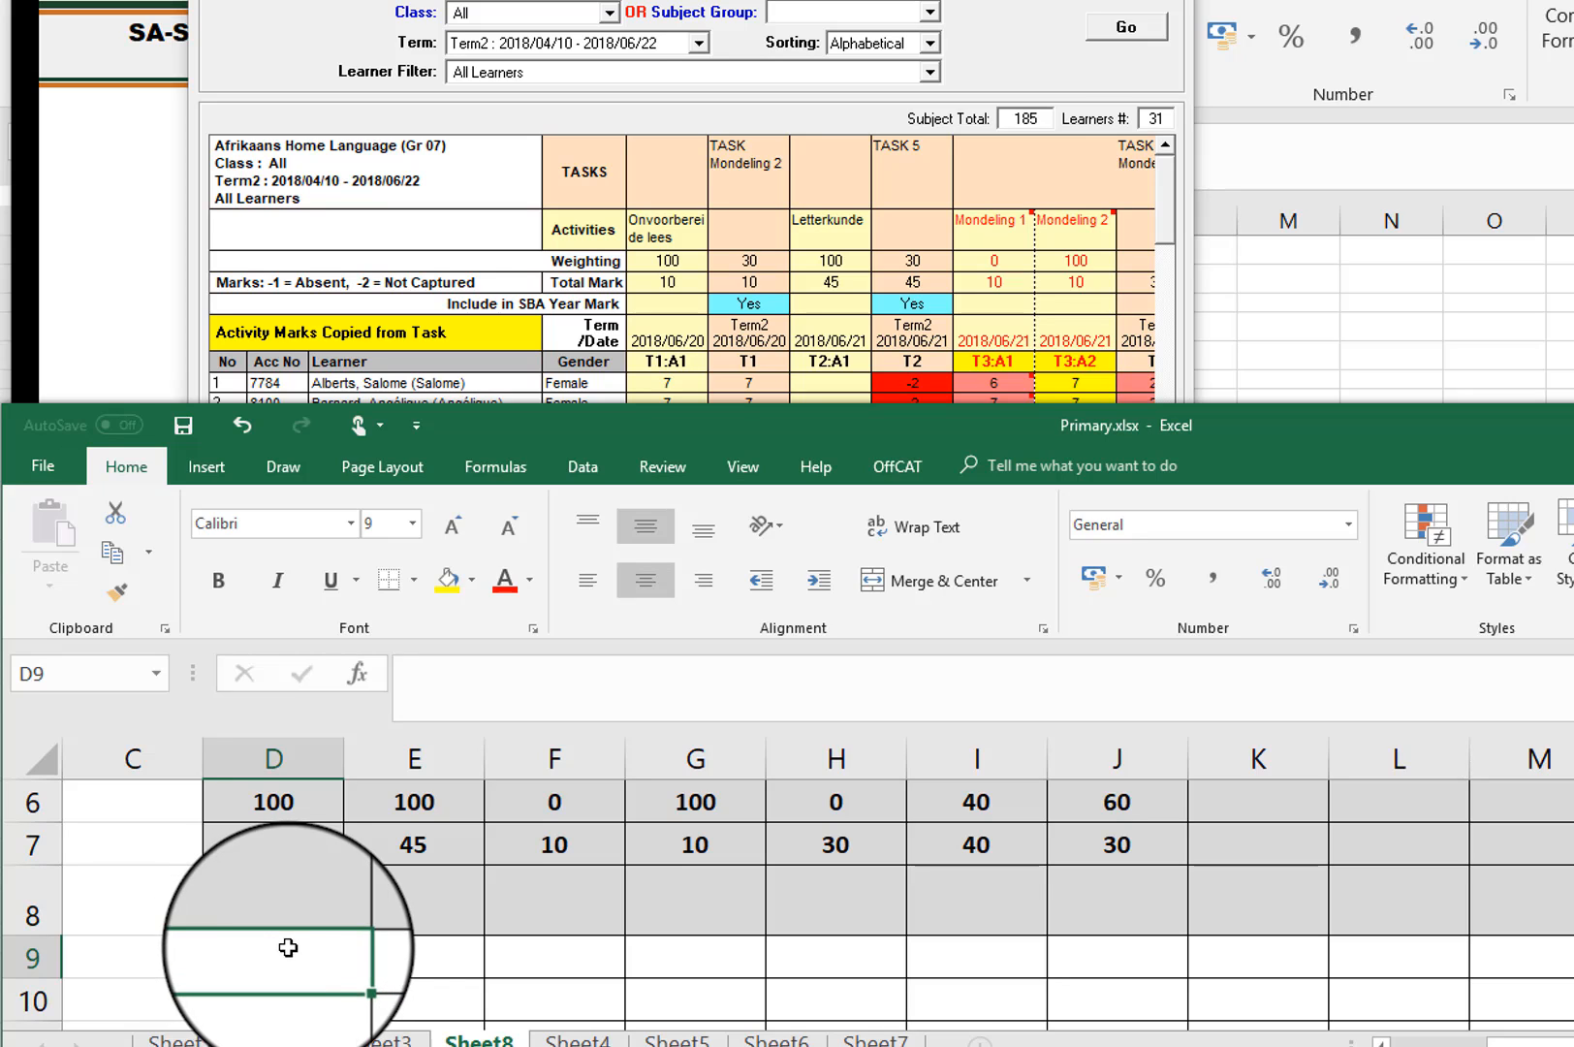
pyautogui.write('7')
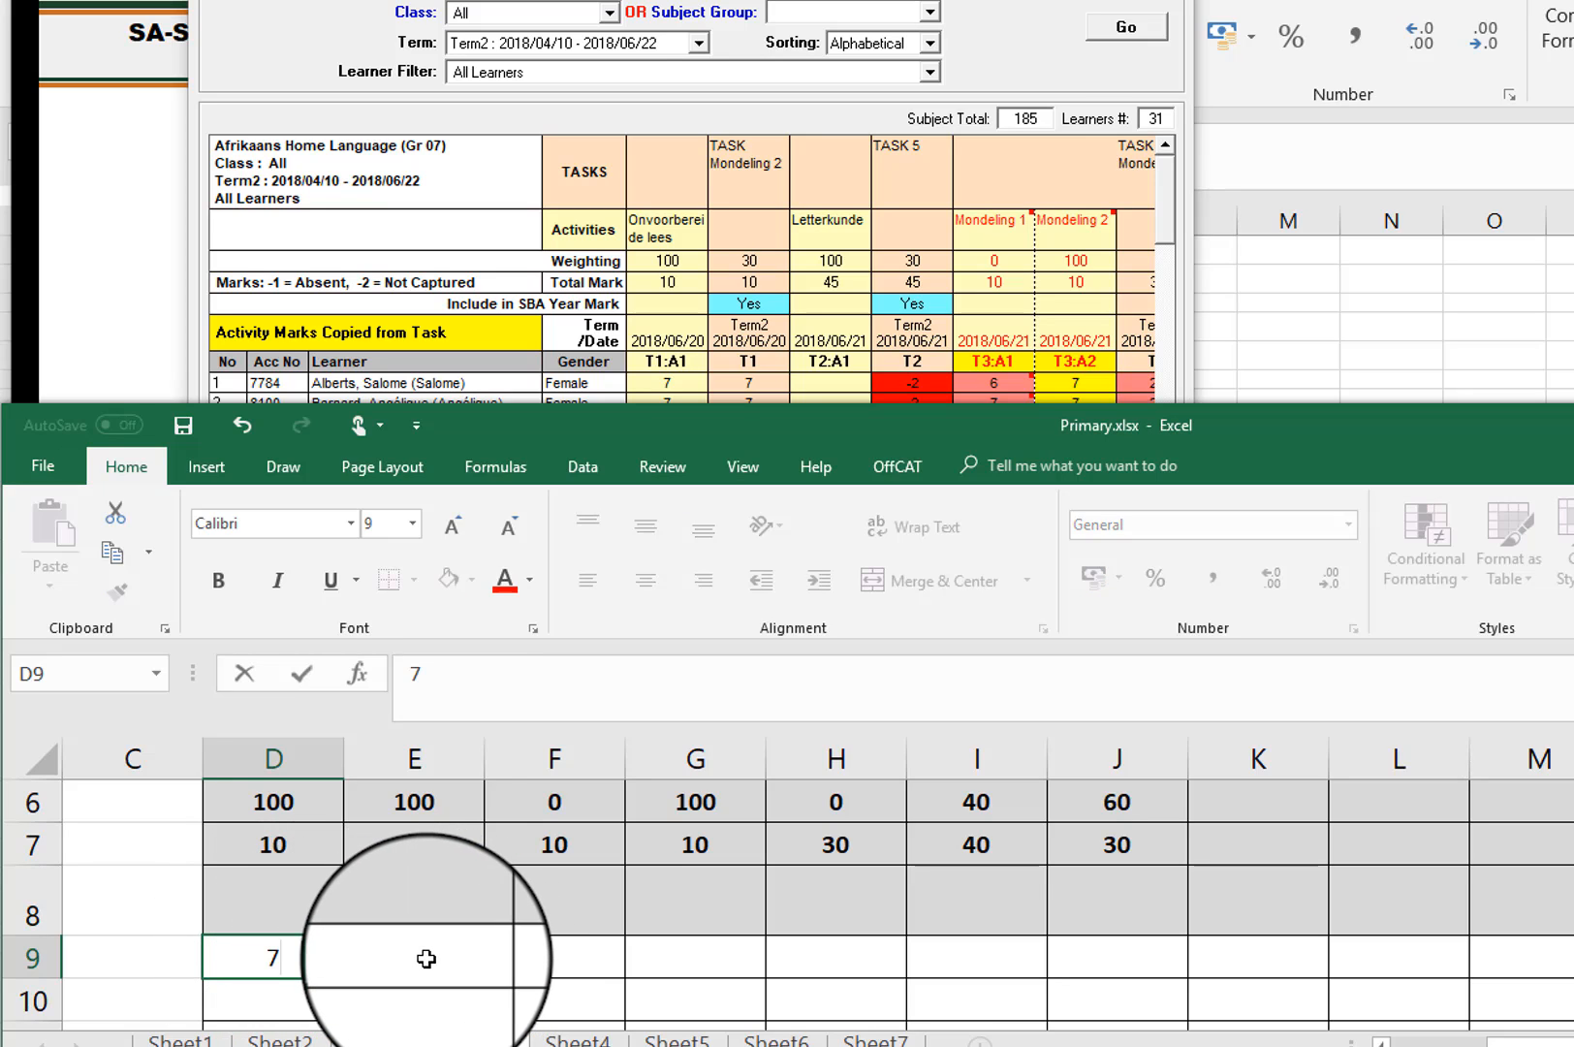
pyautogui.click(427, 959)
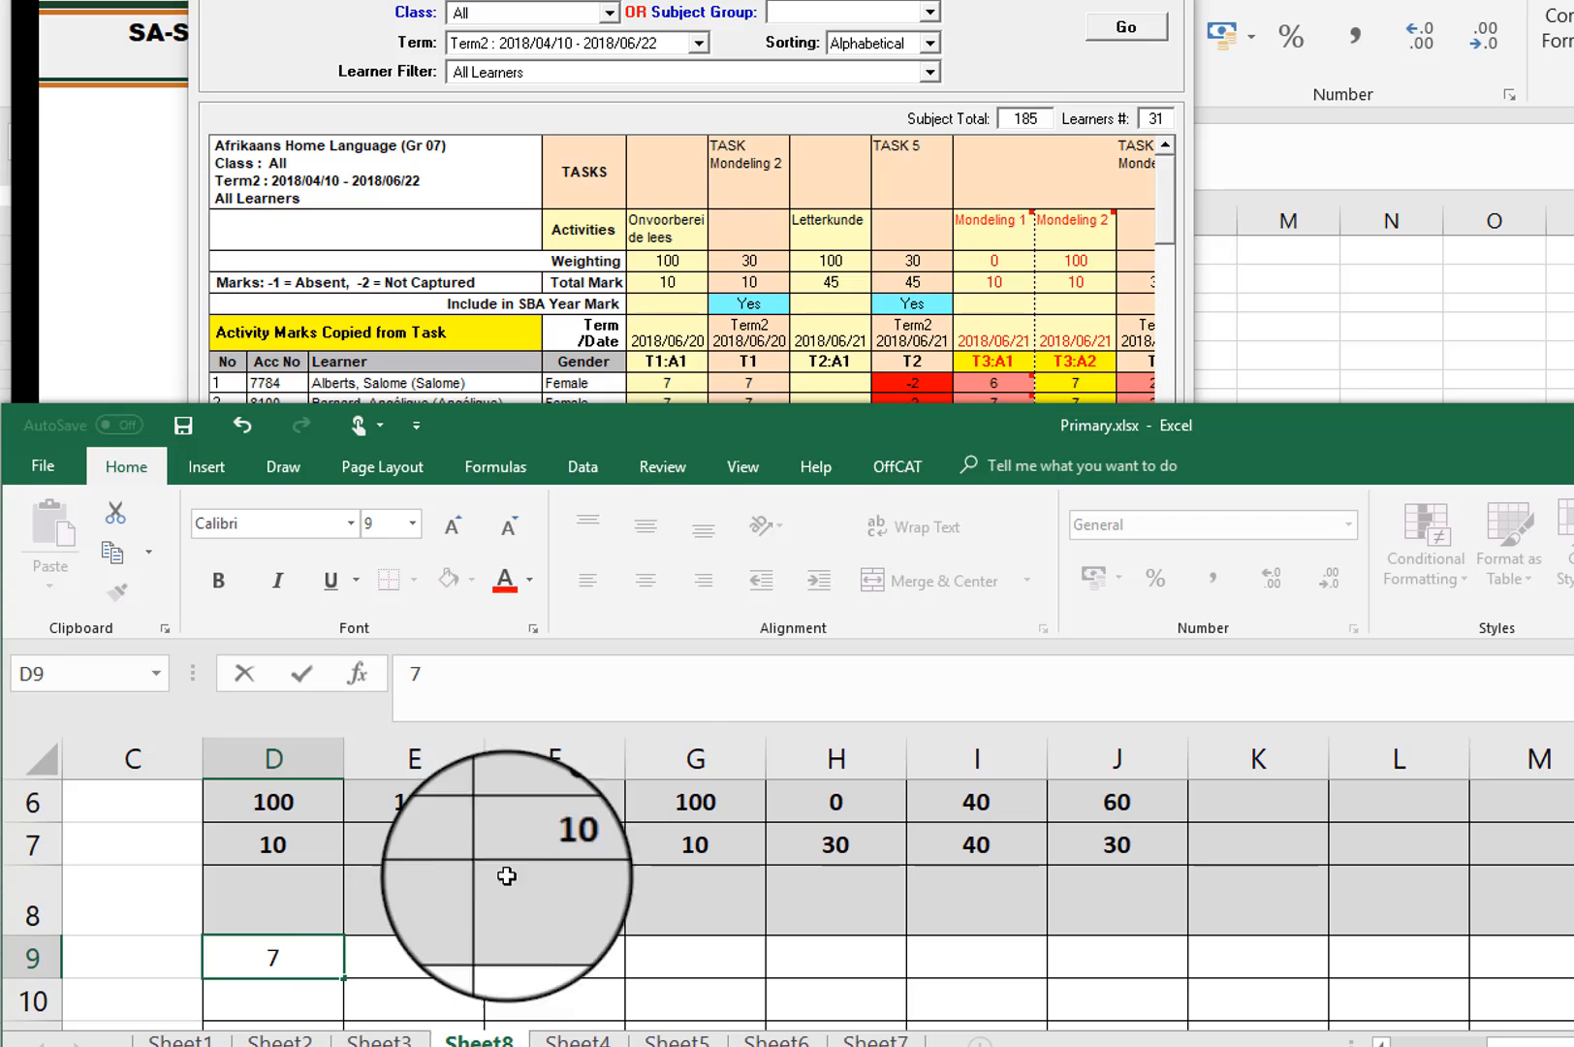
# Step: Enter 42 as the first learner's Letterkunde (T2:A1) mark in the SA-SAMS grid
pyautogui.click(830, 381)
pyautogui.click(829, 382)
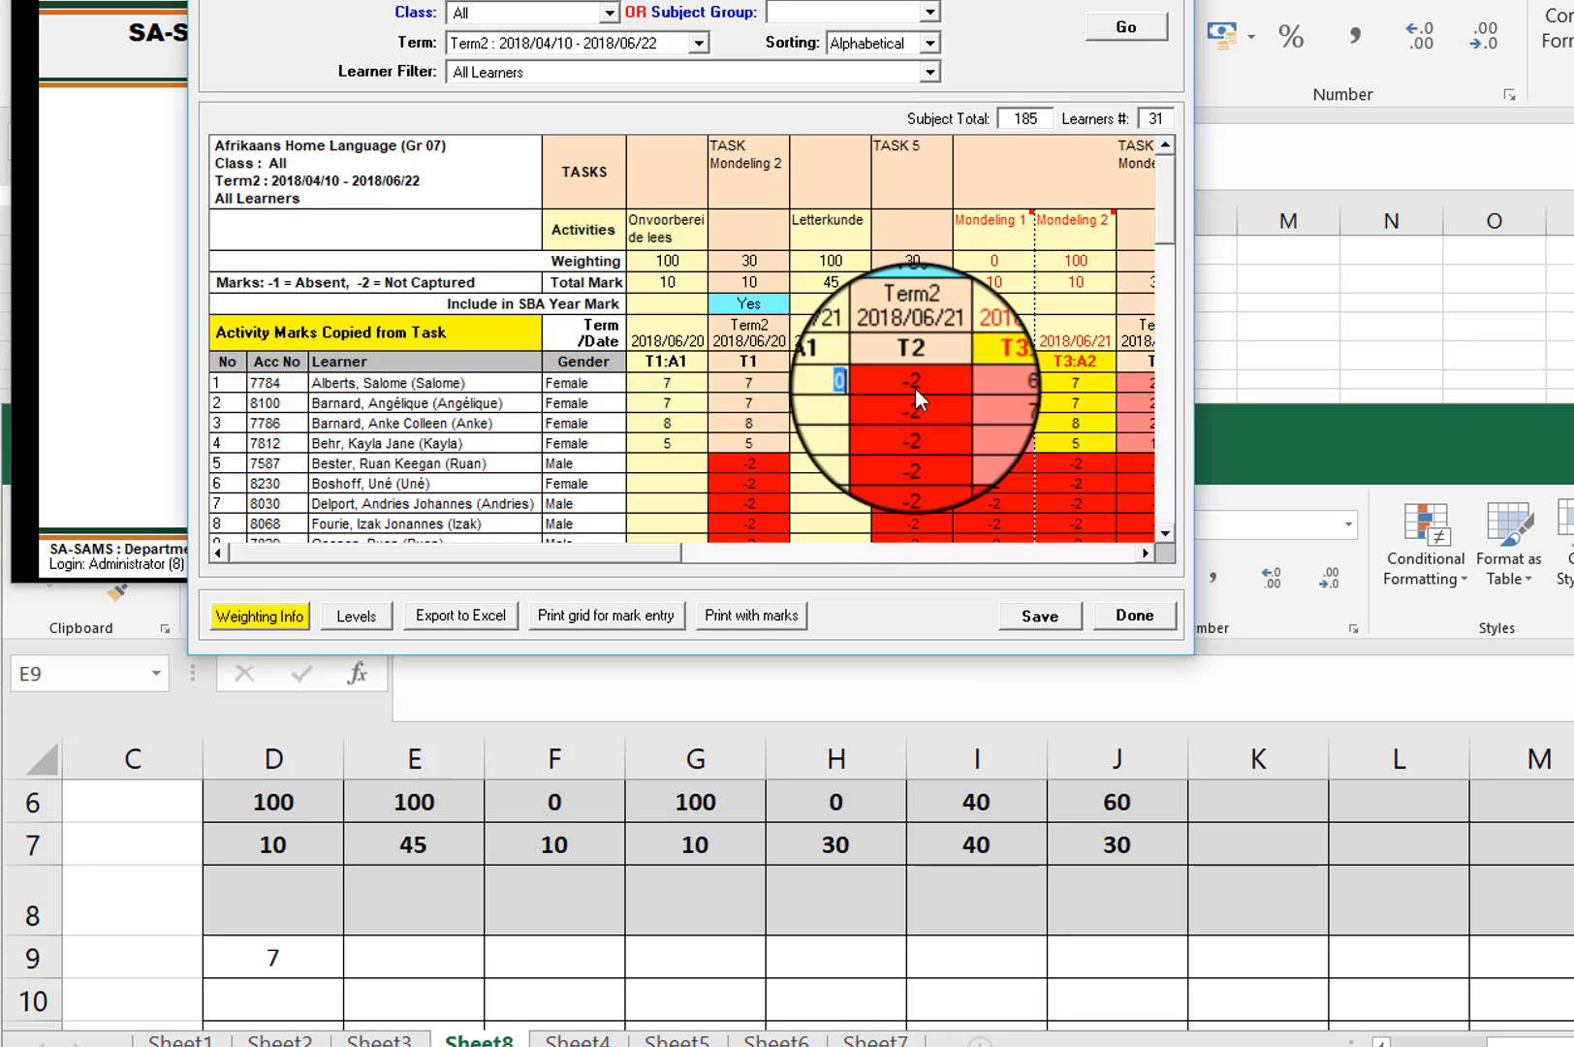
pyautogui.write('42')
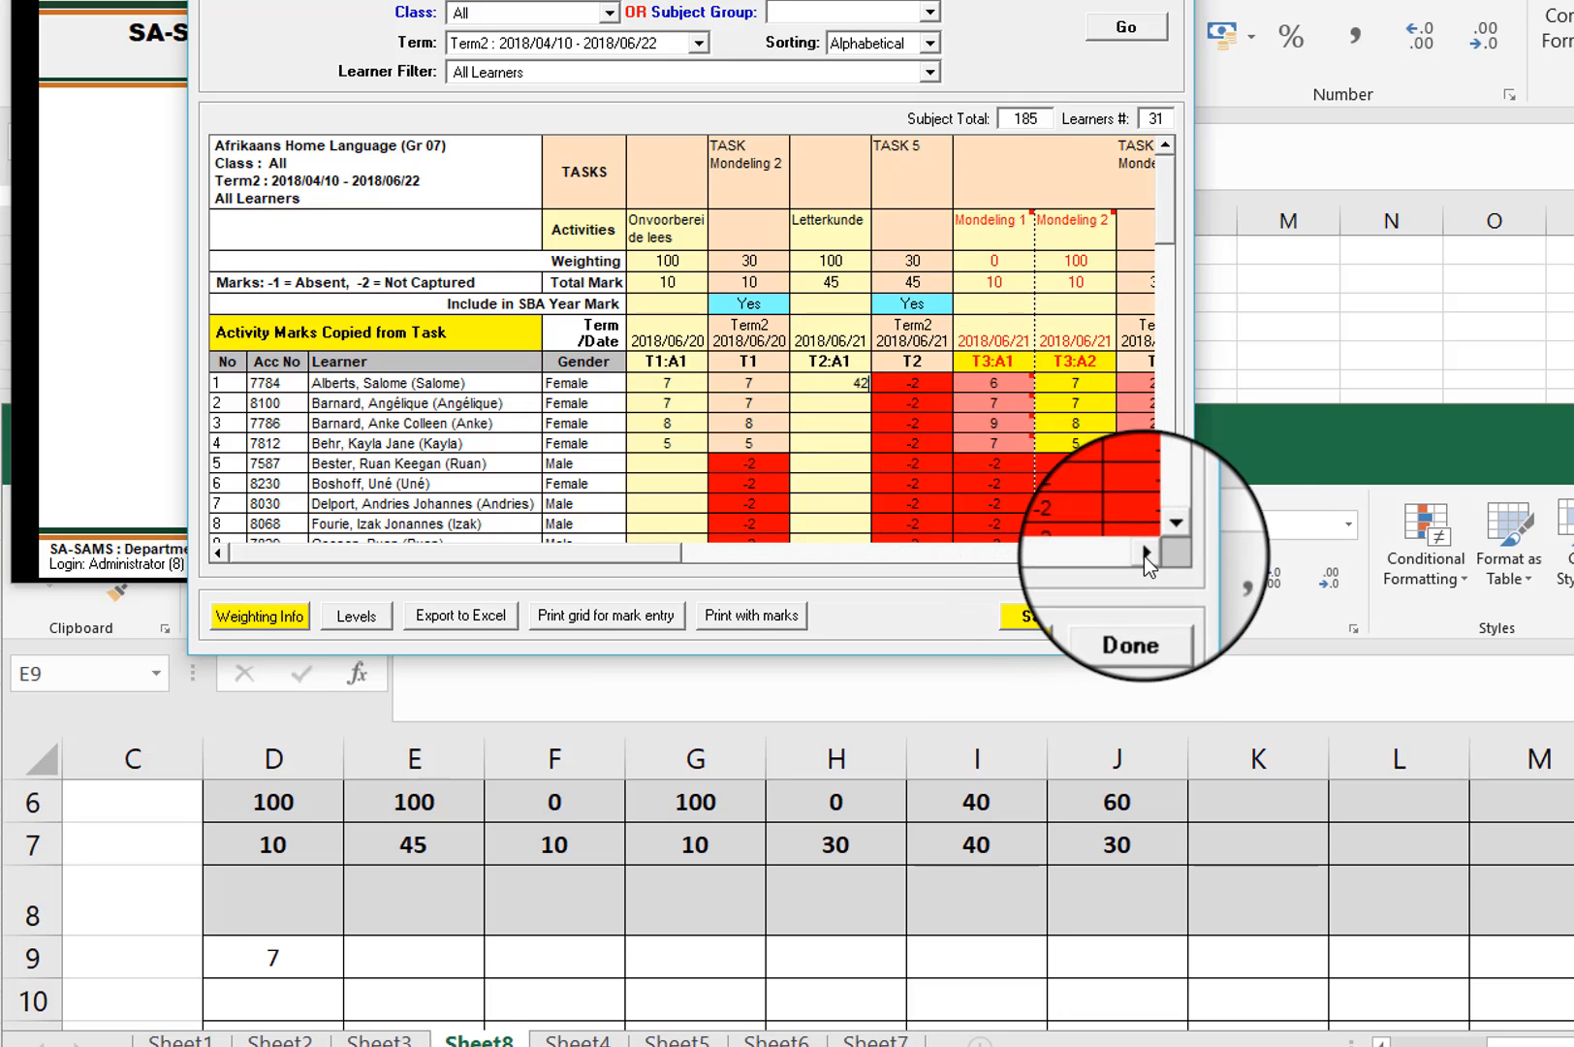
# Step: Enter the first learner's Task 6 marks in SA-SAMS: 37 for V2 Begripstoets and 26 for V3 Skryf-opstel
pyautogui.click(1145, 552)
pyautogui.click(1145, 552)
pyautogui.click(1145, 553)
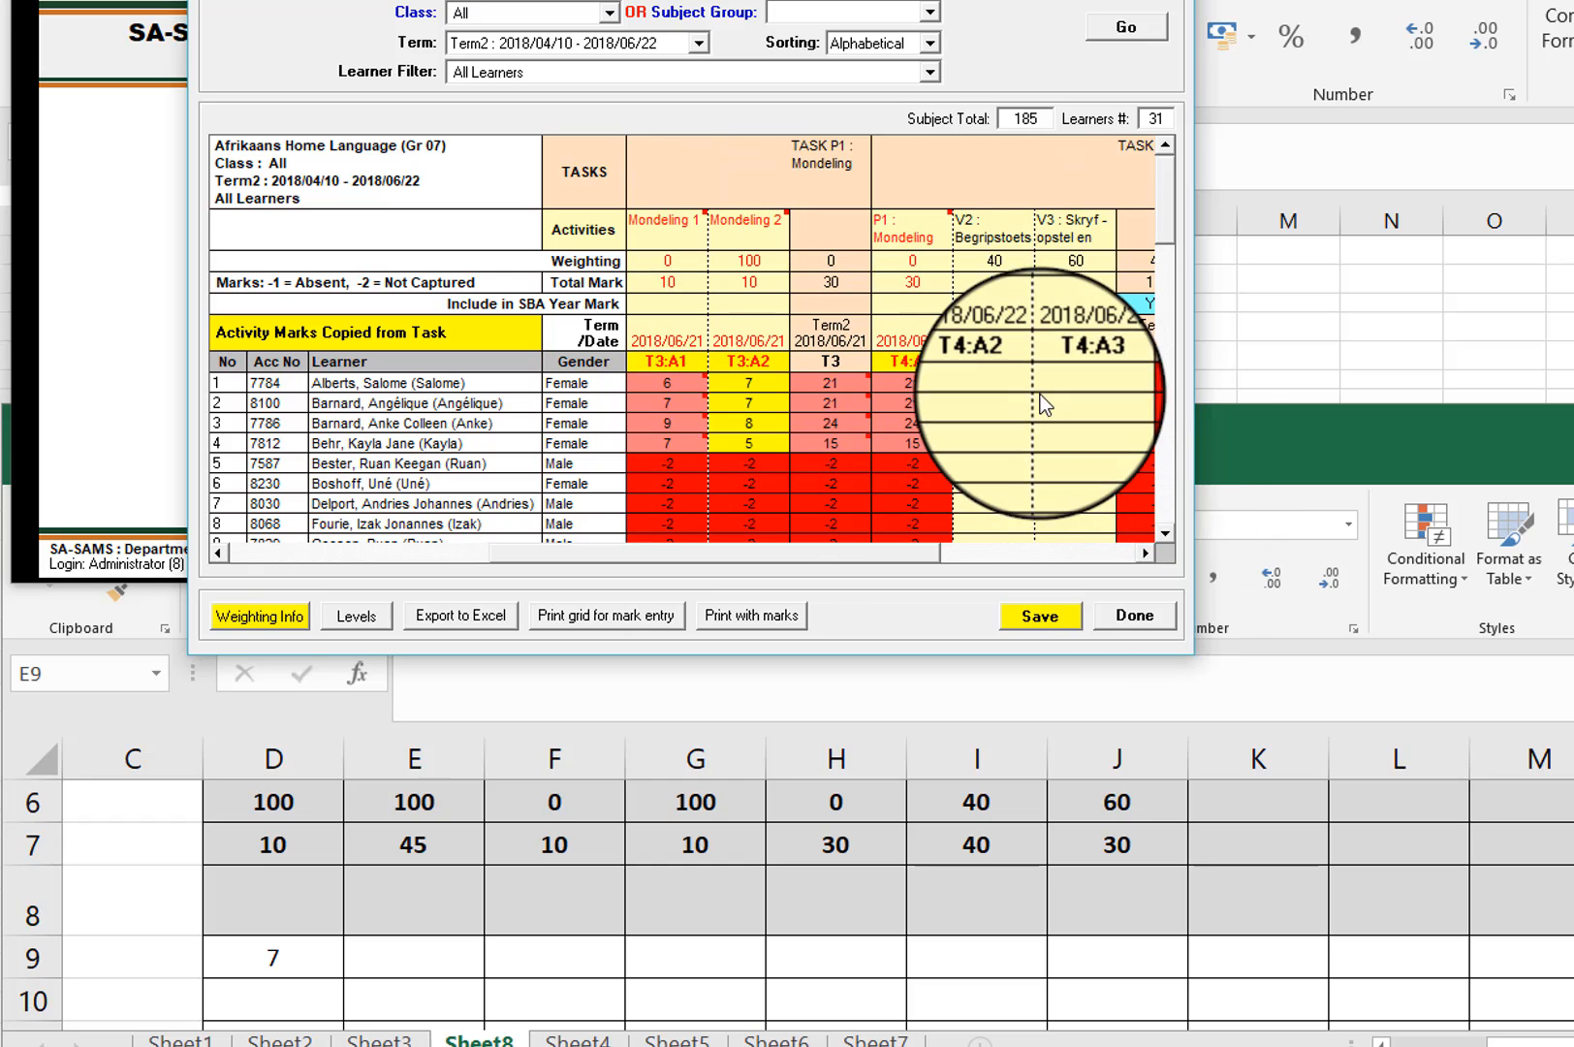
pyautogui.click(1016, 381)
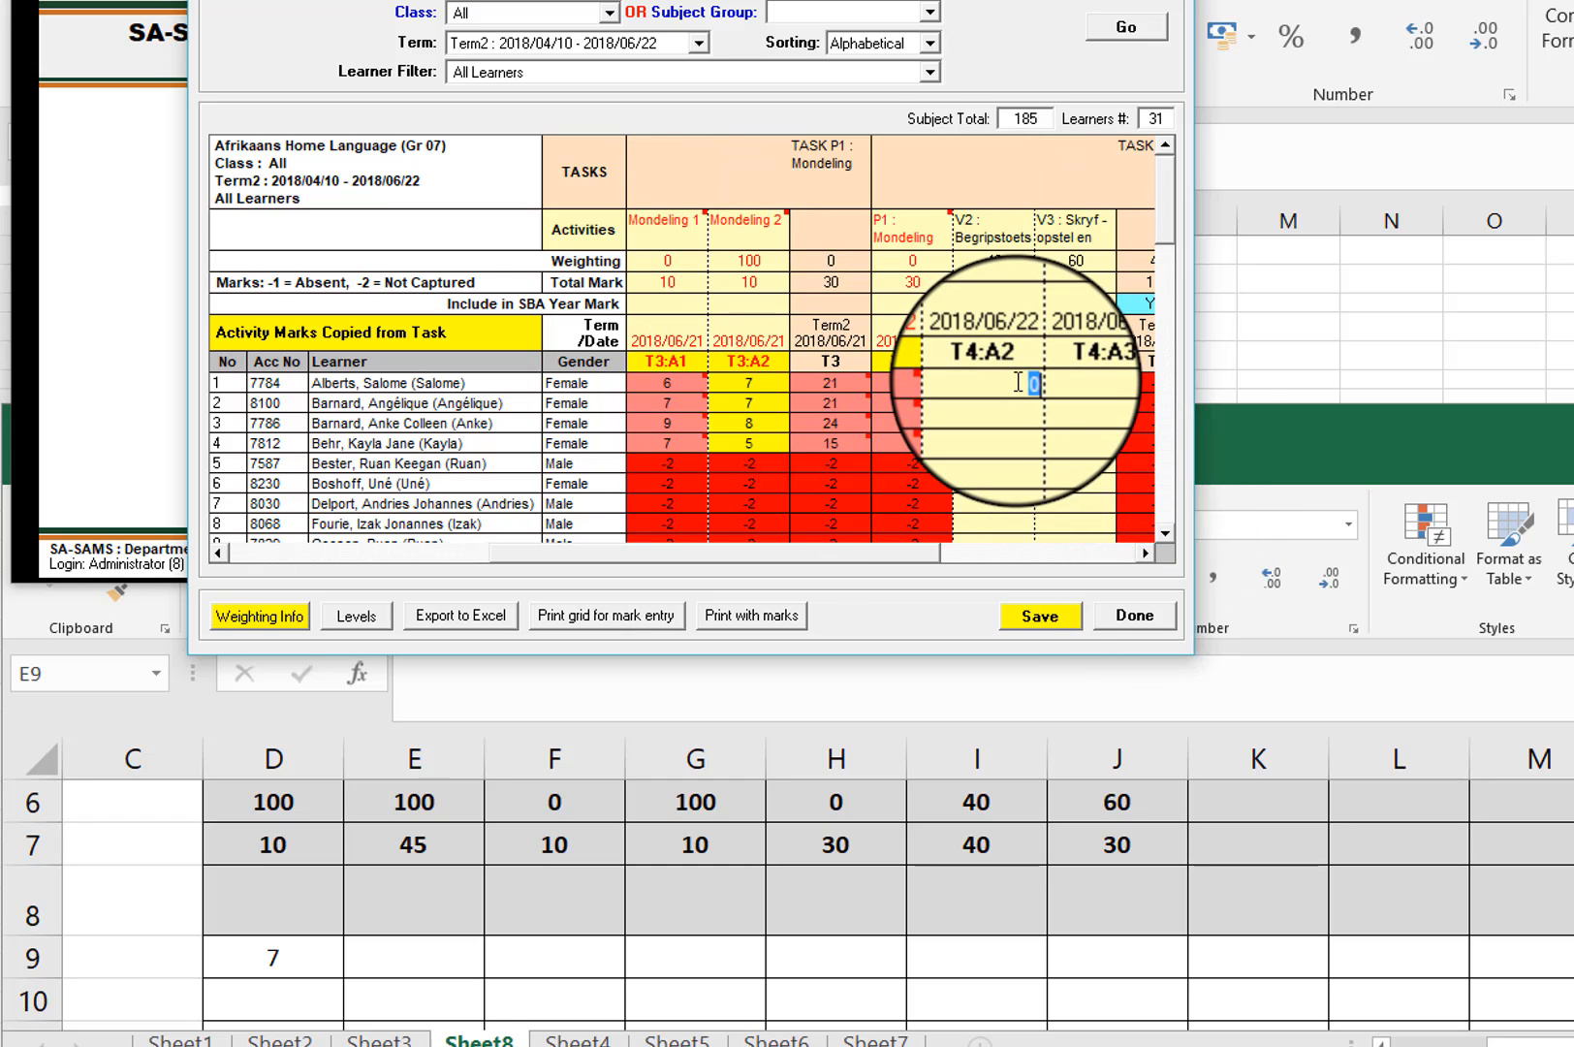
pyautogui.write('37')
pyautogui.click(1072, 381)
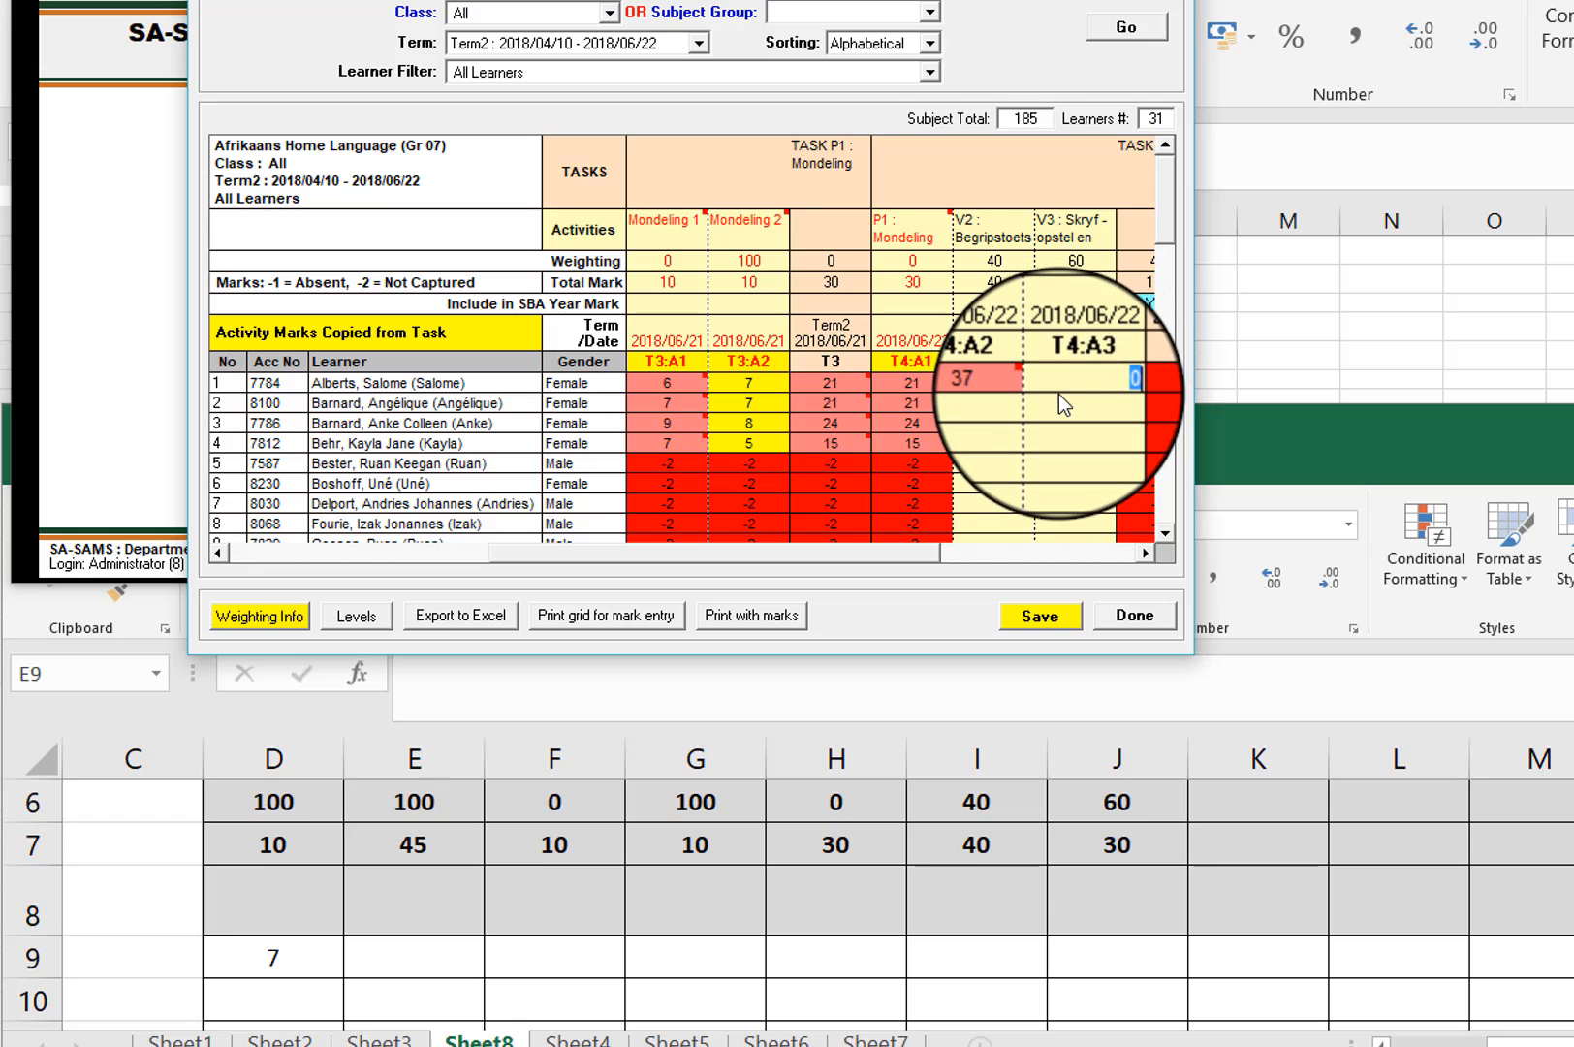
pyautogui.write('26')
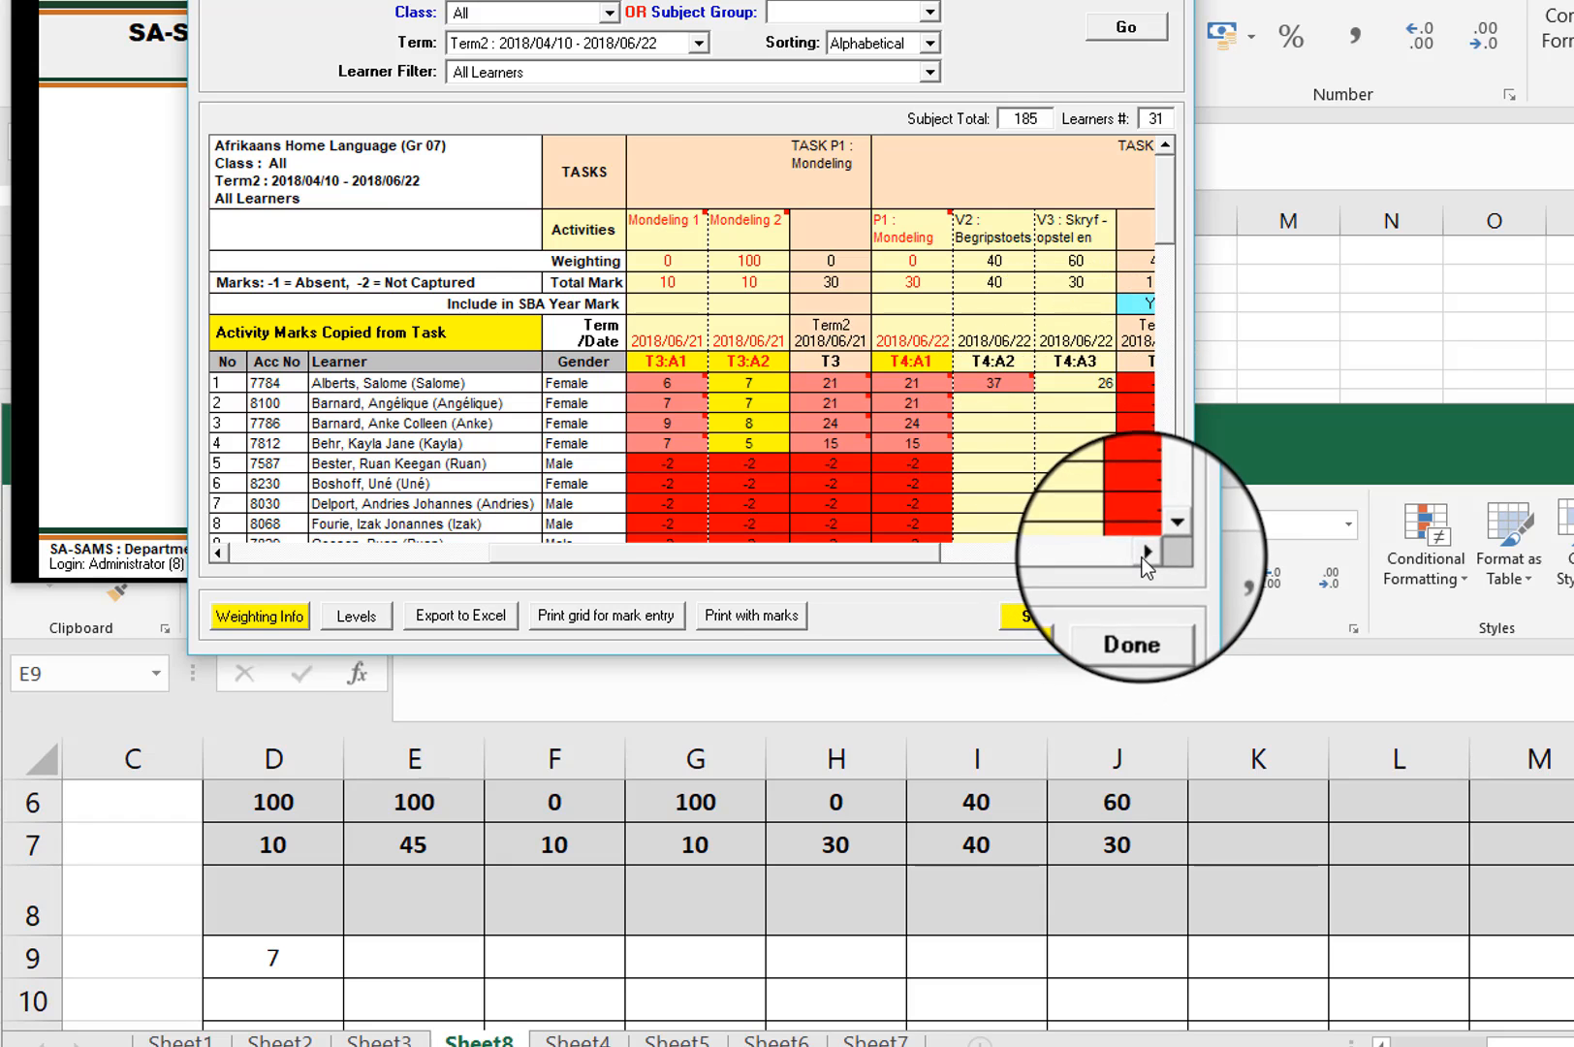
pyautogui.click(1139, 551)
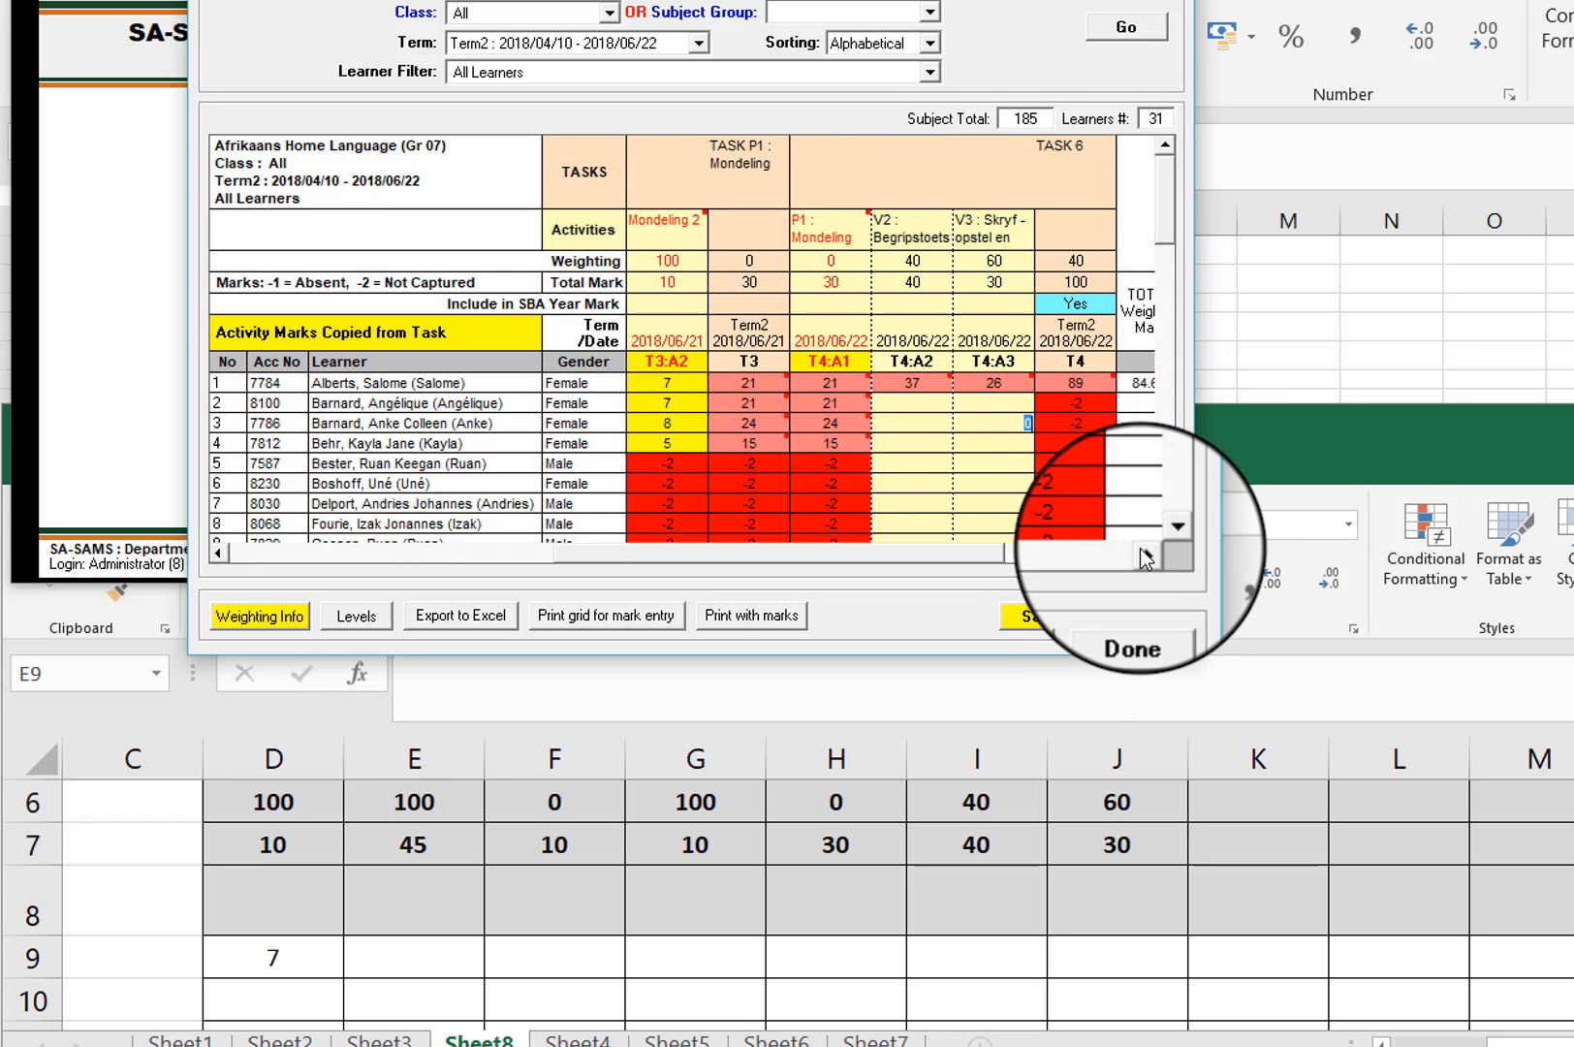
# Step: Copy the first learner's Letterkunde mark, 42, from SA-SAMS into cell E9 of the Excel sheet
pyautogui.moveTo(1072, 552); pyautogui.dragTo(591, 549)
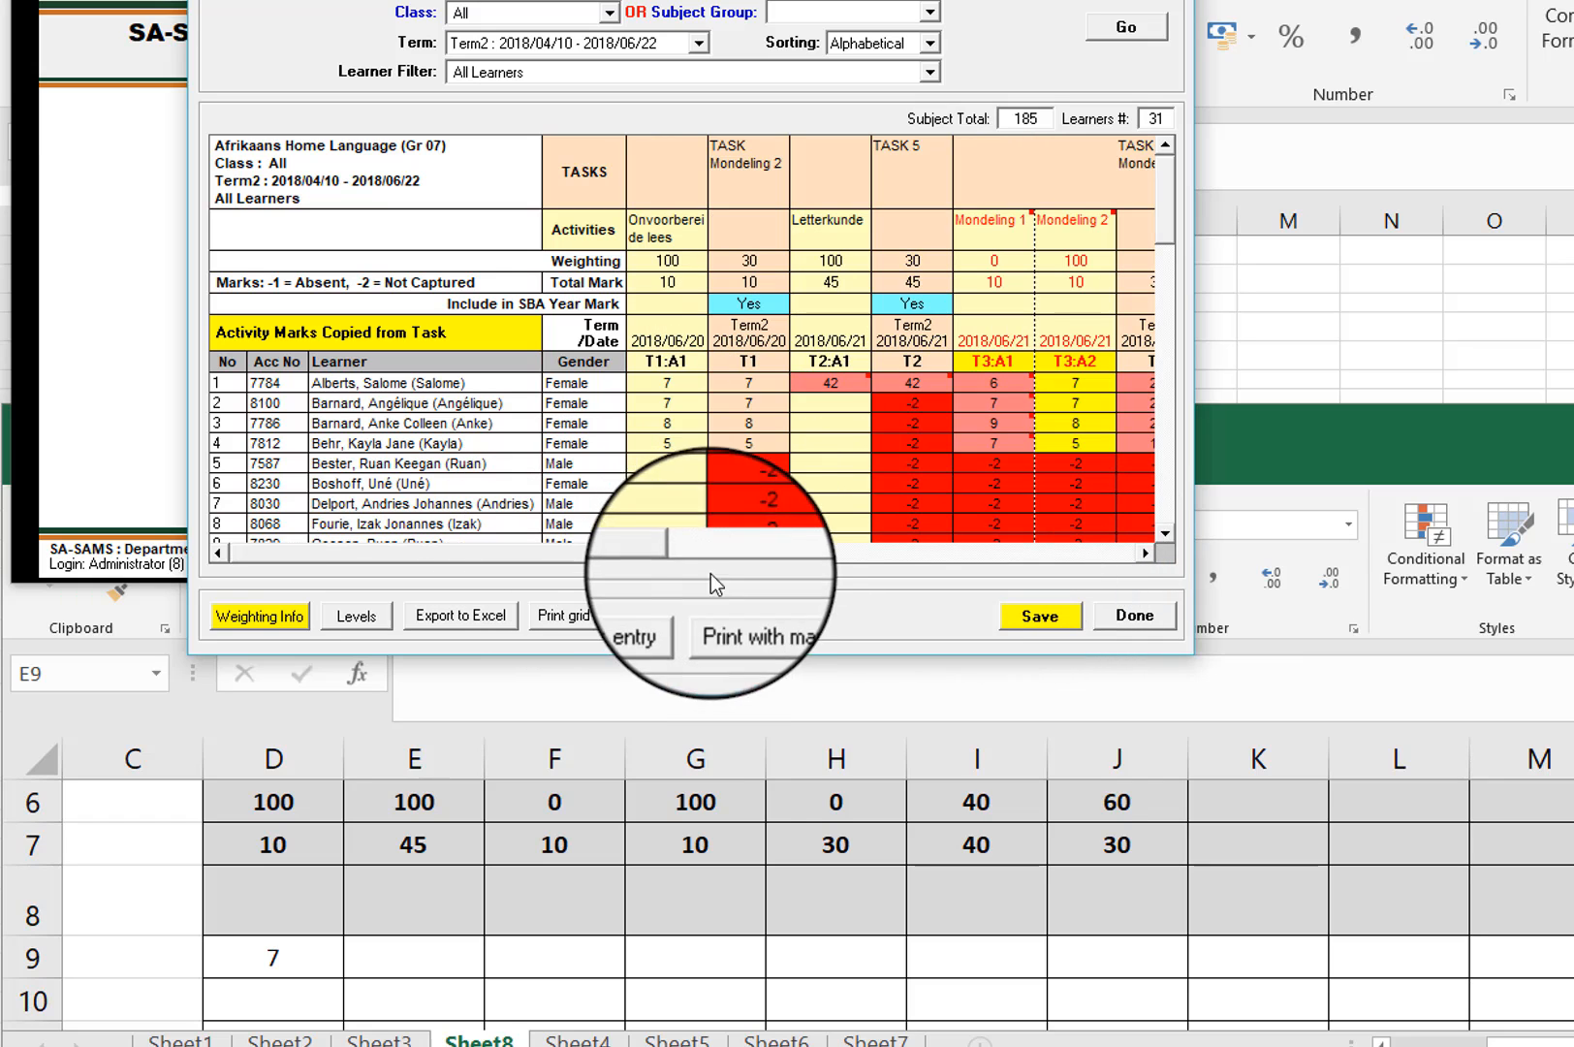
pyautogui.click(422, 954)
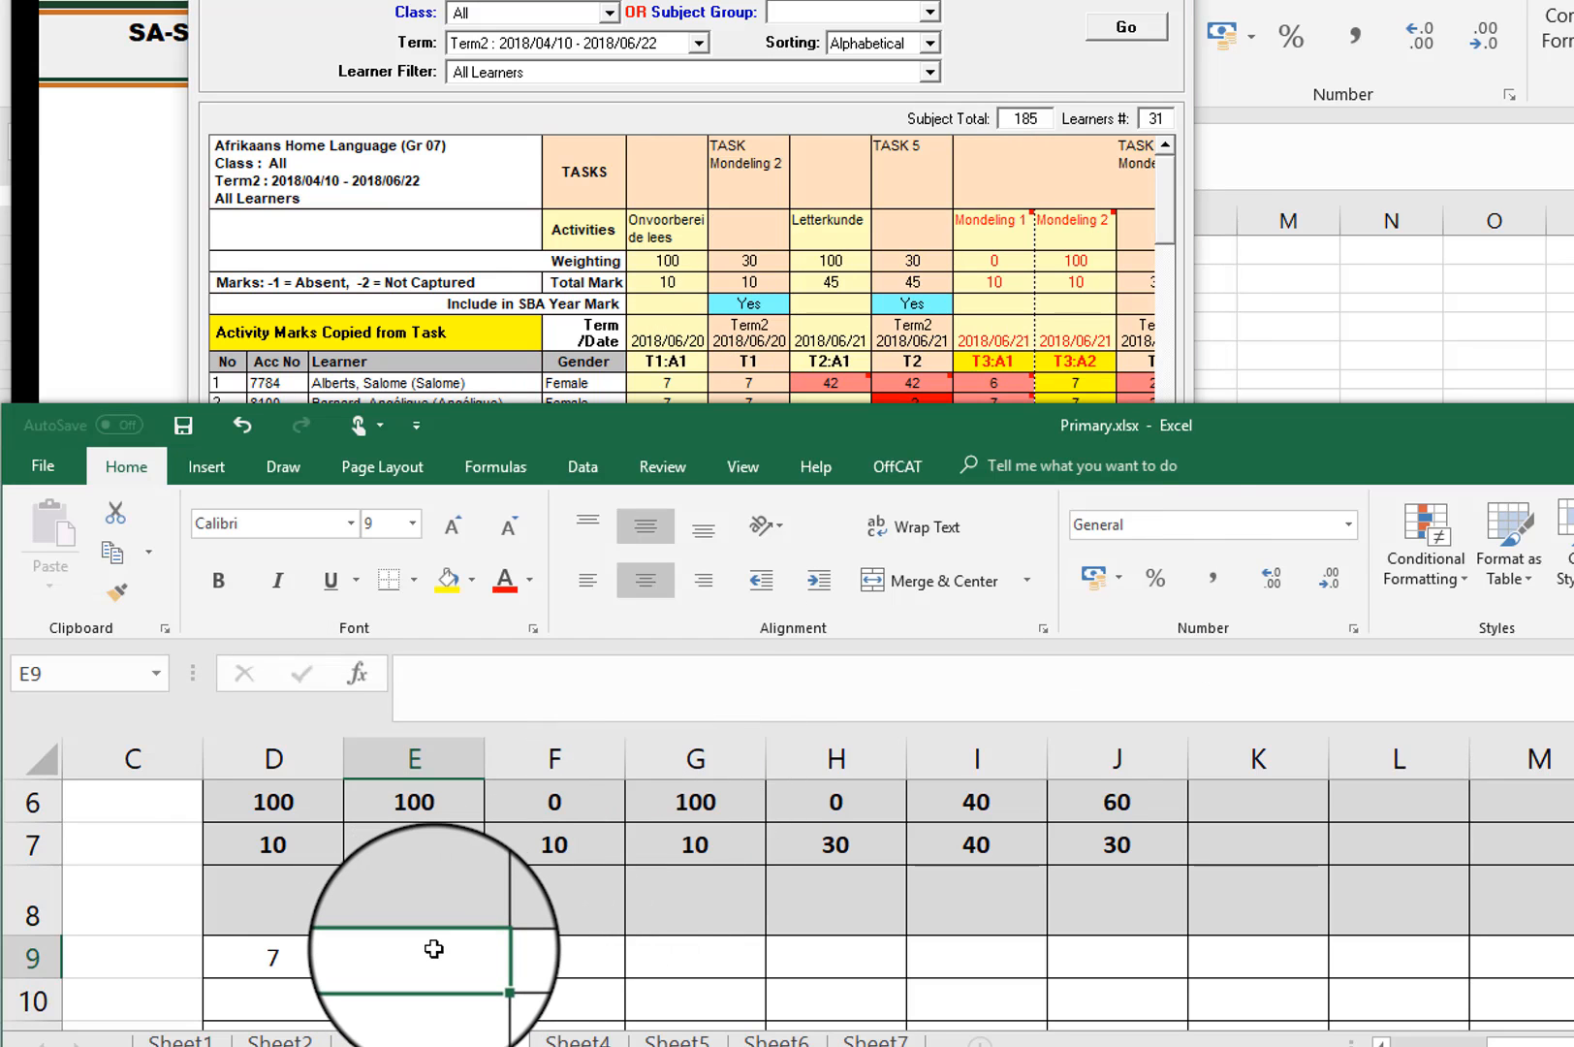
pyautogui.write('42')
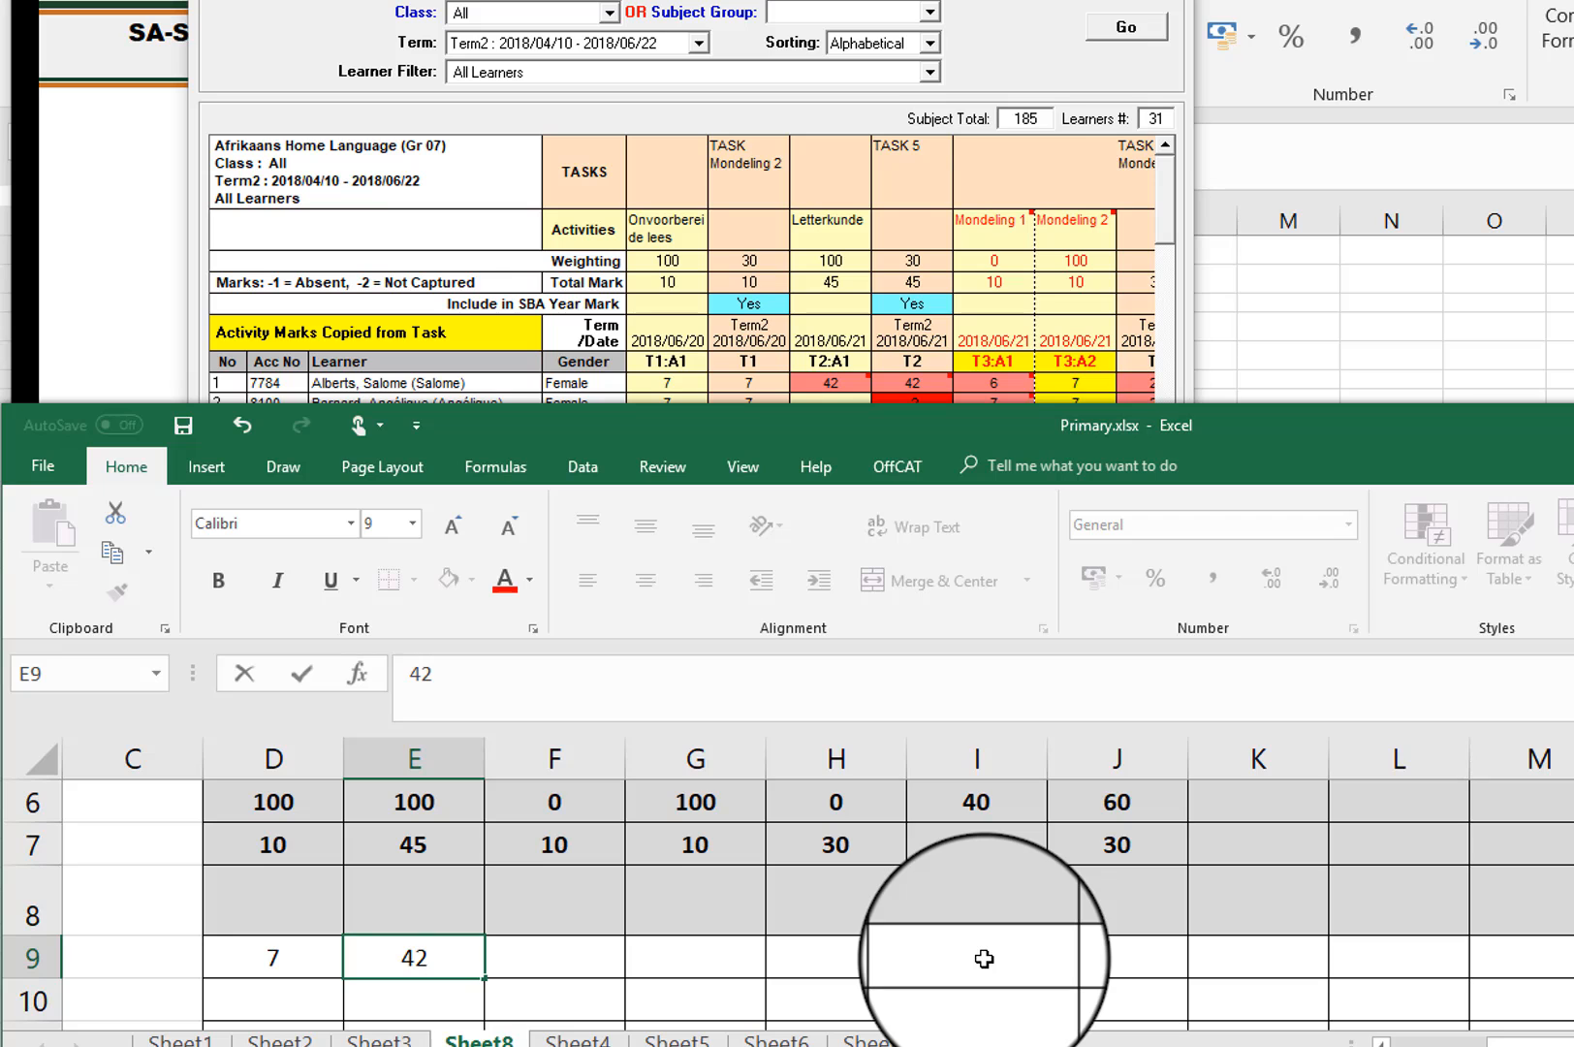
# Step: Copy the first learner's Task 6 marks from SA-SAMS into Excel: 37 in I9 and 26 in J9
pyautogui.click(1168, 206)
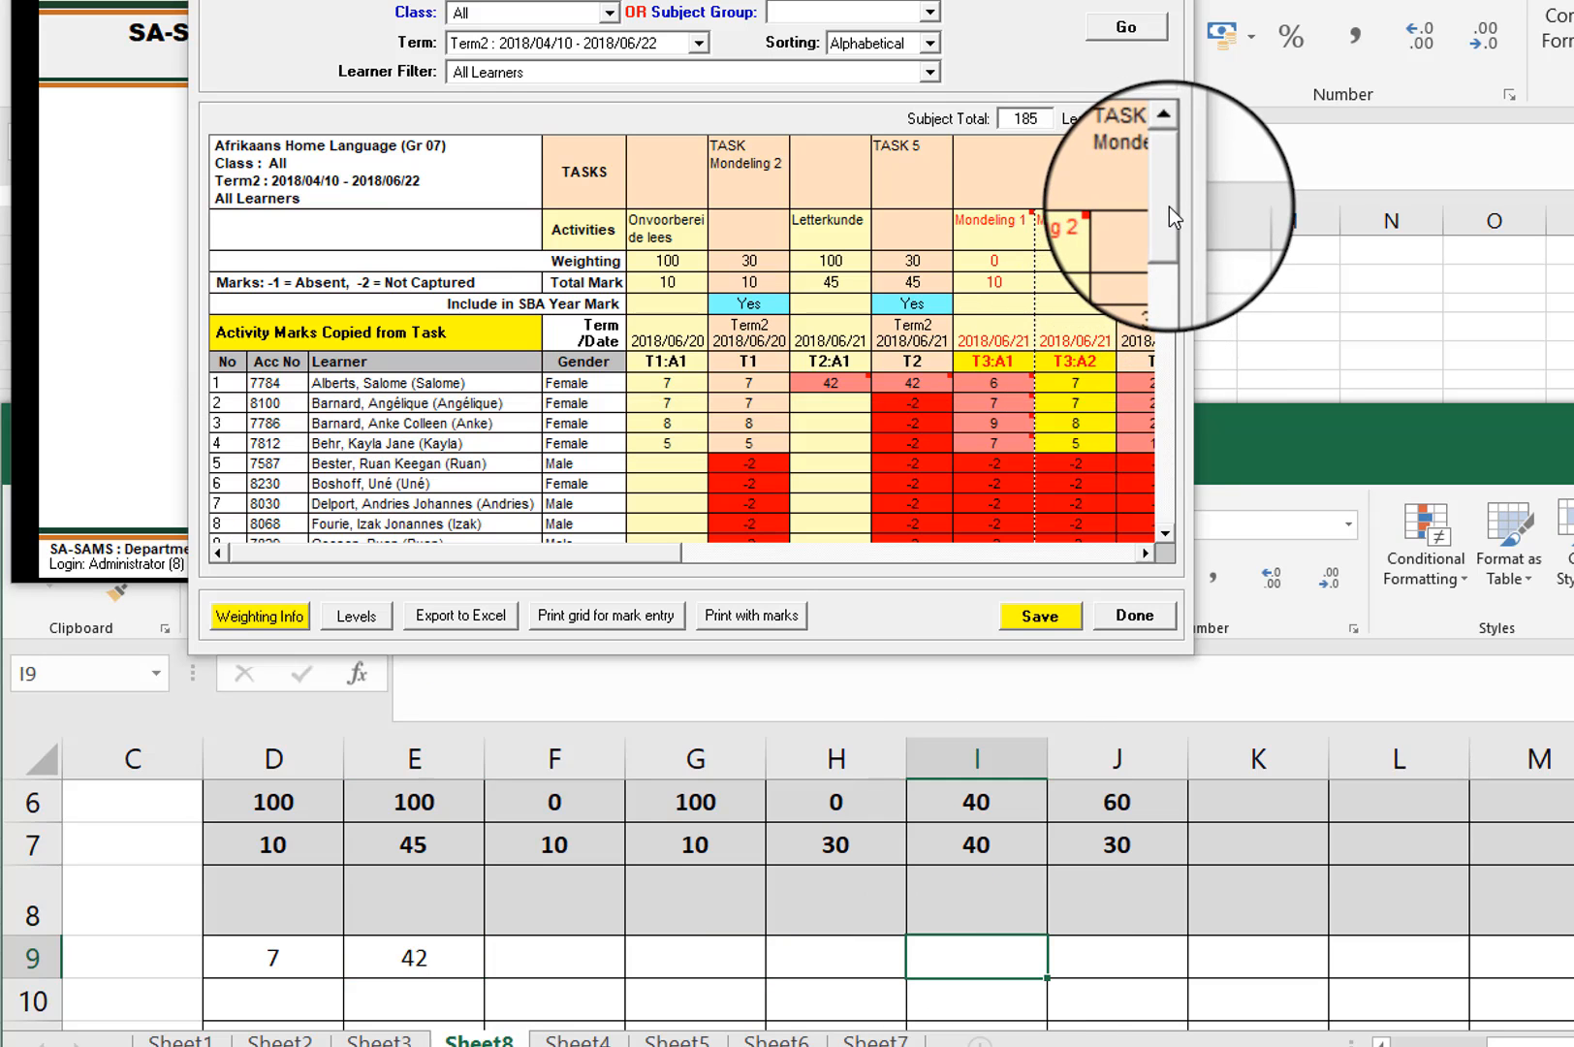
pyautogui.click(1144, 553)
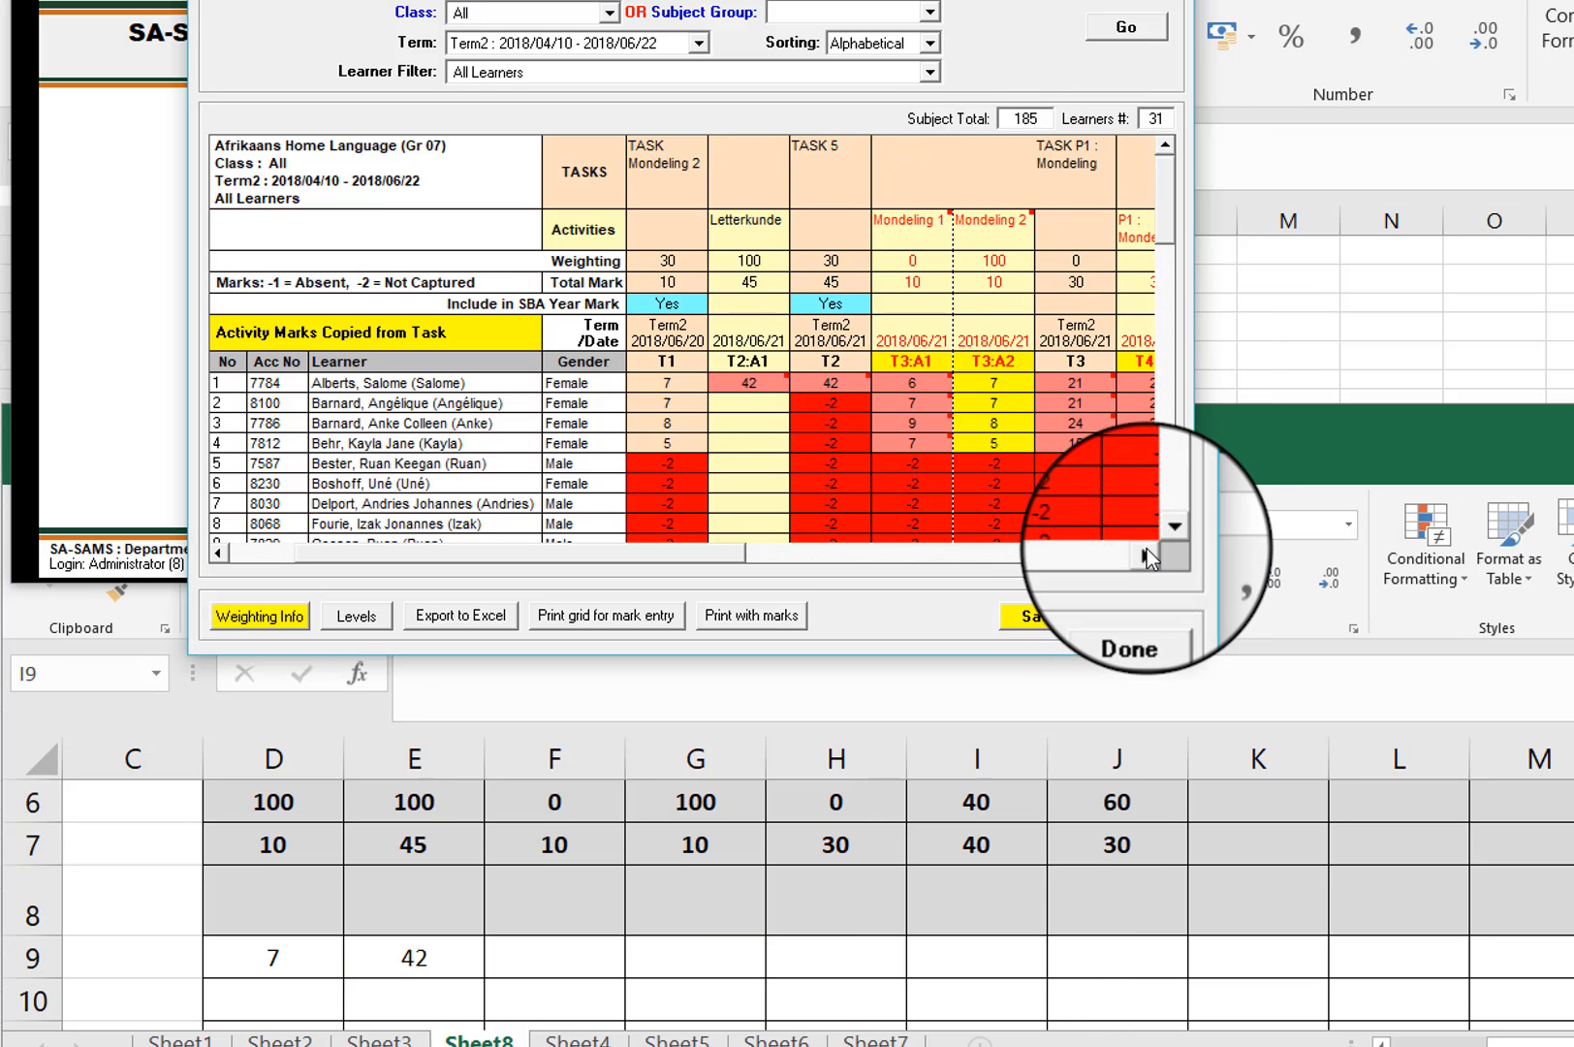
pyautogui.click(1144, 552)
pyautogui.click(1146, 549)
pyautogui.click(1145, 548)
pyautogui.click(1145, 549)
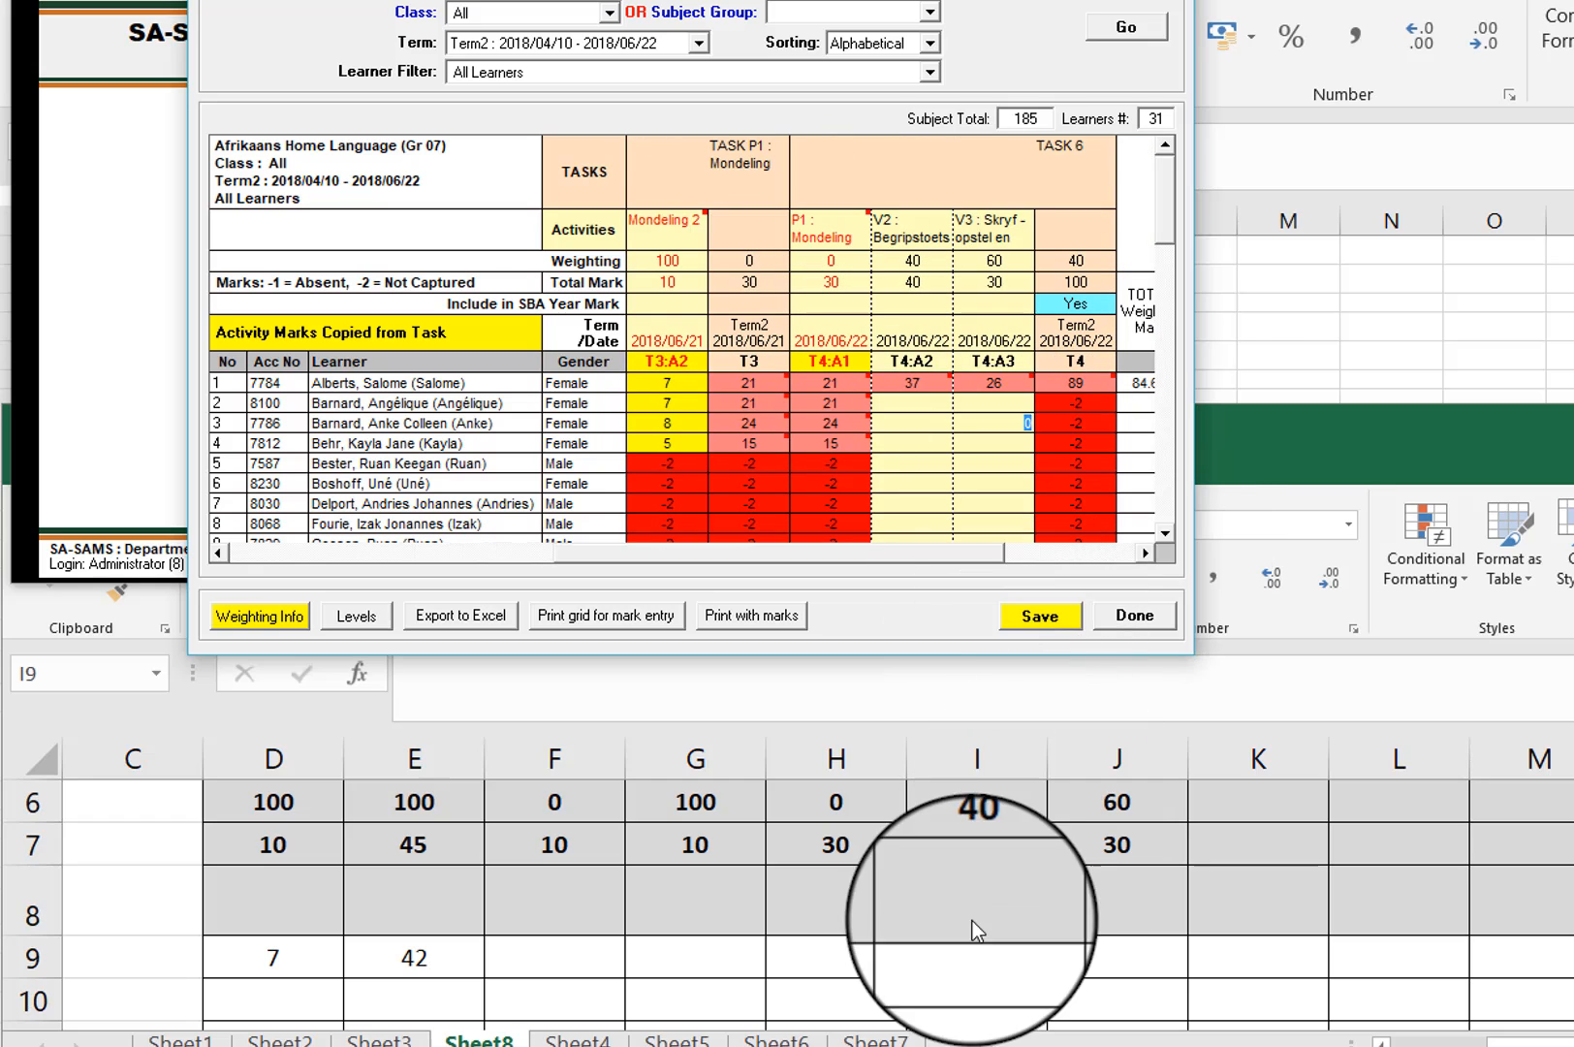
pyautogui.click(990, 954)
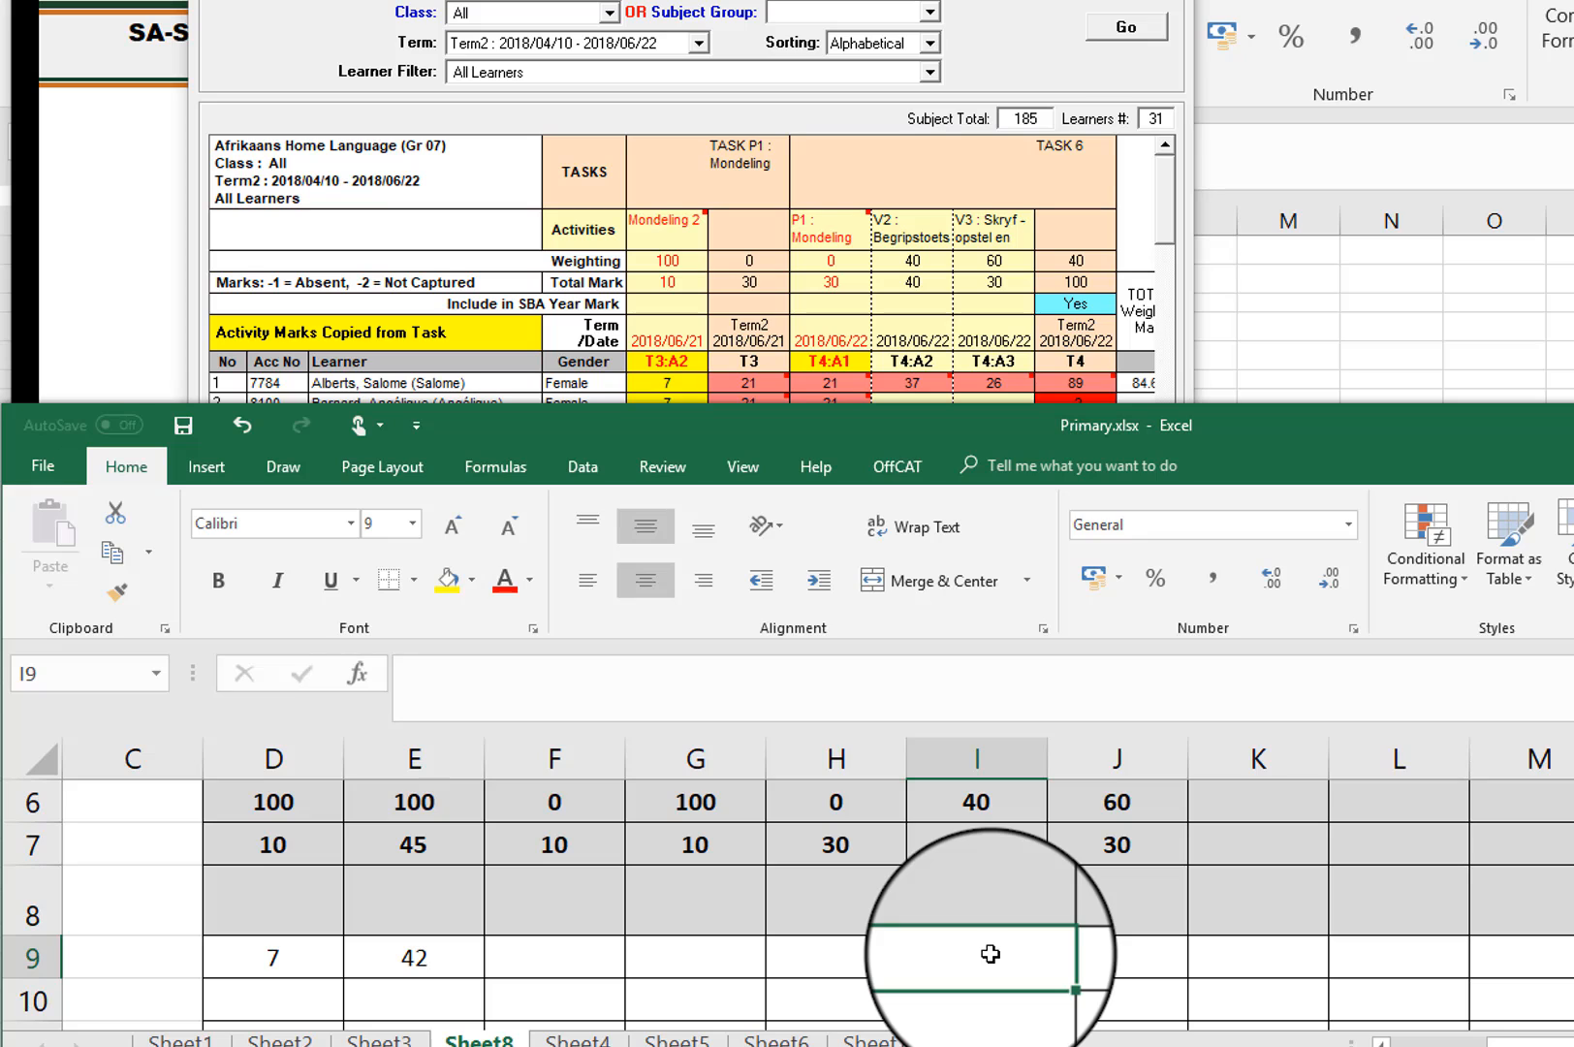
pyautogui.doubleClick(989, 954)
pyautogui.write('3')
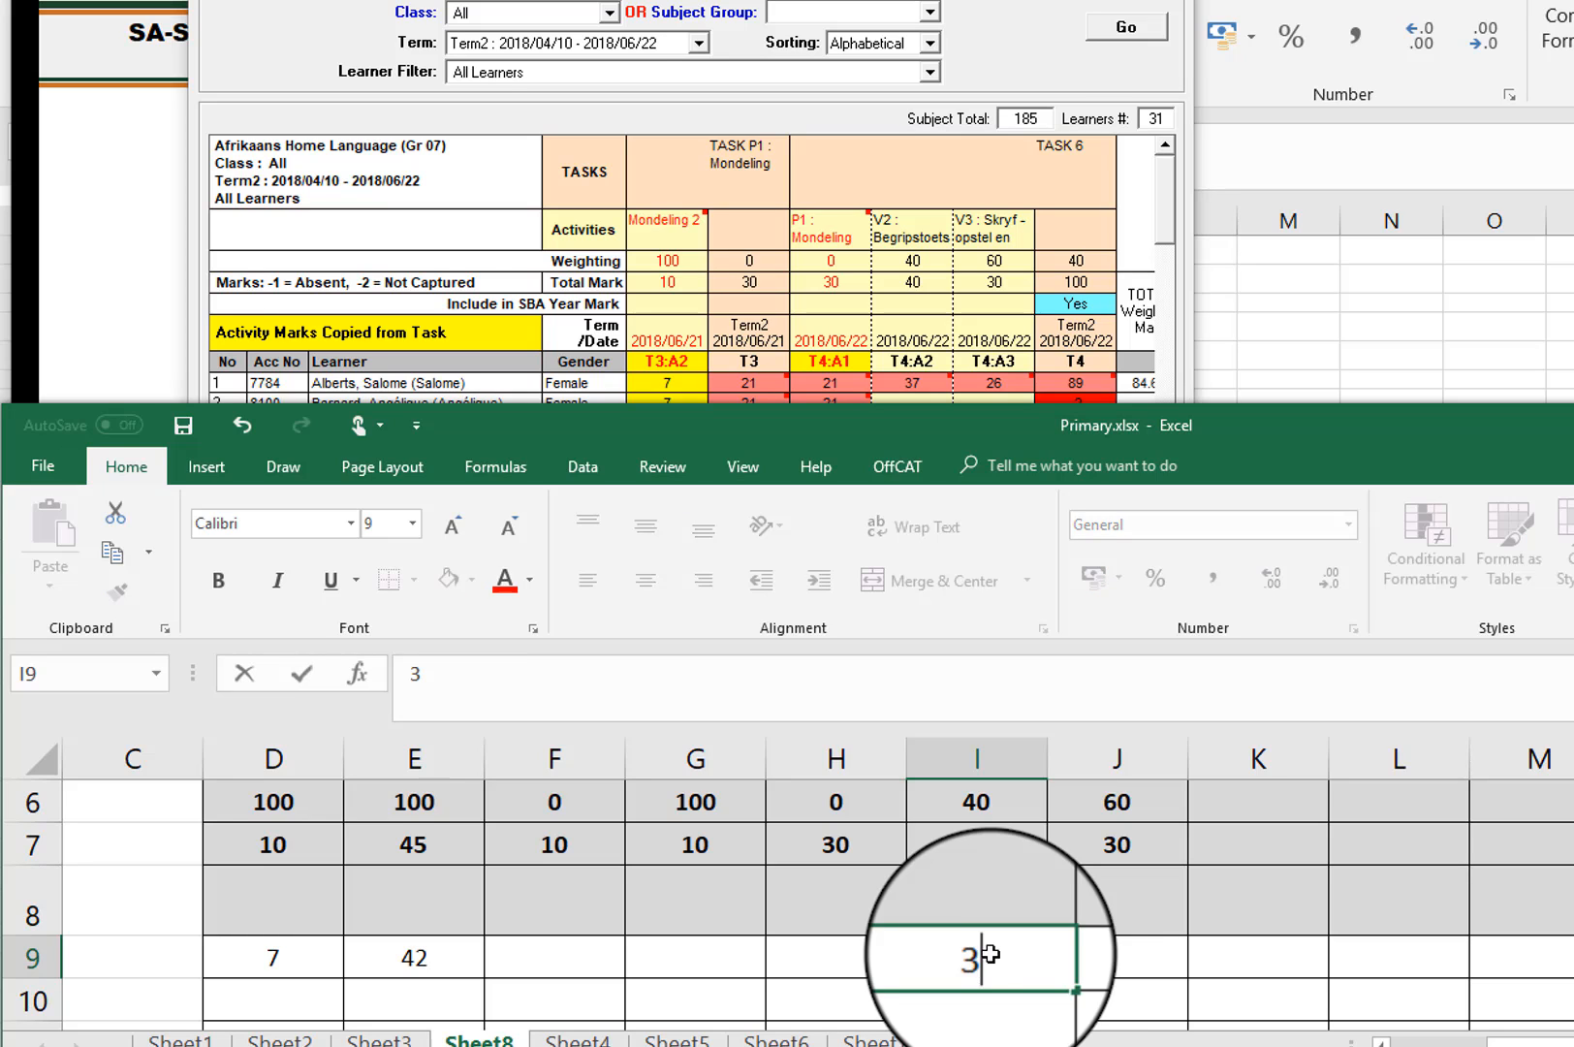
pyautogui.write('7')
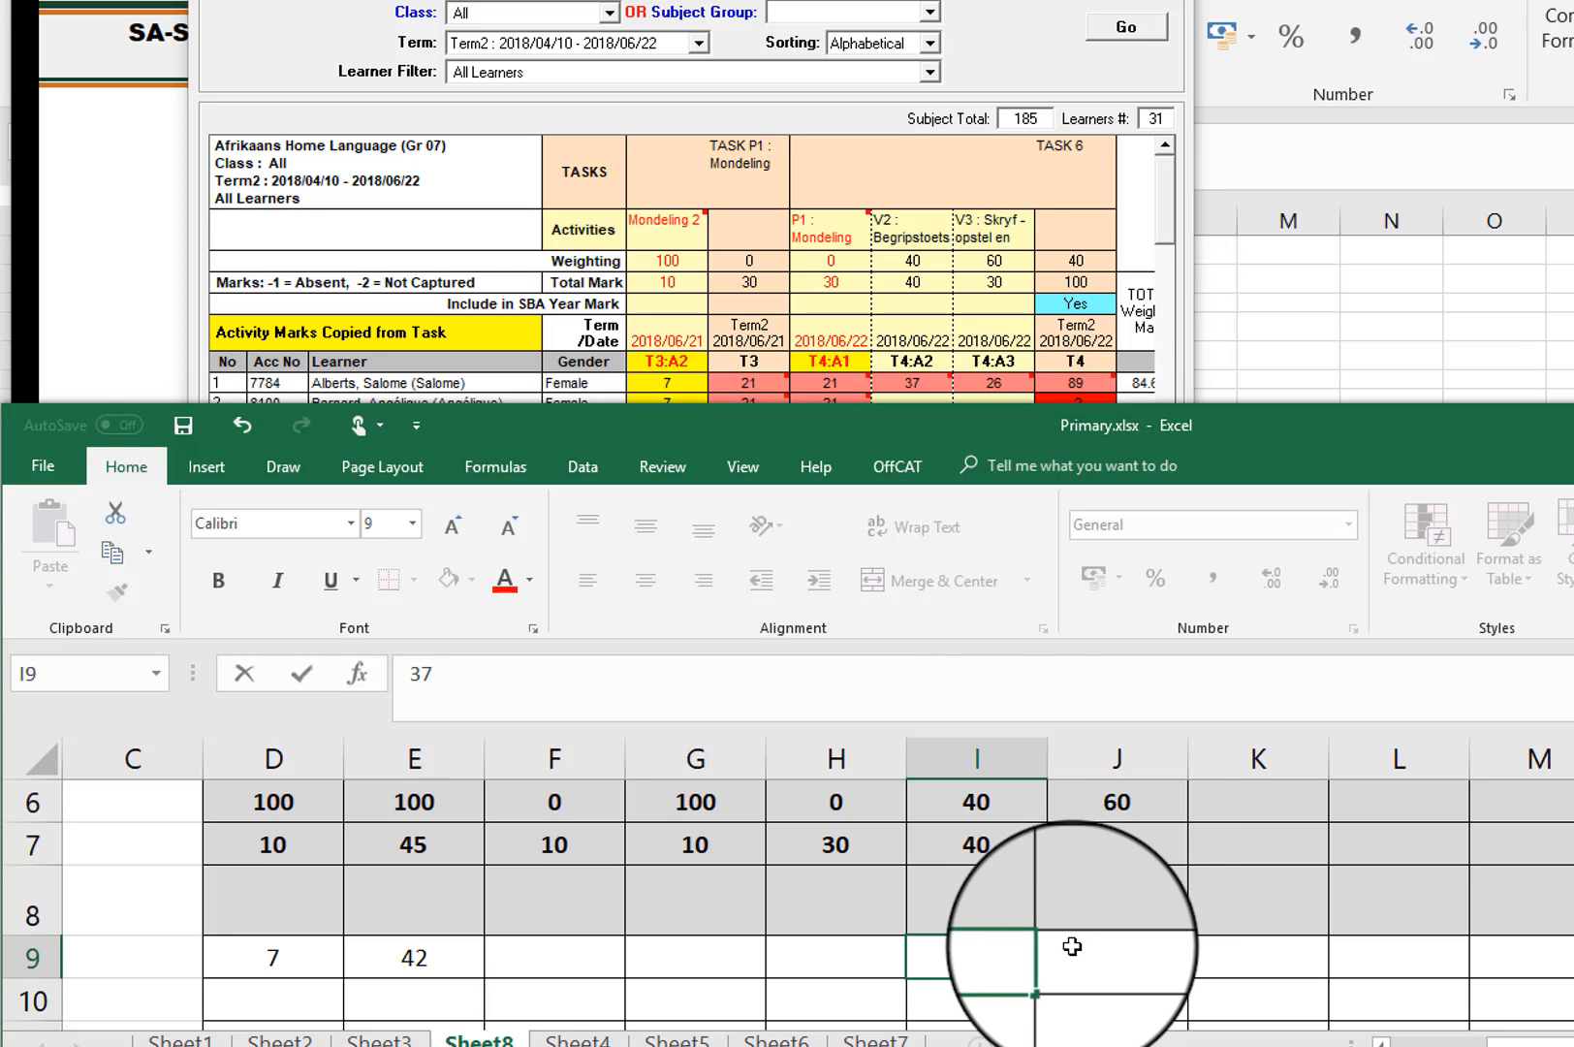
pyautogui.click(1127, 950)
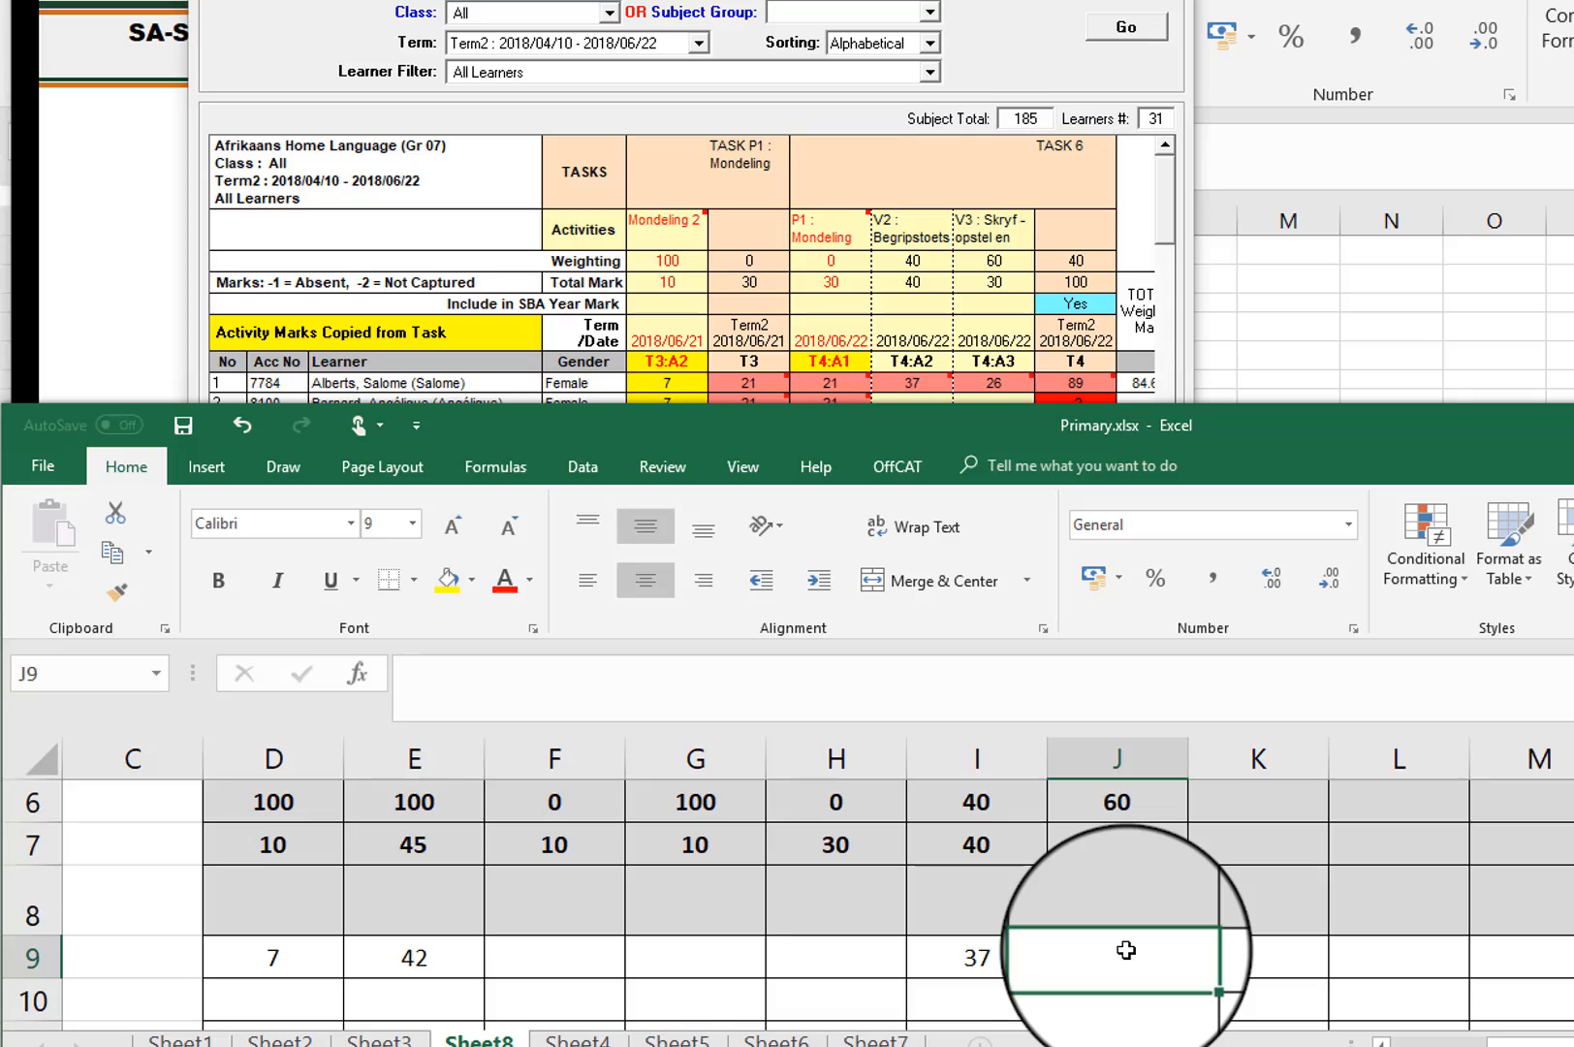
pyautogui.write('26')
pyautogui.press('Tab')
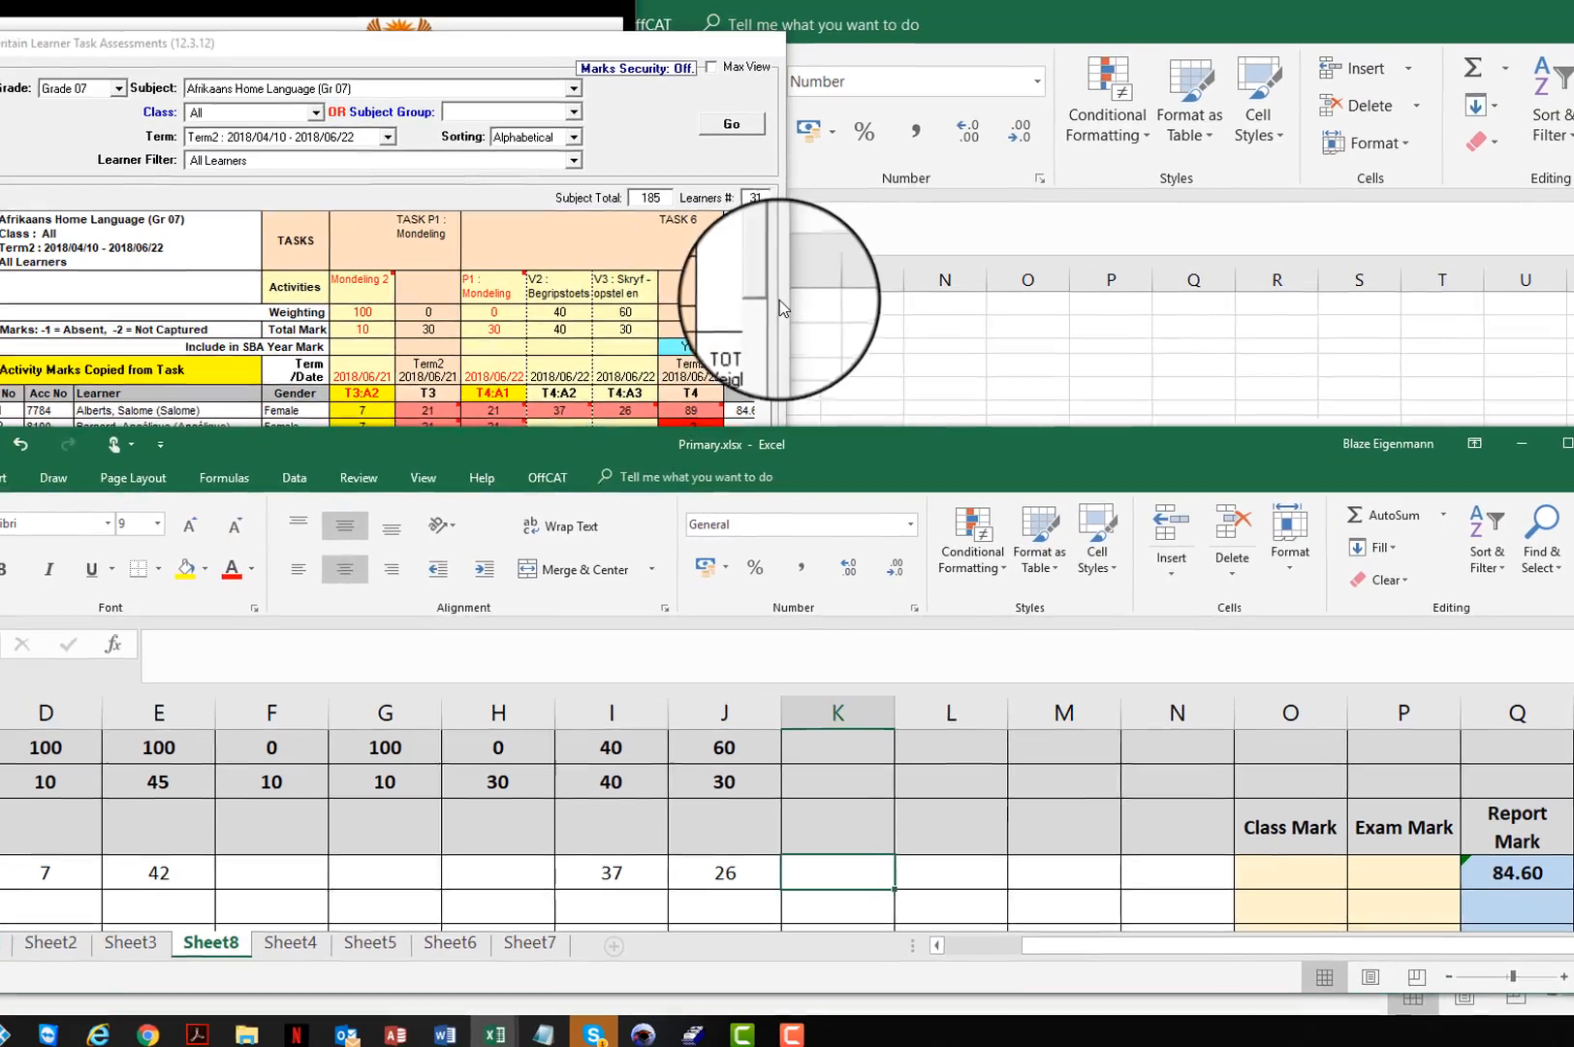
# Step: Compare the first learner's SA-SAMS weighted total with Excel's Report Mark, then enter 28 as the second learner's Letterkunde mark in SA-SAMS
pyautogui.click(580, 224)
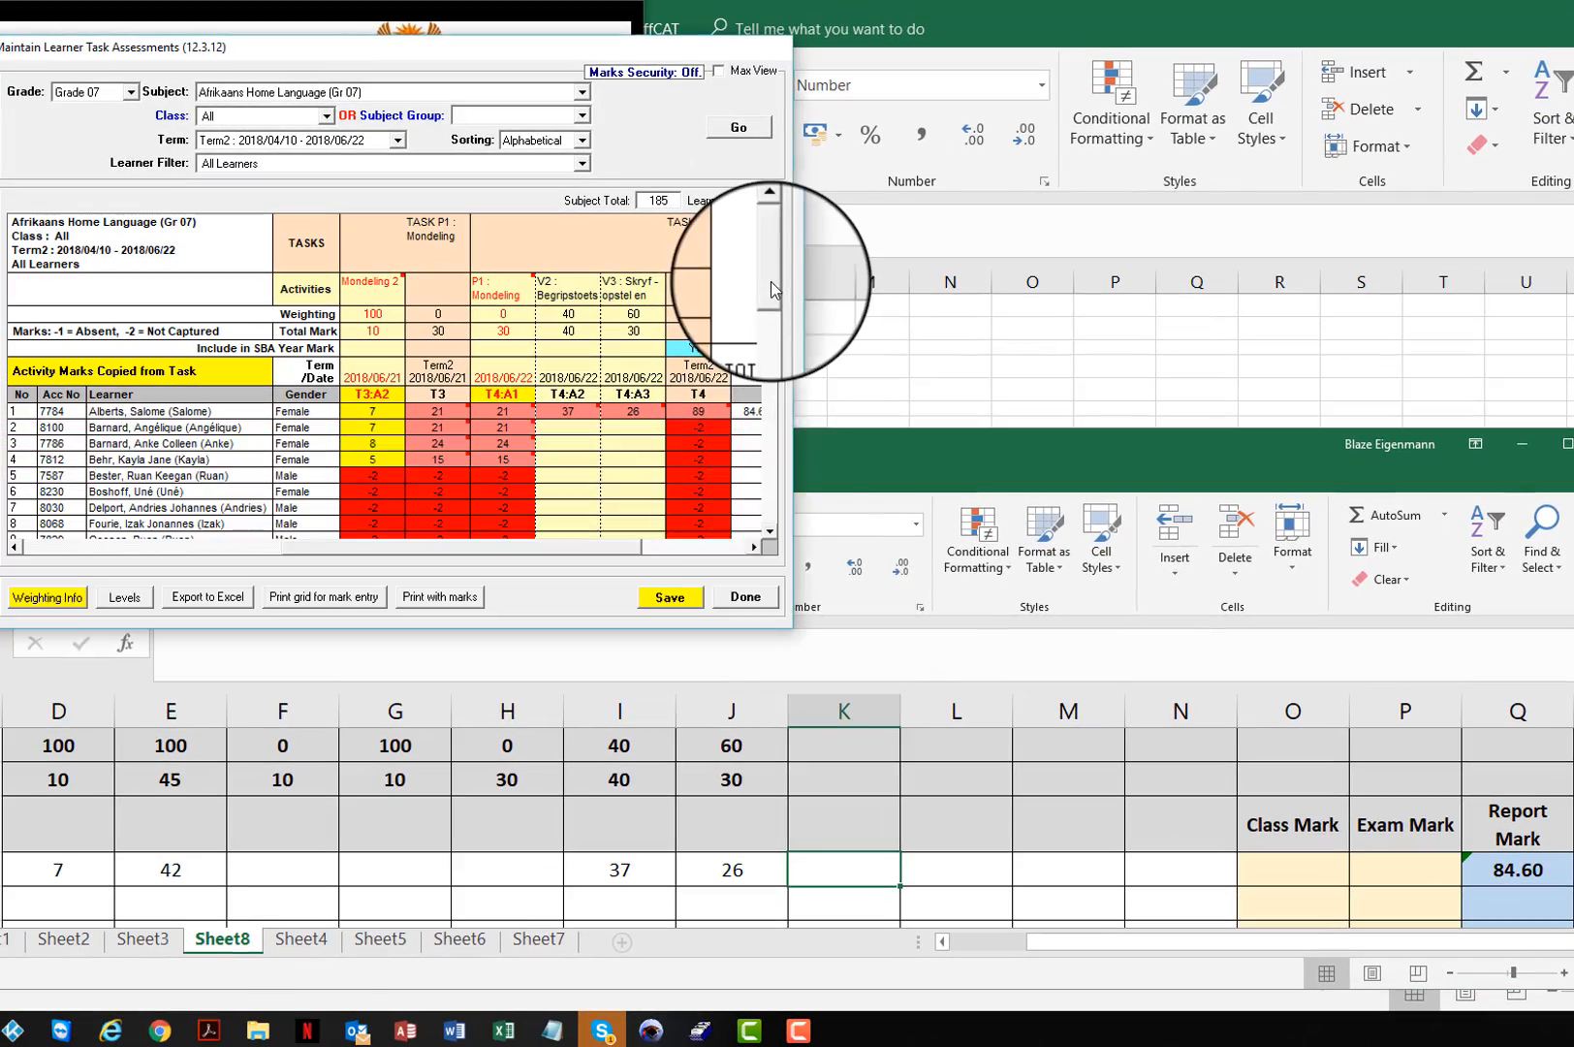
pyautogui.click(754, 547)
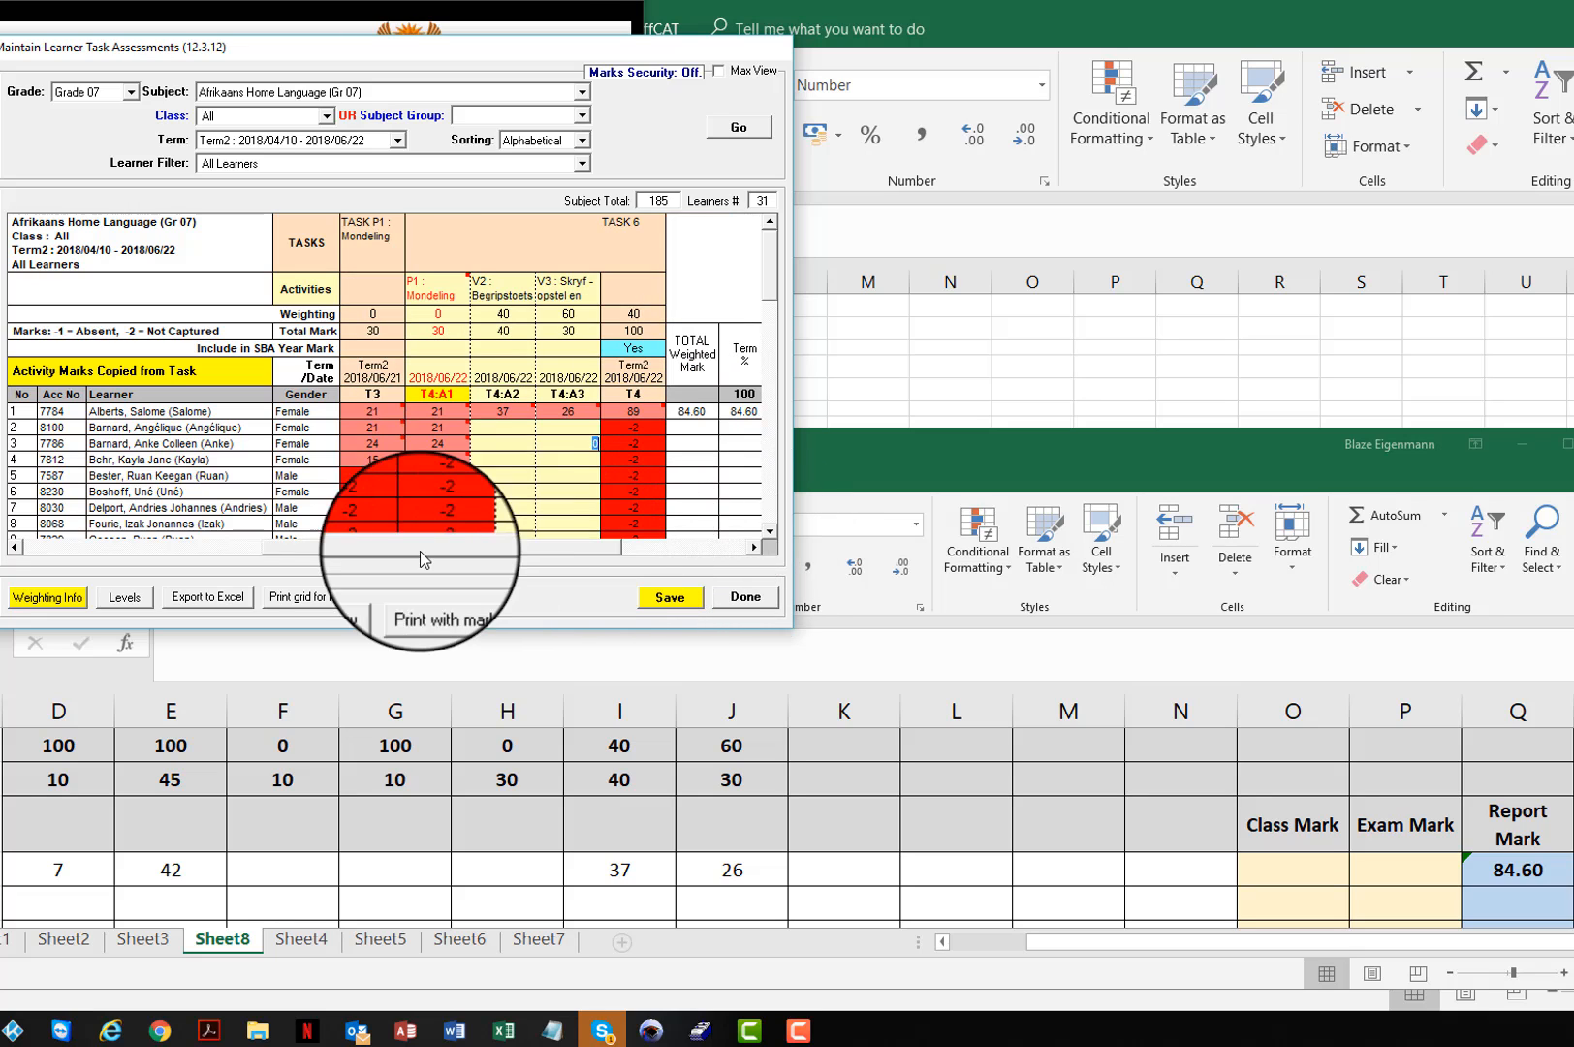
pyautogui.moveTo(419, 551); pyautogui.dragTo(233, 547)
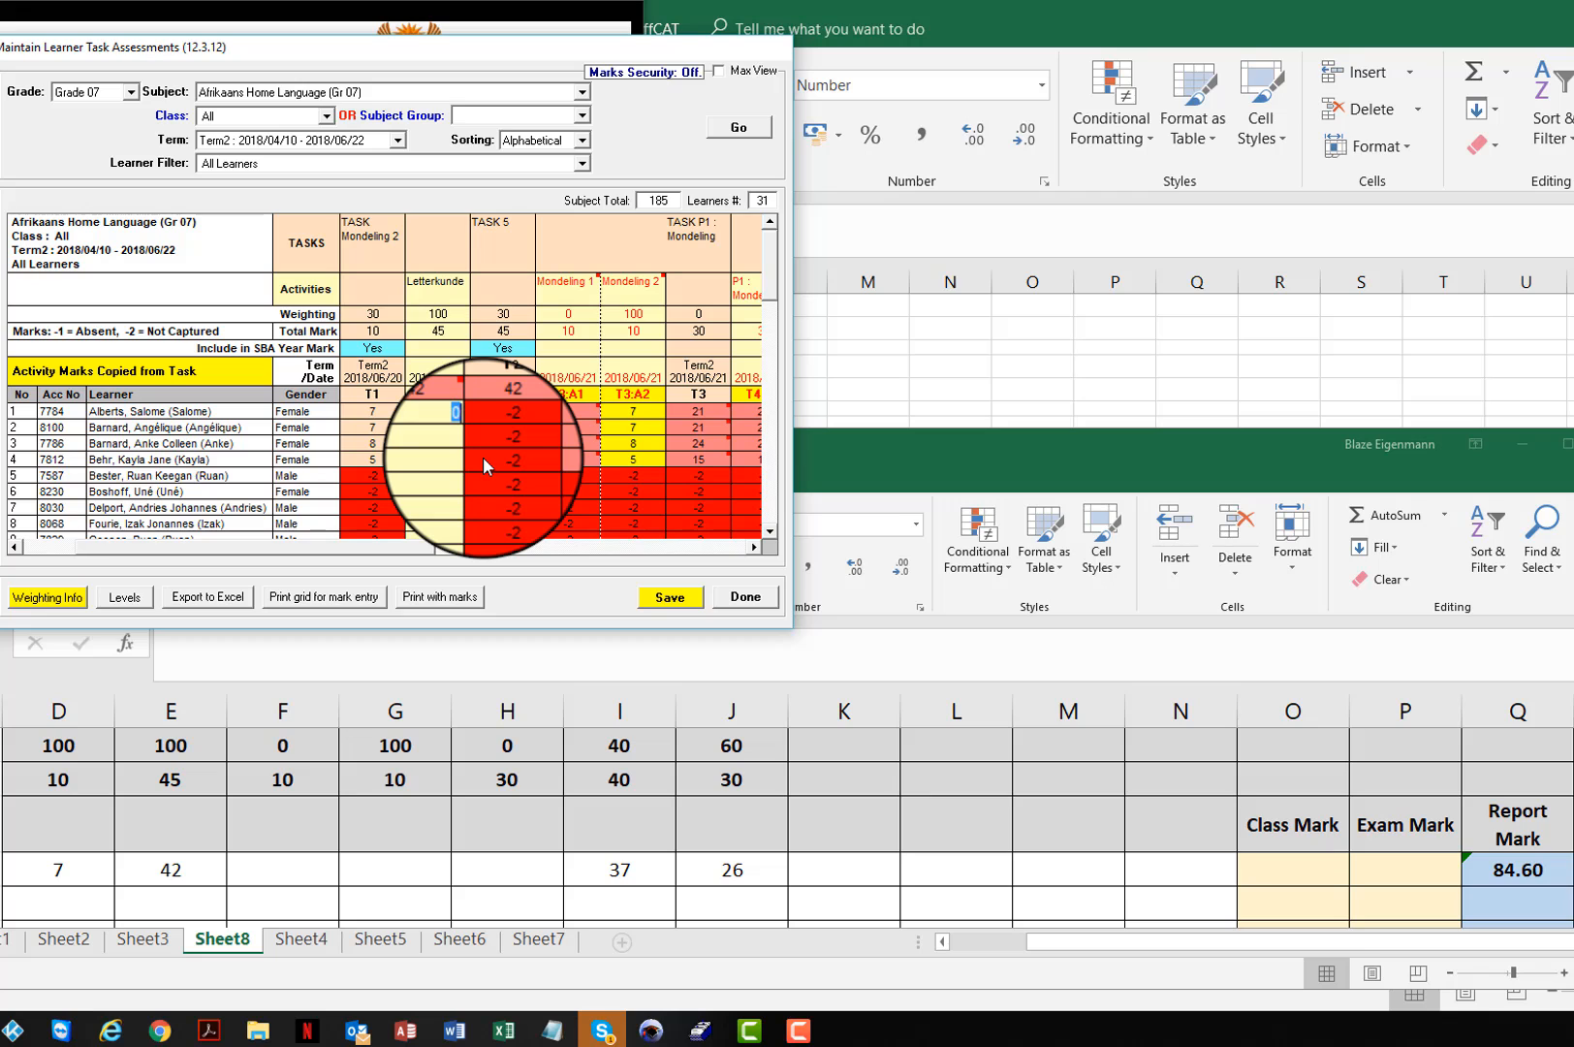
pyautogui.write('8')
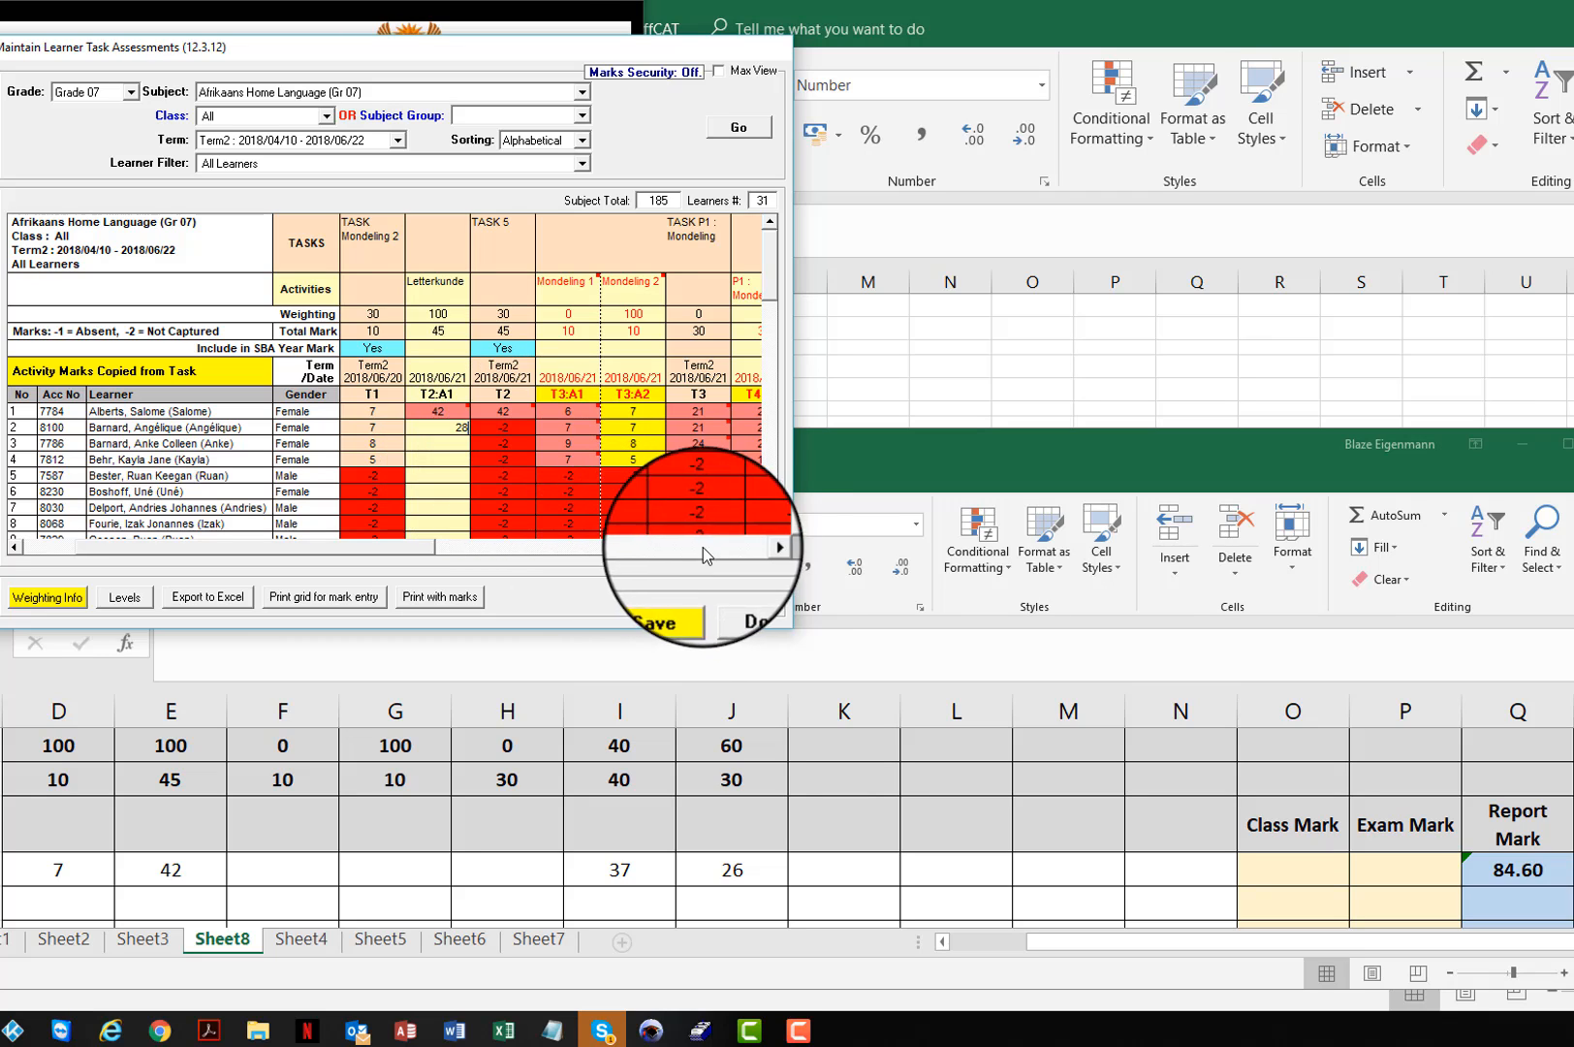
# Step: Enter the second learner's Task 6 marks in SA-SAMS: 25 for V2 Begripstoets and 17 for V3 Skryf-opstel
pyautogui.click(754, 548)
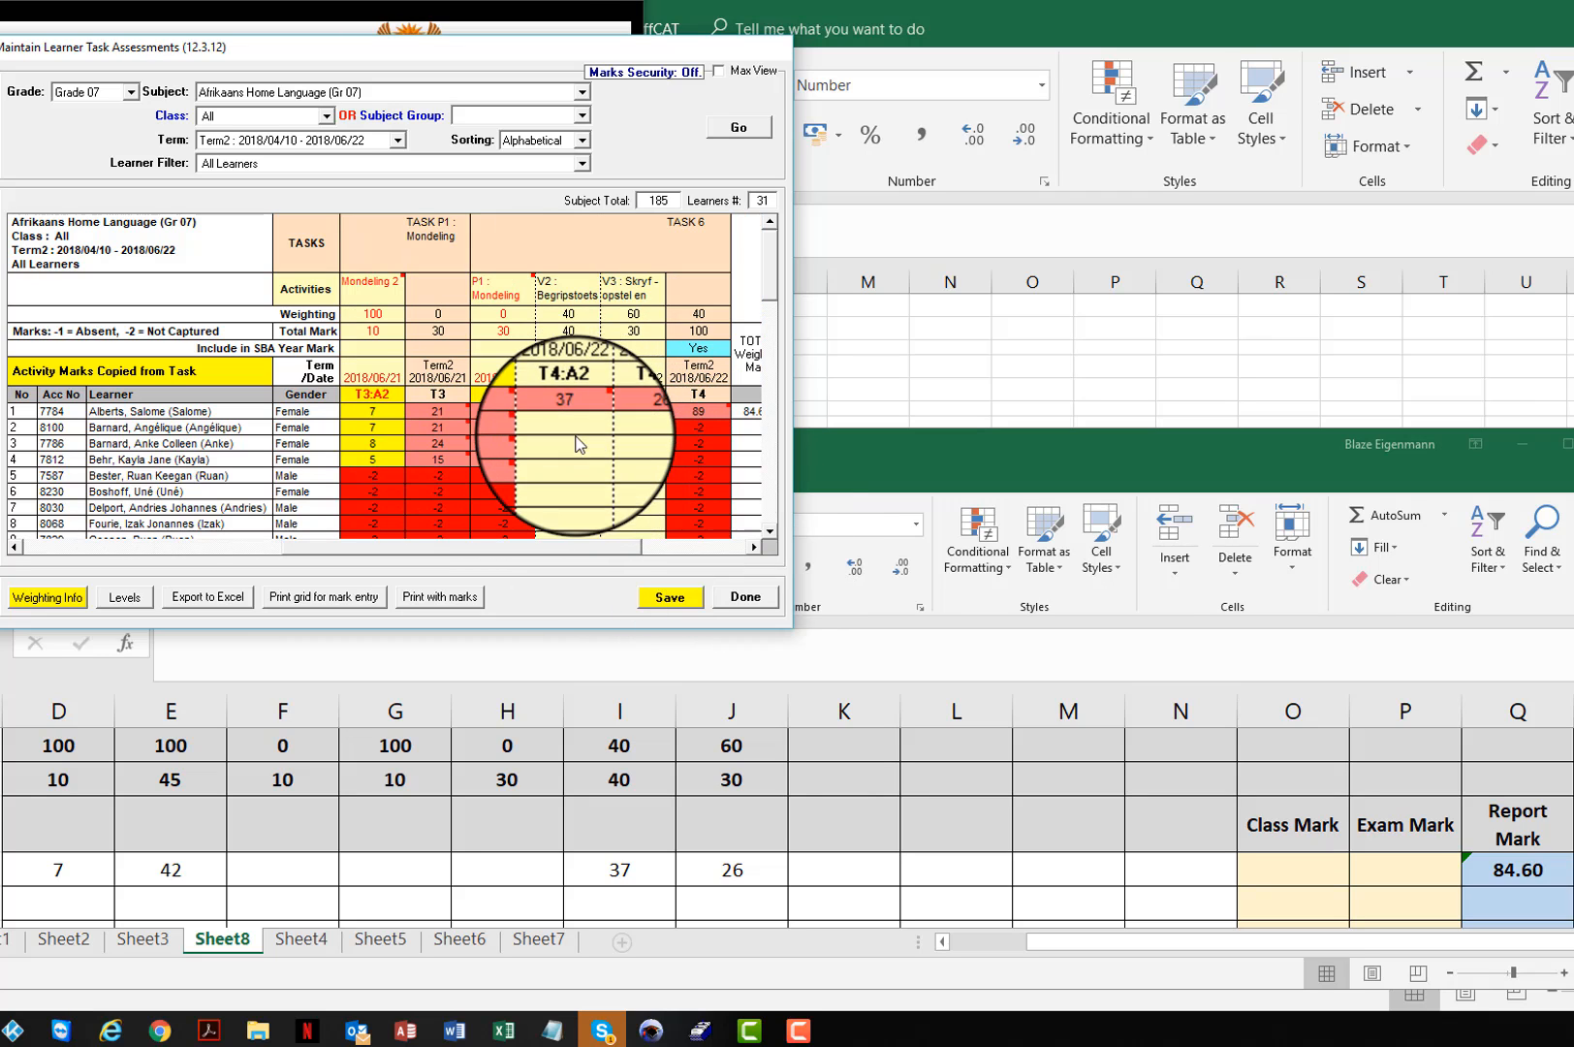
pyautogui.click(577, 426)
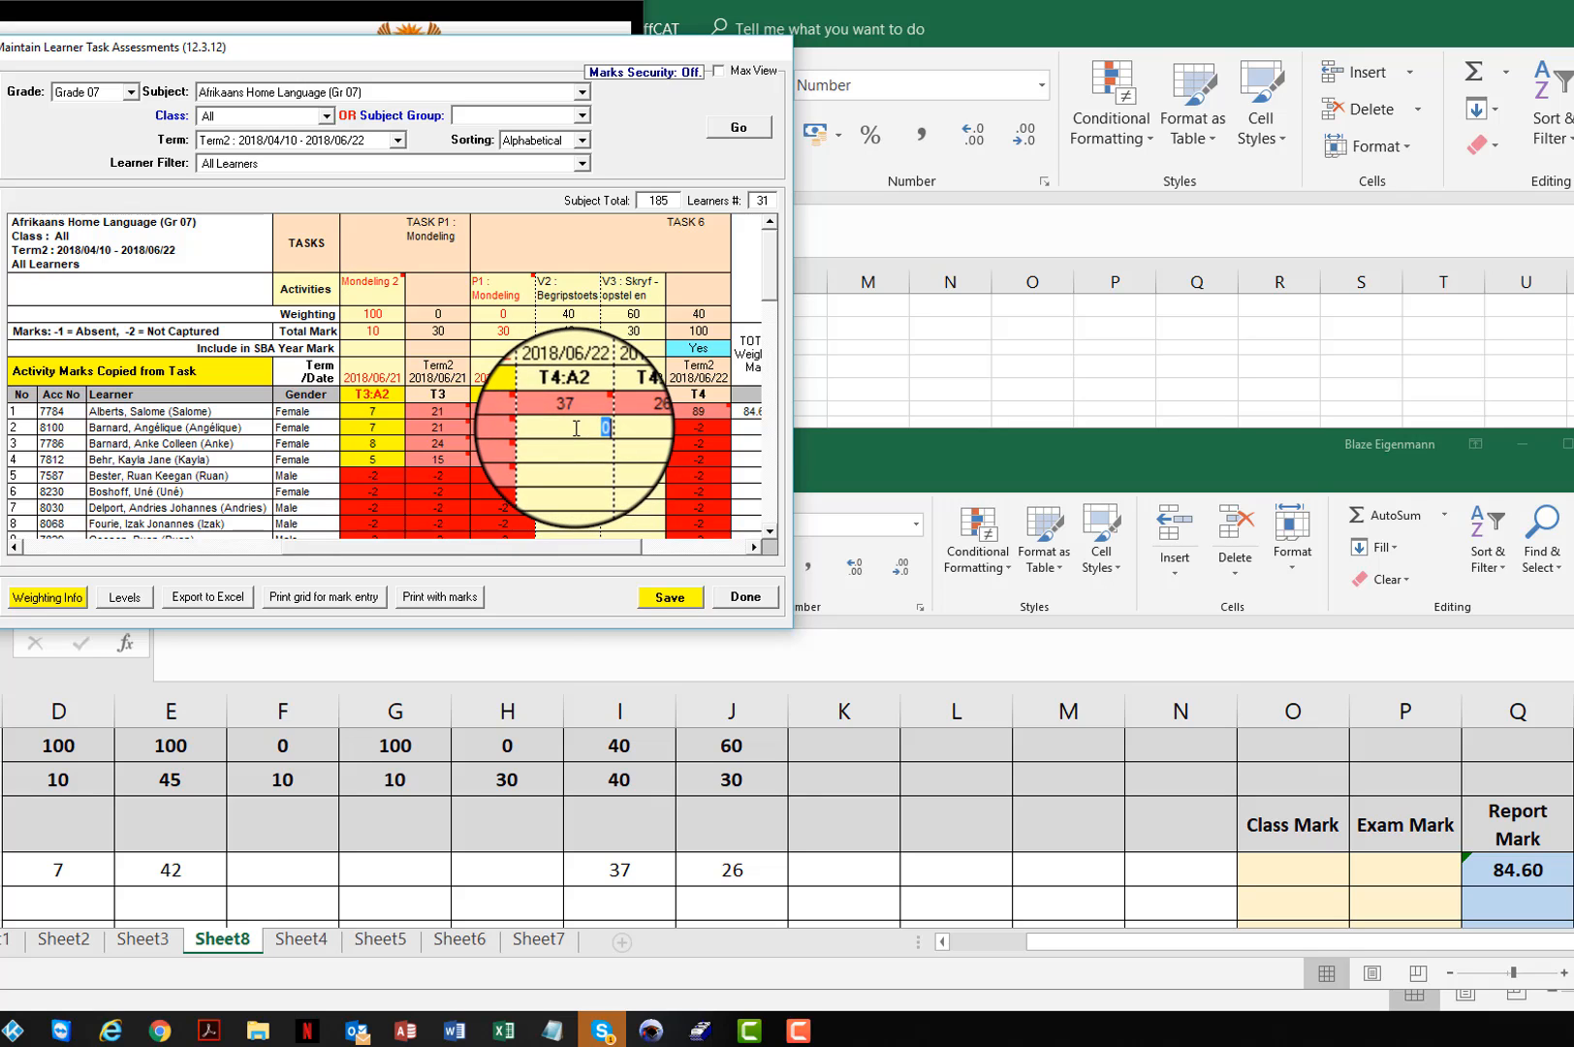
pyautogui.write('5')
pyautogui.press('Tab')
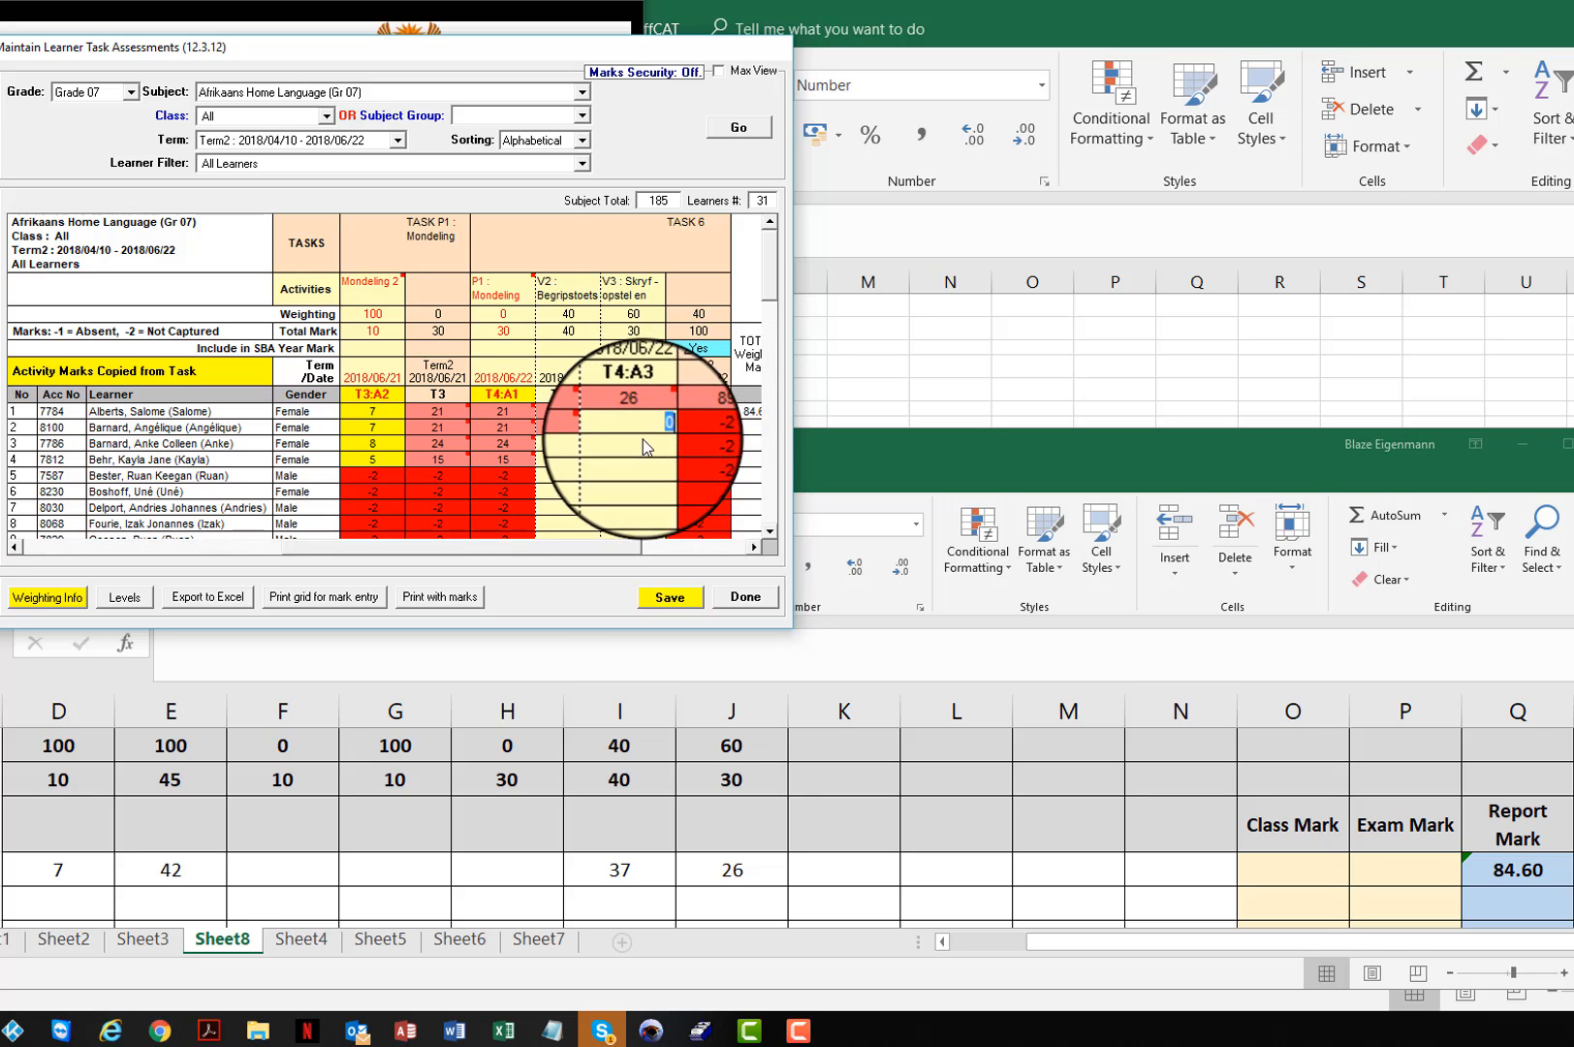
pyautogui.write('17')
pyautogui.press('Tab')
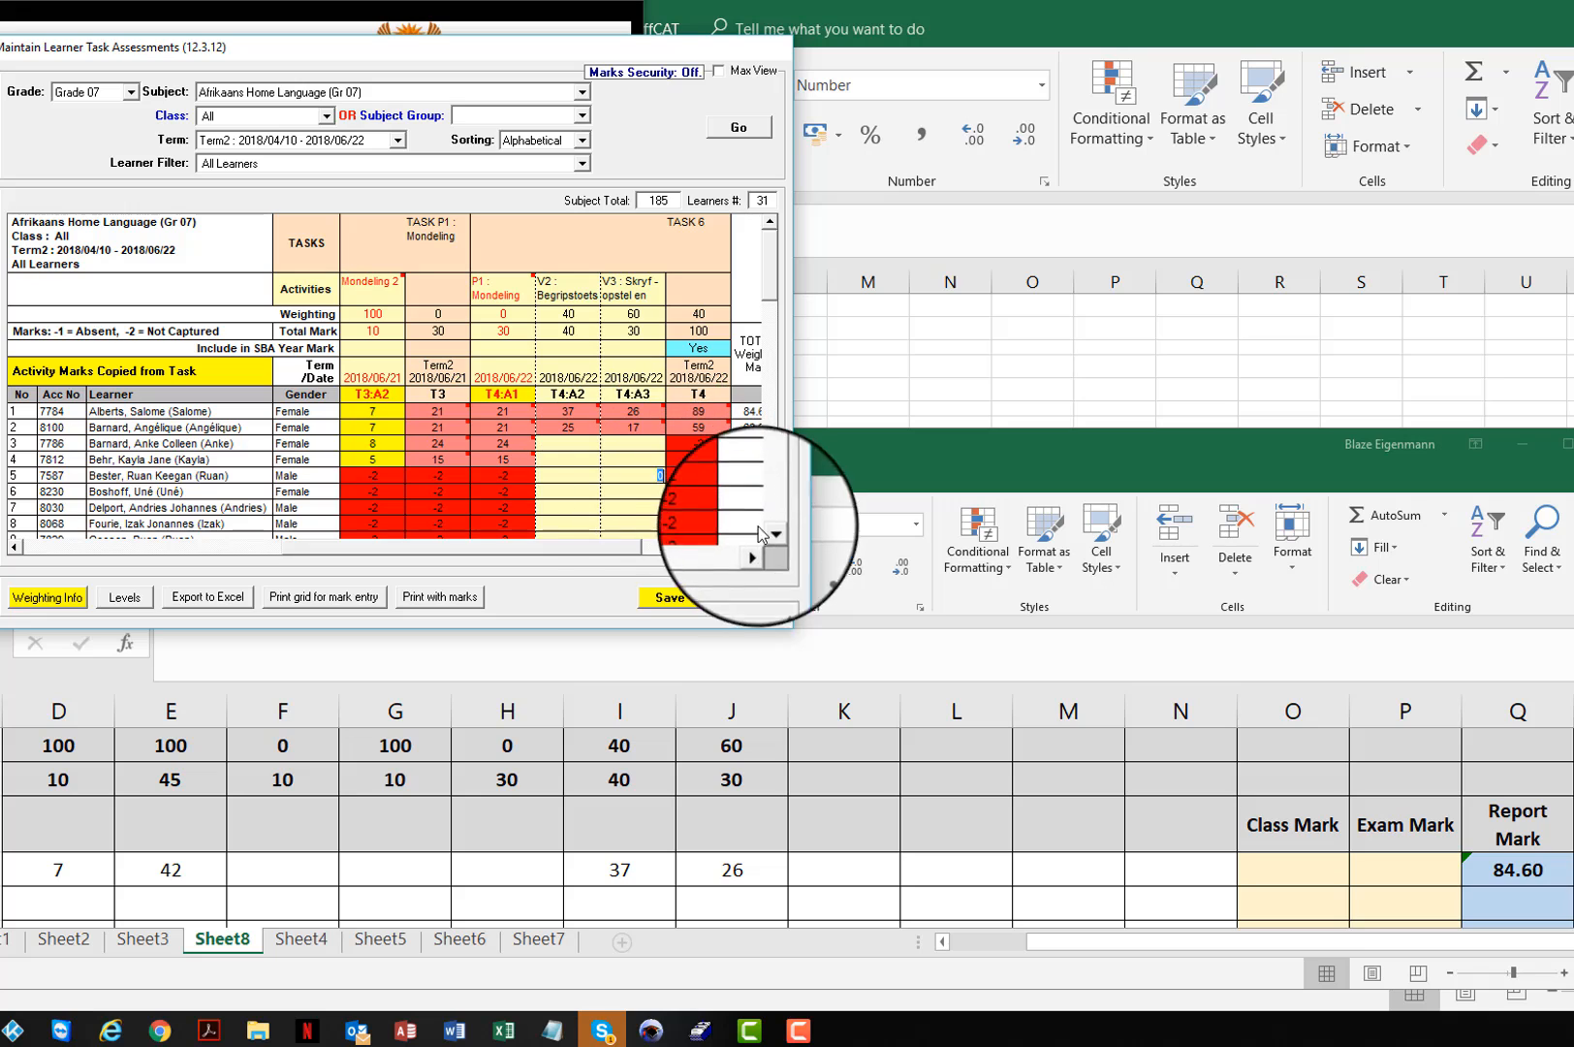
# Step: Copy the second learner's Onvoorbereide lees mark, 7, from SA-SAMS into cell D10 of the Excel sheet
pyautogui.moveTo(556, 554); pyautogui.dragTo(334, 555)
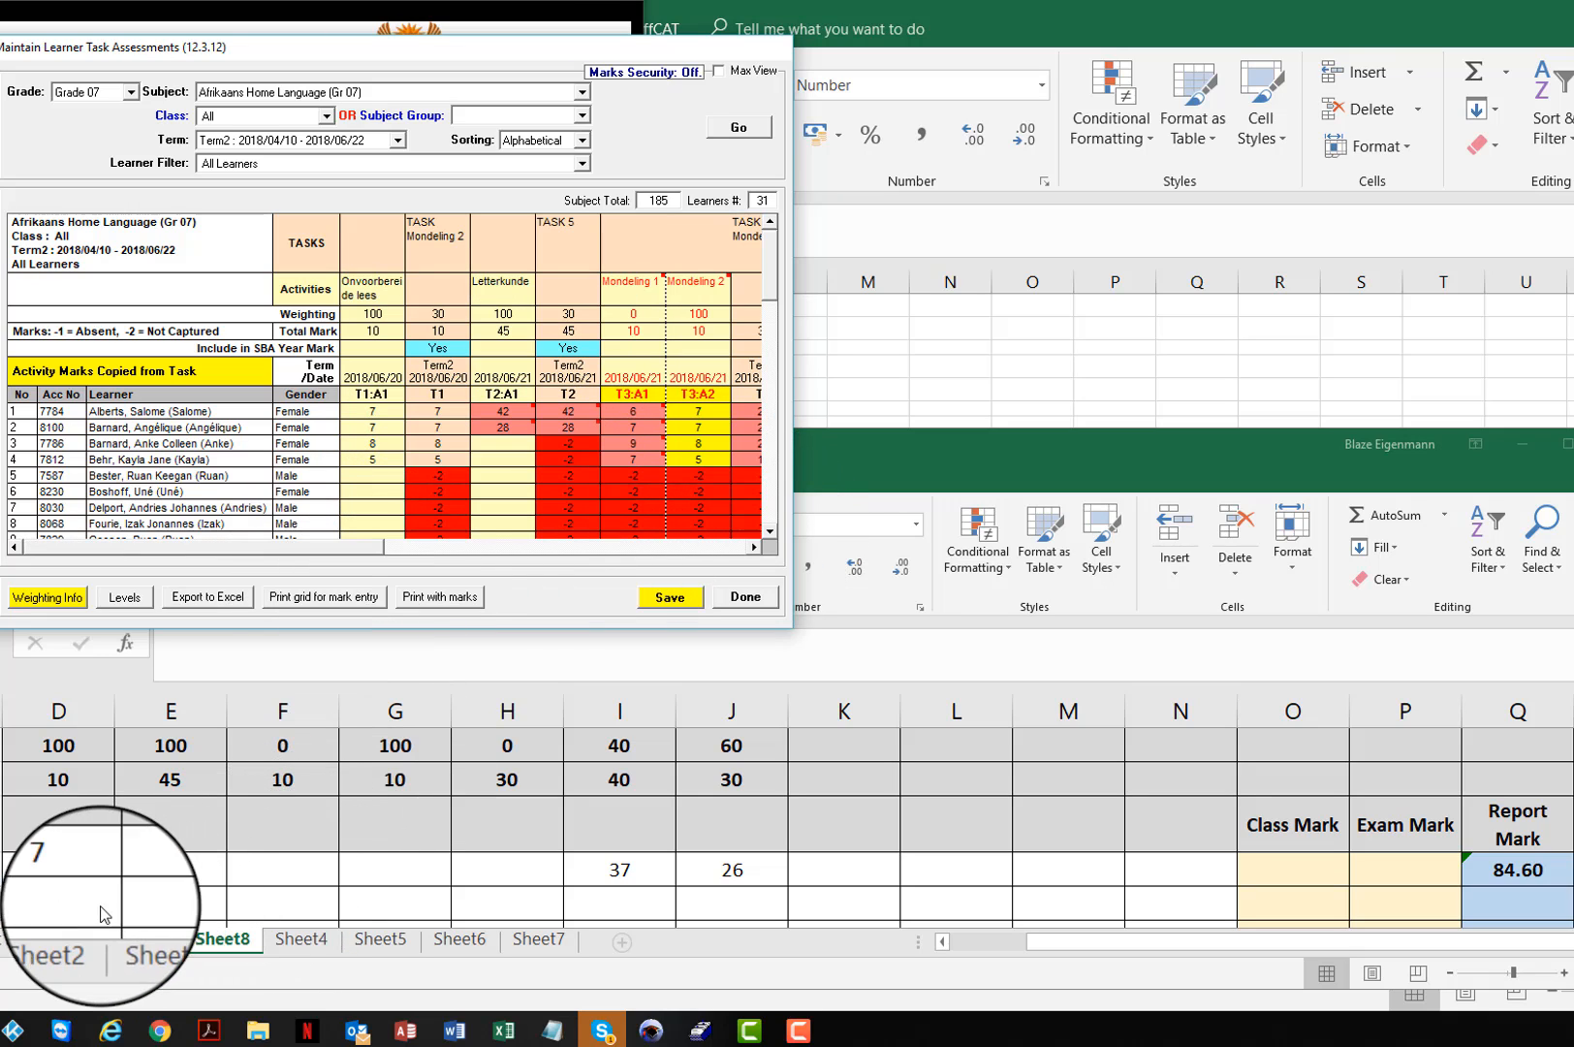
pyautogui.click(70, 905)
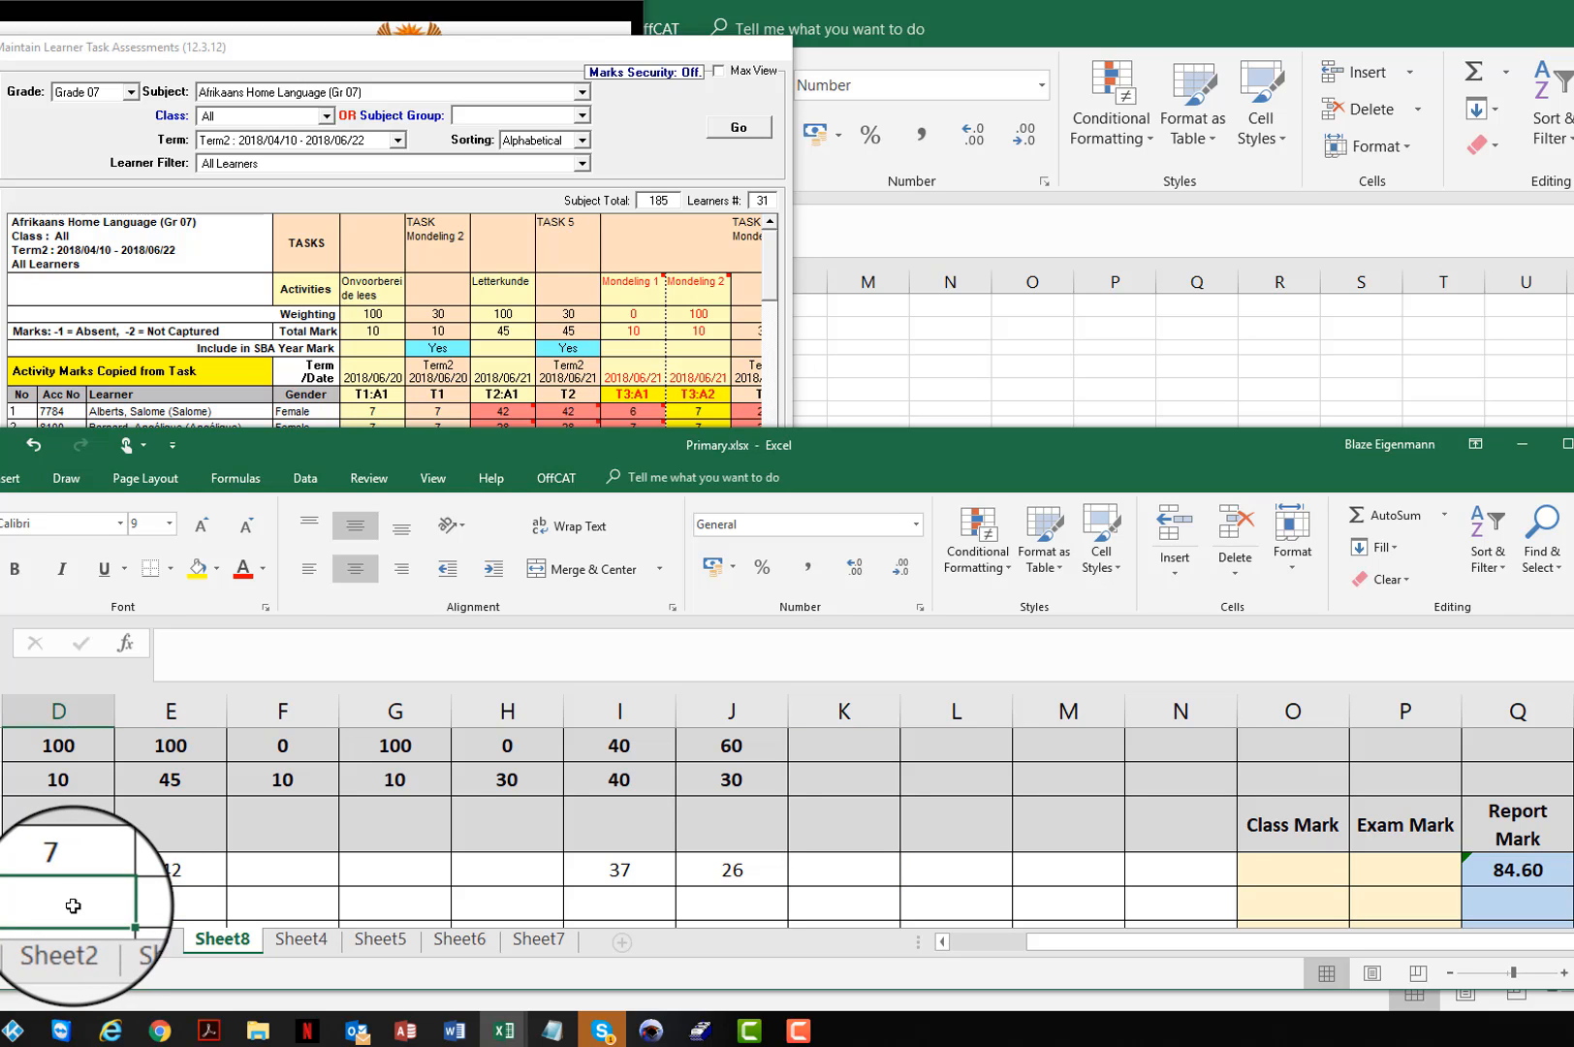
pyautogui.write('7')
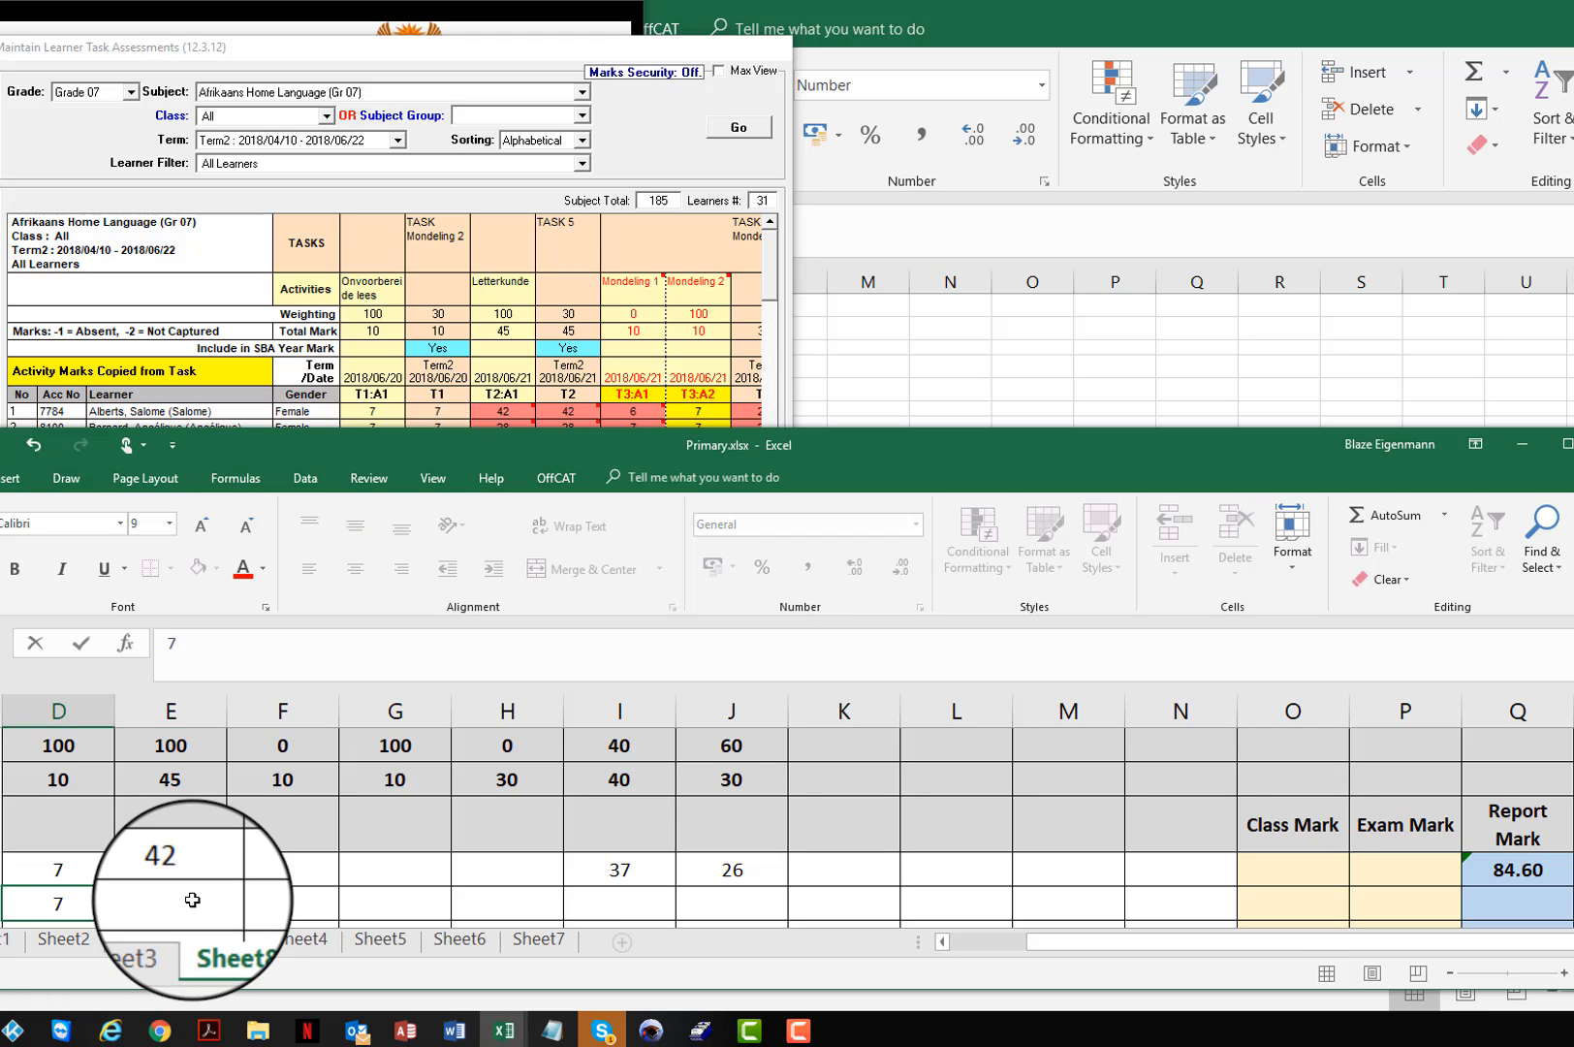
pyautogui.click(192, 899)
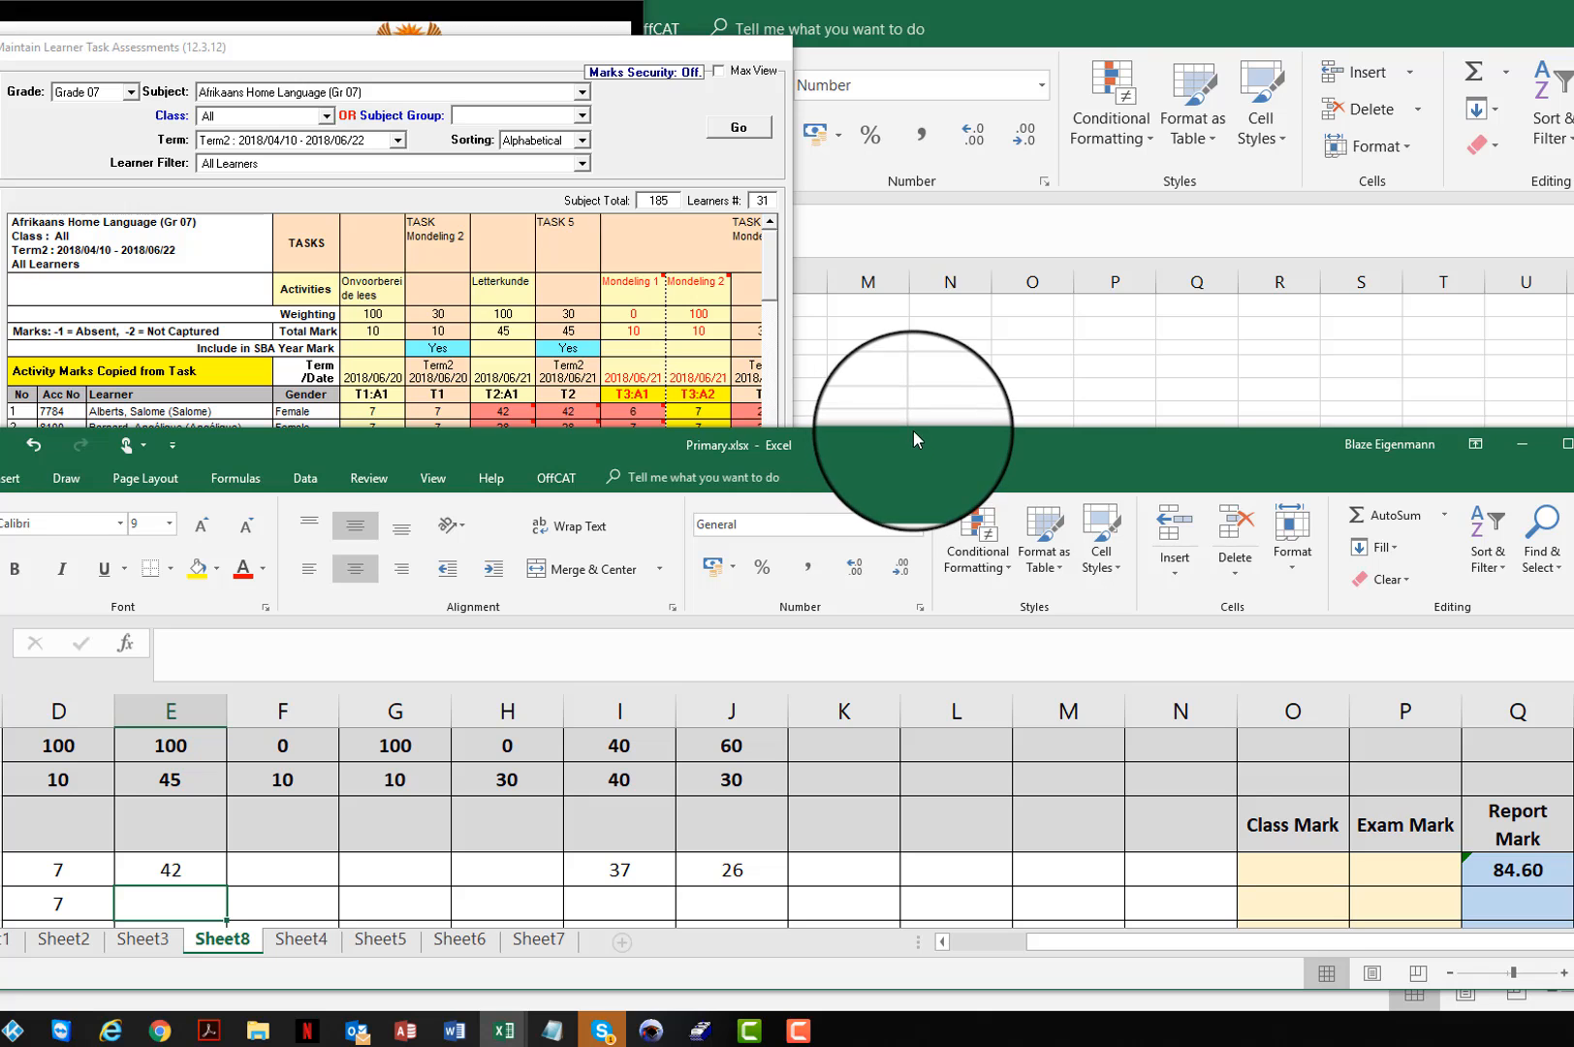
# Step: Enter the second learner's Letterkunde mark, 28, in cell E10 of the Excel sheet
pyautogui.moveTo(914, 431); pyautogui.dragTo(912, 436)
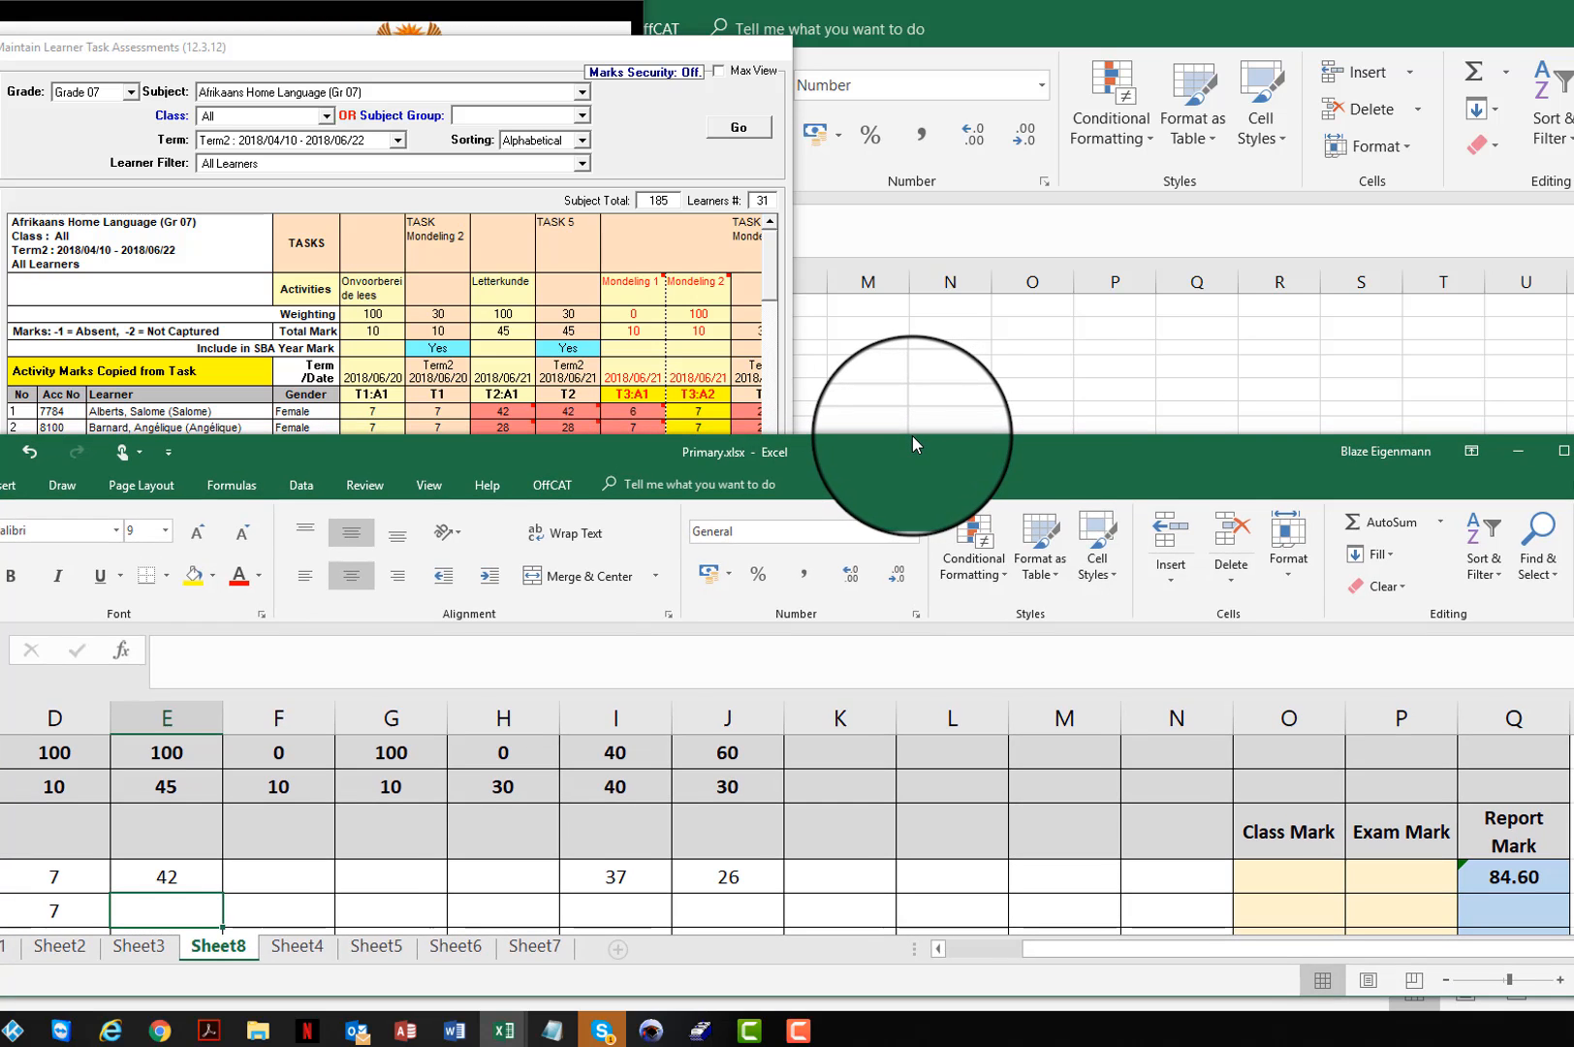
pyautogui.doubleClick(189, 908)
pyautogui.write('2')
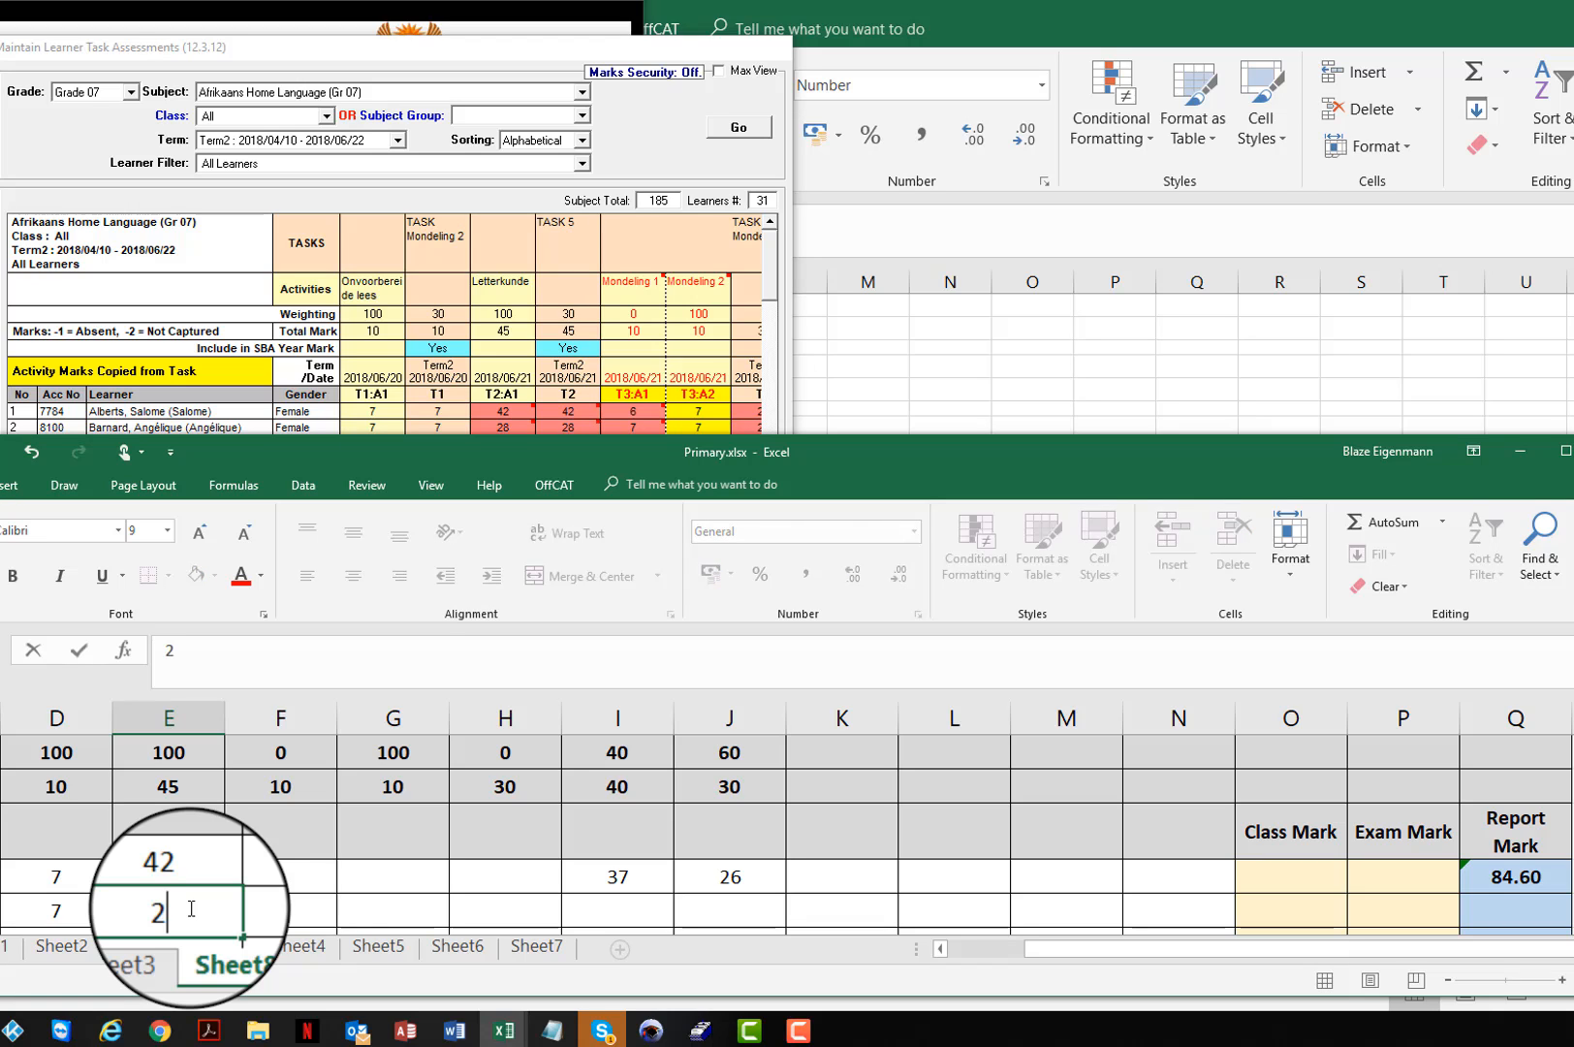
pyautogui.write('8')
pyautogui.click(300, 909)
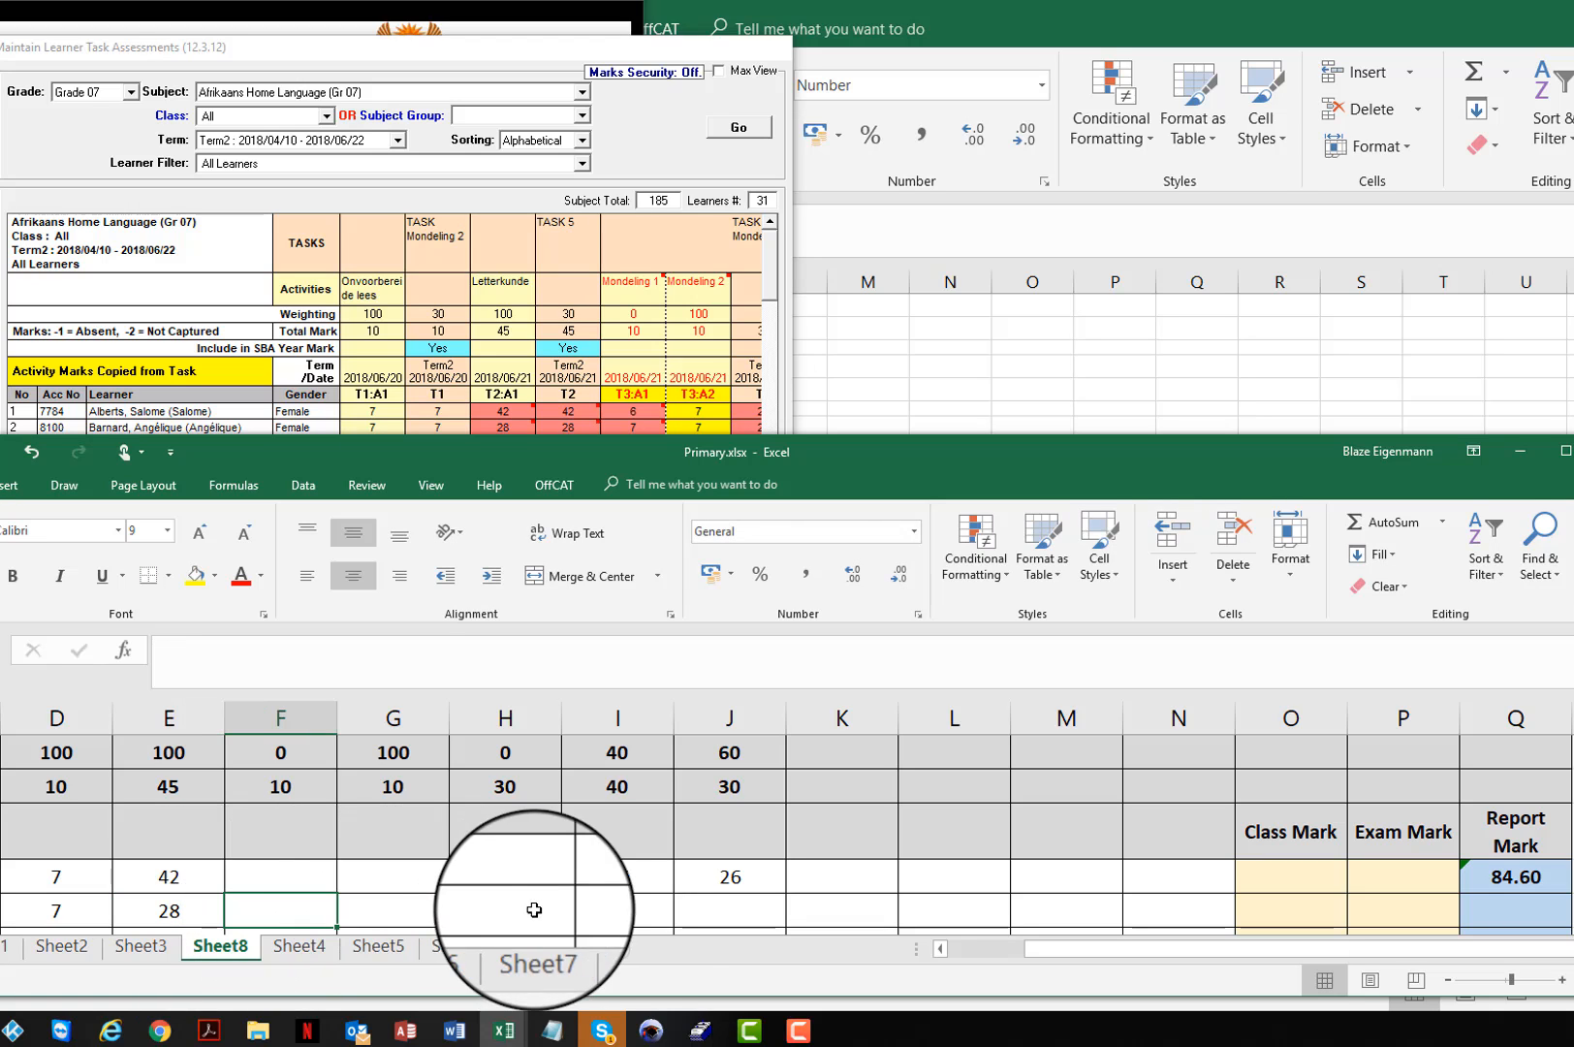
# Step: Copy the second learner's Task 6 marks from SA-SAMS into Excel: 25 in I10 and 17 in J10
pyautogui.click(614, 908)
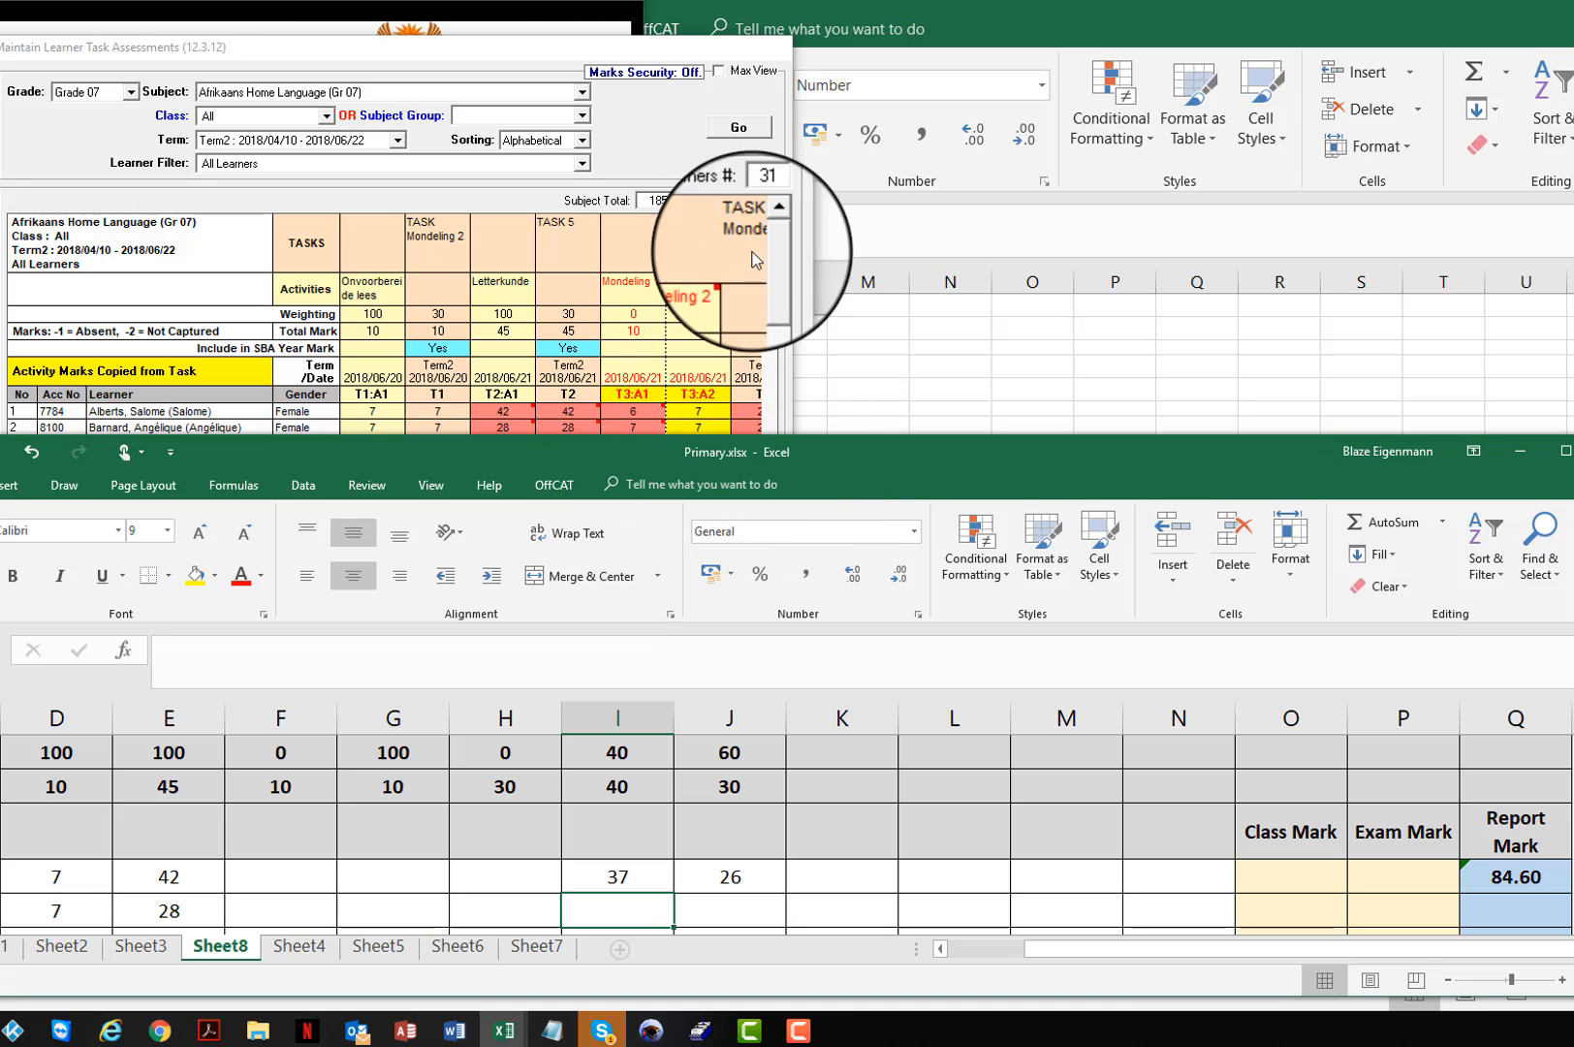
pyautogui.click(639, 74)
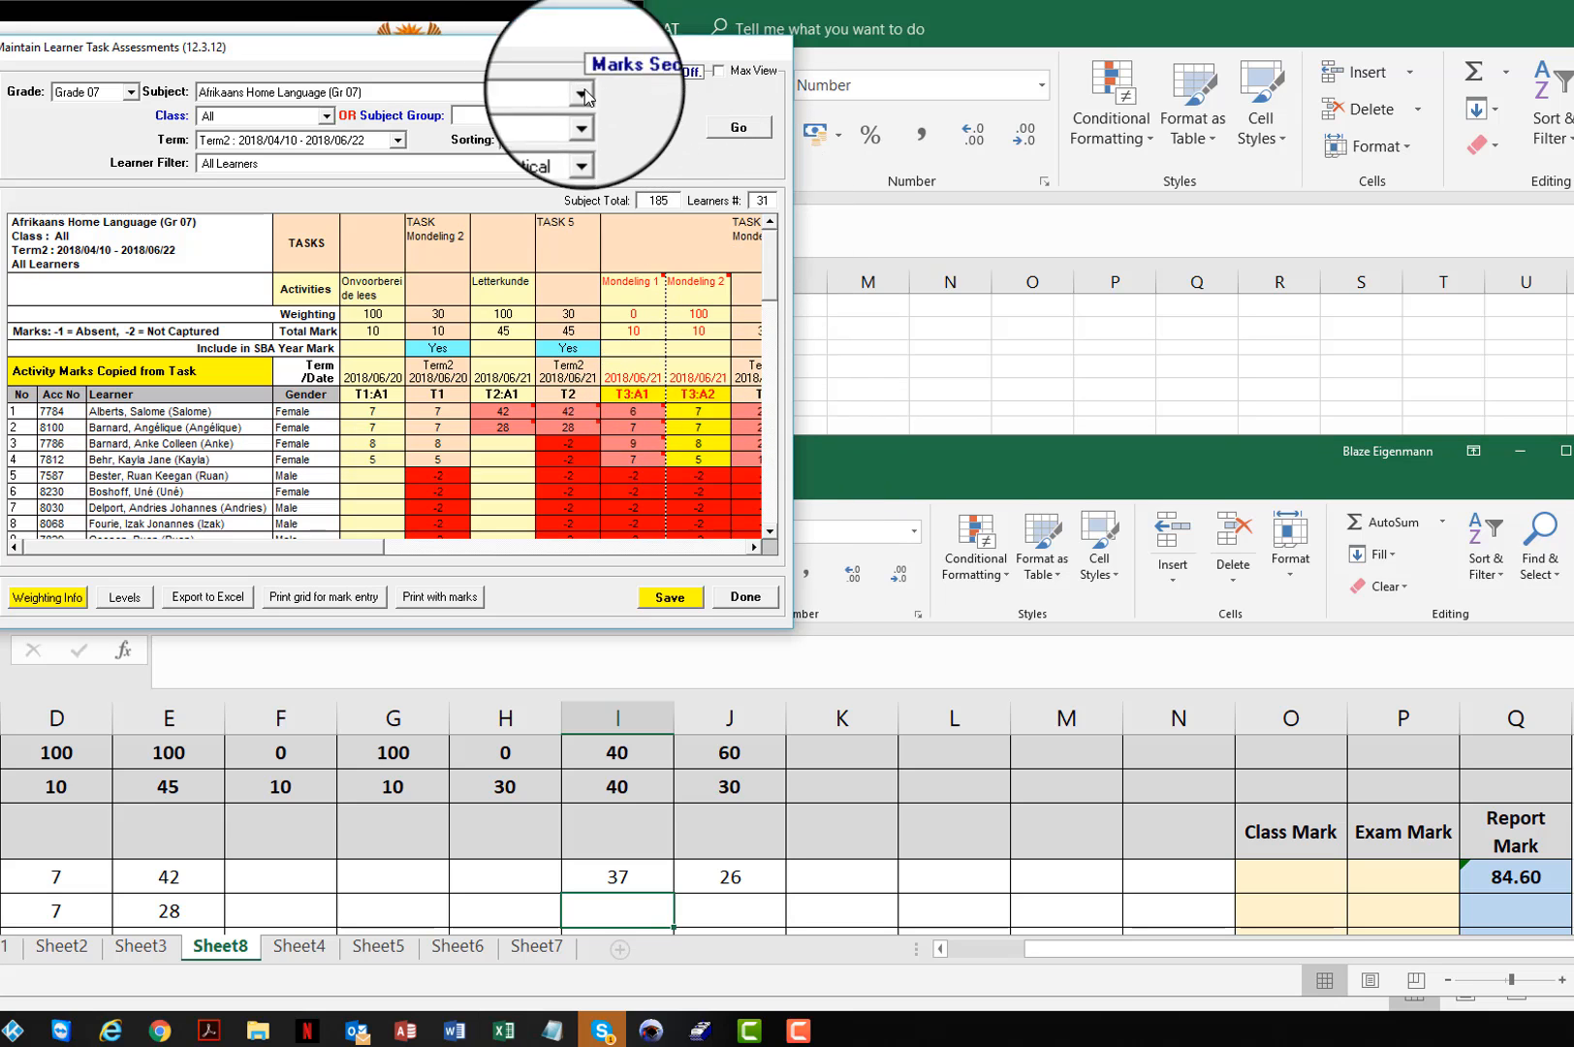
pyautogui.click(756, 546)
pyautogui.click(755, 546)
pyautogui.click(755, 546)
pyautogui.click(756, 546)
pyautogui.click(755, 546)
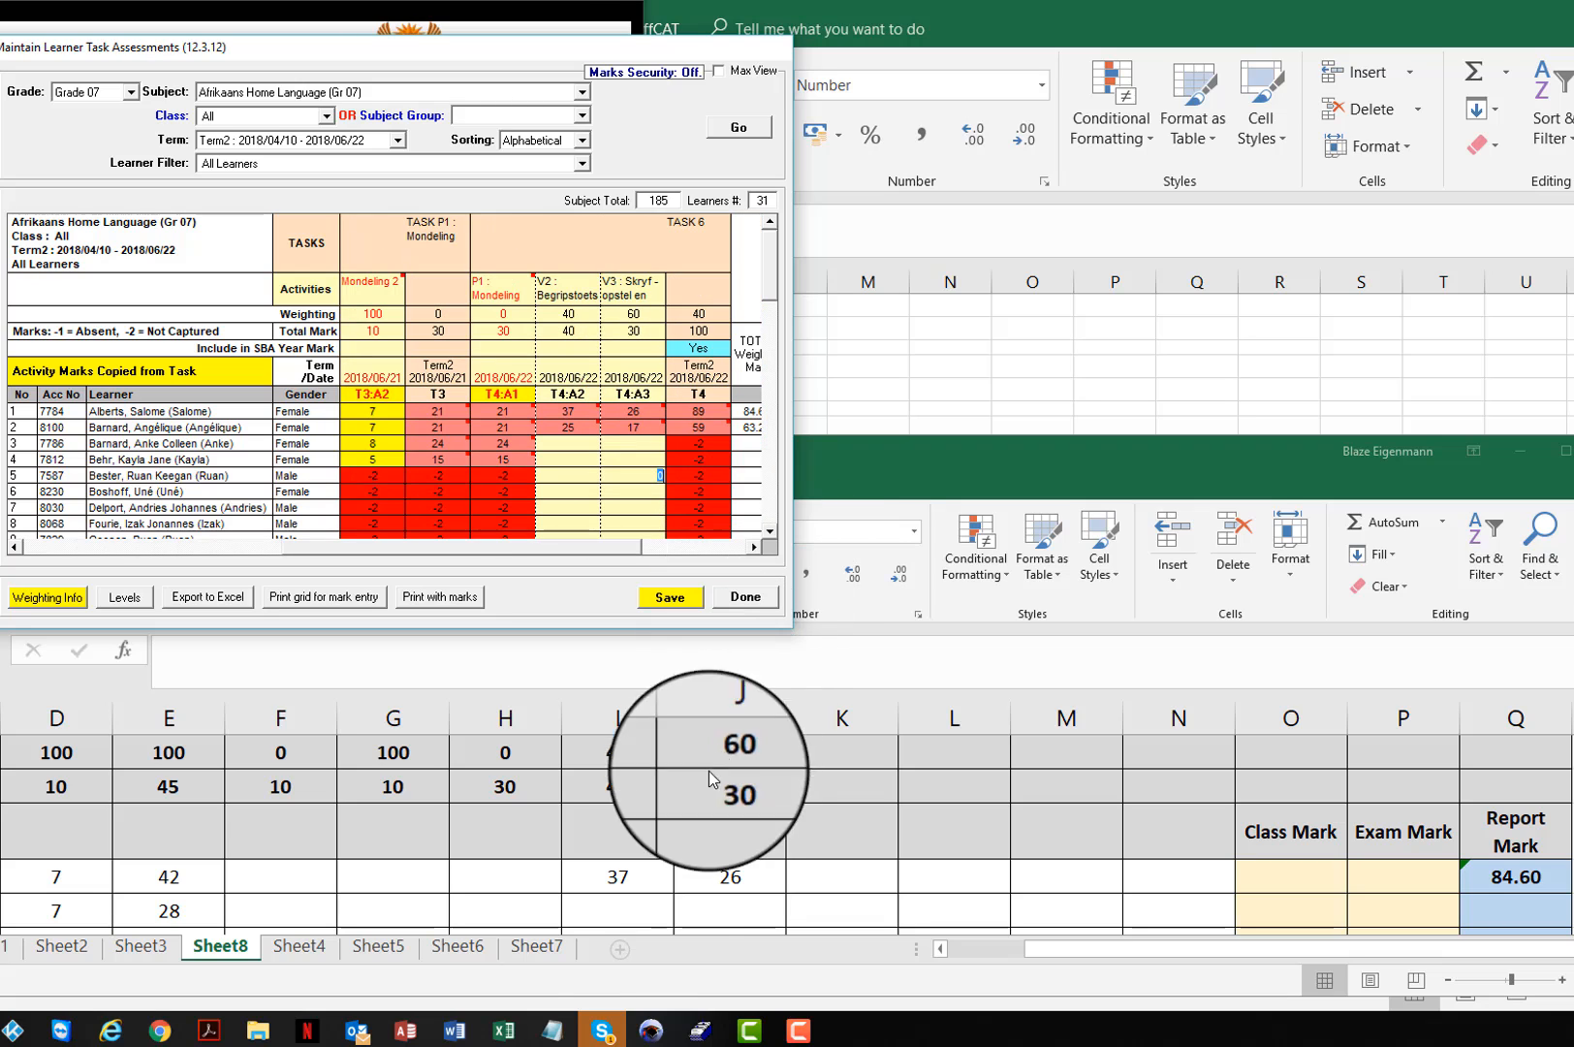
pyautogui.click(630, 906)
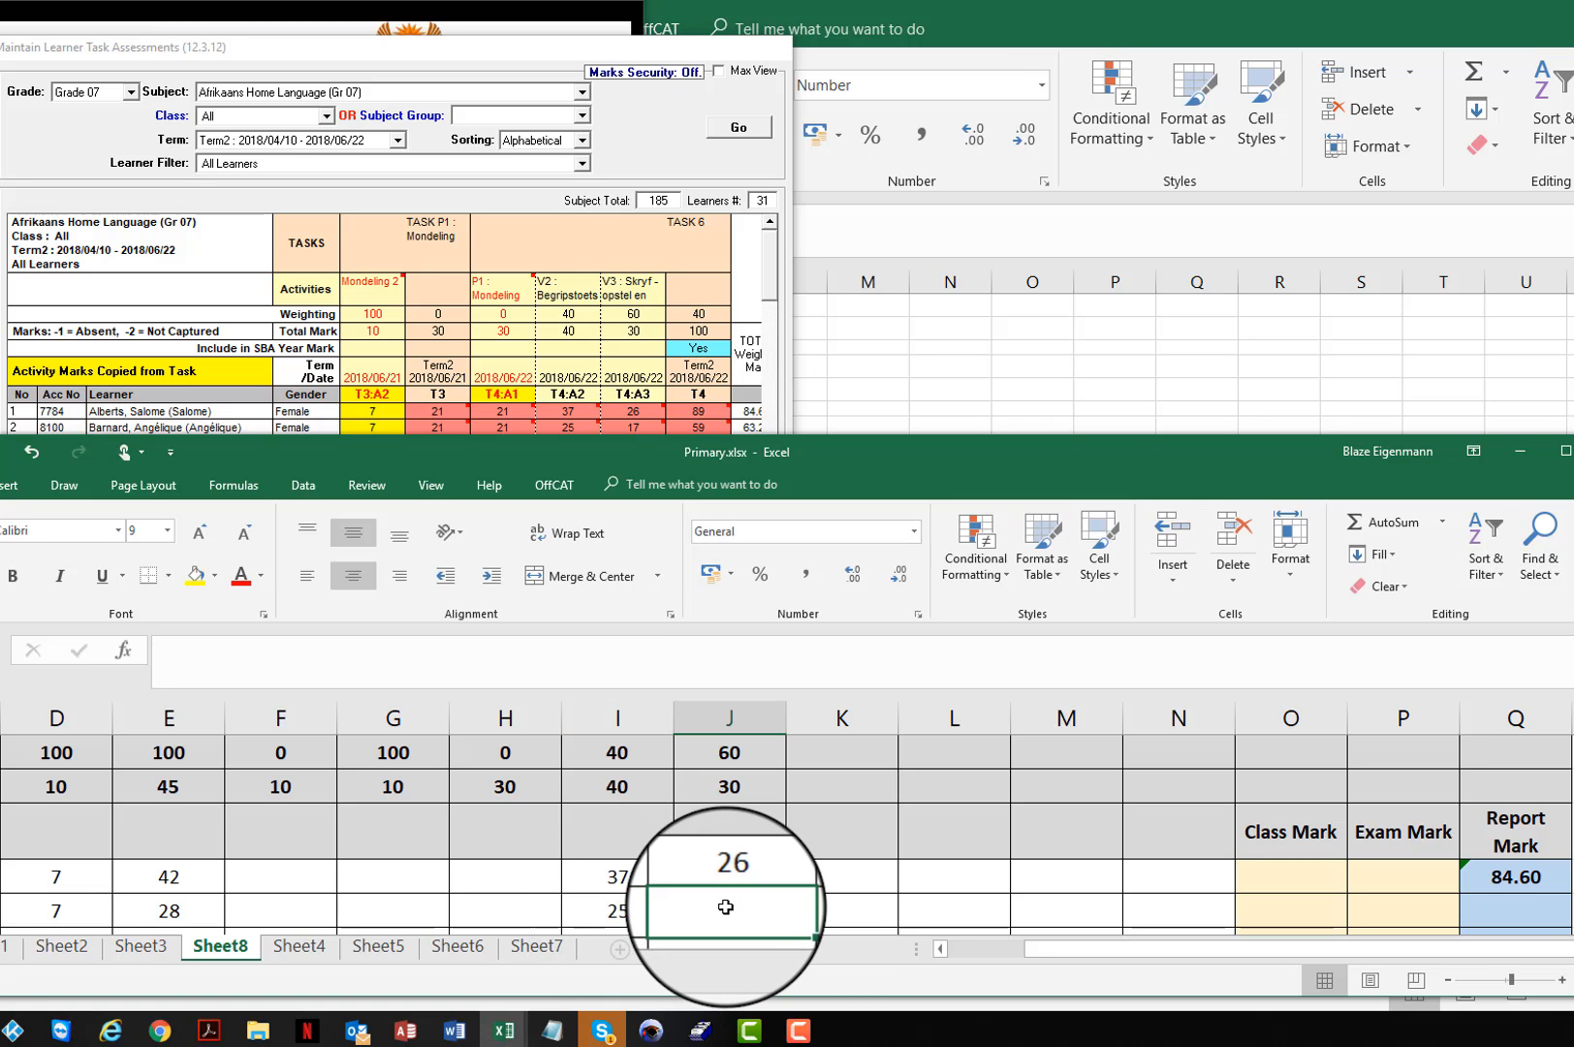
pyautogui.write('17')
pyautogui.click(826, 878)
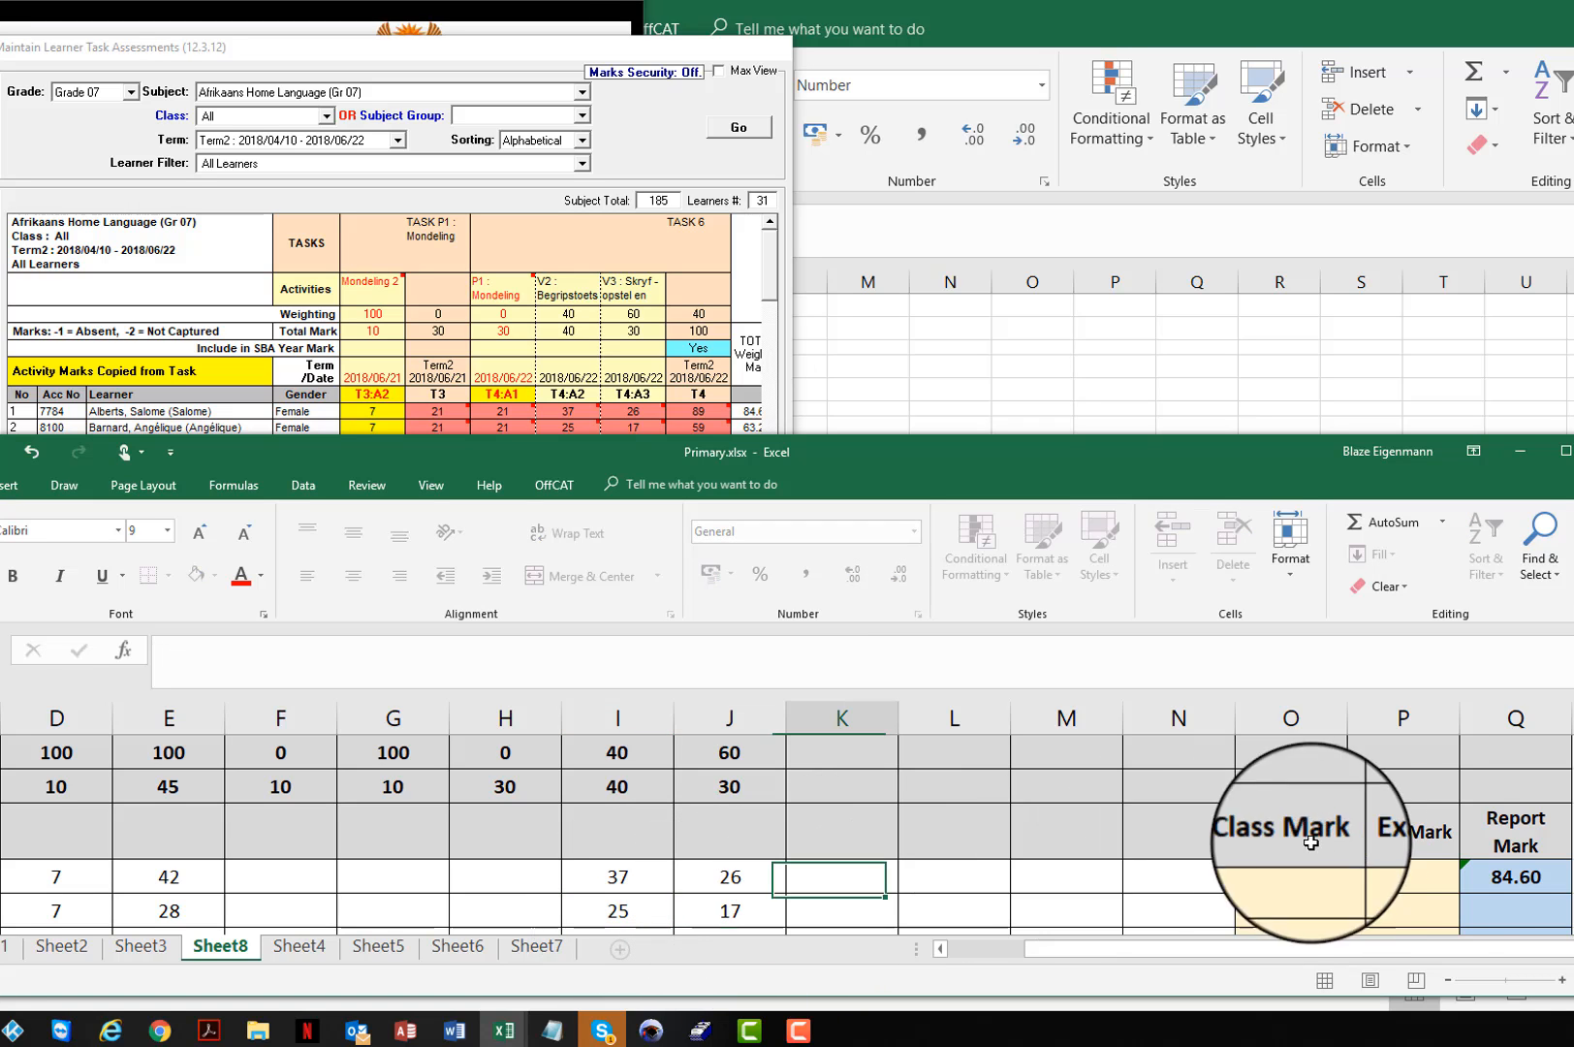
# Step: Fix the row references in the Q9 Report Mark formula's rounded Task 6 part as I$7, I$6, J$7 and J$6
pyautogui.click(1536, 876)
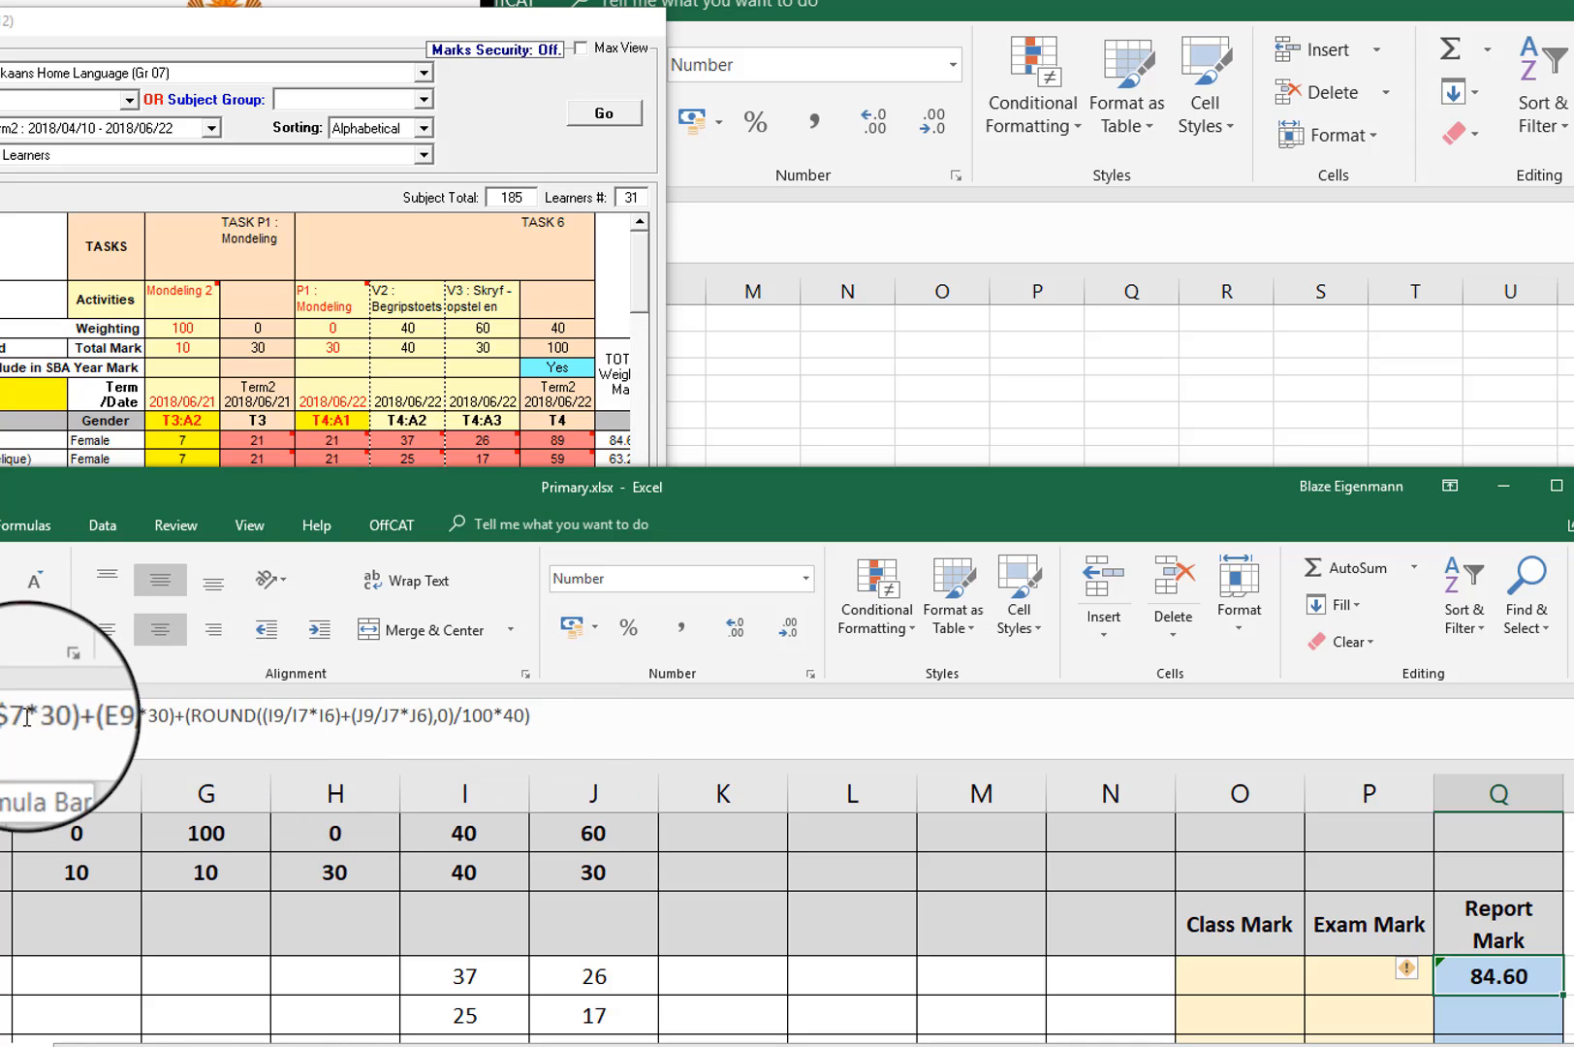
pyautogui.click(303, 715)
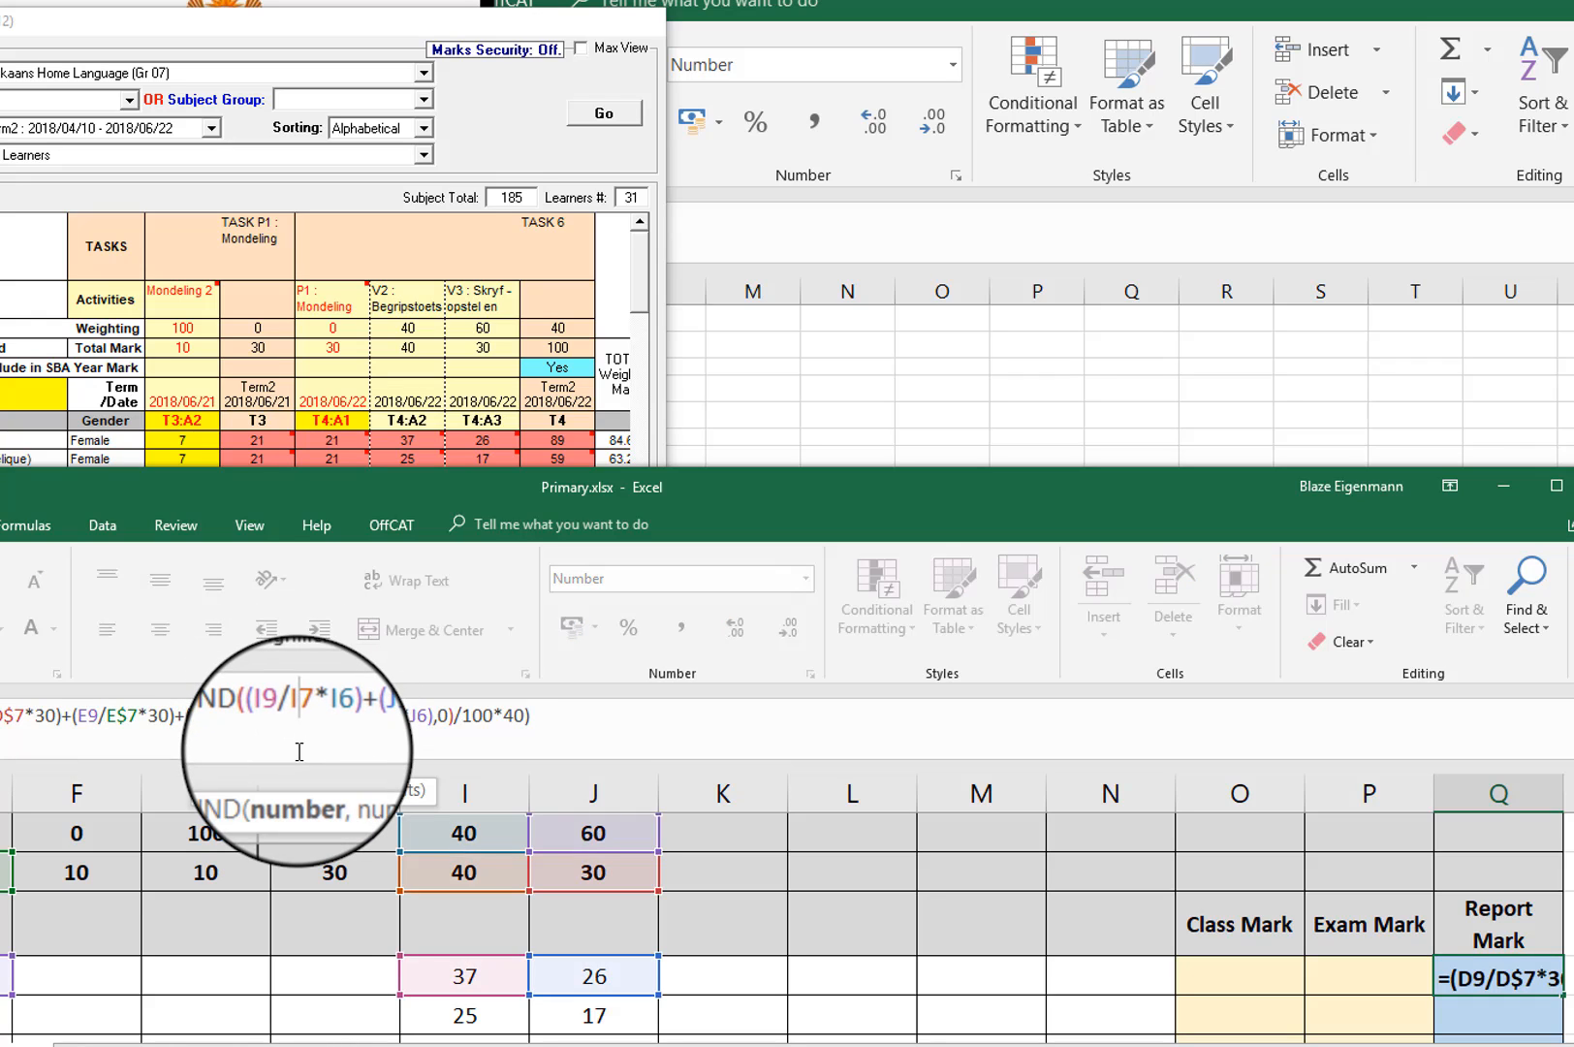
pyautogui.write('$')
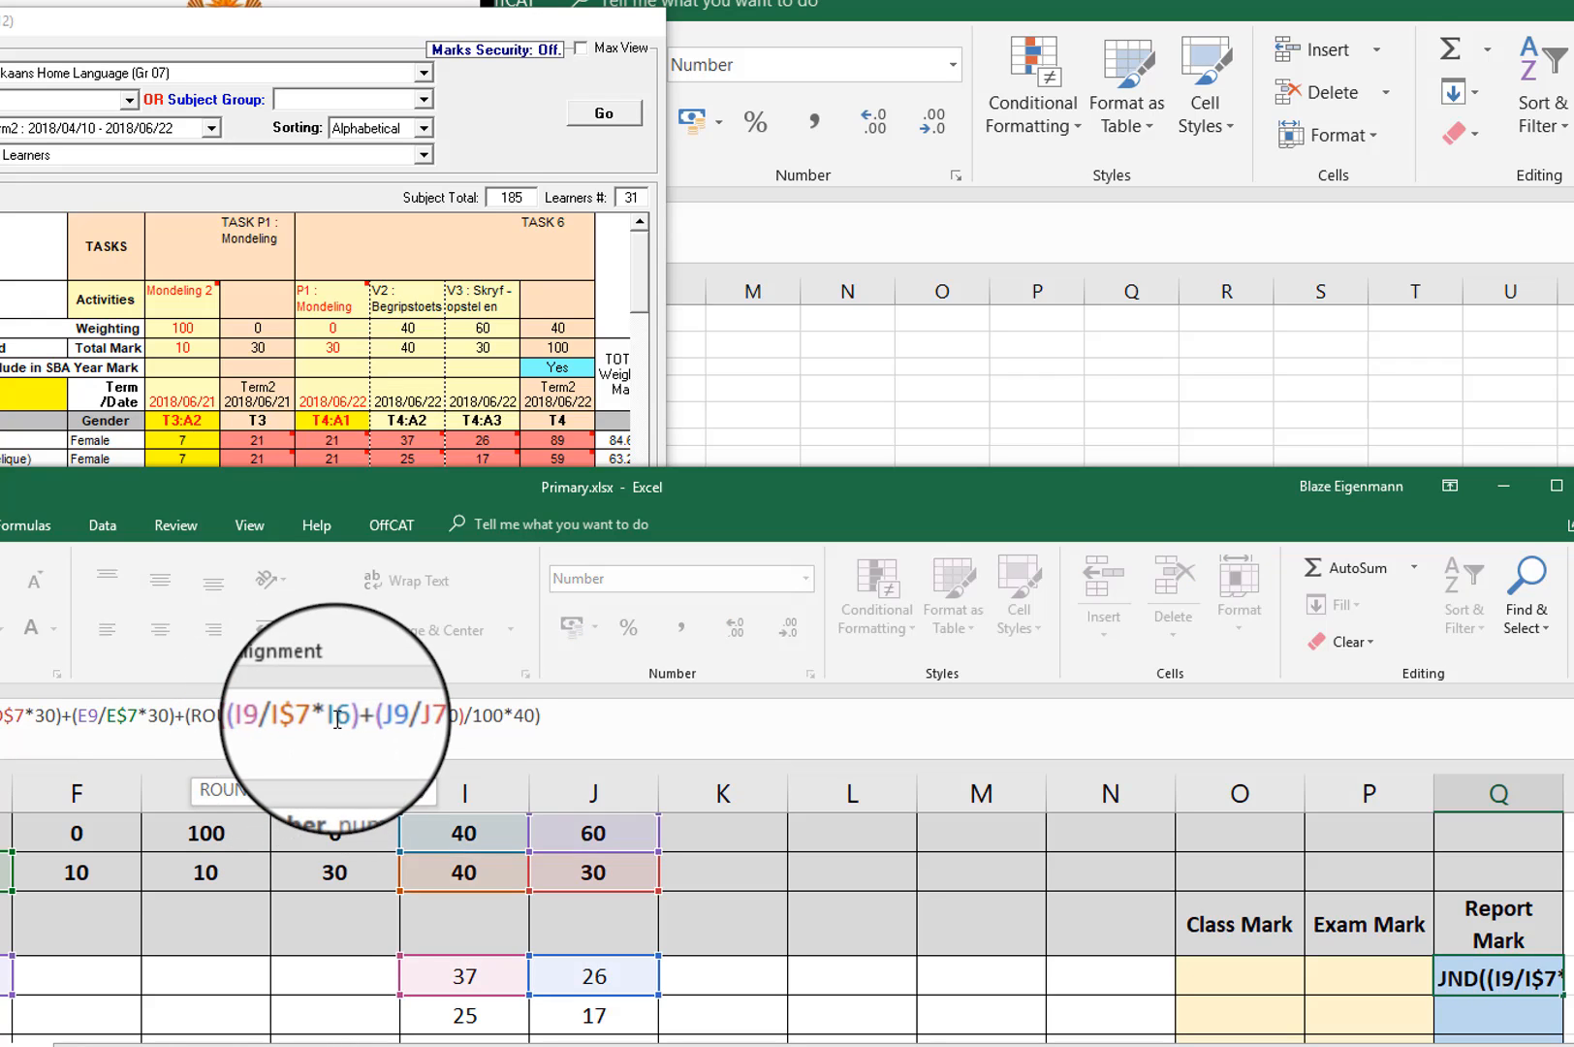
pyautogui.click(338, 717)
pyautogui.write('$')
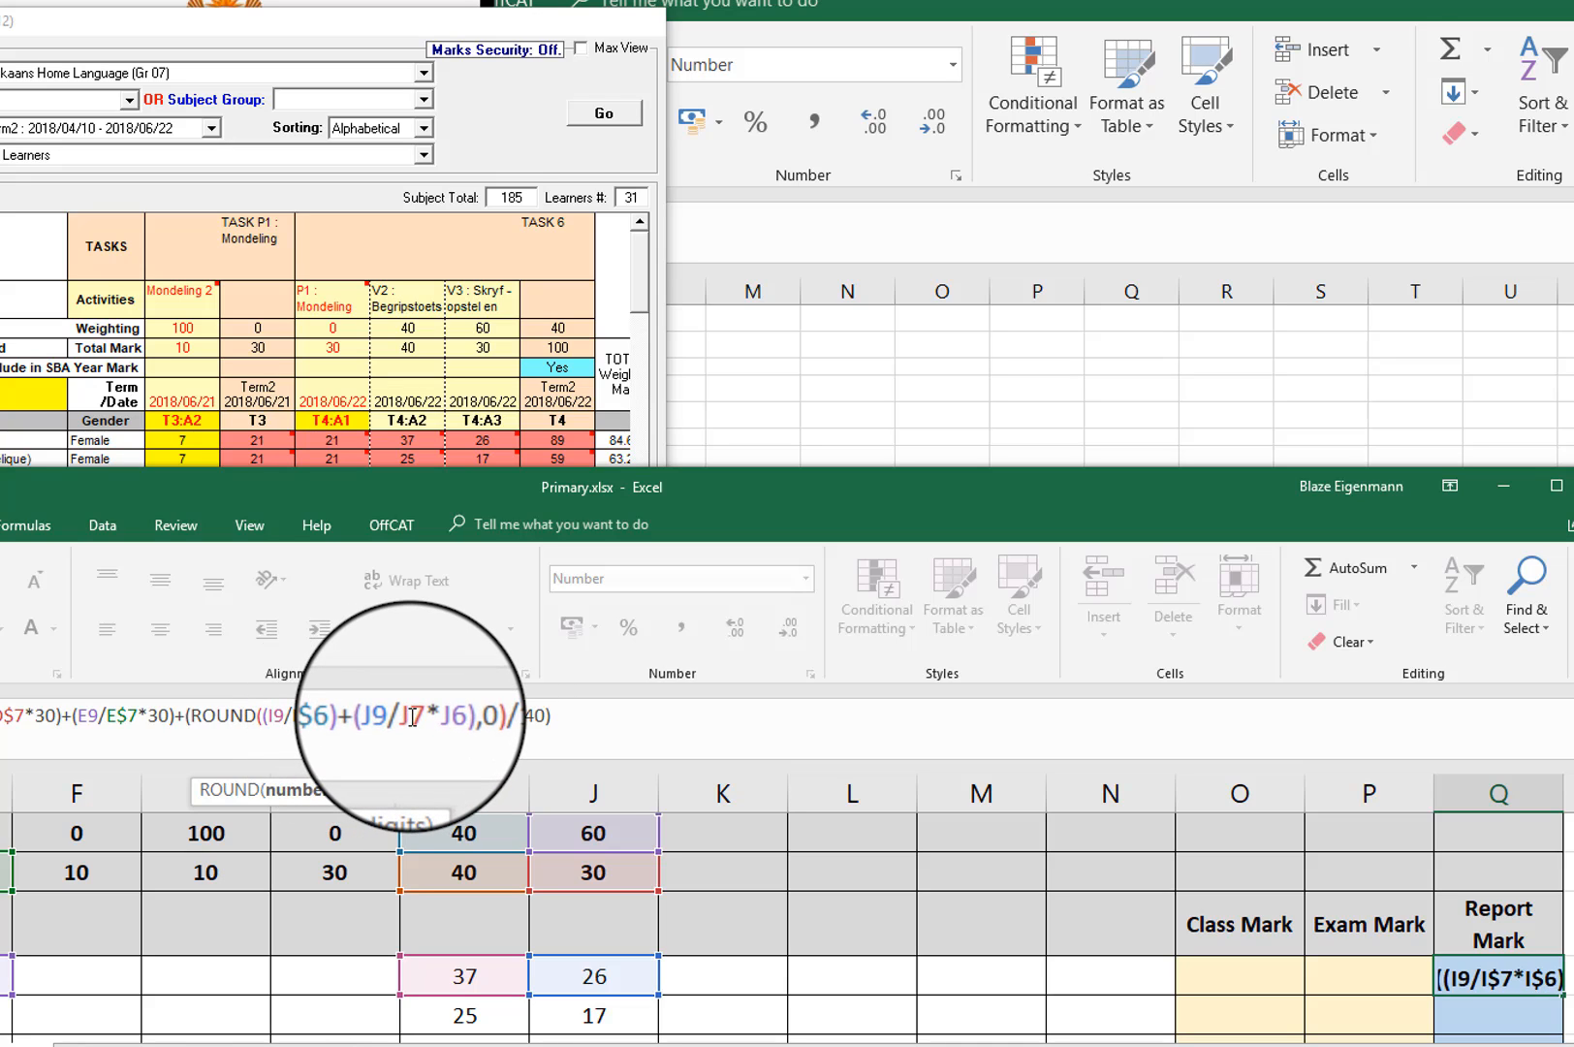
pyautogui.write('$')
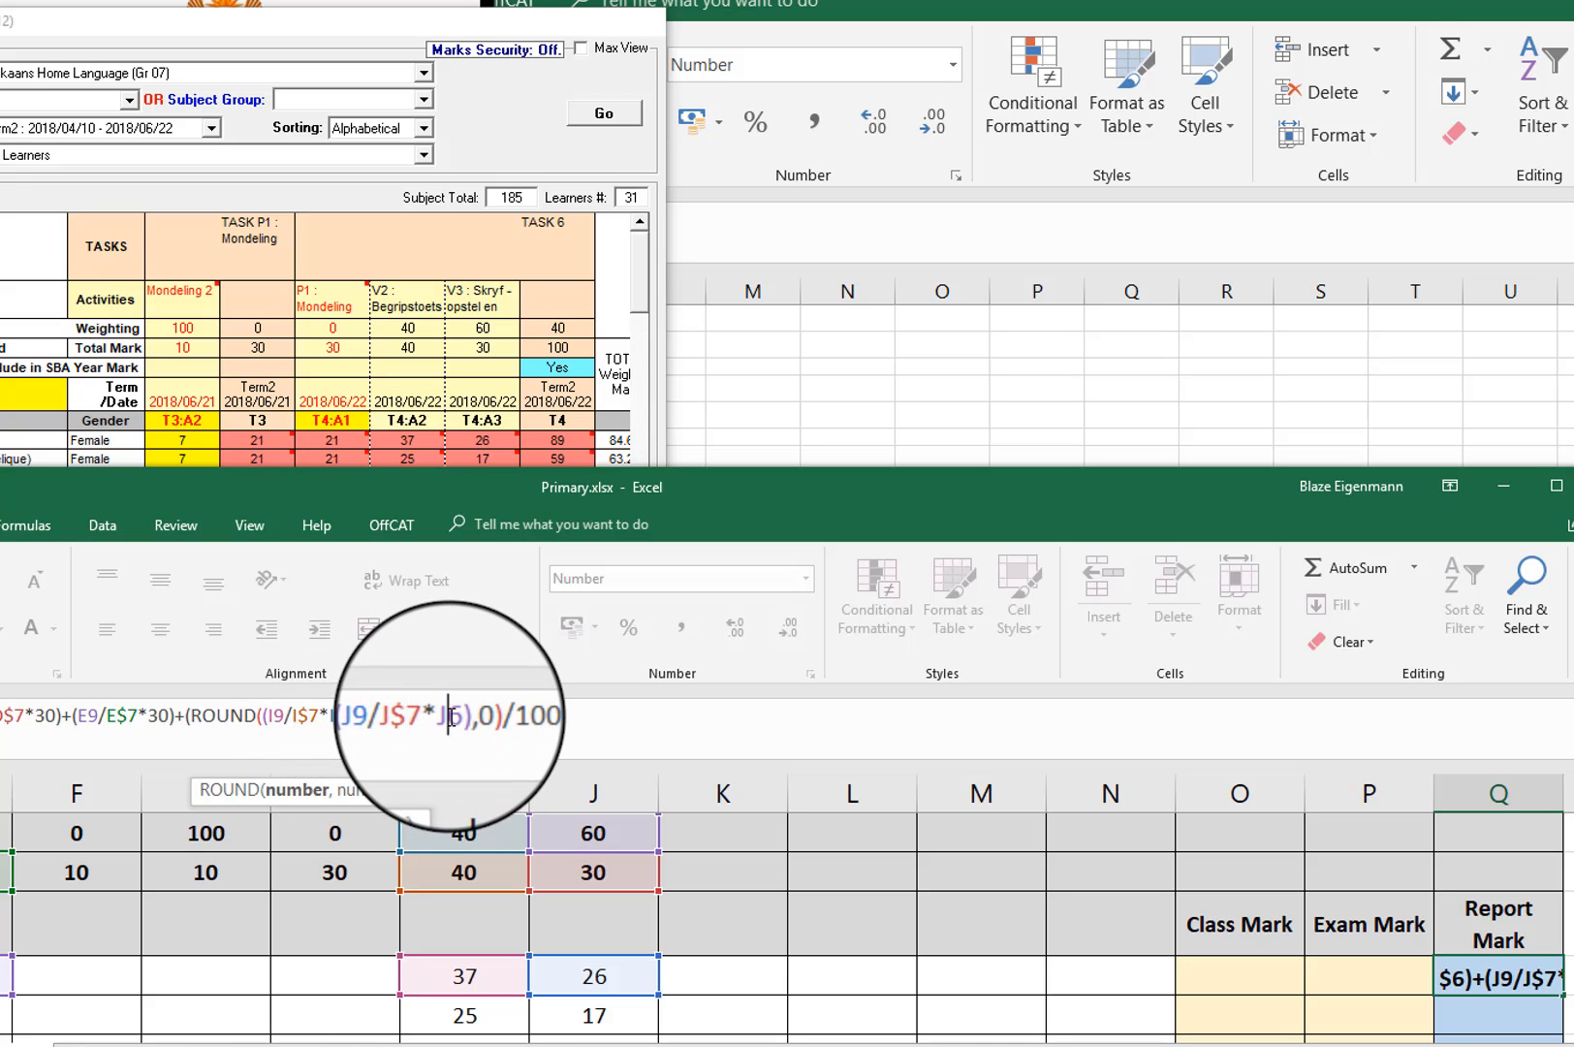
pyautogui.write('$')
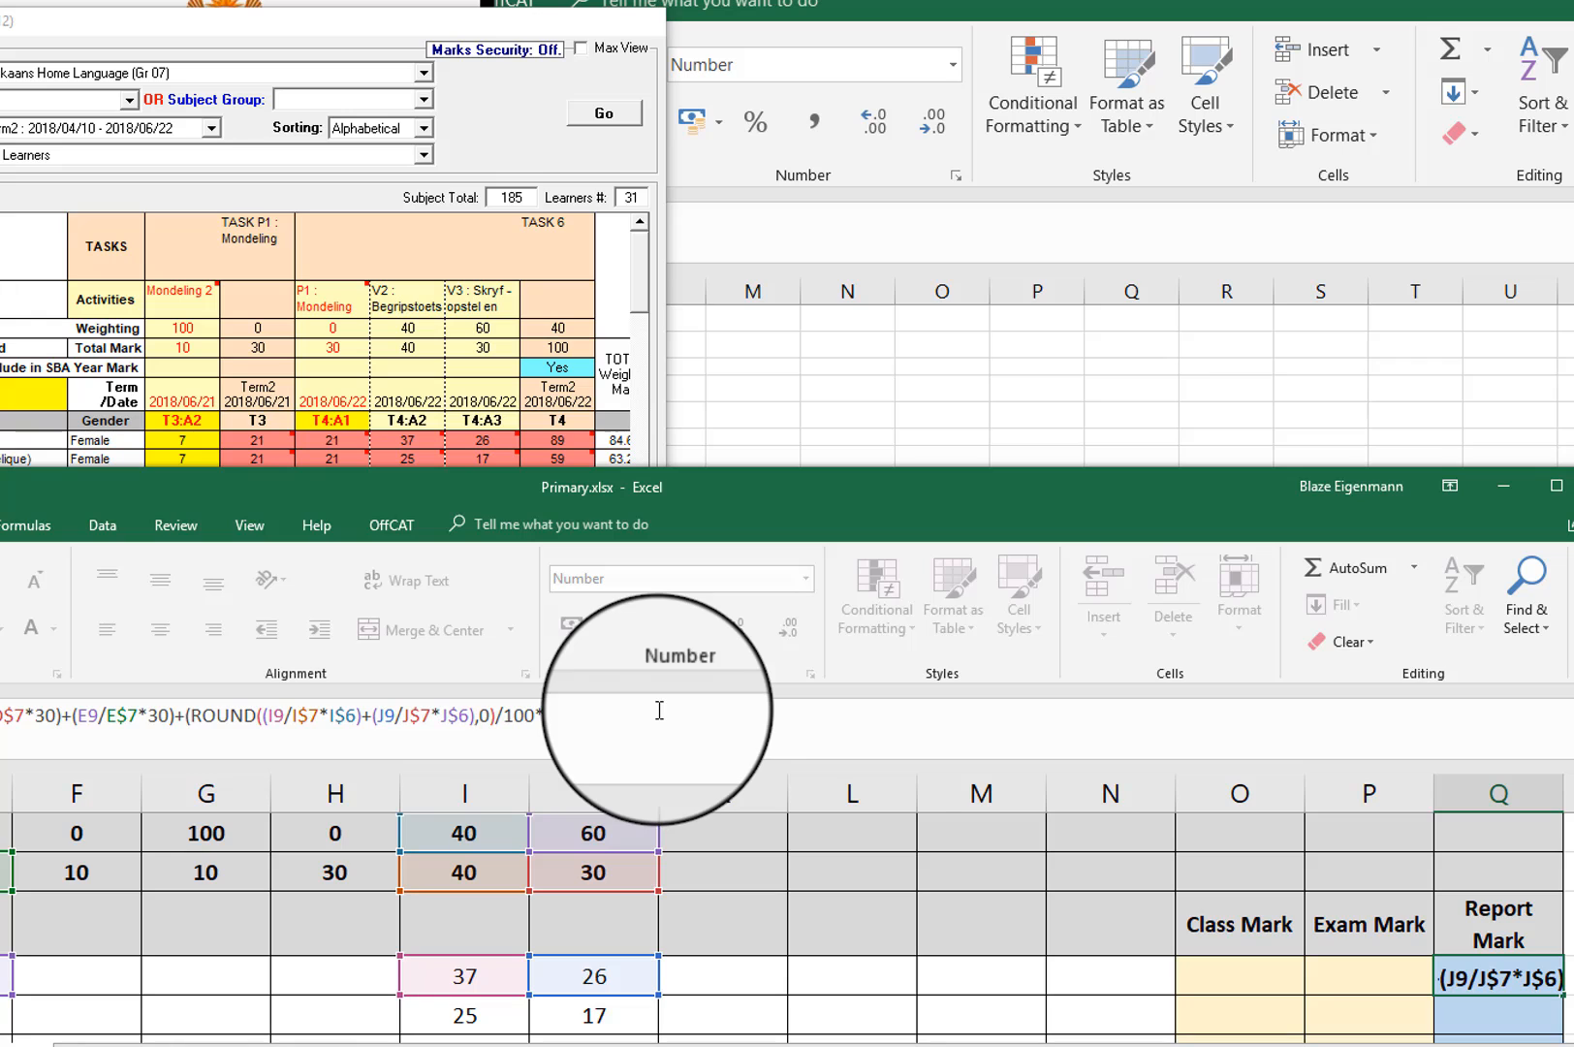
pyautogui.press('Return')
# Step: Copy the Report Mark formula from Q9 to the second learner's row in Q10
pyautogui.click(1518, 975)
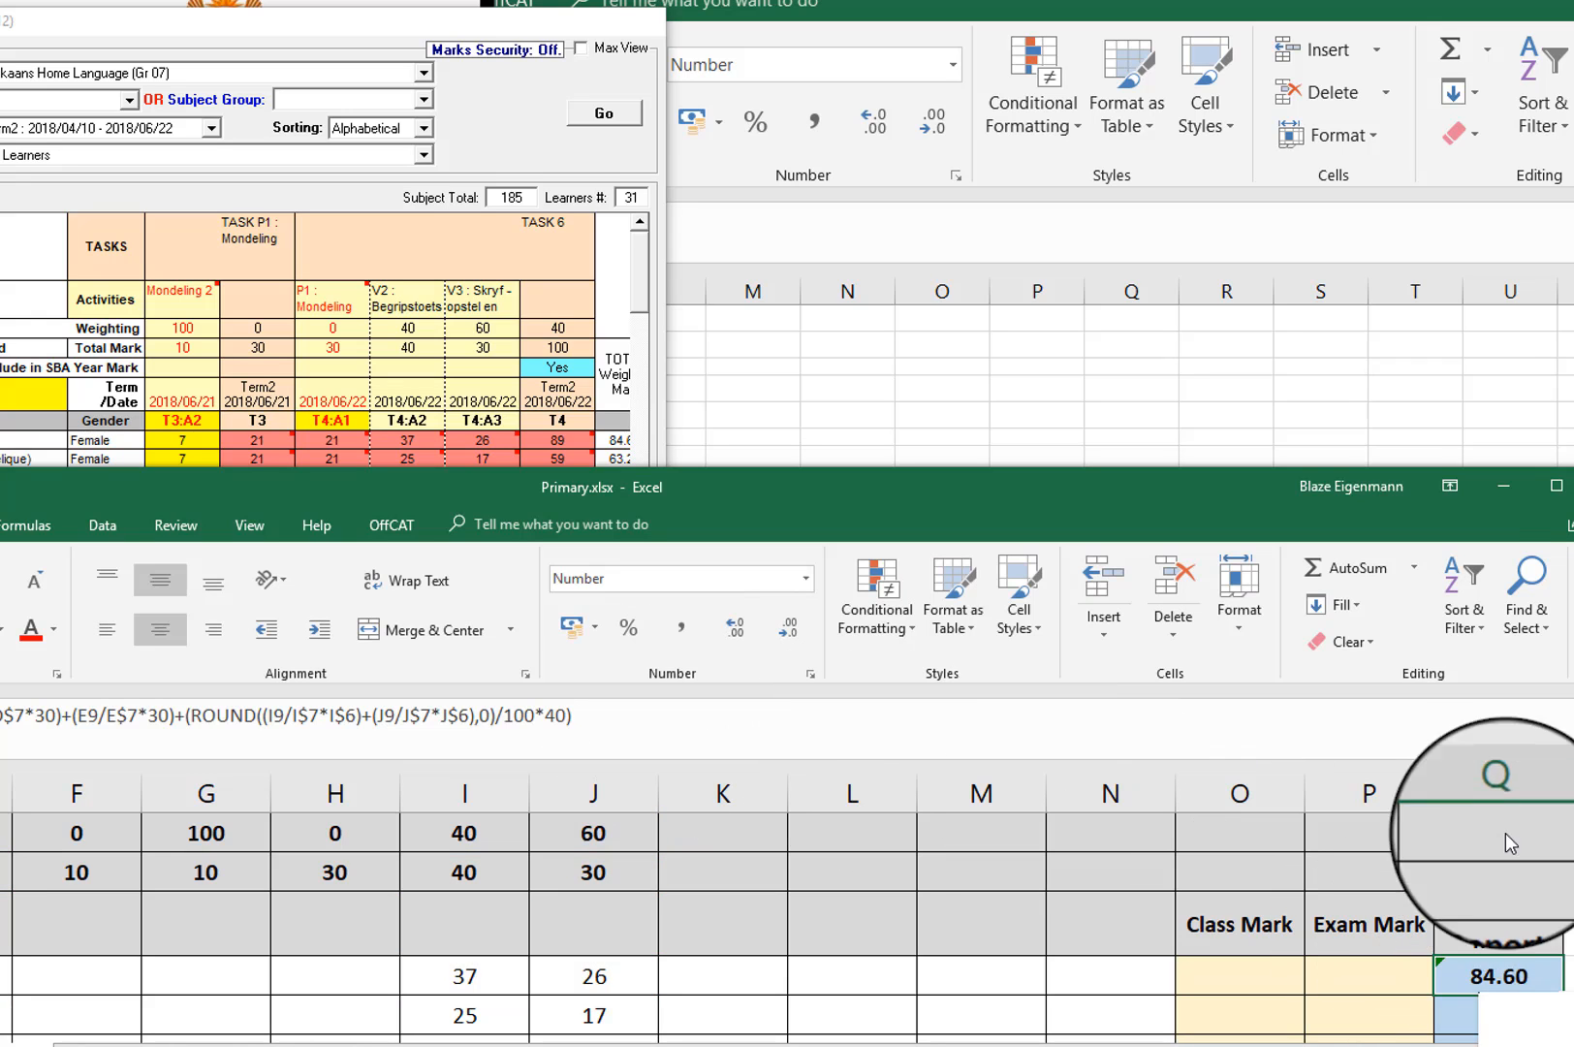
pyautogui.rightClick(1518, 975)
pyautogui.click(1551, 502)
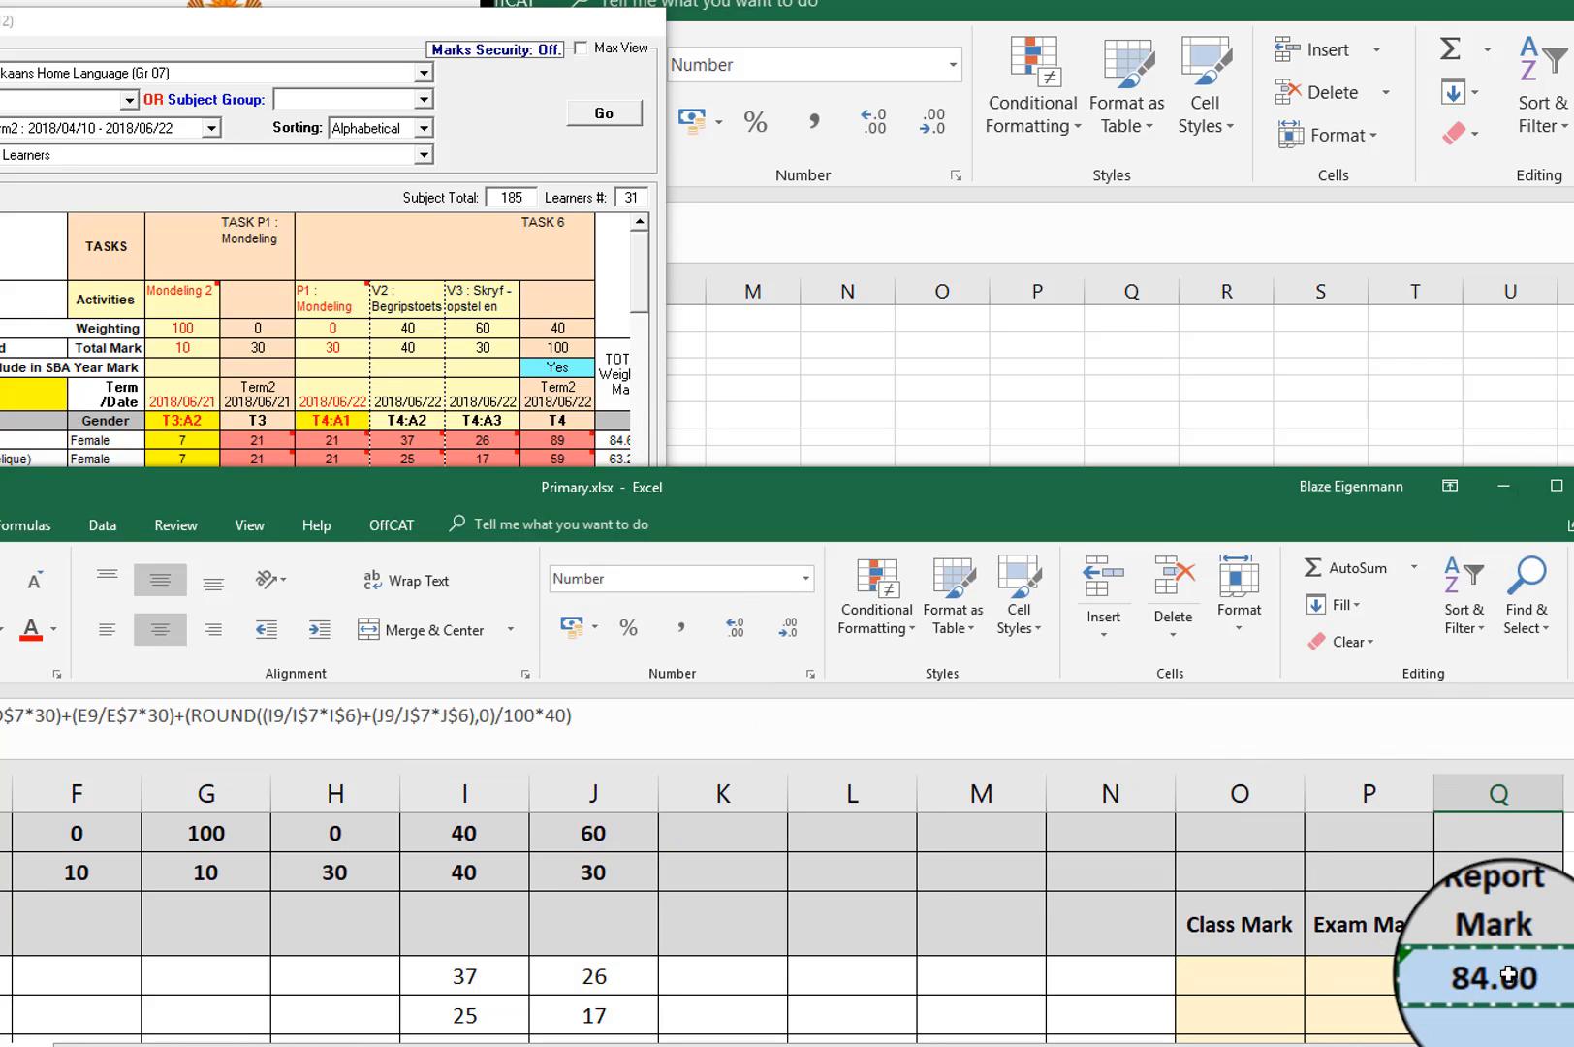
pyautogui.rightClick(1489, 1011)
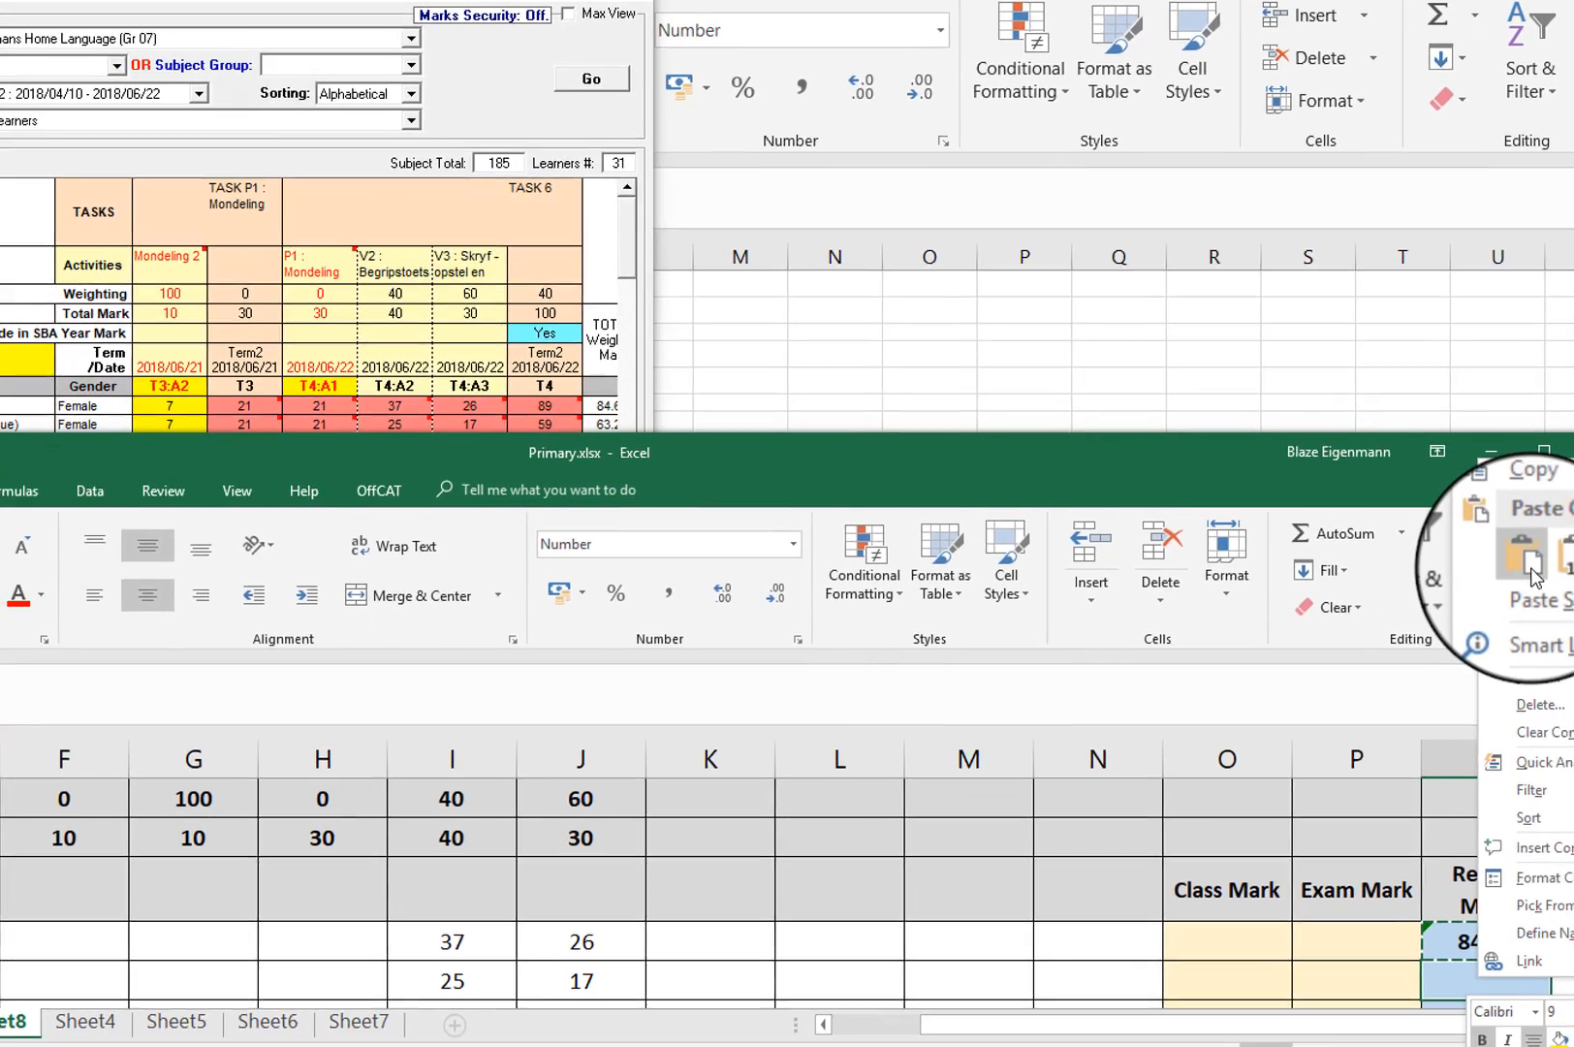
pyautogui.click(1541, 607)
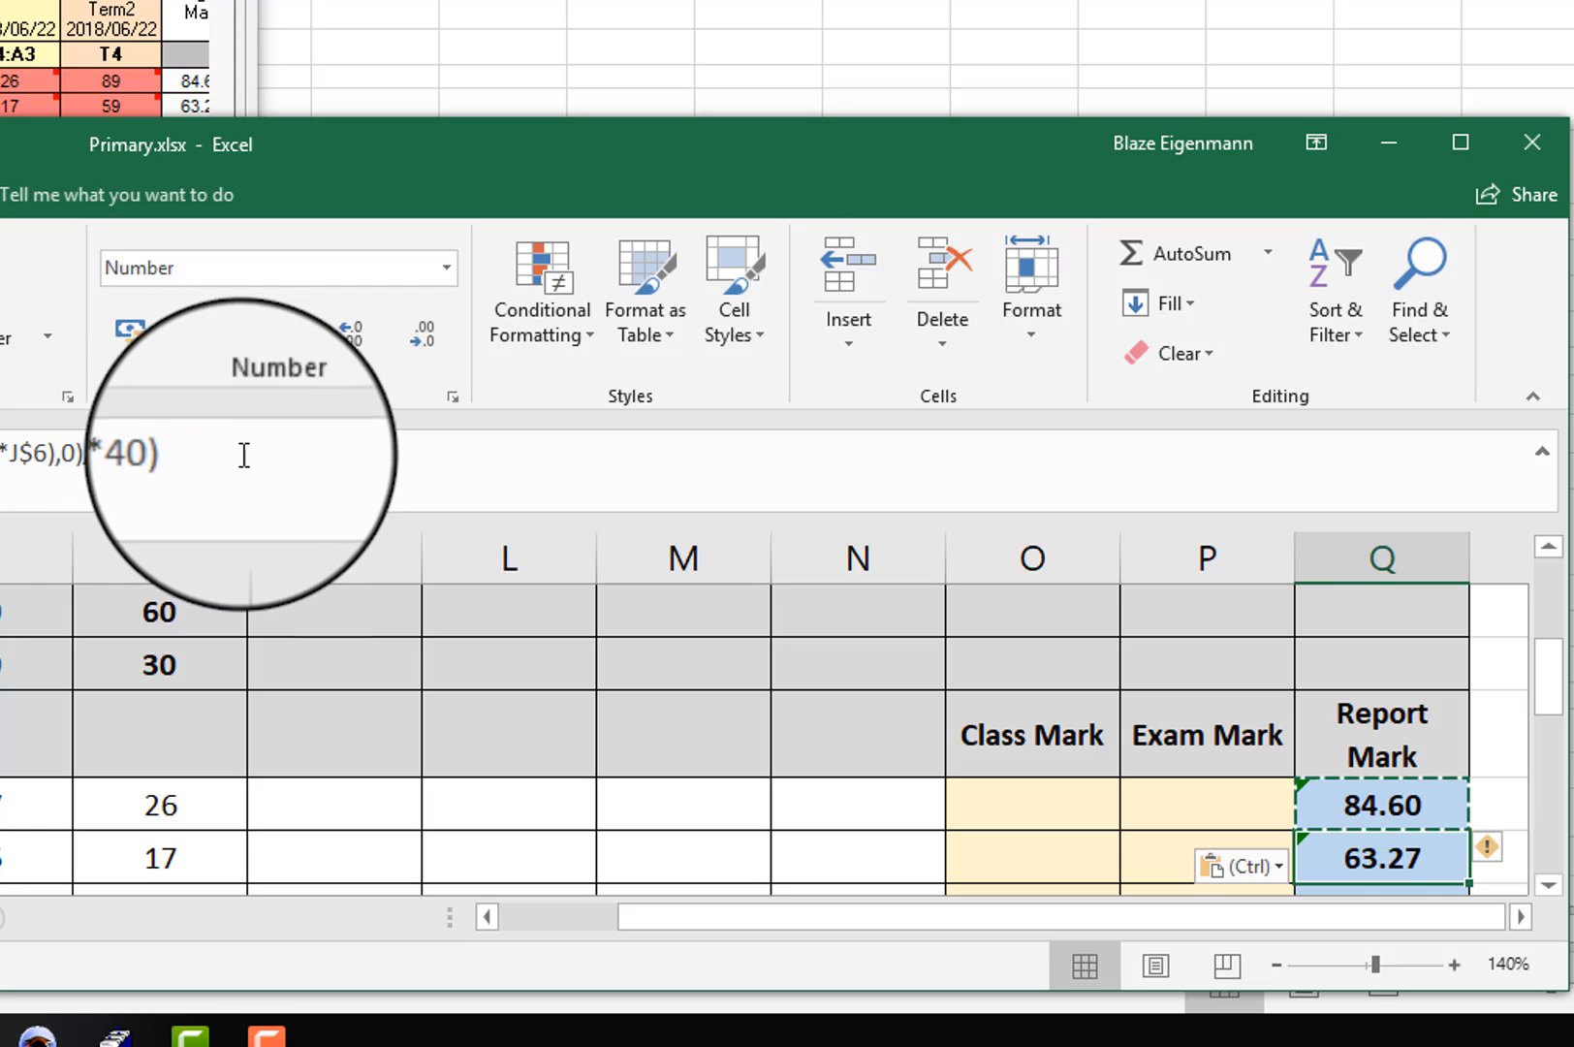
# Step: Inspect the complete first learner's Report Mark formula in Q9
pyautogui.click(1399, 806)
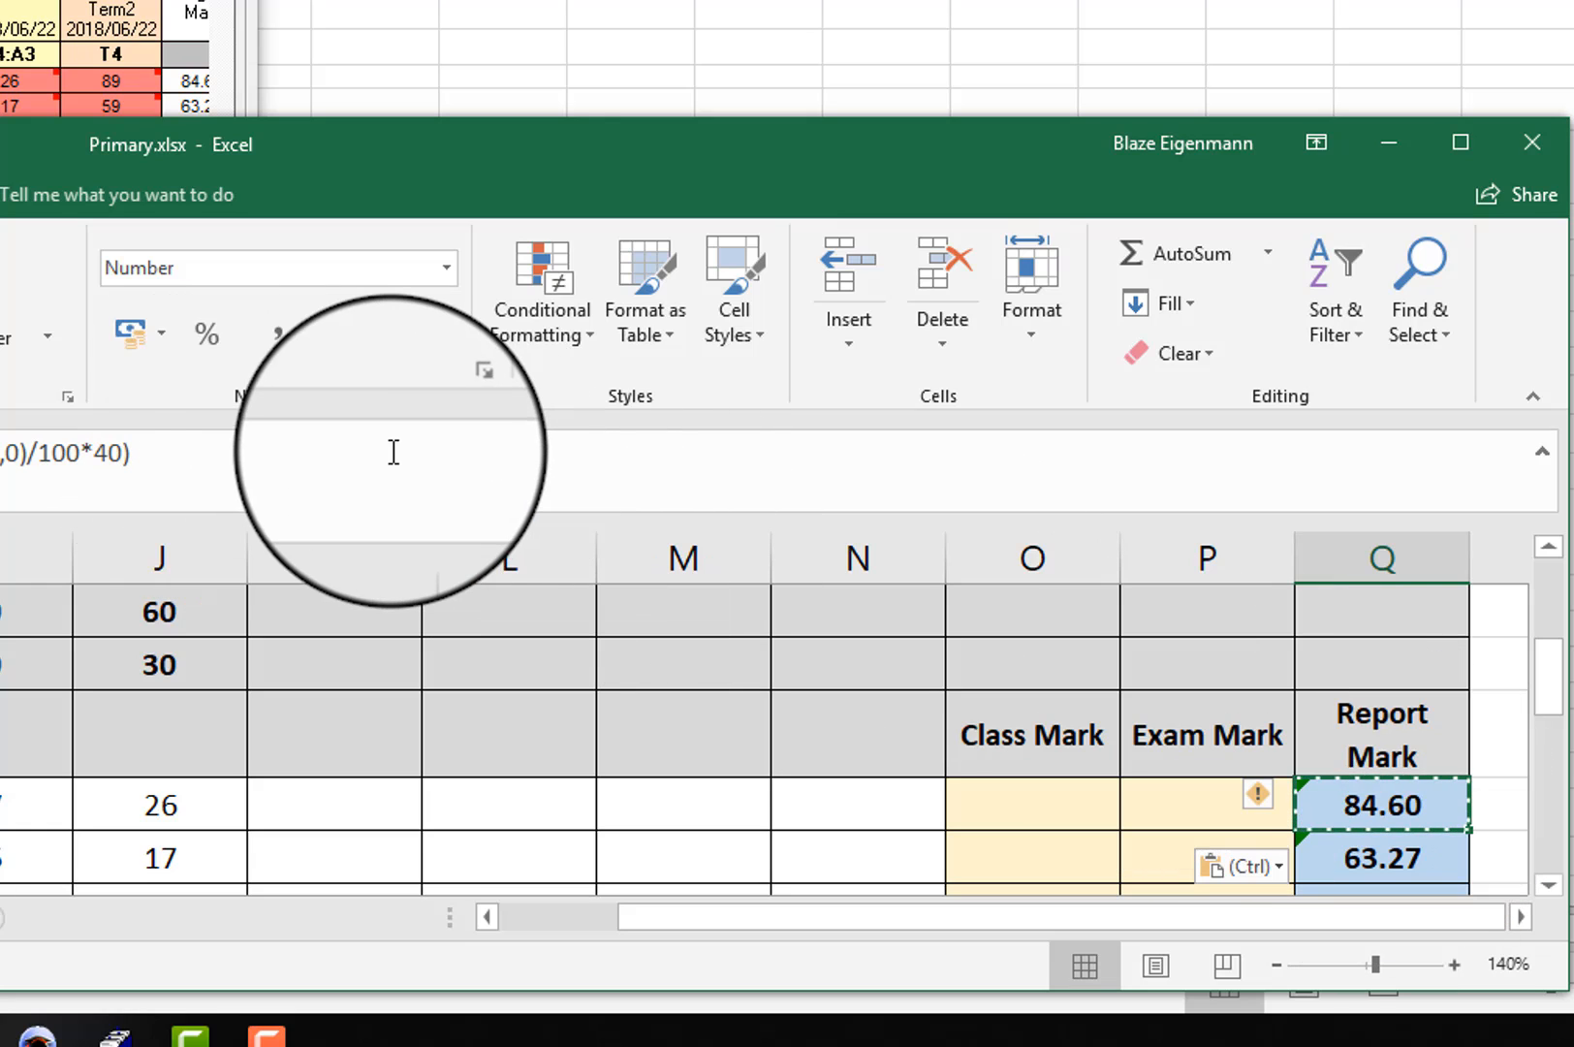
pyautogui.click(339, 451)
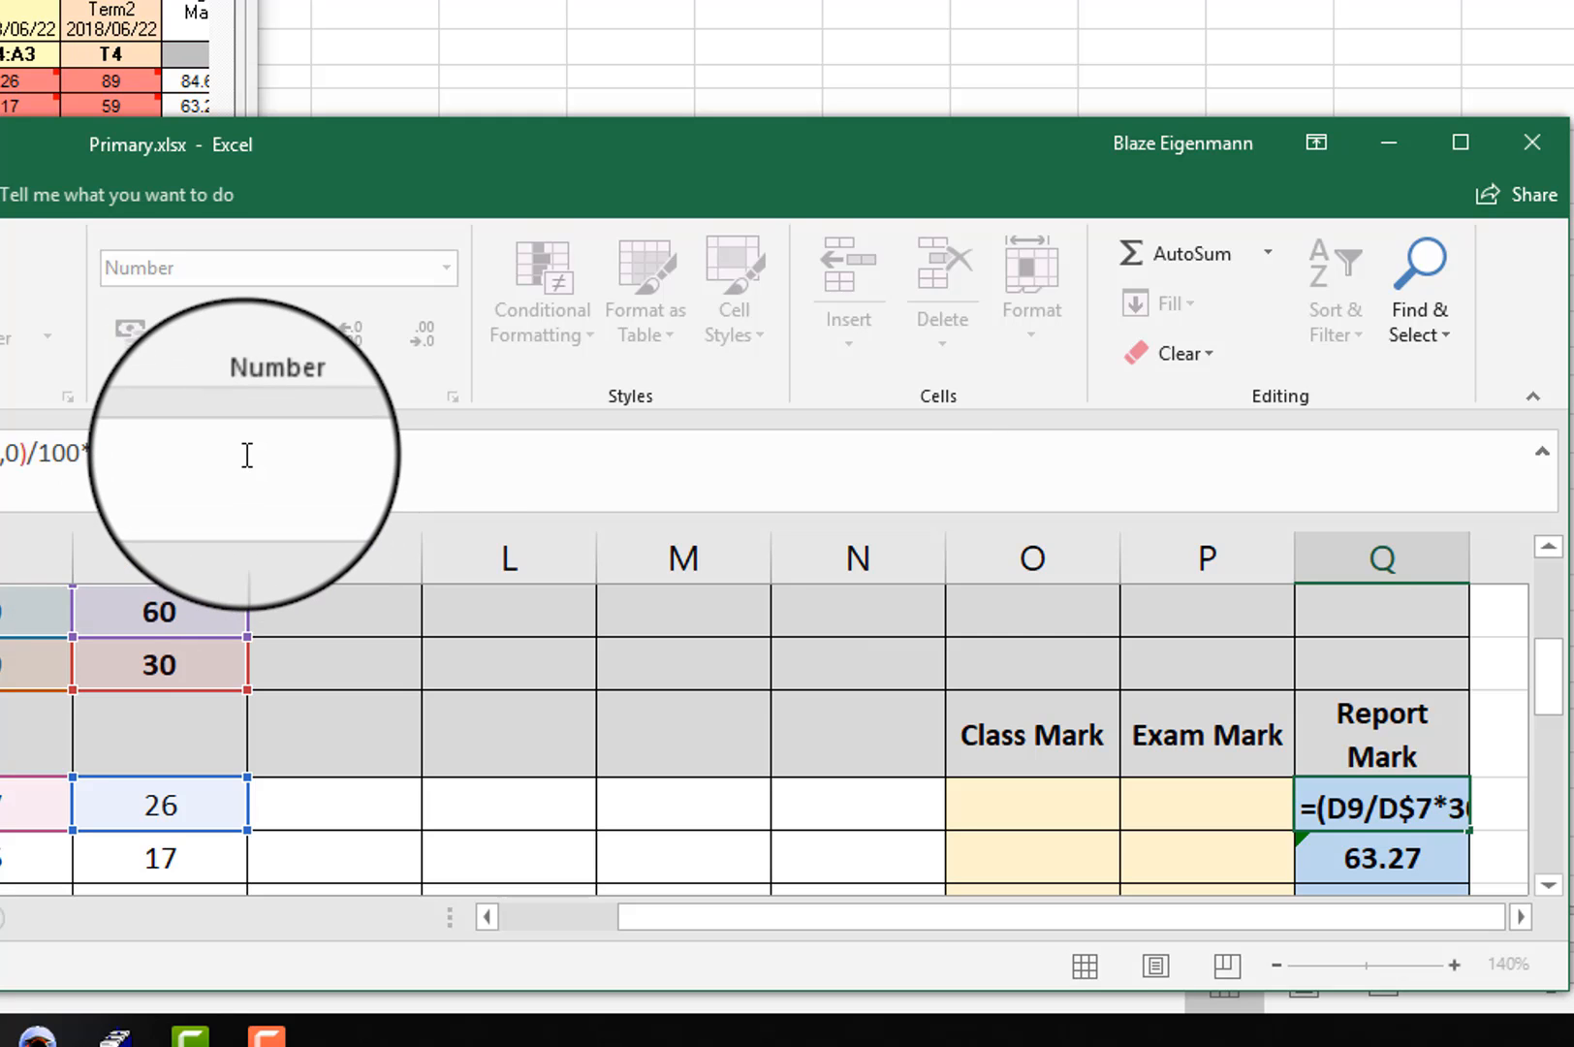
pyautogui.press('Return')
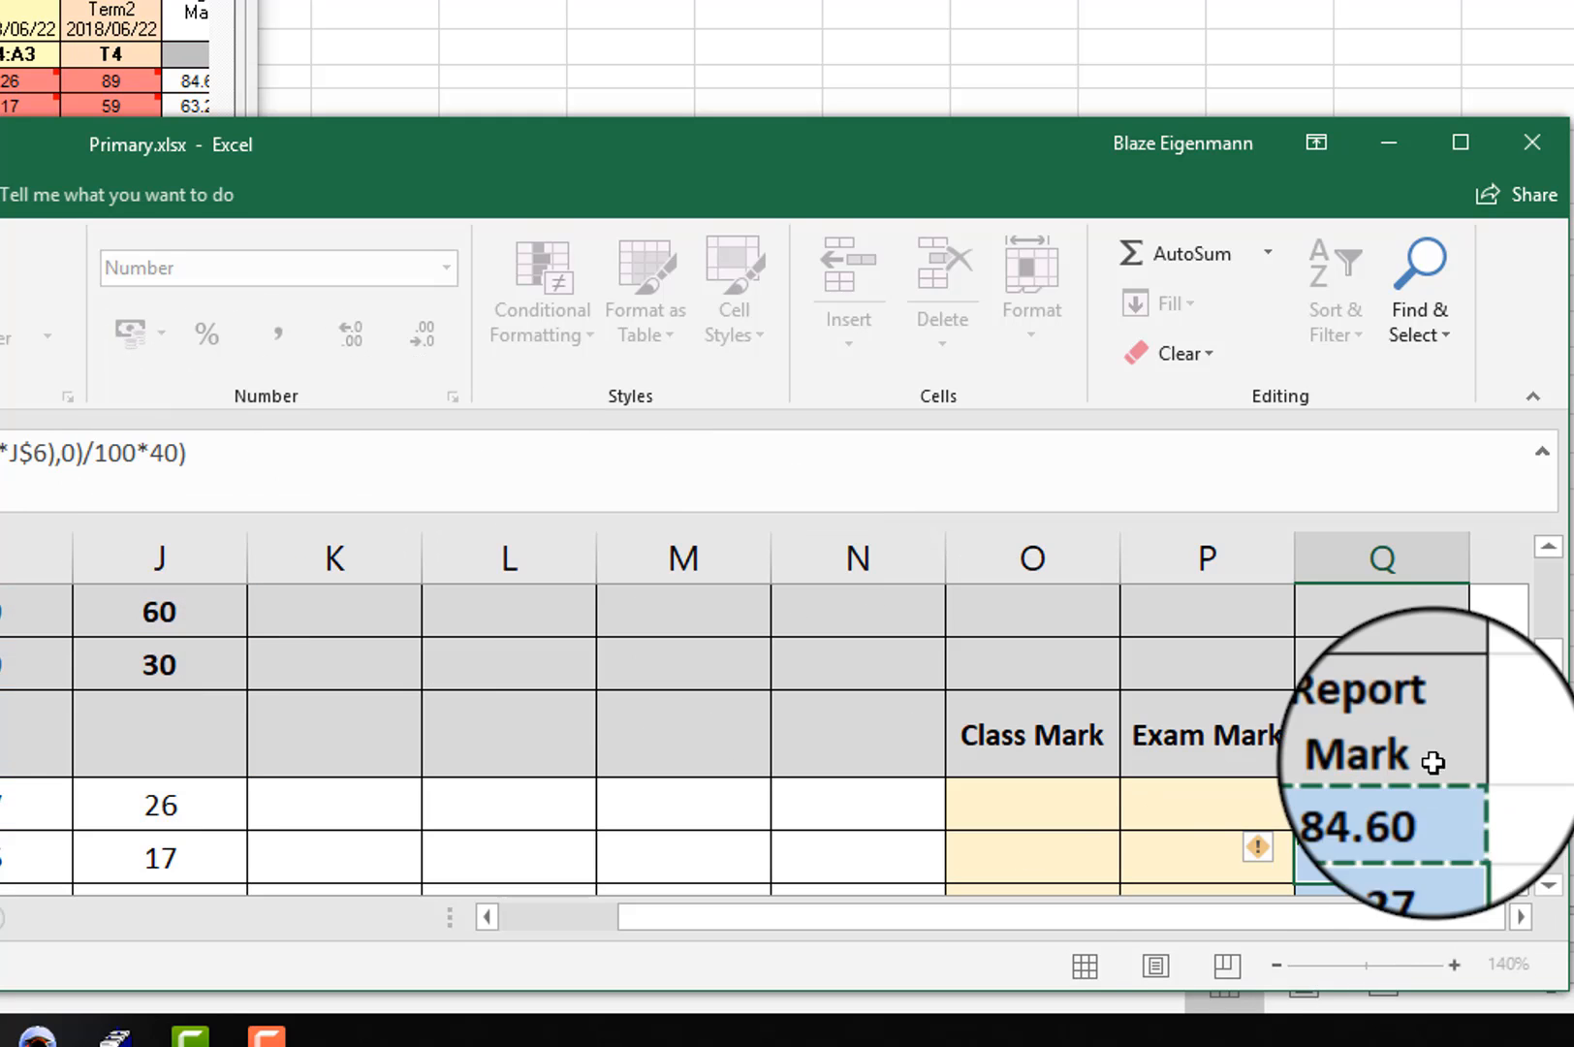
pyautogui.rightClick(1367, 804)
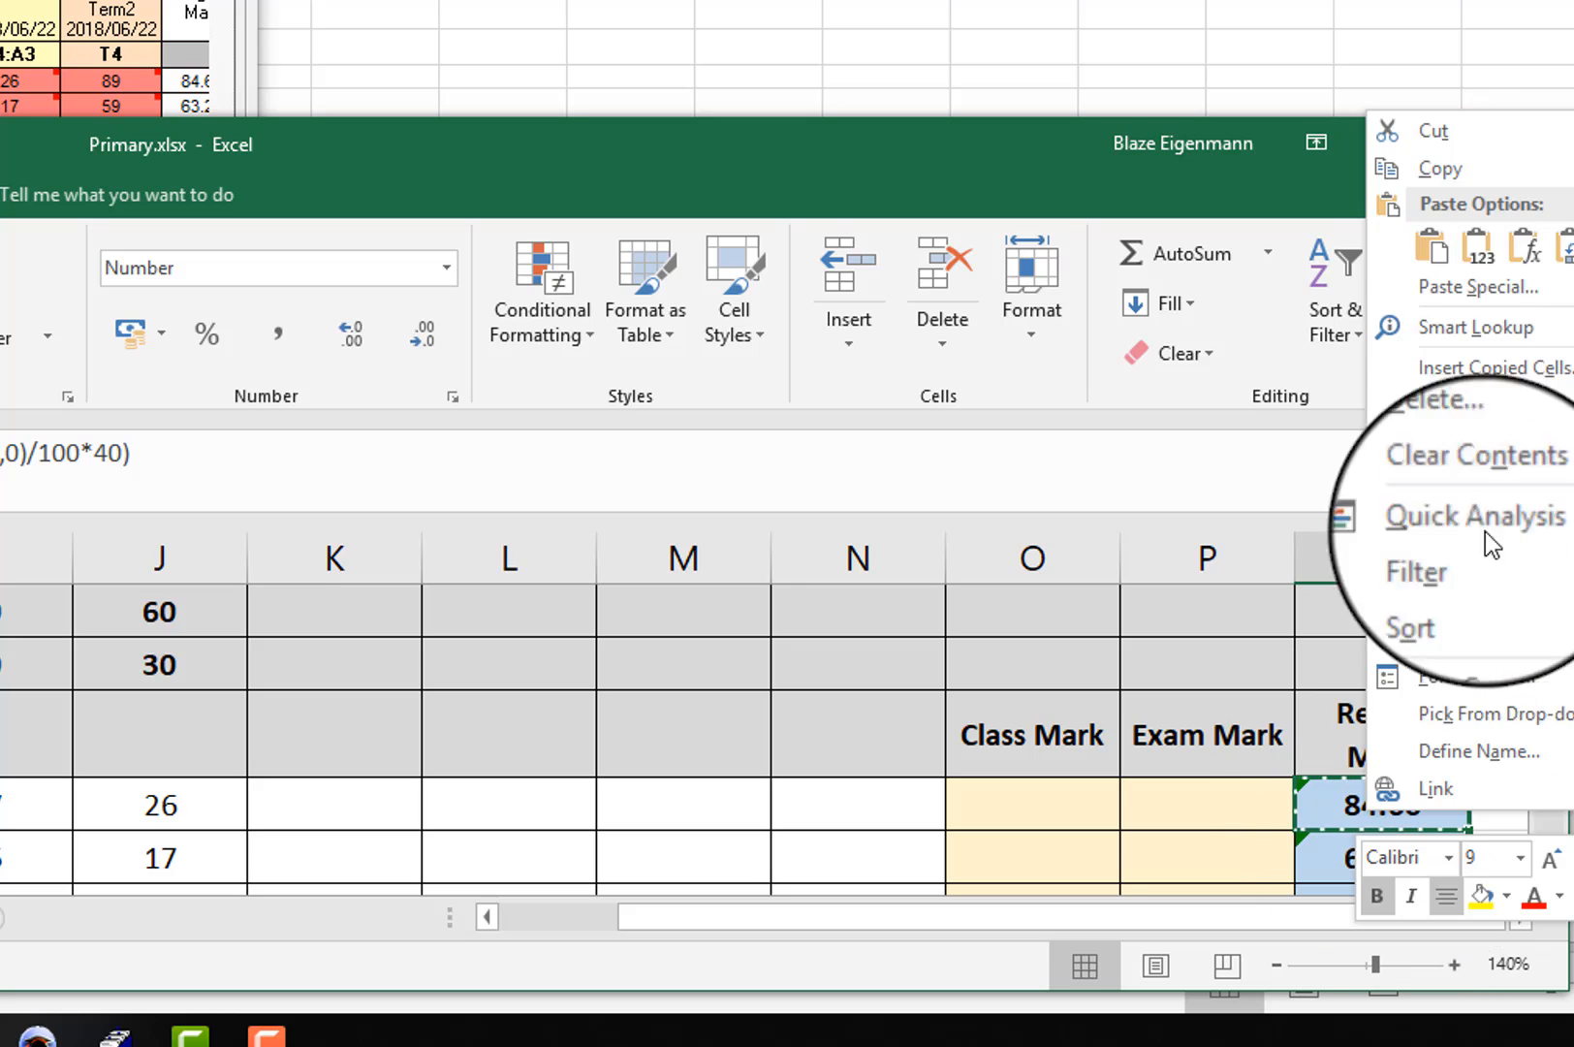
pyautogui.click(1307, 858)
pyautogui.scroll(-1, 1347, 824)
pyautogui.moveTo(1354, 671); pyautogui.dragTo(1357, 839)
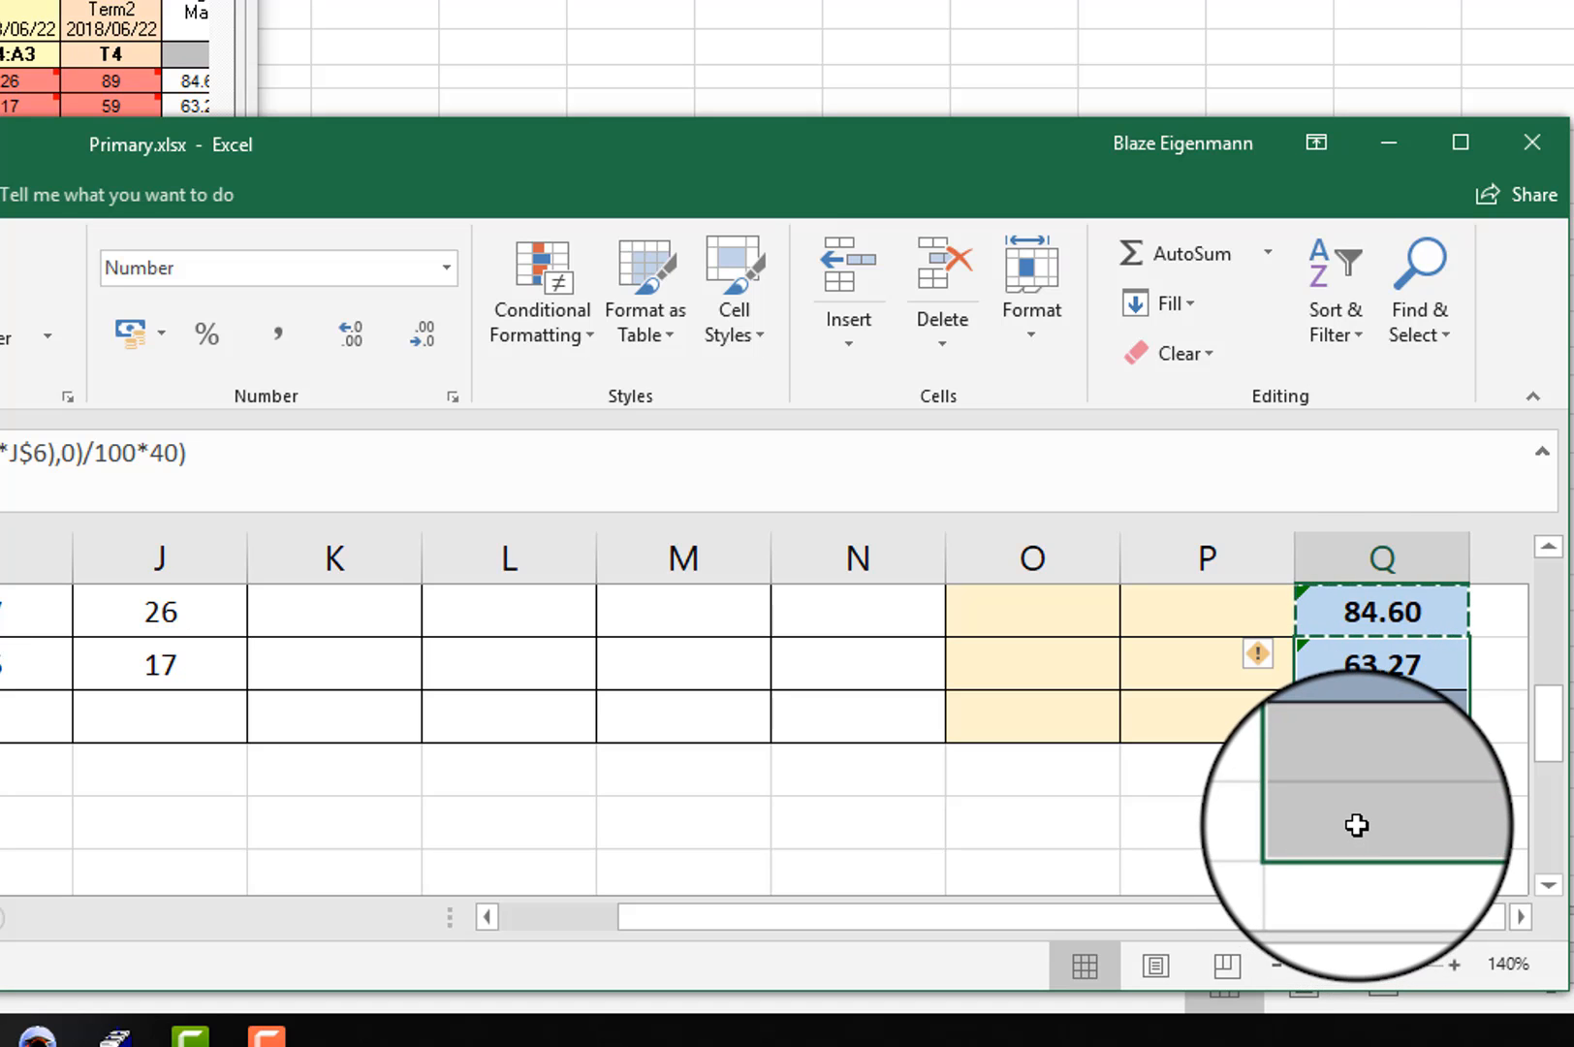
pyautogui.rightClick(1356, 825)
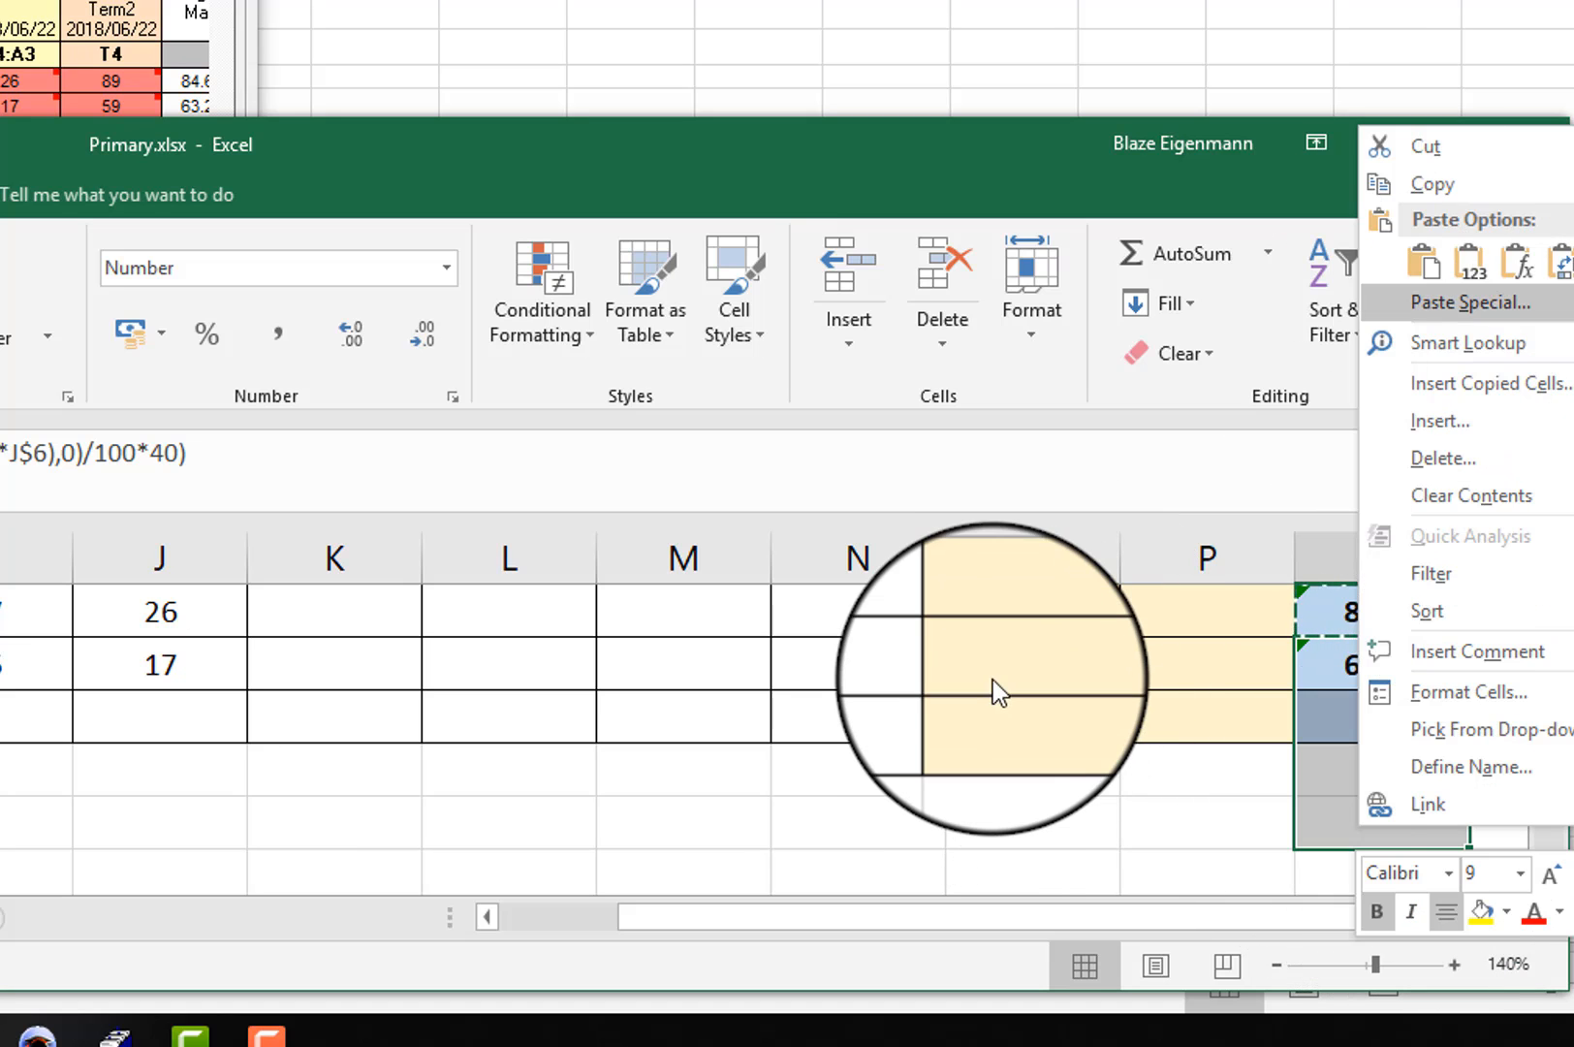
pyautogui.press('Escape')
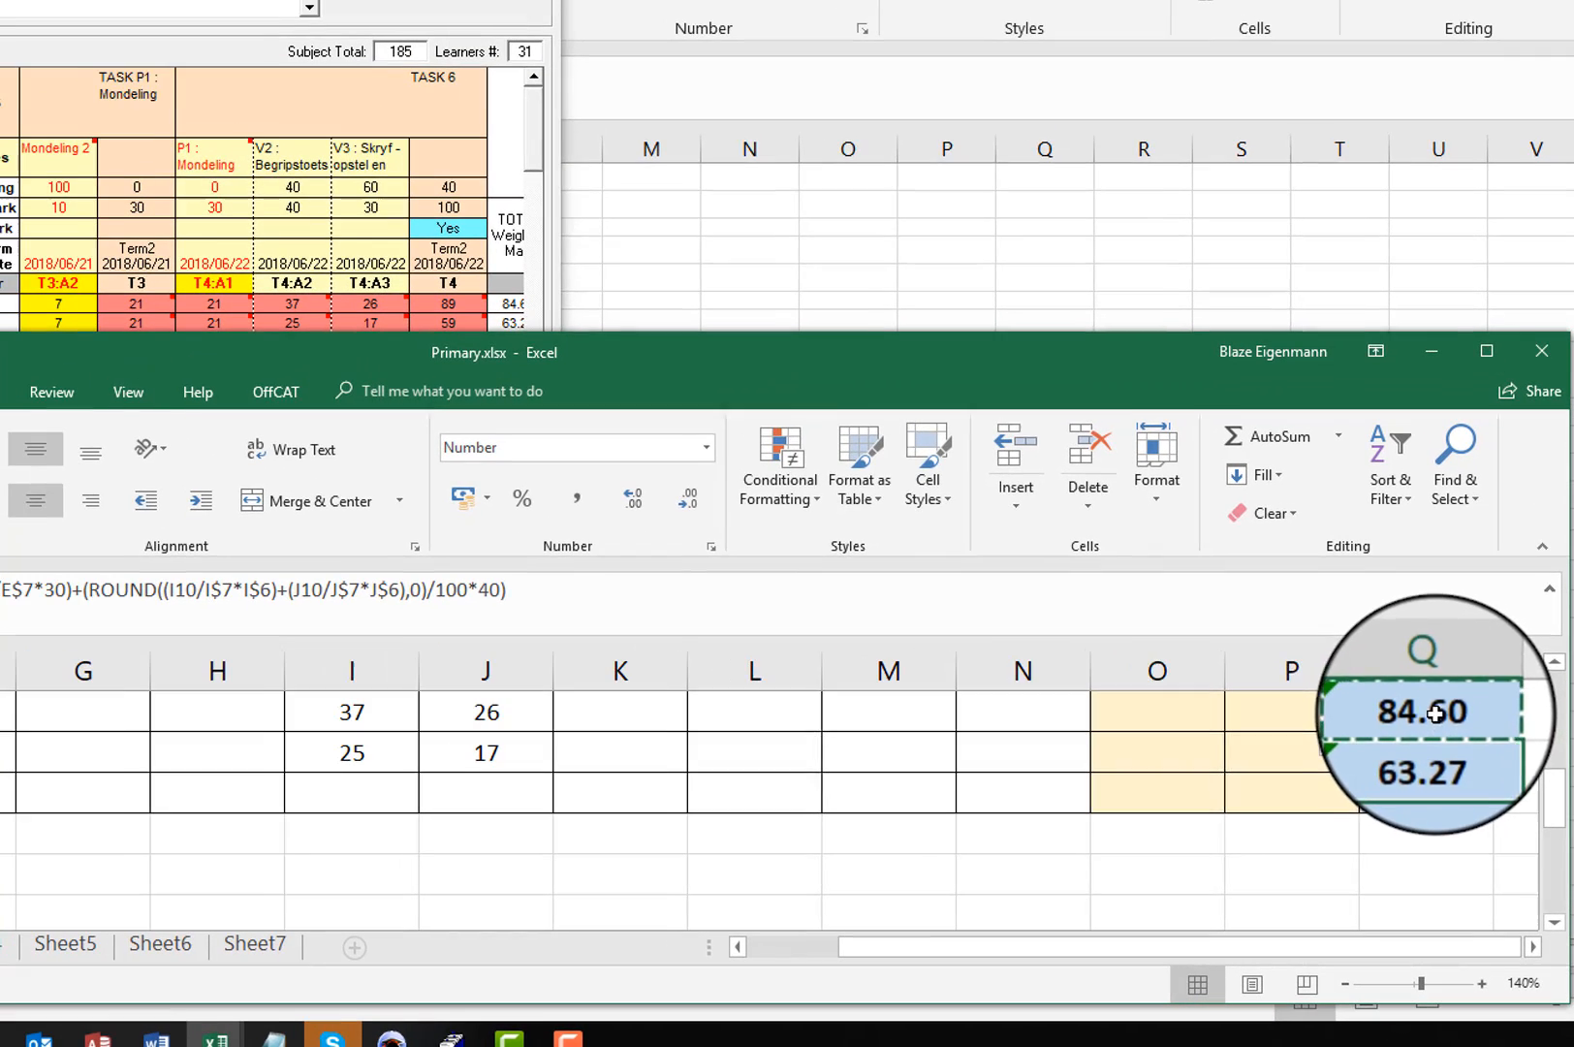
# Step: Check the Q9 formula's references against the weighting, total mark and learner mark cells
pyautogui.click(1435, 715)
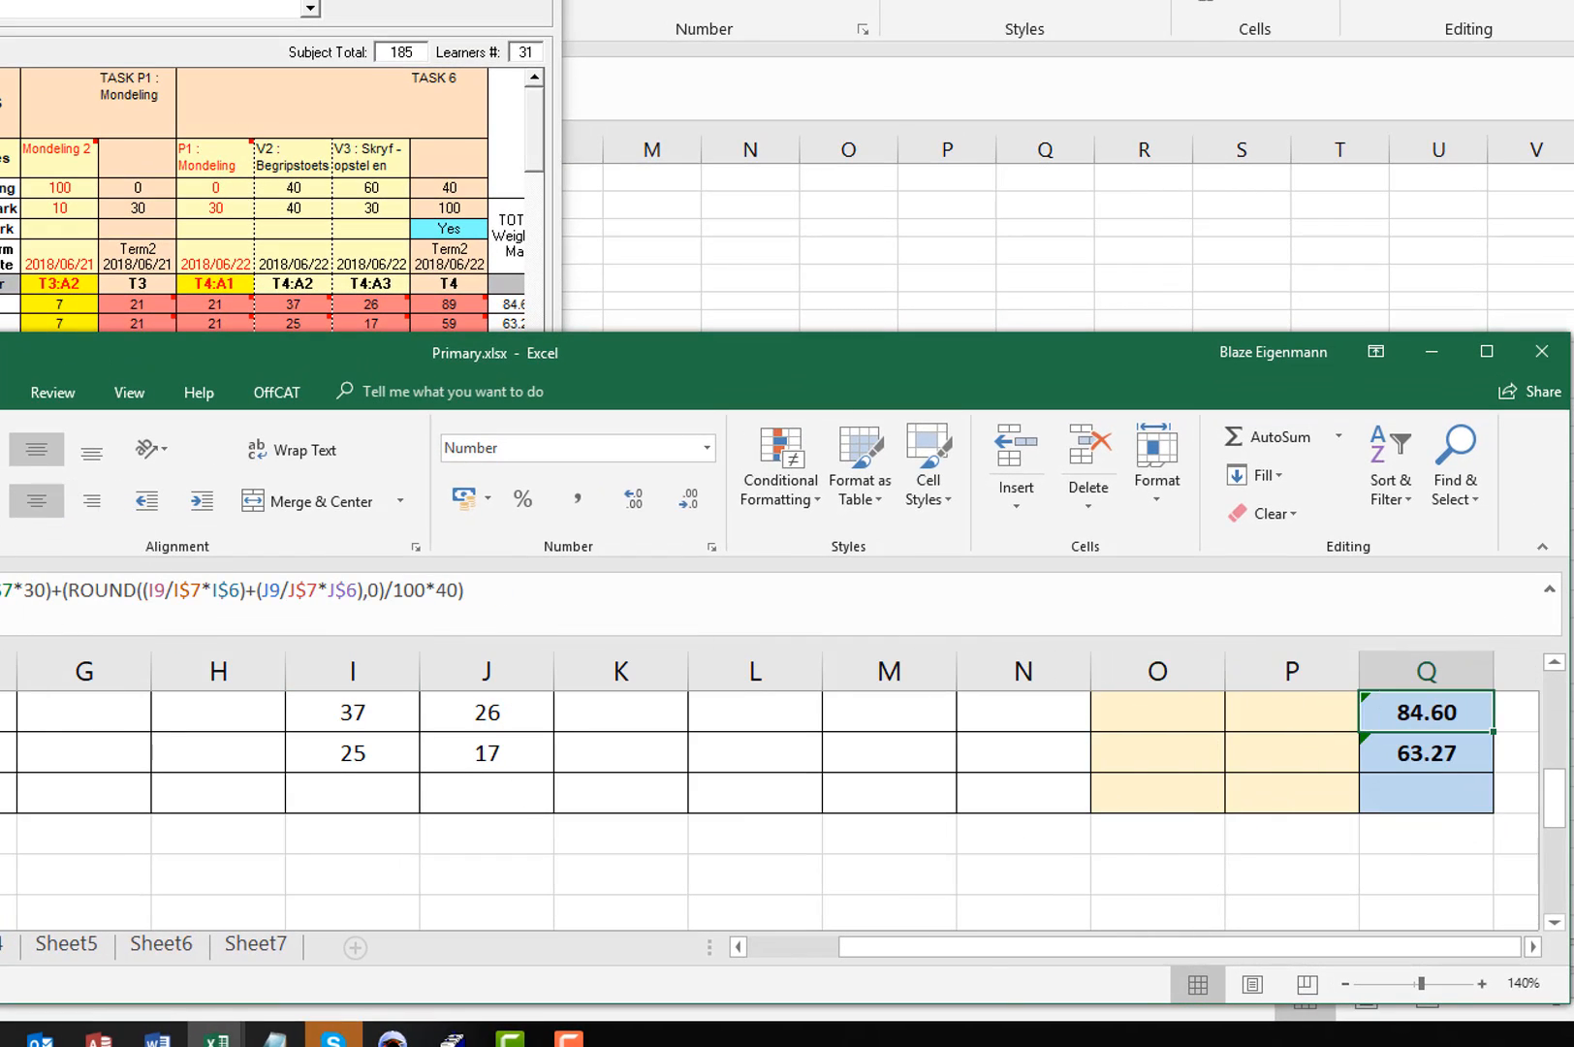
pyautogui.scroll(1, 775, 809)
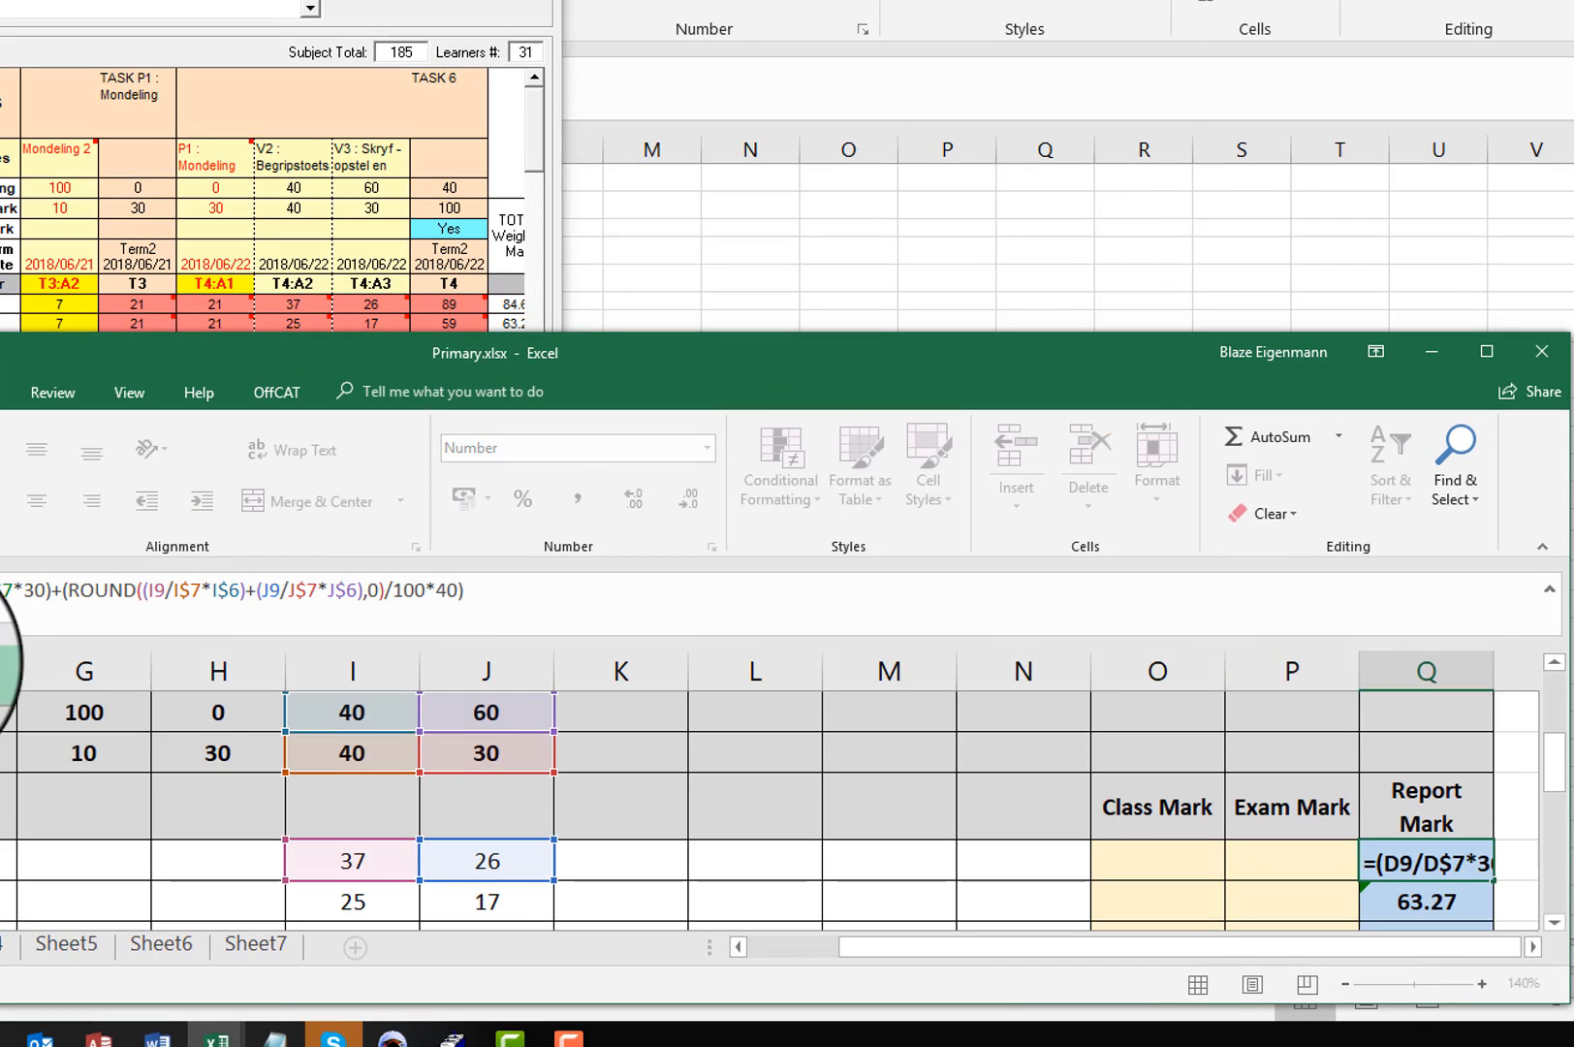
pyautogui.scroll(-1, 775, 809)
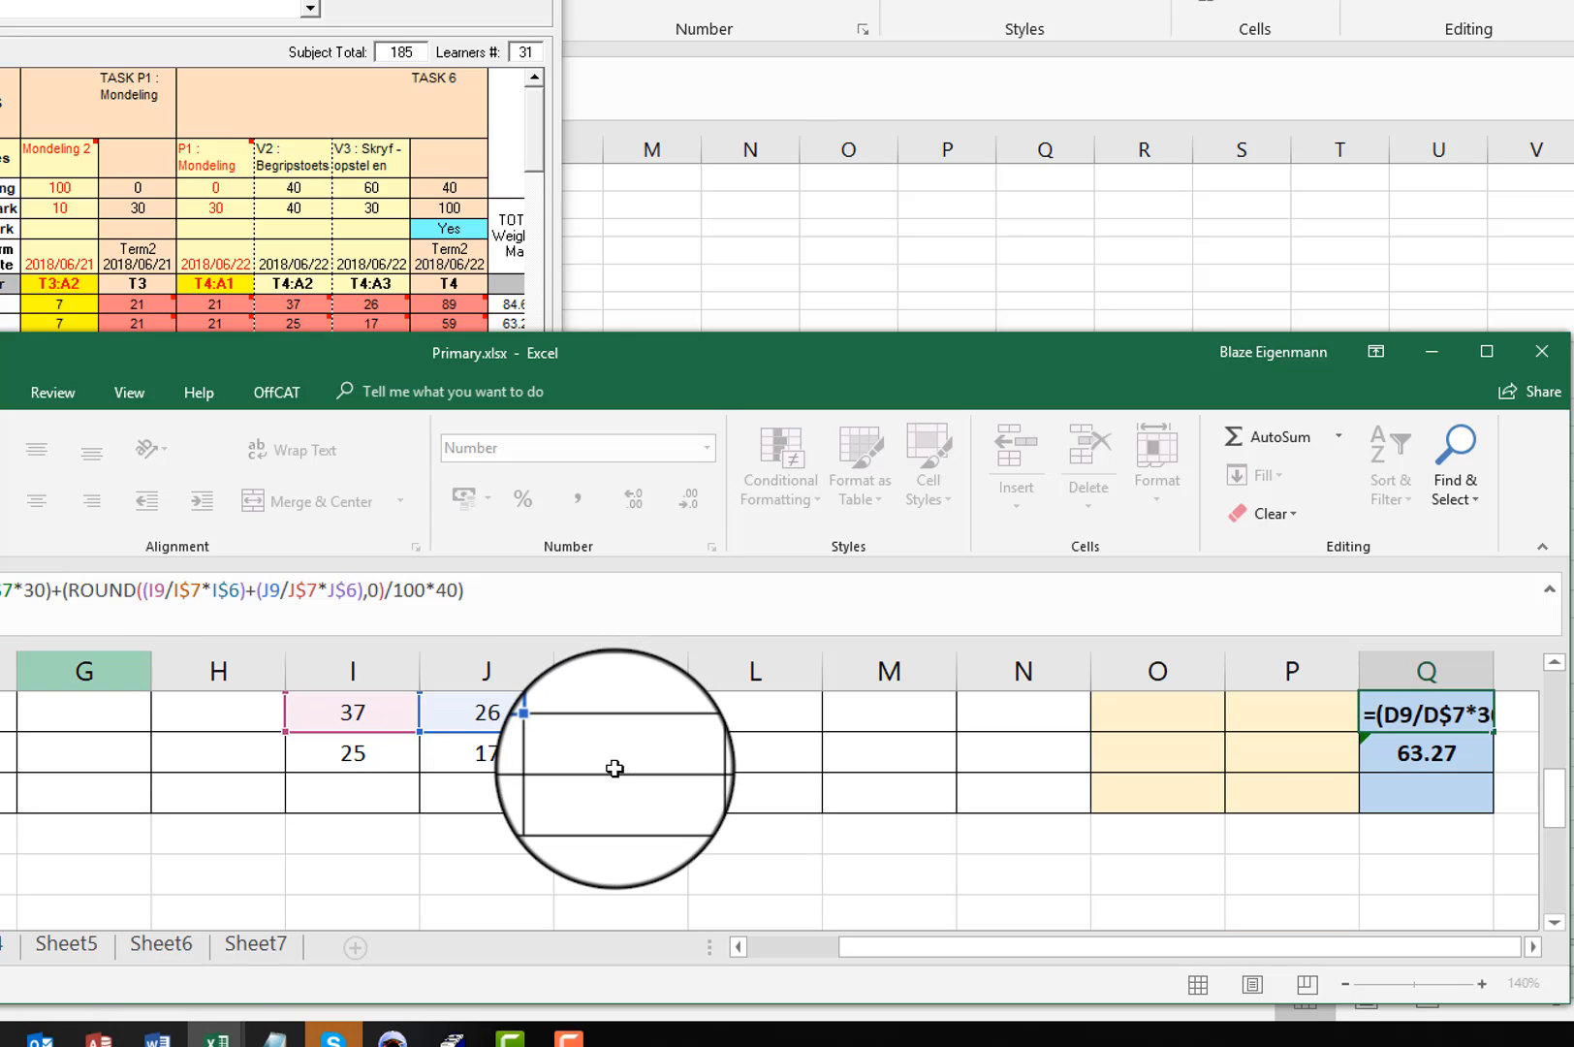
pyautogui.press('Return')
pyautogui.scroll(1, 713, 795)
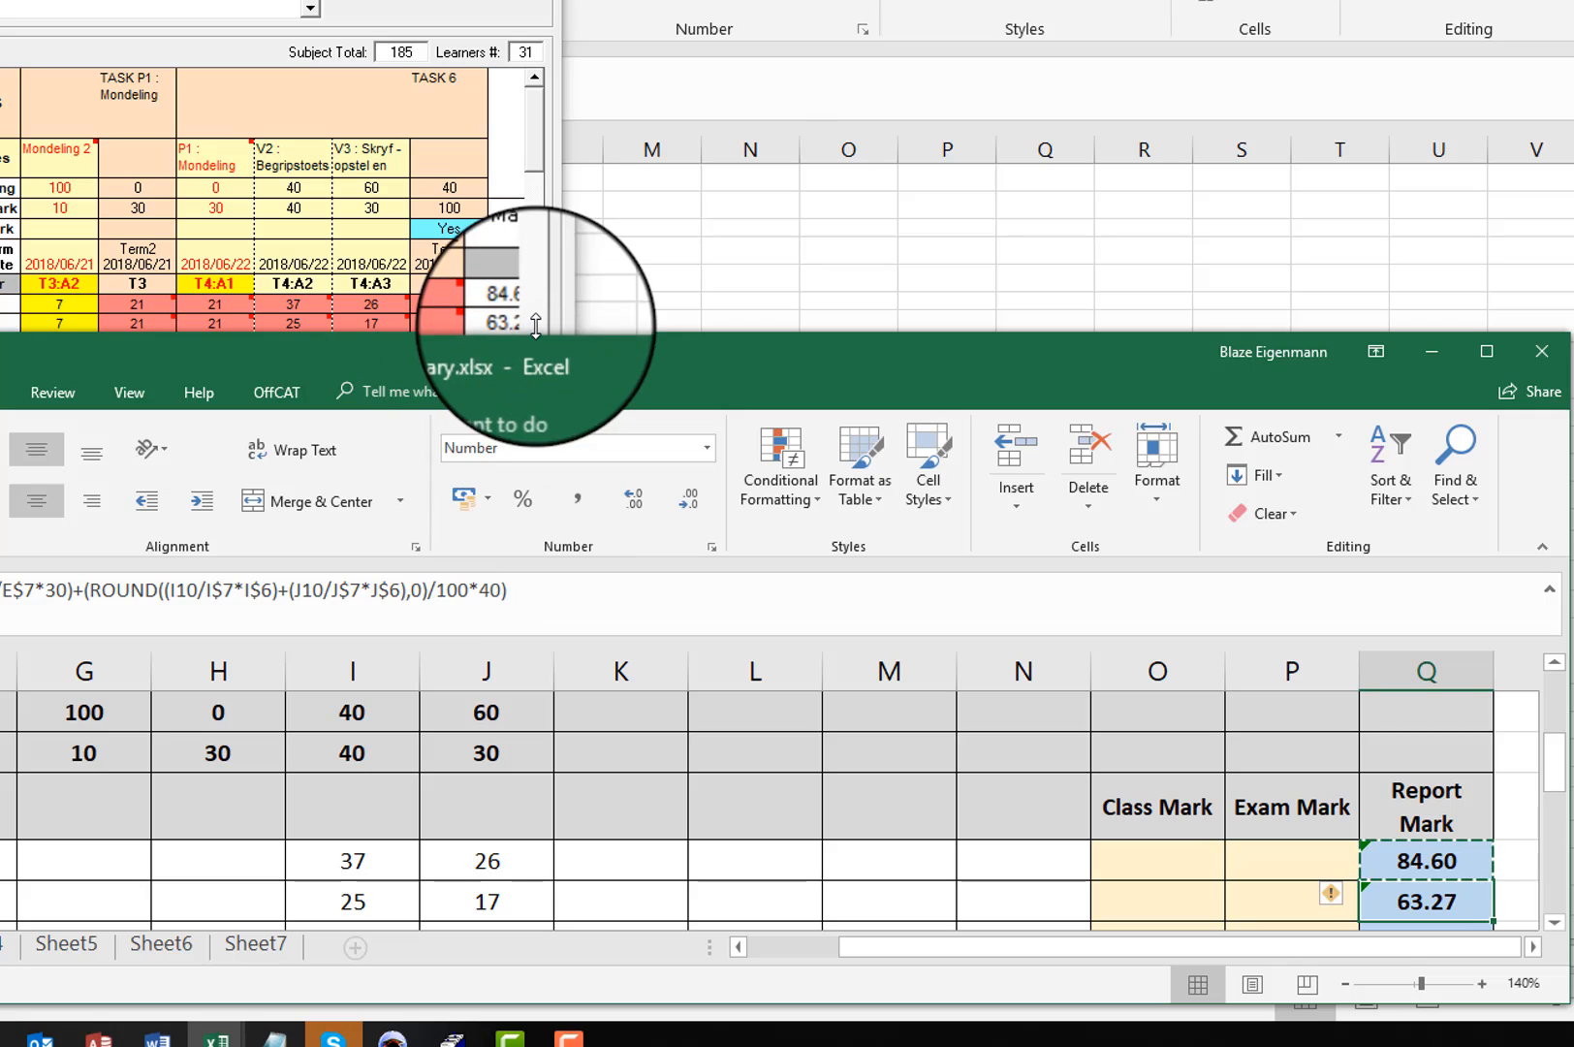
# Step: Compare the second learner's TOTAL Weighted Mark in SA-SAMS with the Report Mark in Excel cell Q10
pyautogui.click(537, 141)
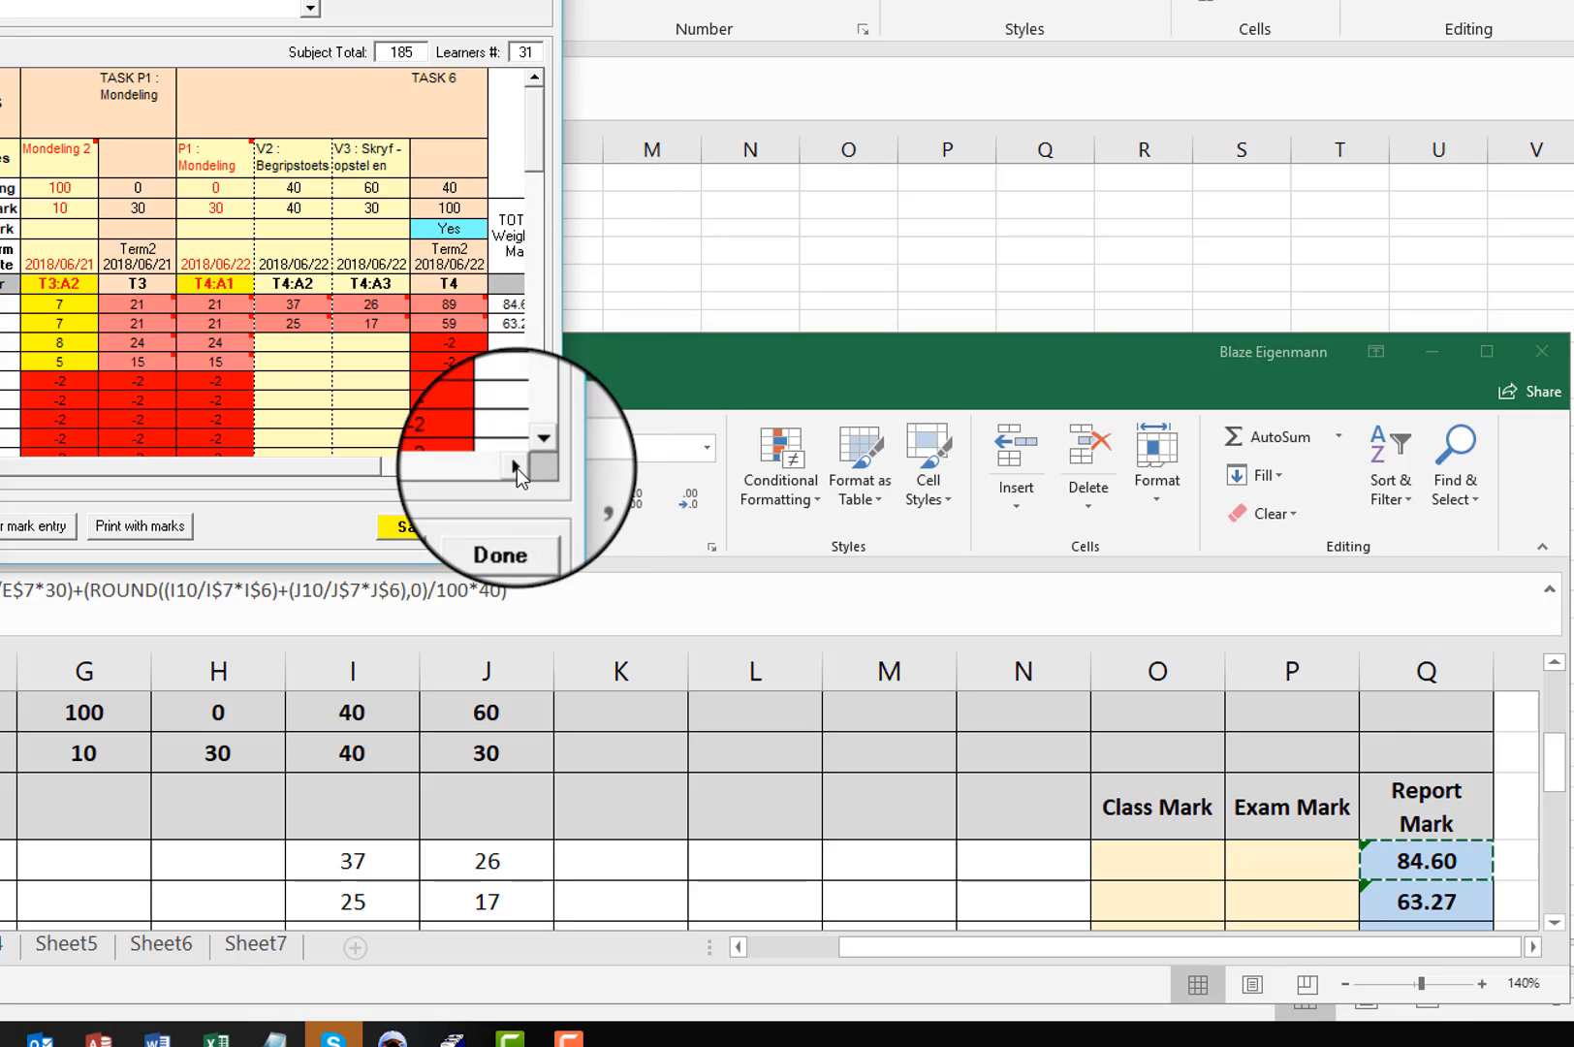
pyautogui.click(518, 465)
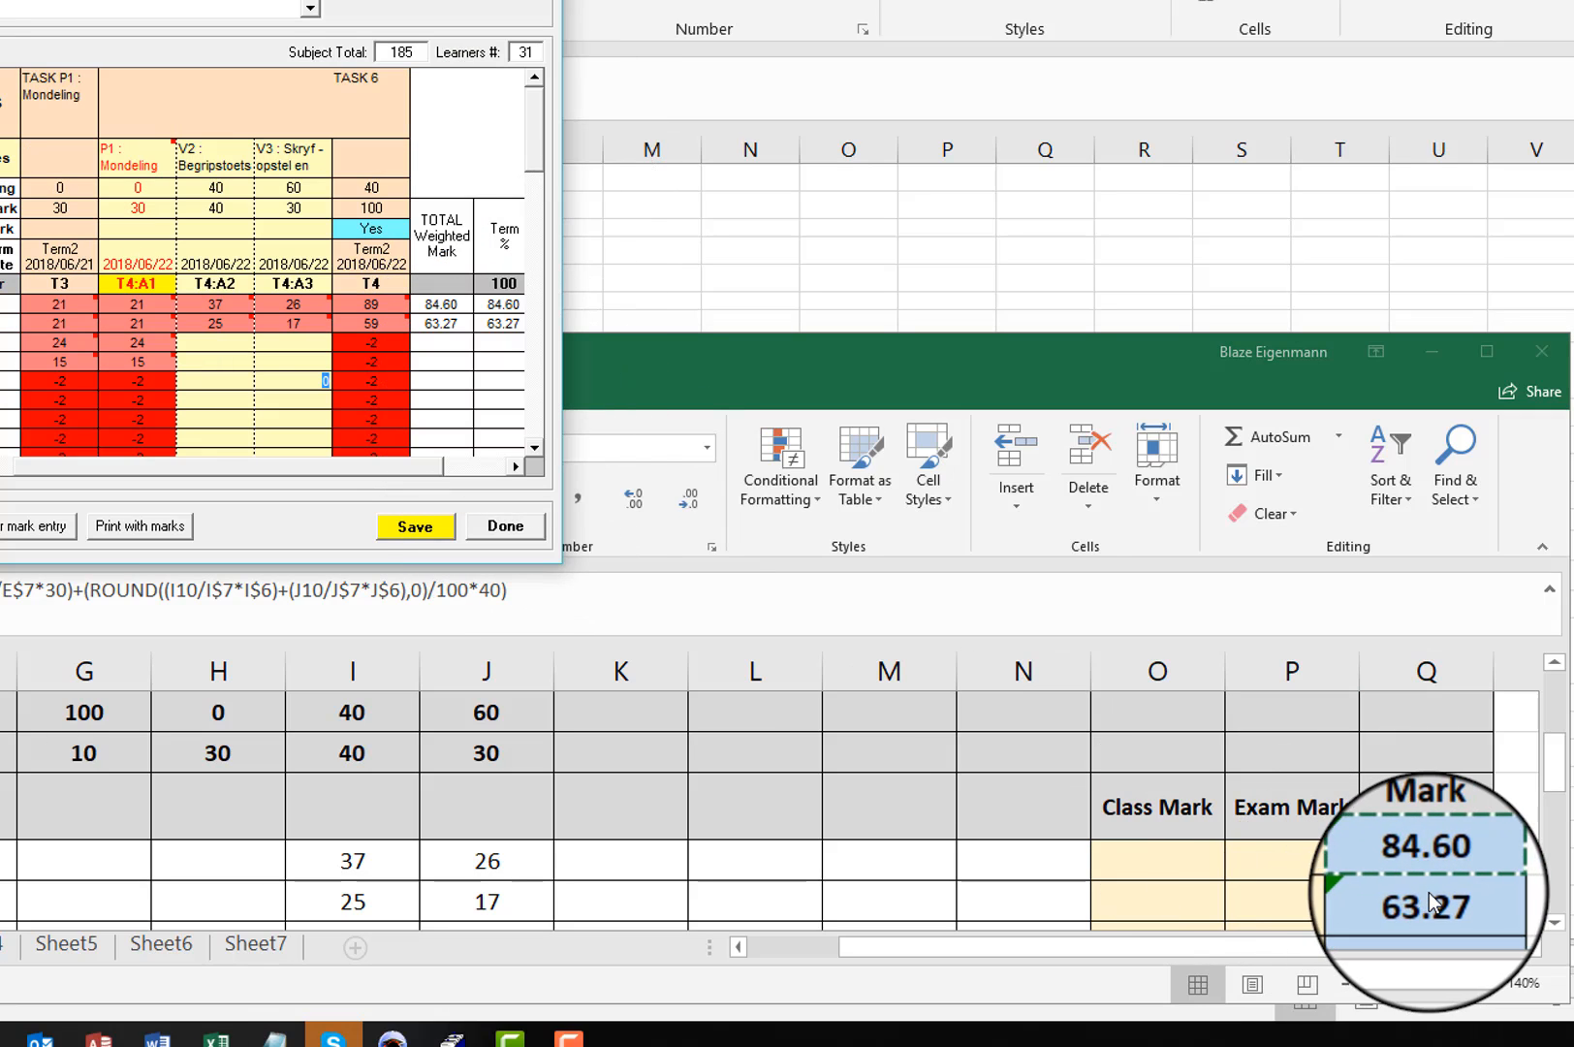
pyautogui.click(1403, 898)
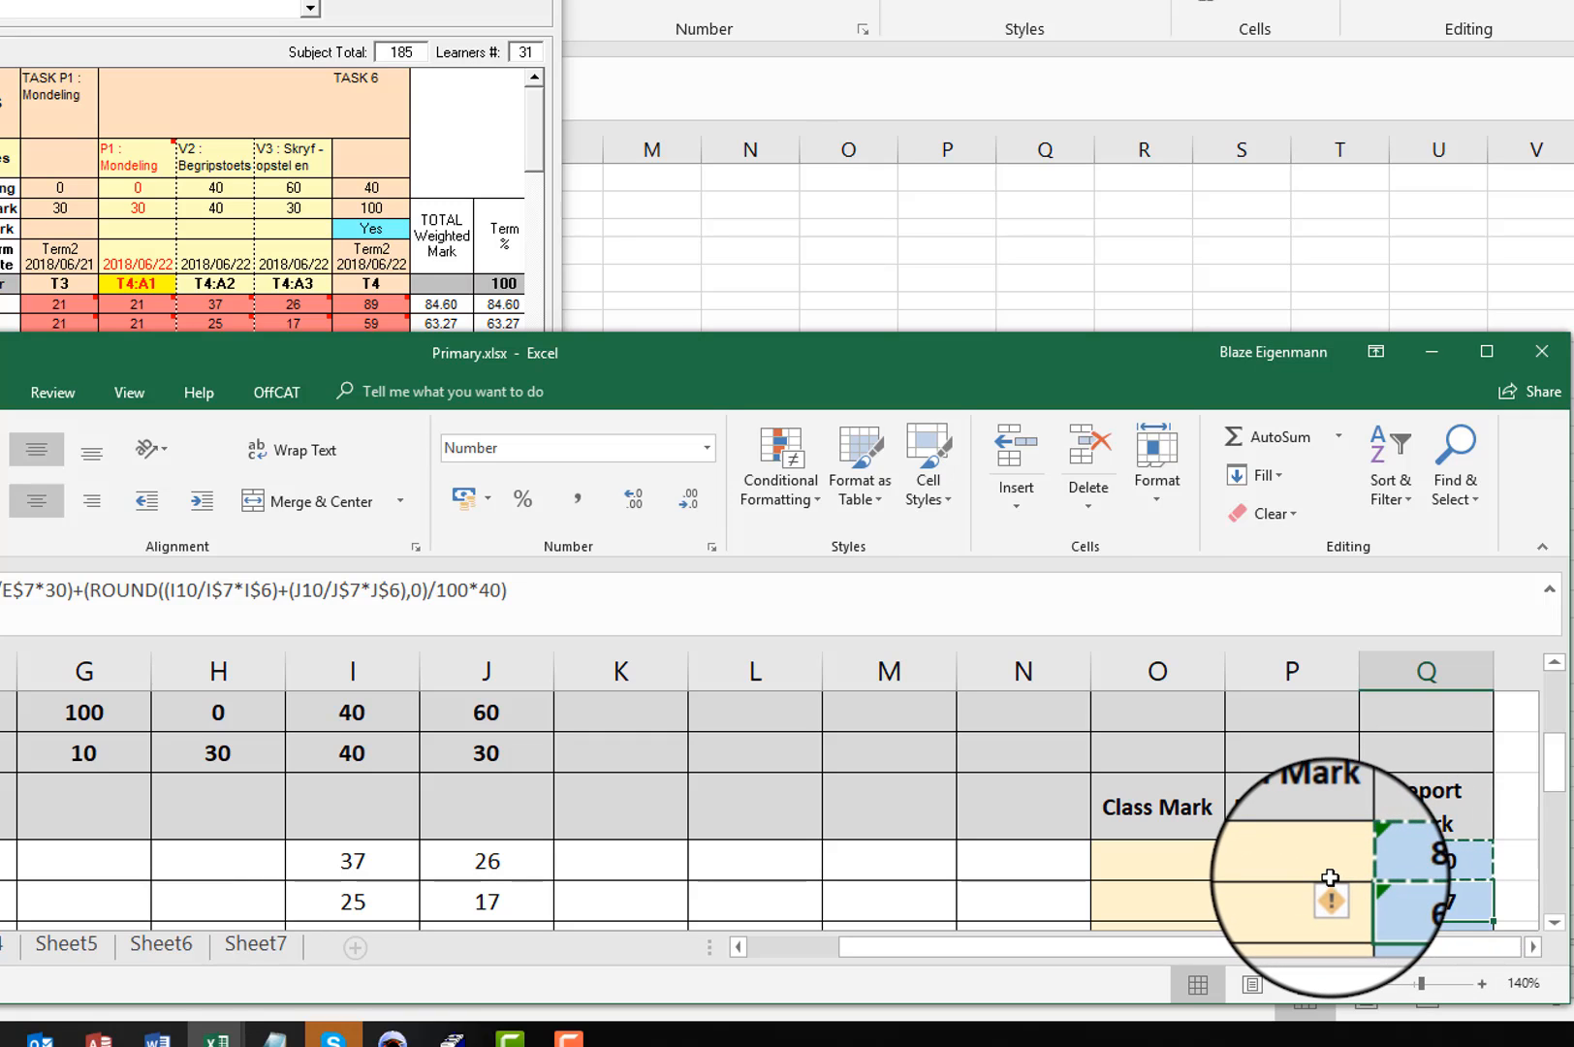
pyautogui.moveTo(1153, 861); pyautogui.dragTo(1285, 902)
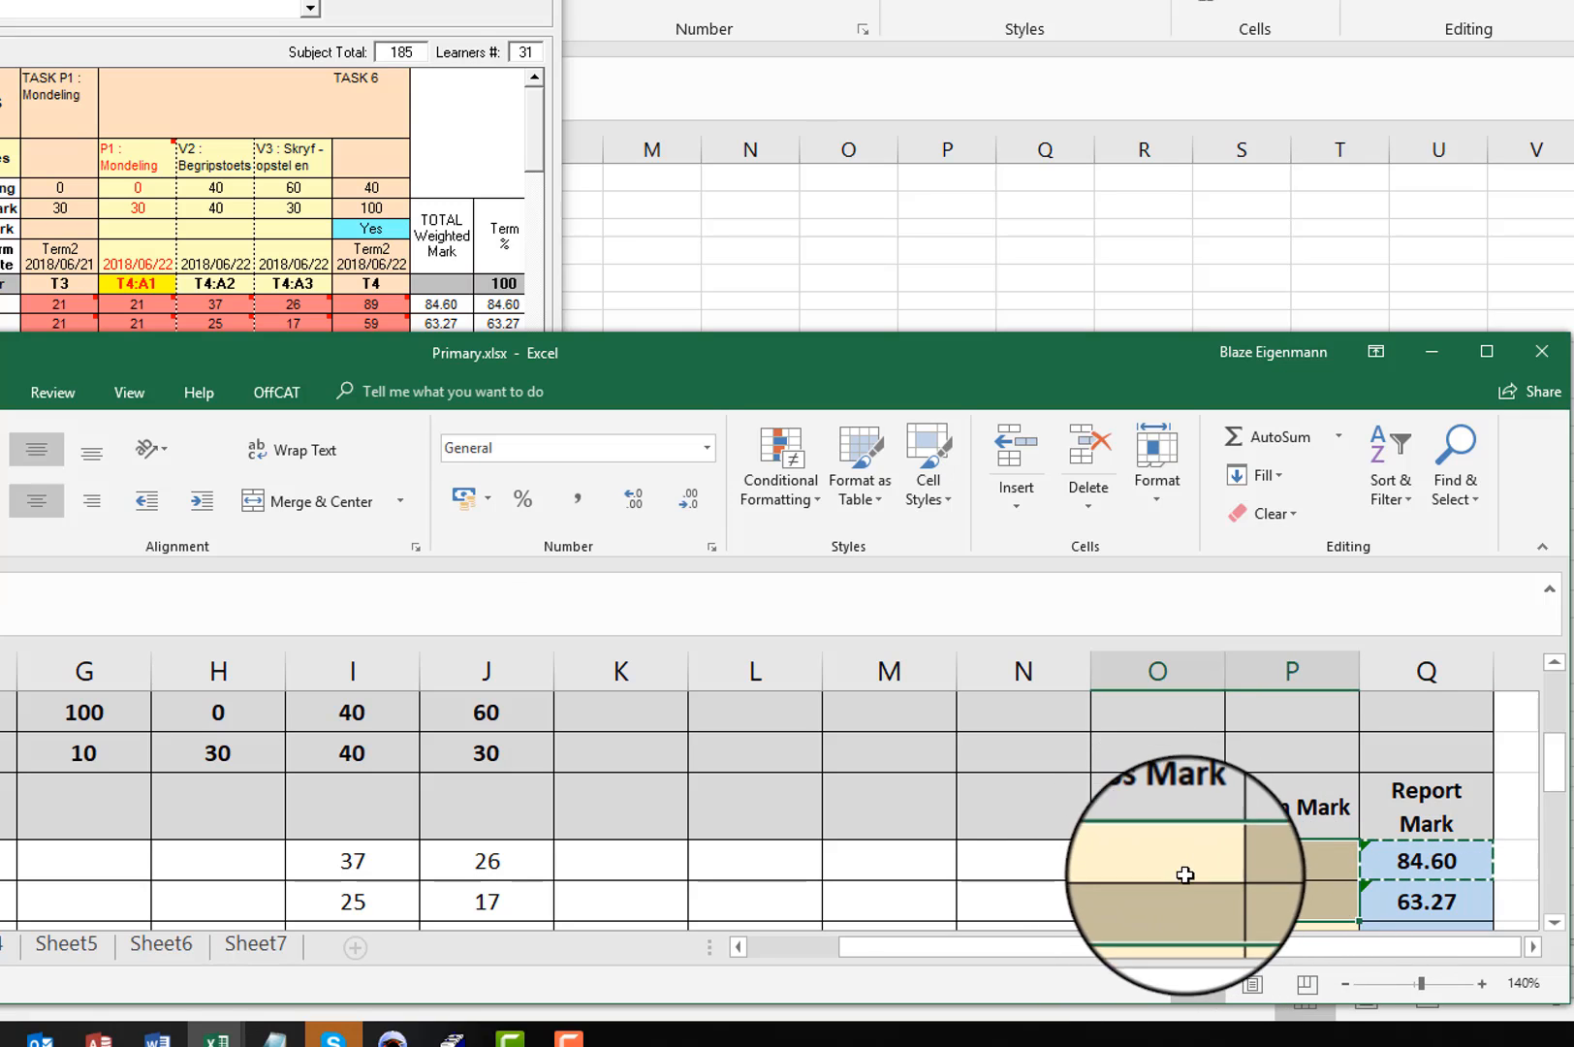
pyautogui.moveTo(1183, 872); pyautogui.dragTo(1270, 910)
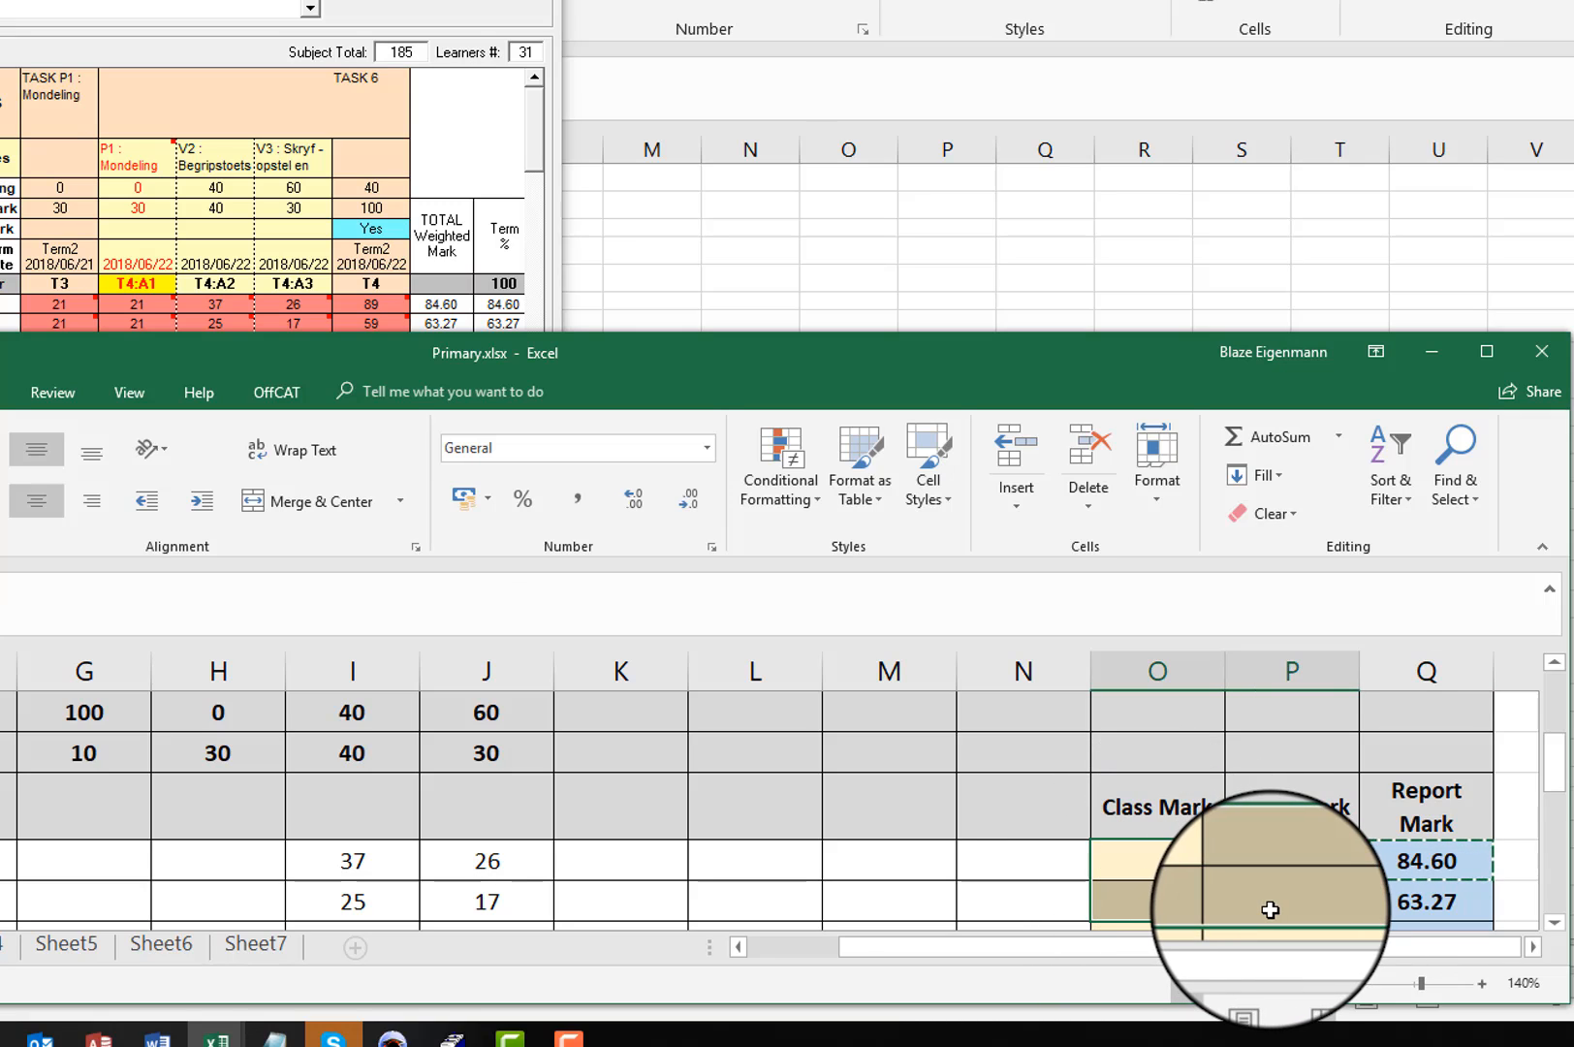
pyautogui.click(1157, 750)
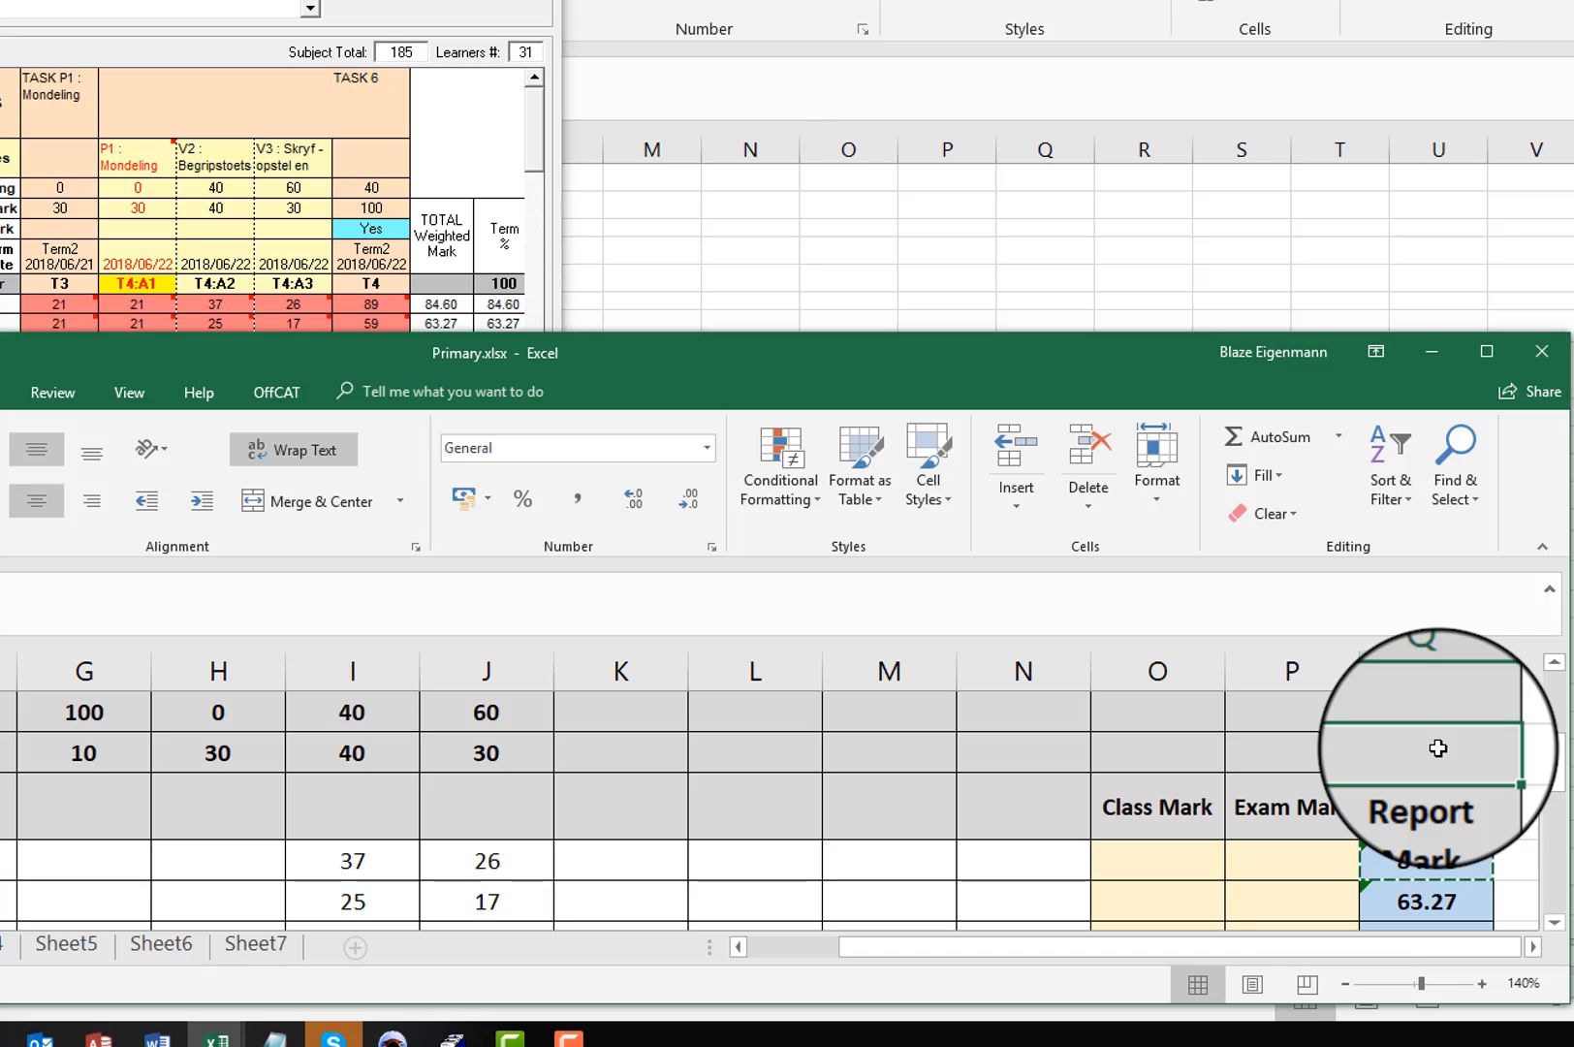
pyautogui.write('2')
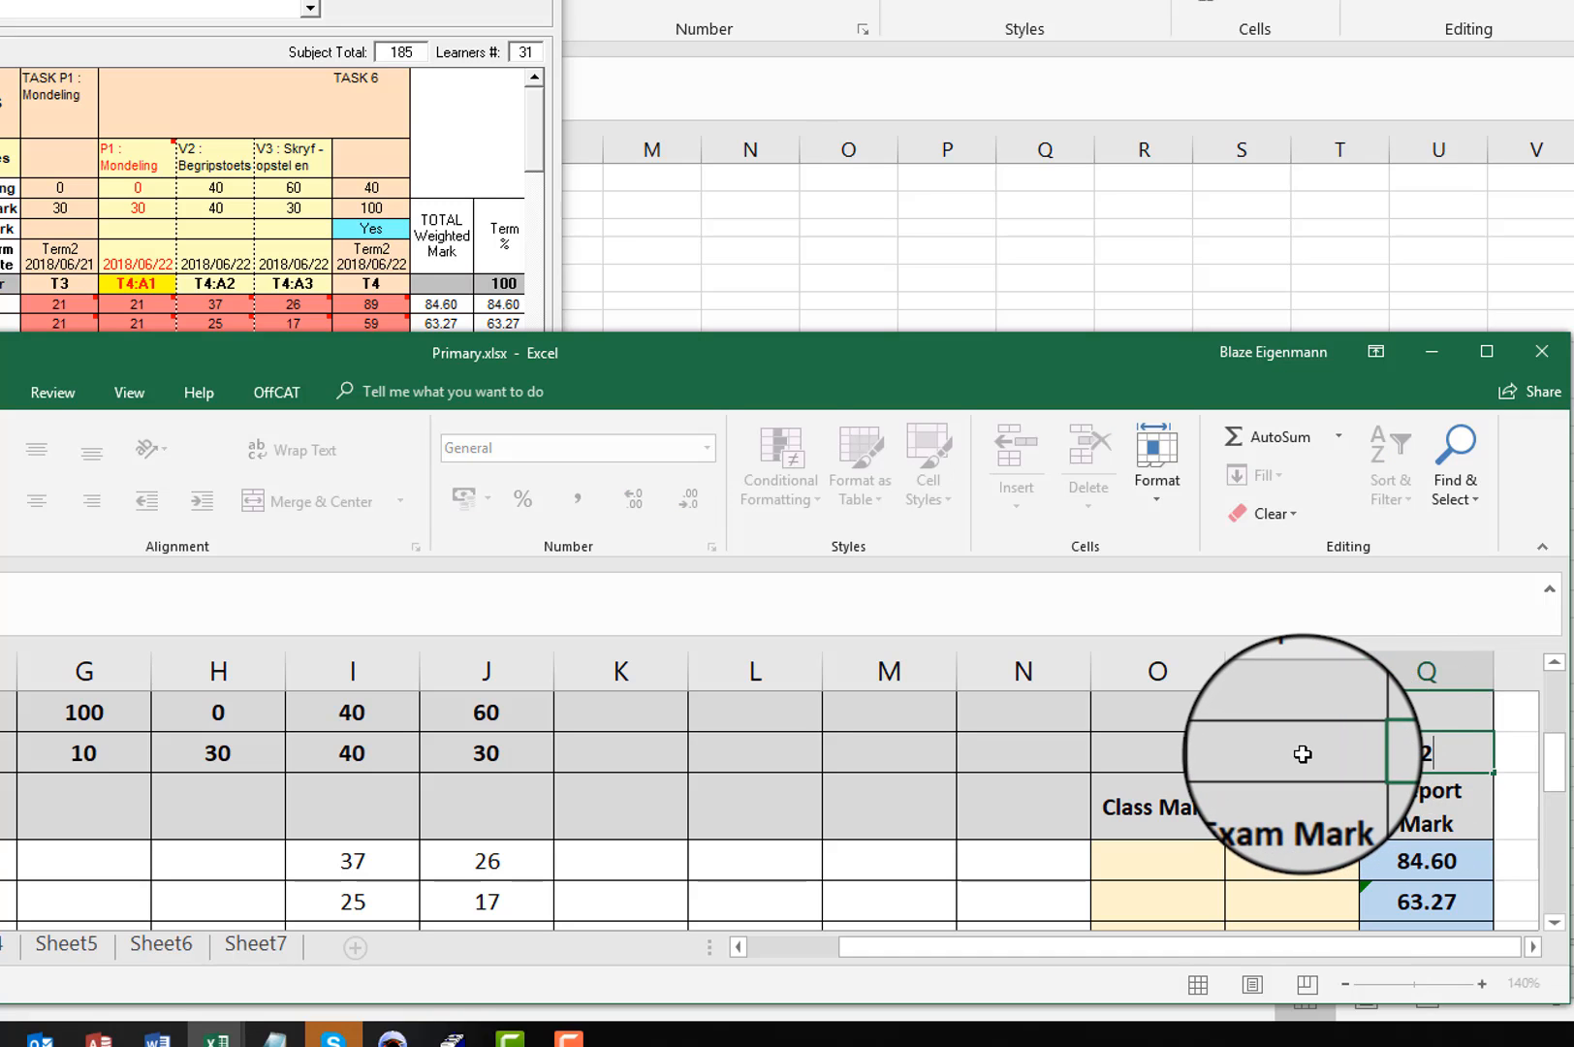
pyautogui.click(1304, 755)
pyautogui.click(1420, 754)
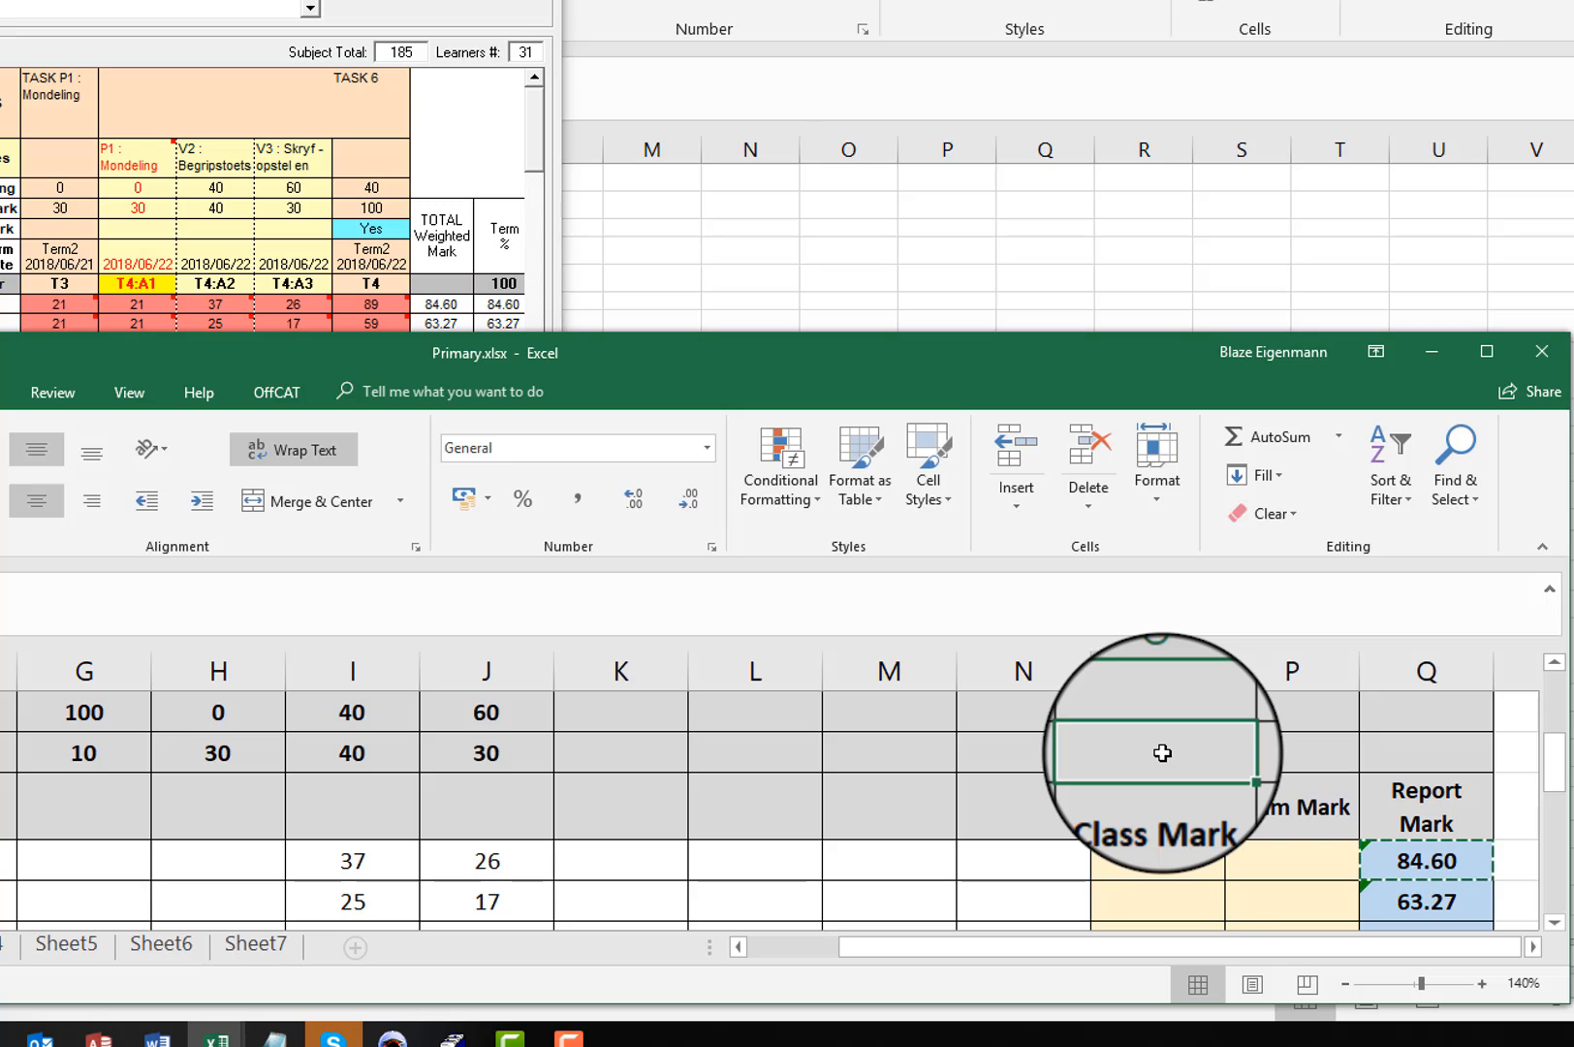
# Step: Enter 2 in O7 above the Class Mark heading and 5 in P7 above the Exam Mark heading
pyautogui.write('2')
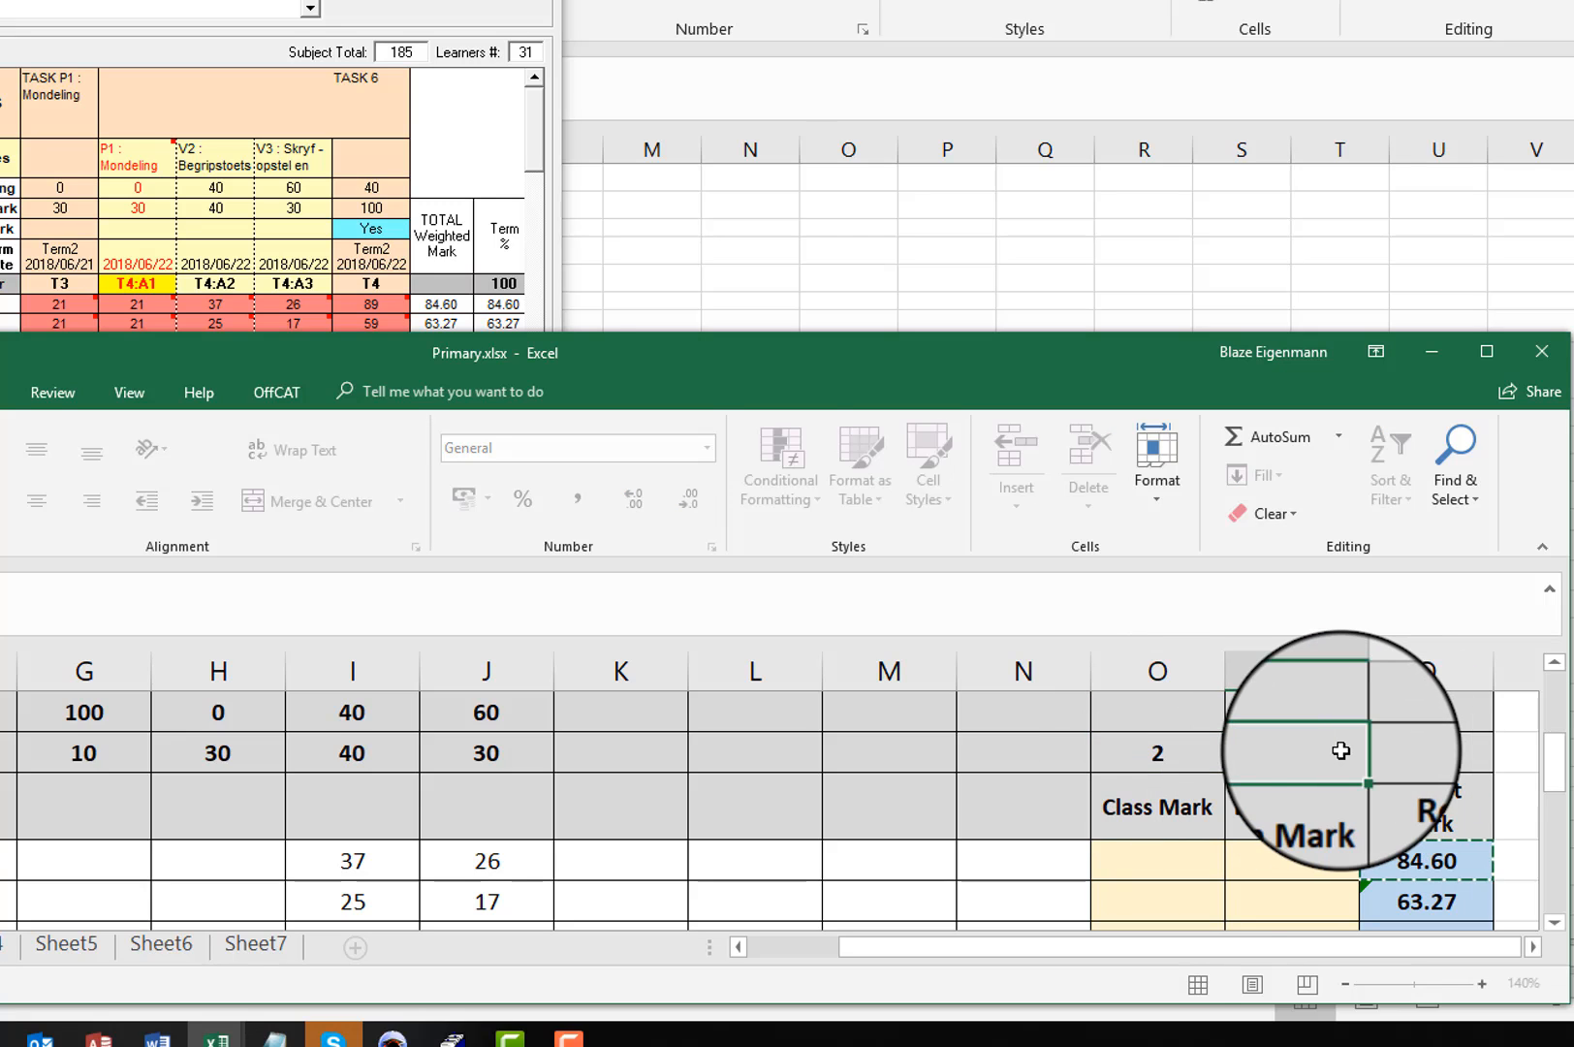
pyautogui.write('5')
# Step: Review the first two learners' Class Mark and Exam Mark cells together with the values above their headings in O7:P7
pyautogui.moveTo(1170, 862); pyautogui.dragTo(1289, 921)
pyautogui.moveTo(1151, 862); pyautogui.dragTo(1152, 914)
pyautogui.moveTo(1309, 857); pyautogui.dragTo(1305, 892)
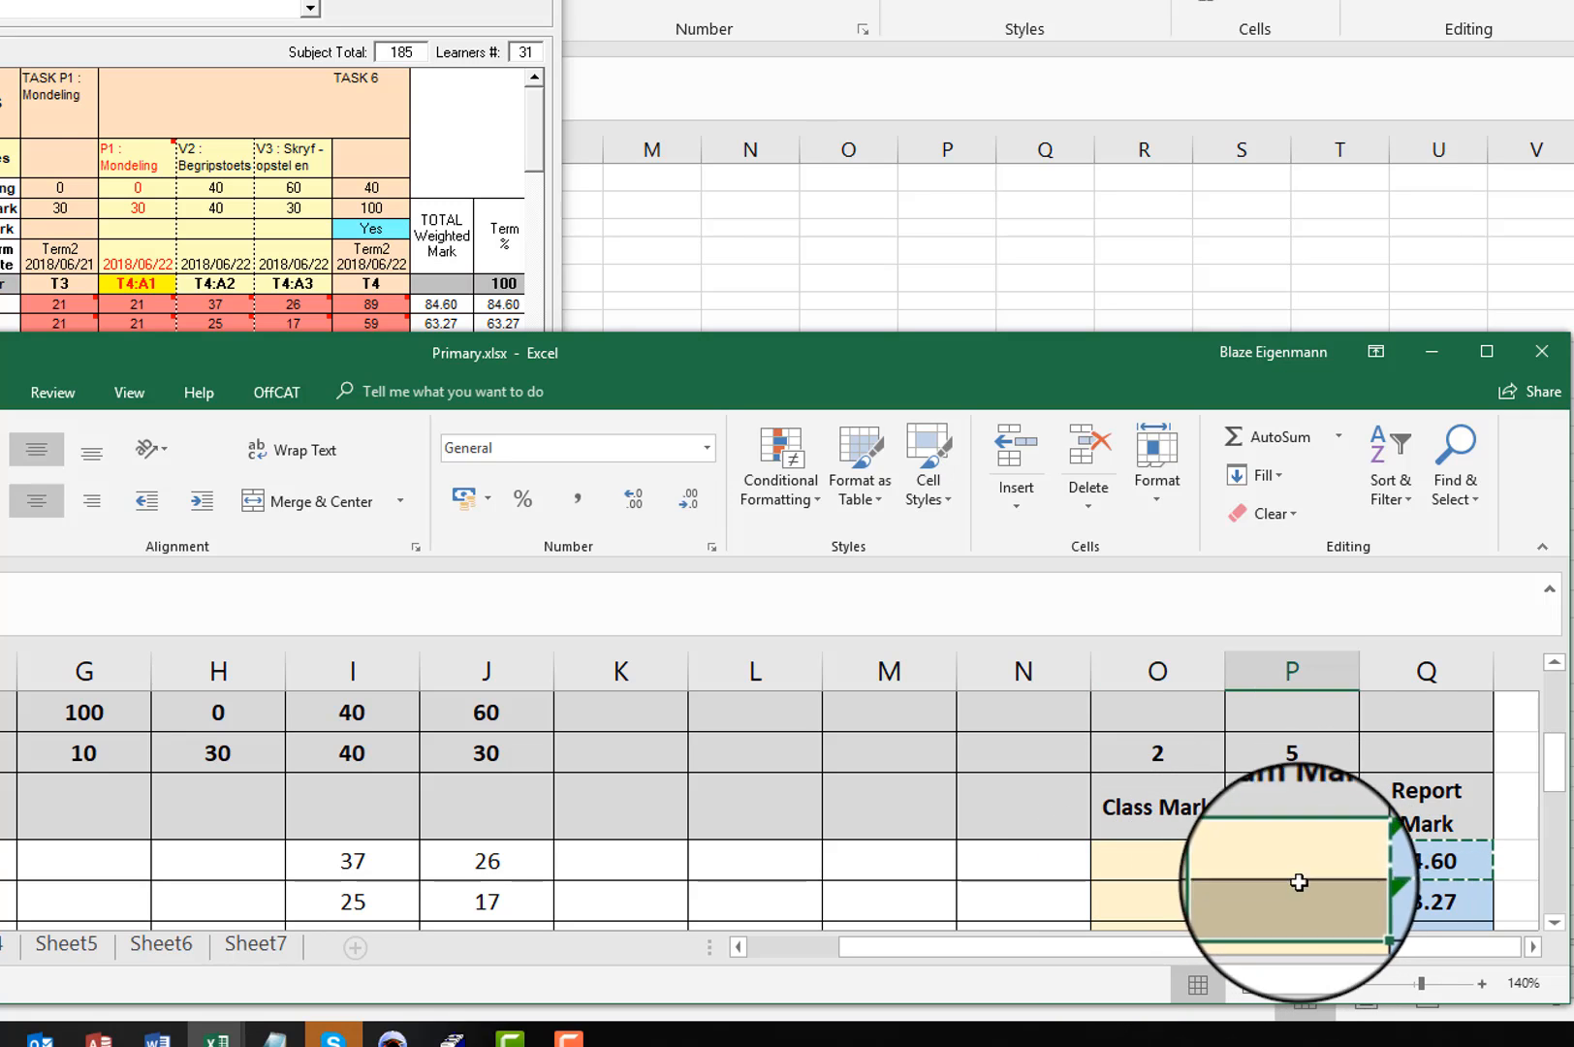
pyautogui.moveTo(1157, 754); pyautogui.dragTo(1267, 757)
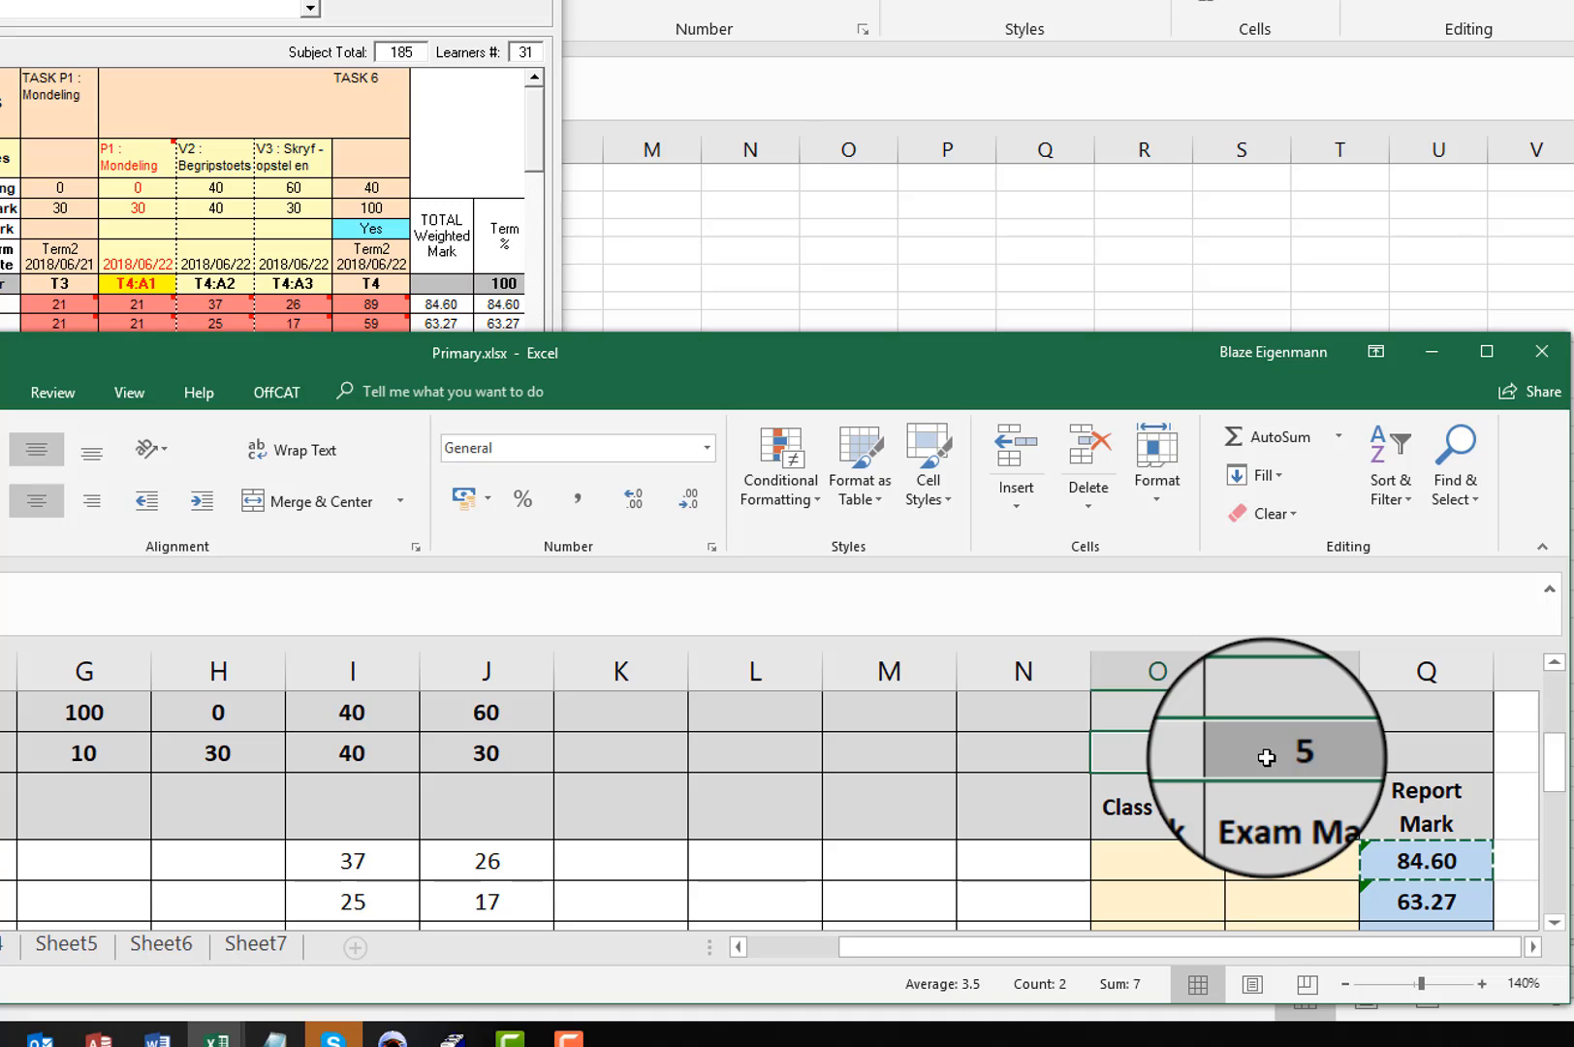
pyautogui.click(1153, 753)
pyautogui.moveTo(1278, 858); pyautogui.dragTo(1190, 890)
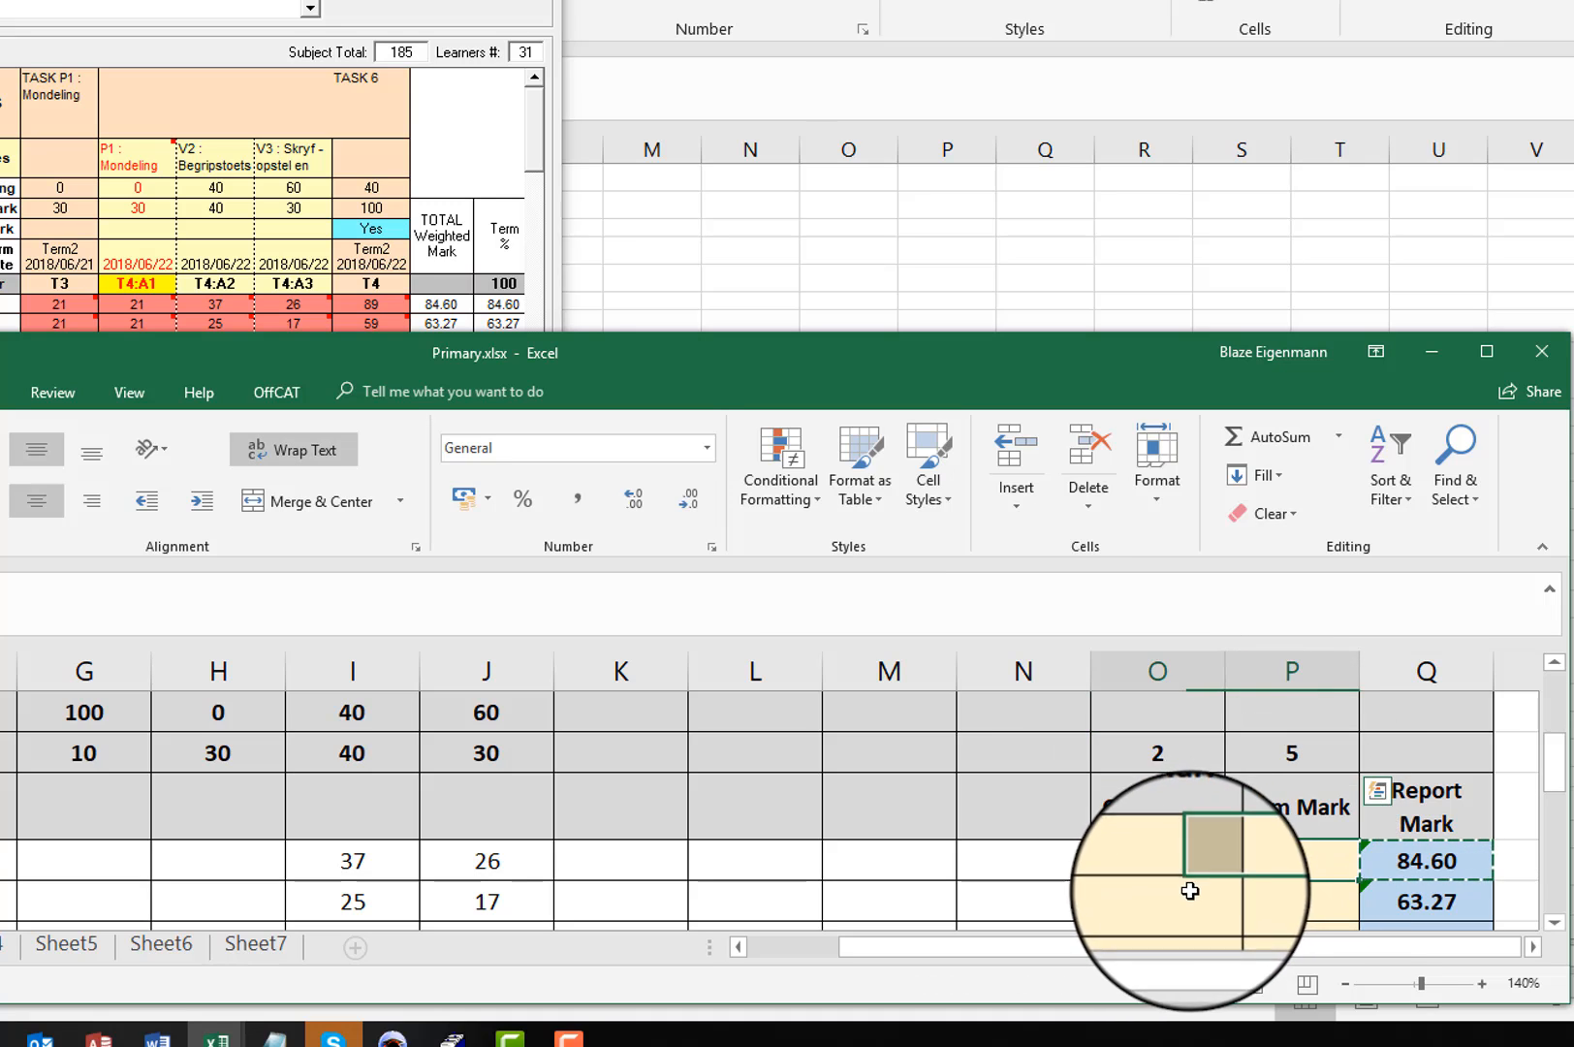
# Step: Compare the first learner's Report Mark in Q9 with the TOTAL Weighted Mark in the SA-SAMS window
pyautogui.click(1428, 859)
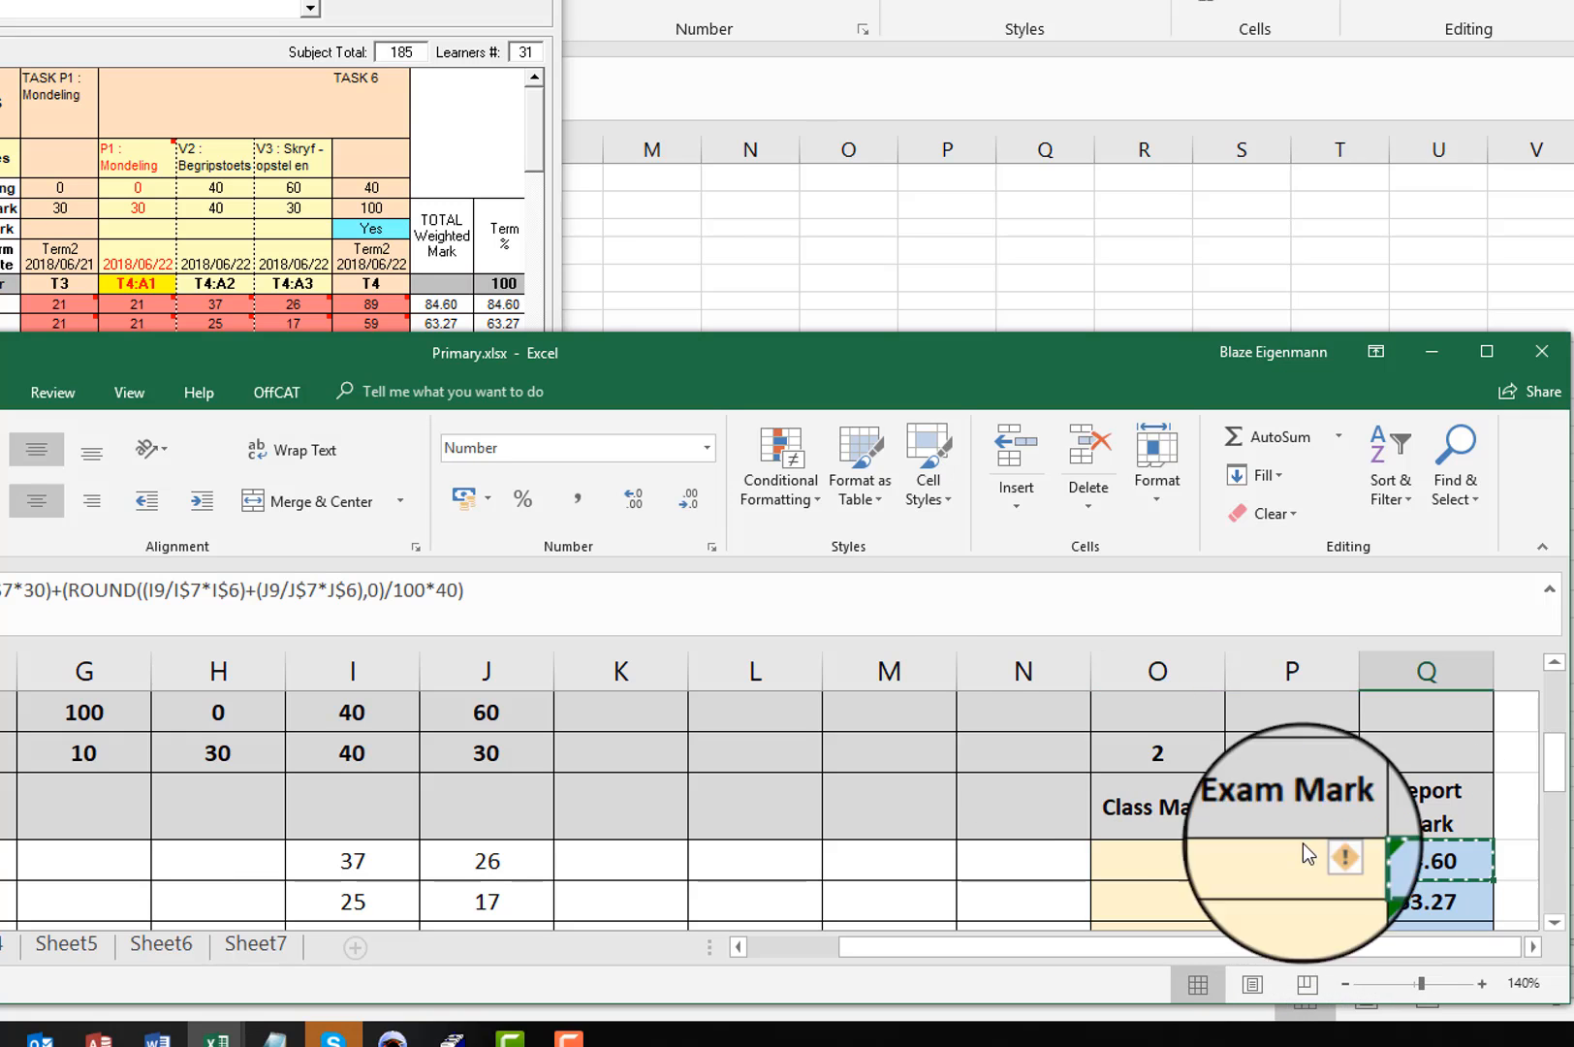
pyautogui.click(432, 305)
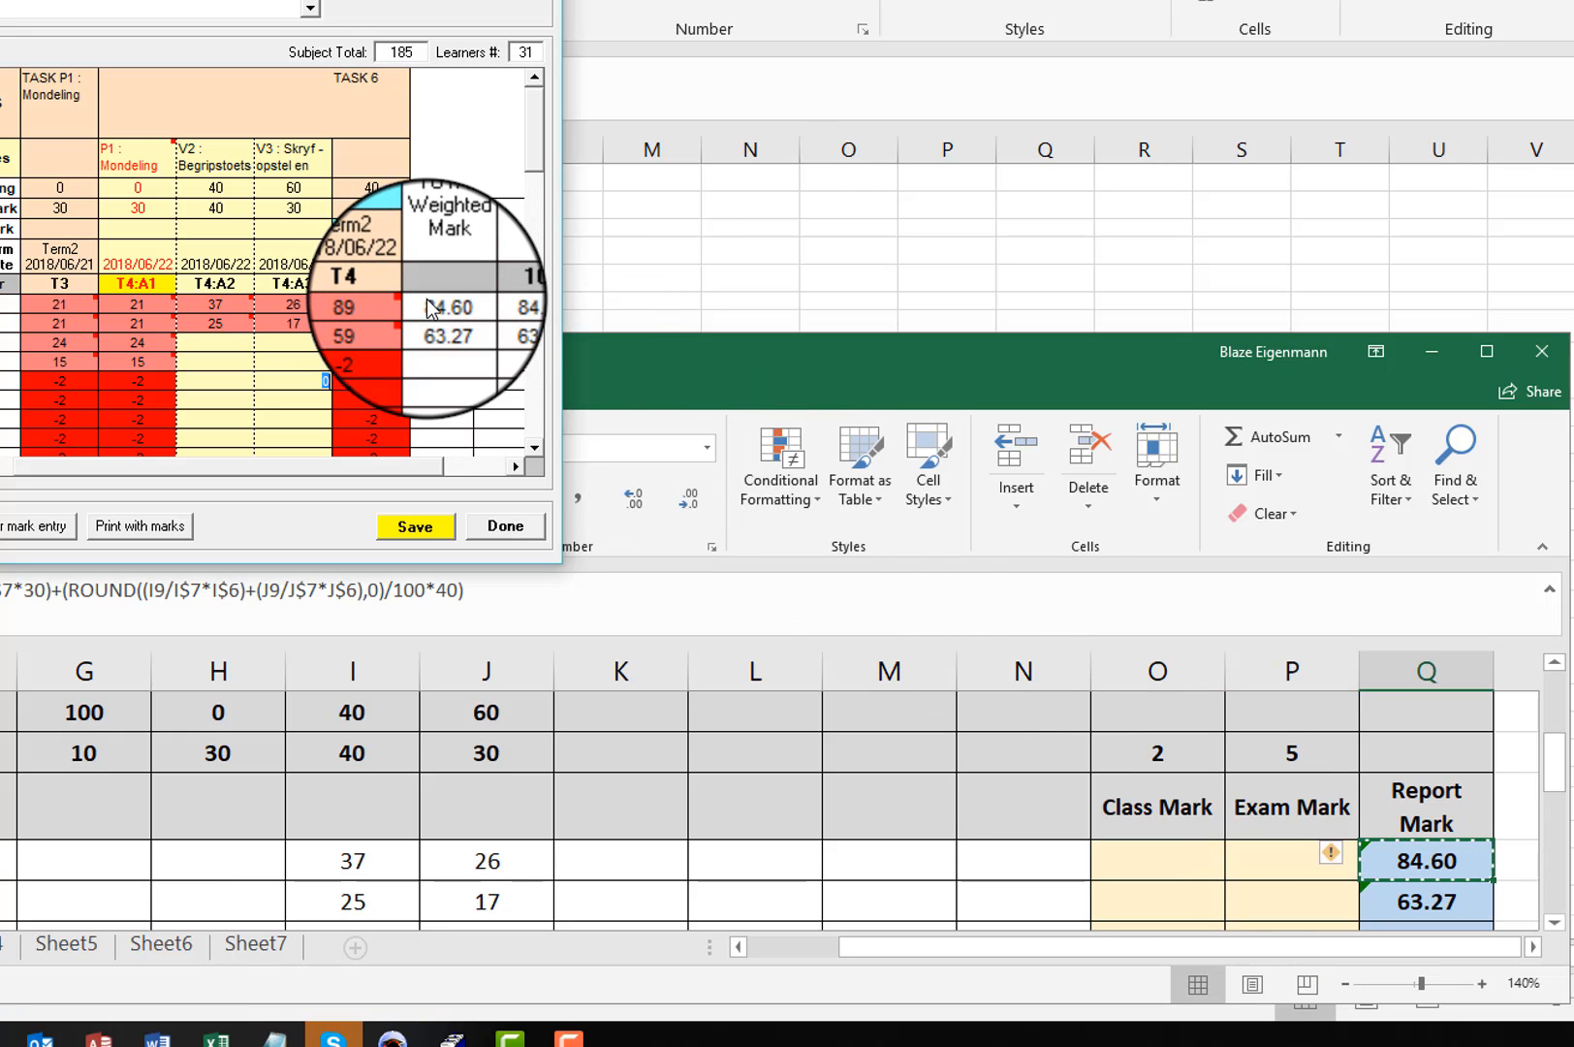